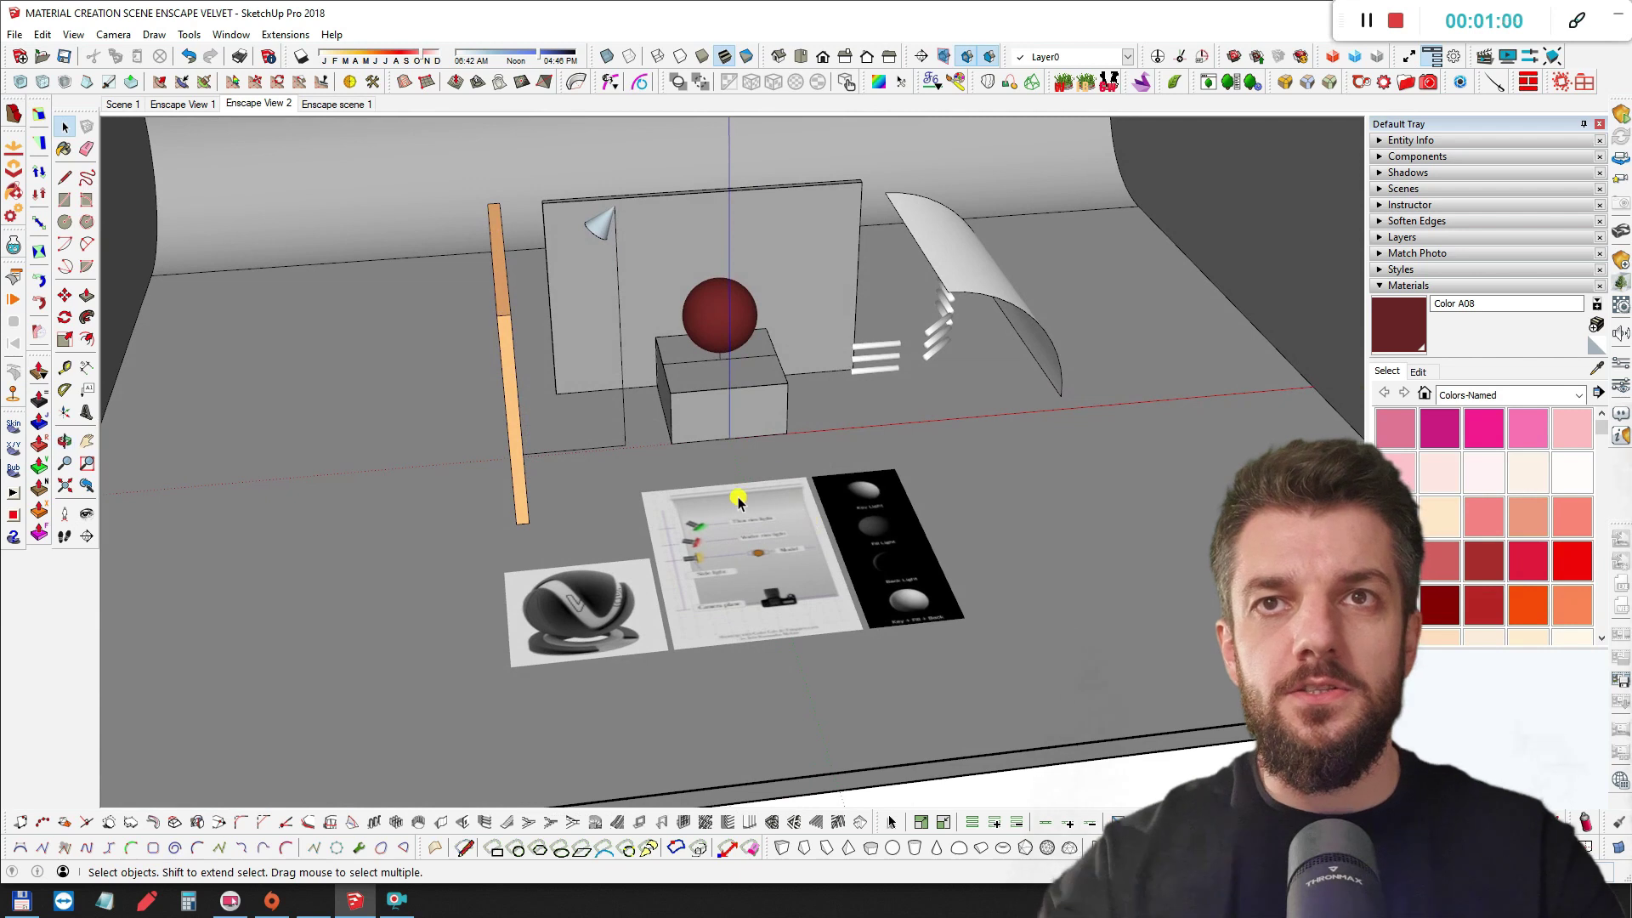
Examine the shader-ball reference image lying on the floor in front of the scene
middle_click_drag(725, 437, 718, 631)
scroll(753, 551, "up", 3)
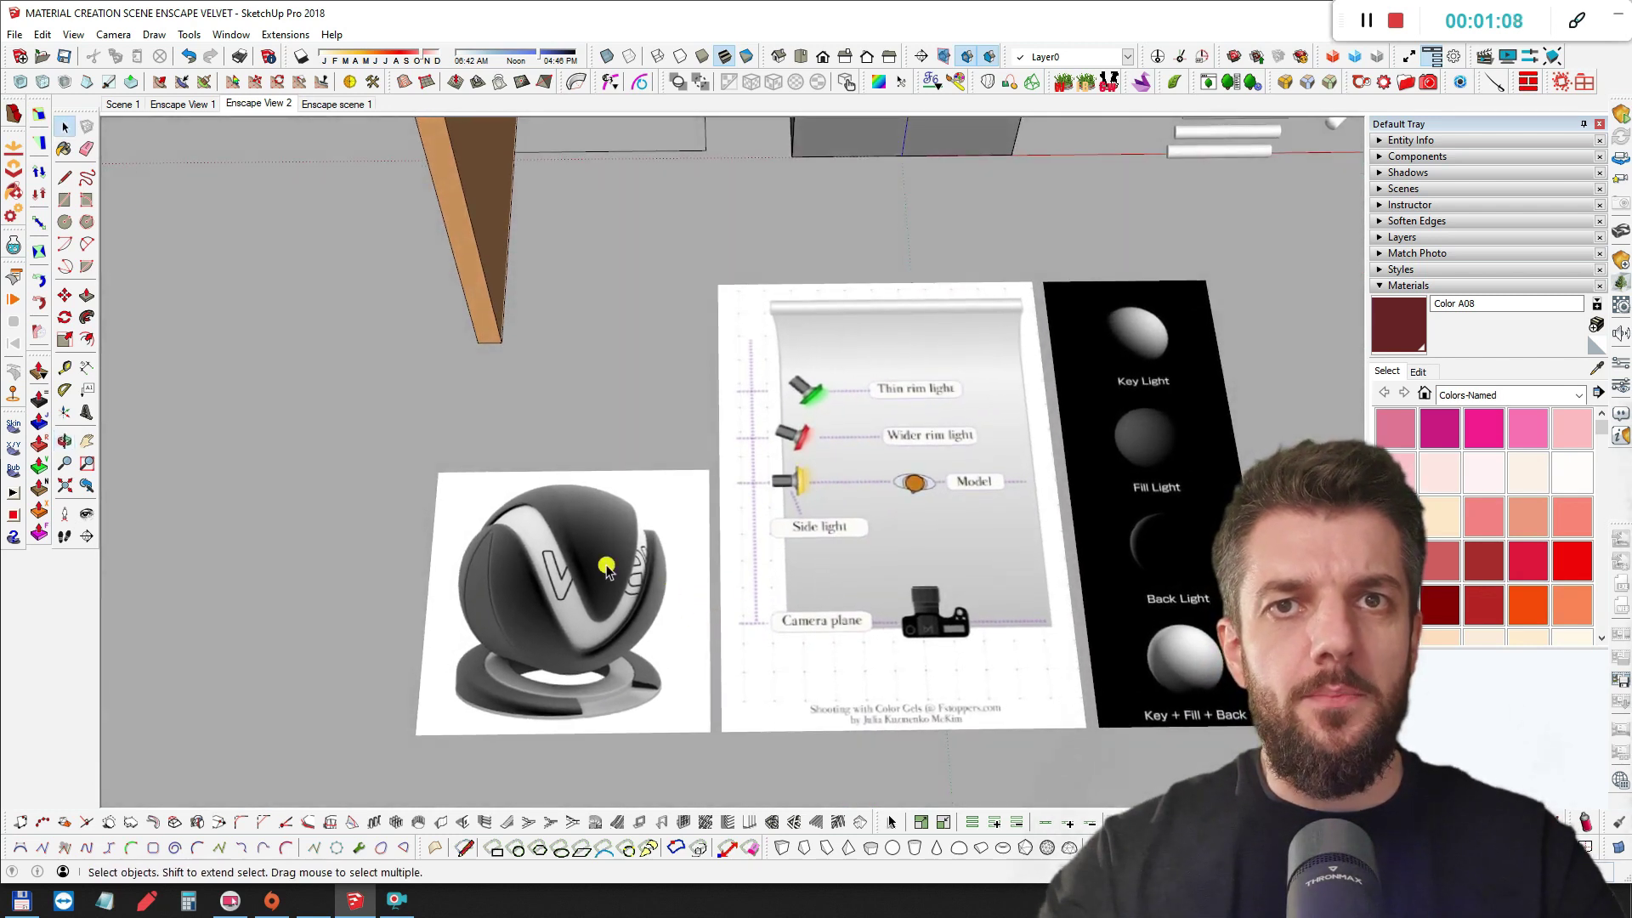
mouse_move(553, 587)
middle_mouse_down("shift")
mouse_move(692, 496)
mouse_move(725, 514)
mouse_move(693, 498)
middle_mouse_up("shift")
scroll(667, 527, "up", 2)
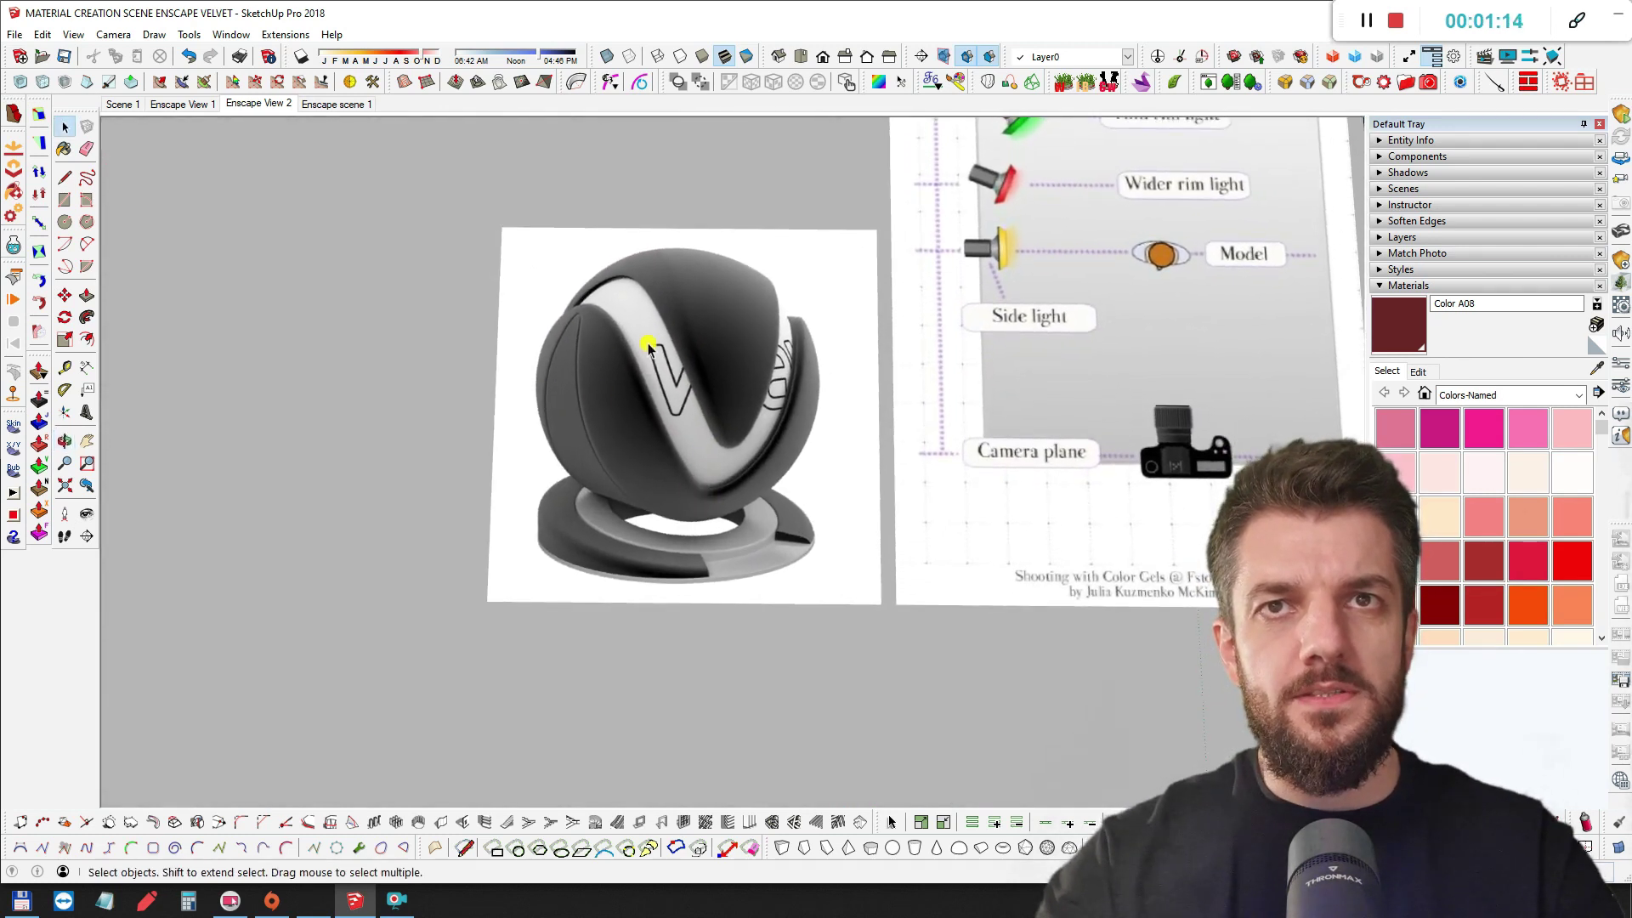
scroll(647, 346, "up", 1)
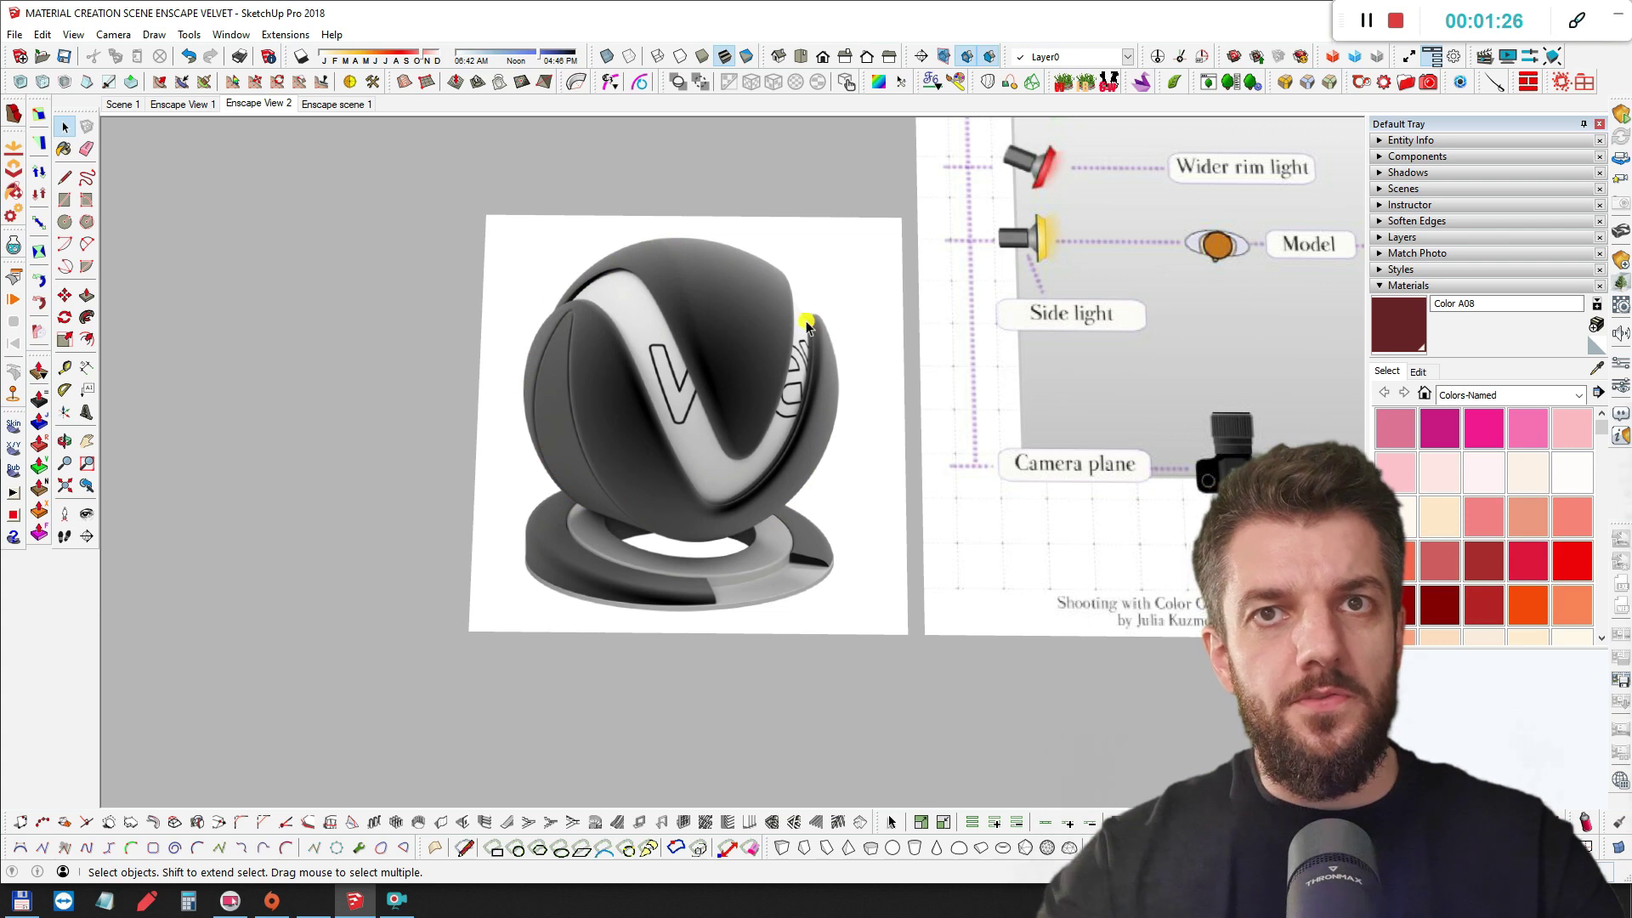
middle_click_drag(789, 352, 484, 421, "shift")
scroll(680, 357, "down", 2)
scroll(439, 425, "down", 1)
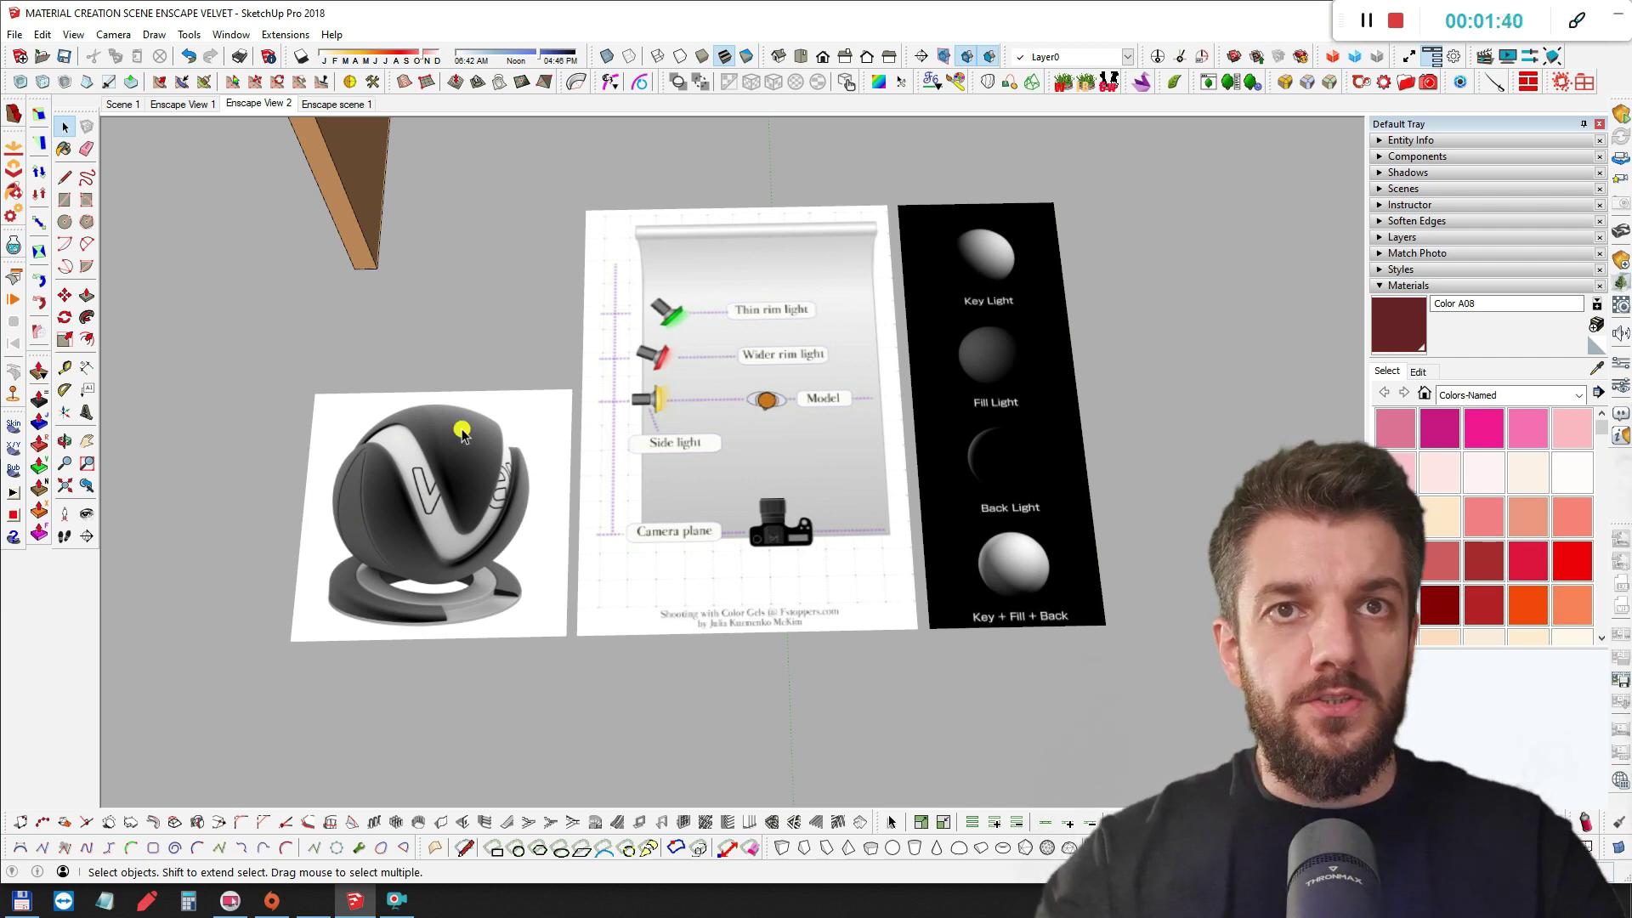
scroll(348, 502, "up", 5)
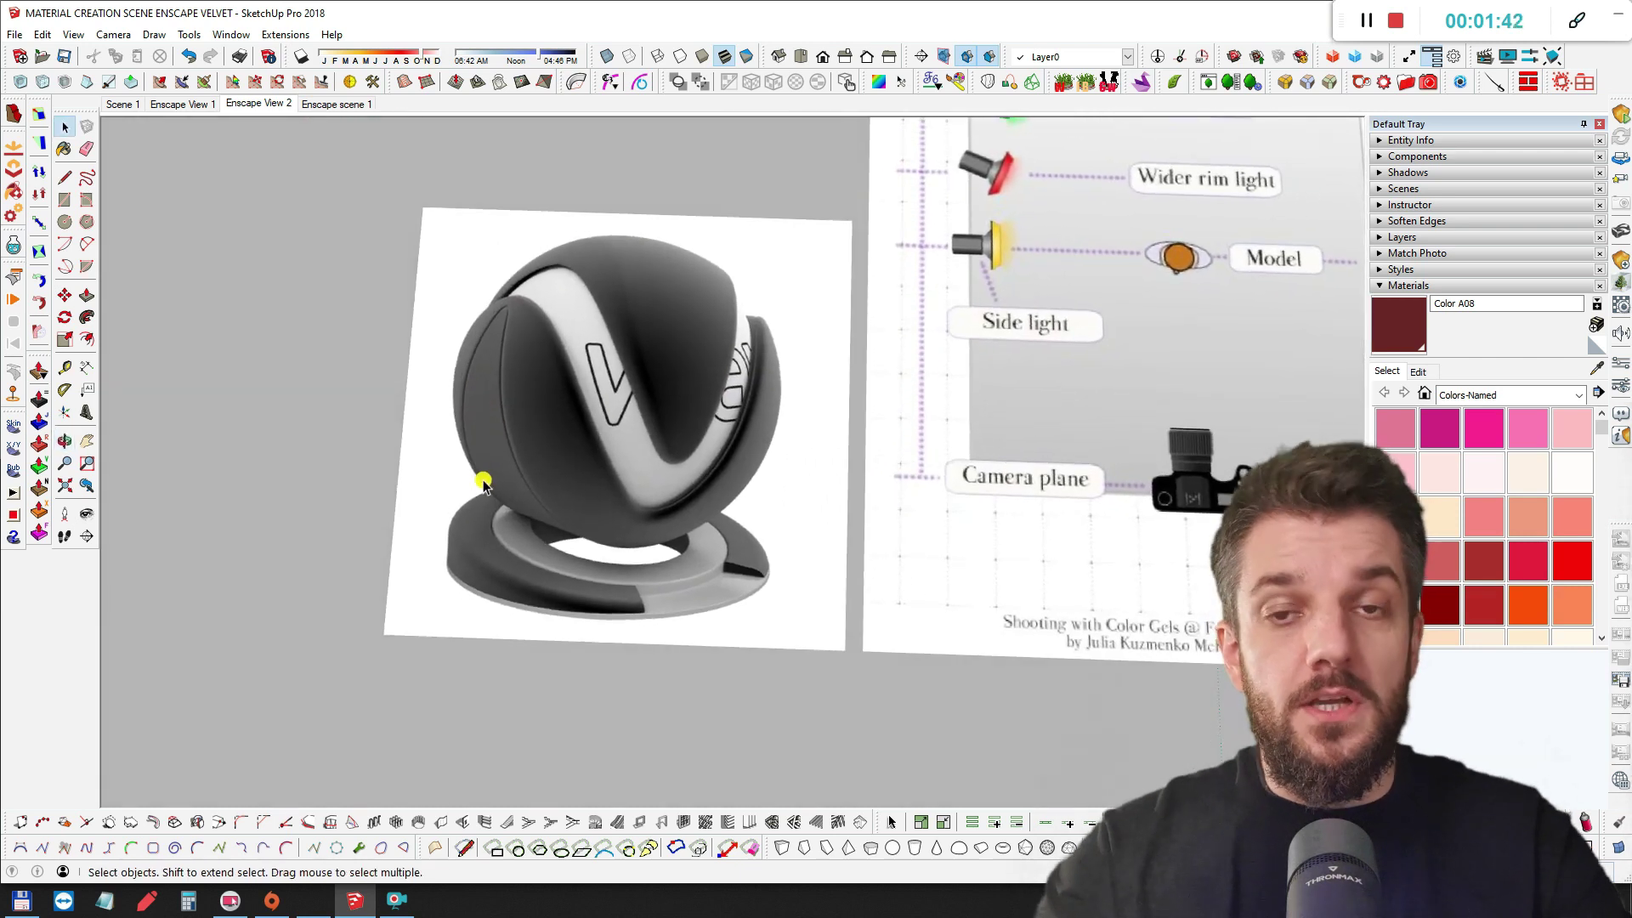
middle_click_drag(493, 470, 513, 484)
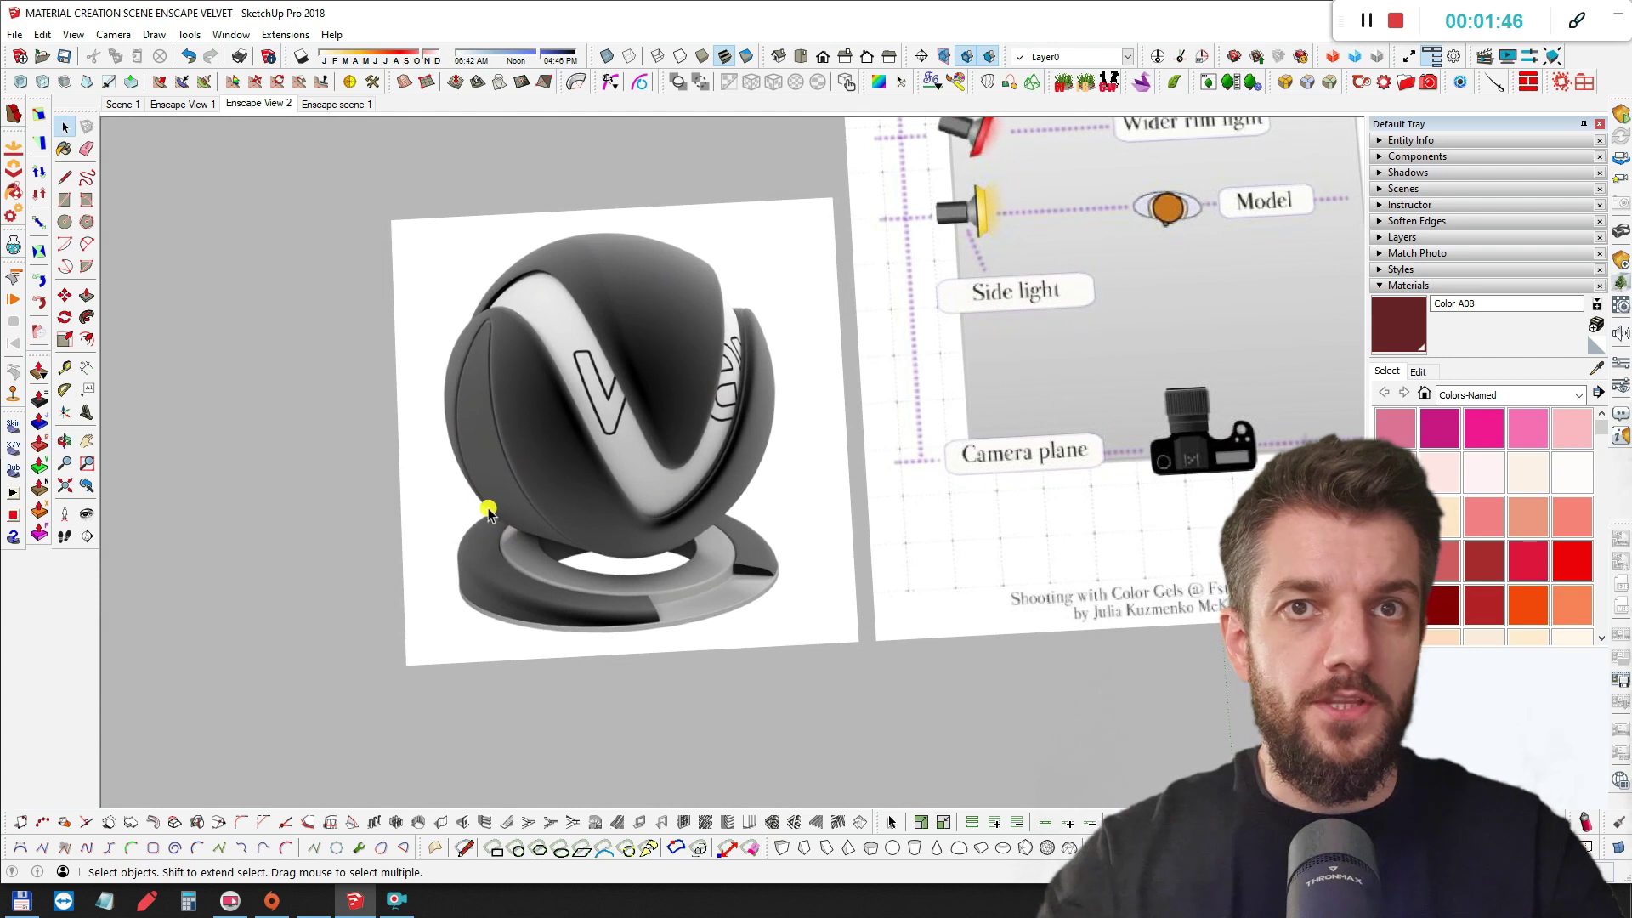
Examine the studio lighting diagram with the rim lights, side light, model and camera plane
scroll(646, 345, "down", 2)
middle_click_drag(927, 382, 686, 451)
scroll(671, 425, "up", 4)
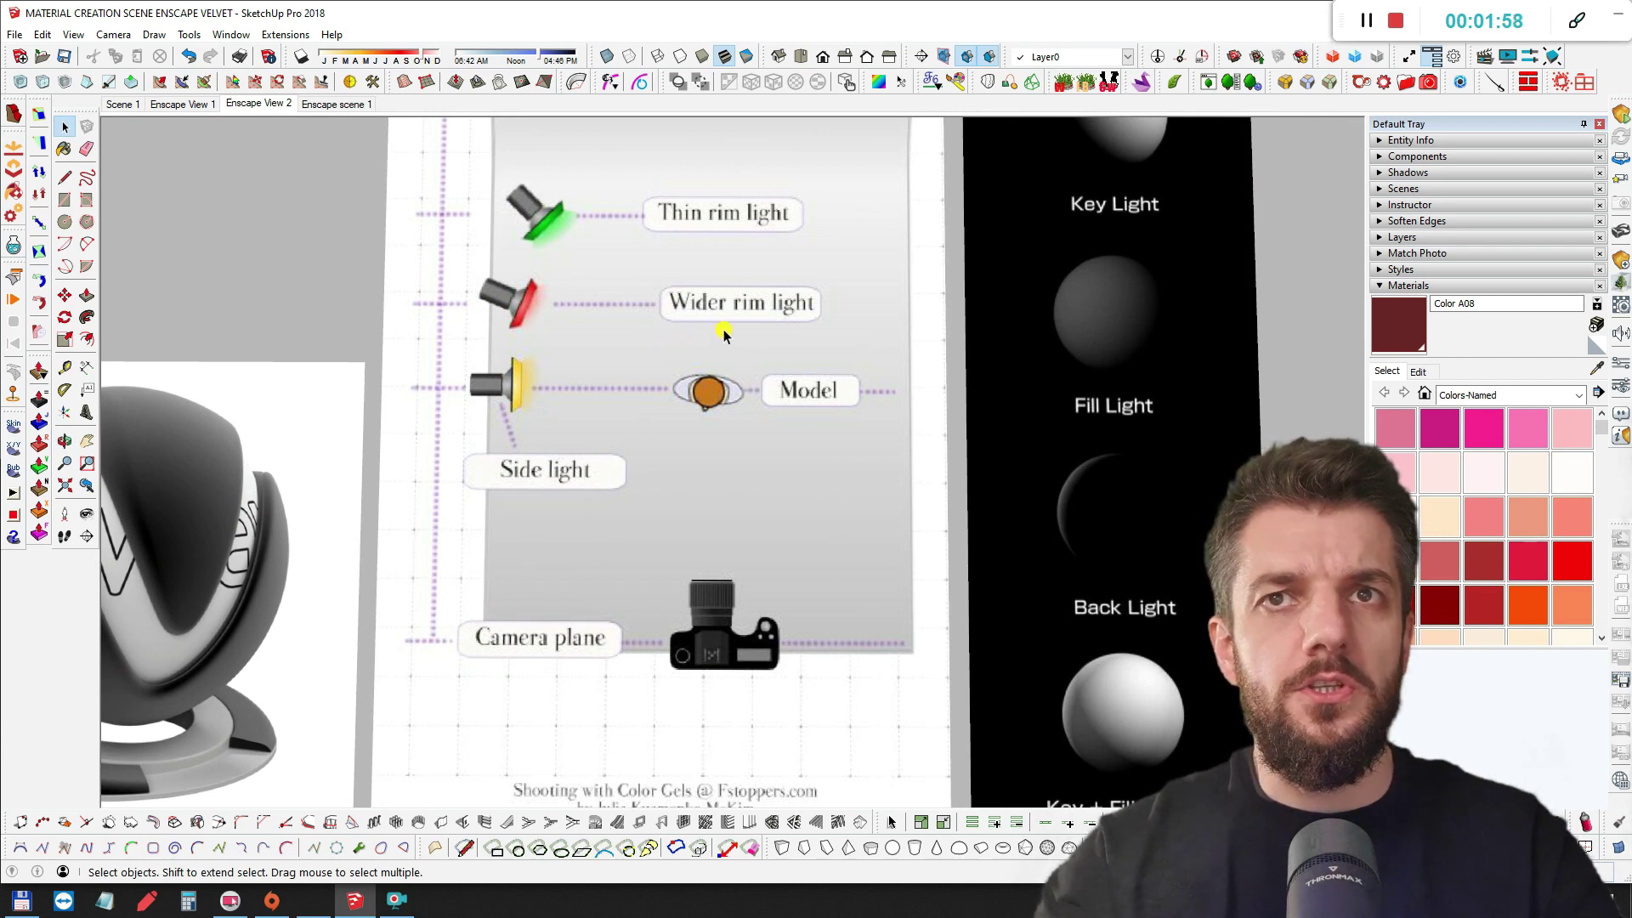
middle_click_drag(723, 334, 677, 373, "shift")
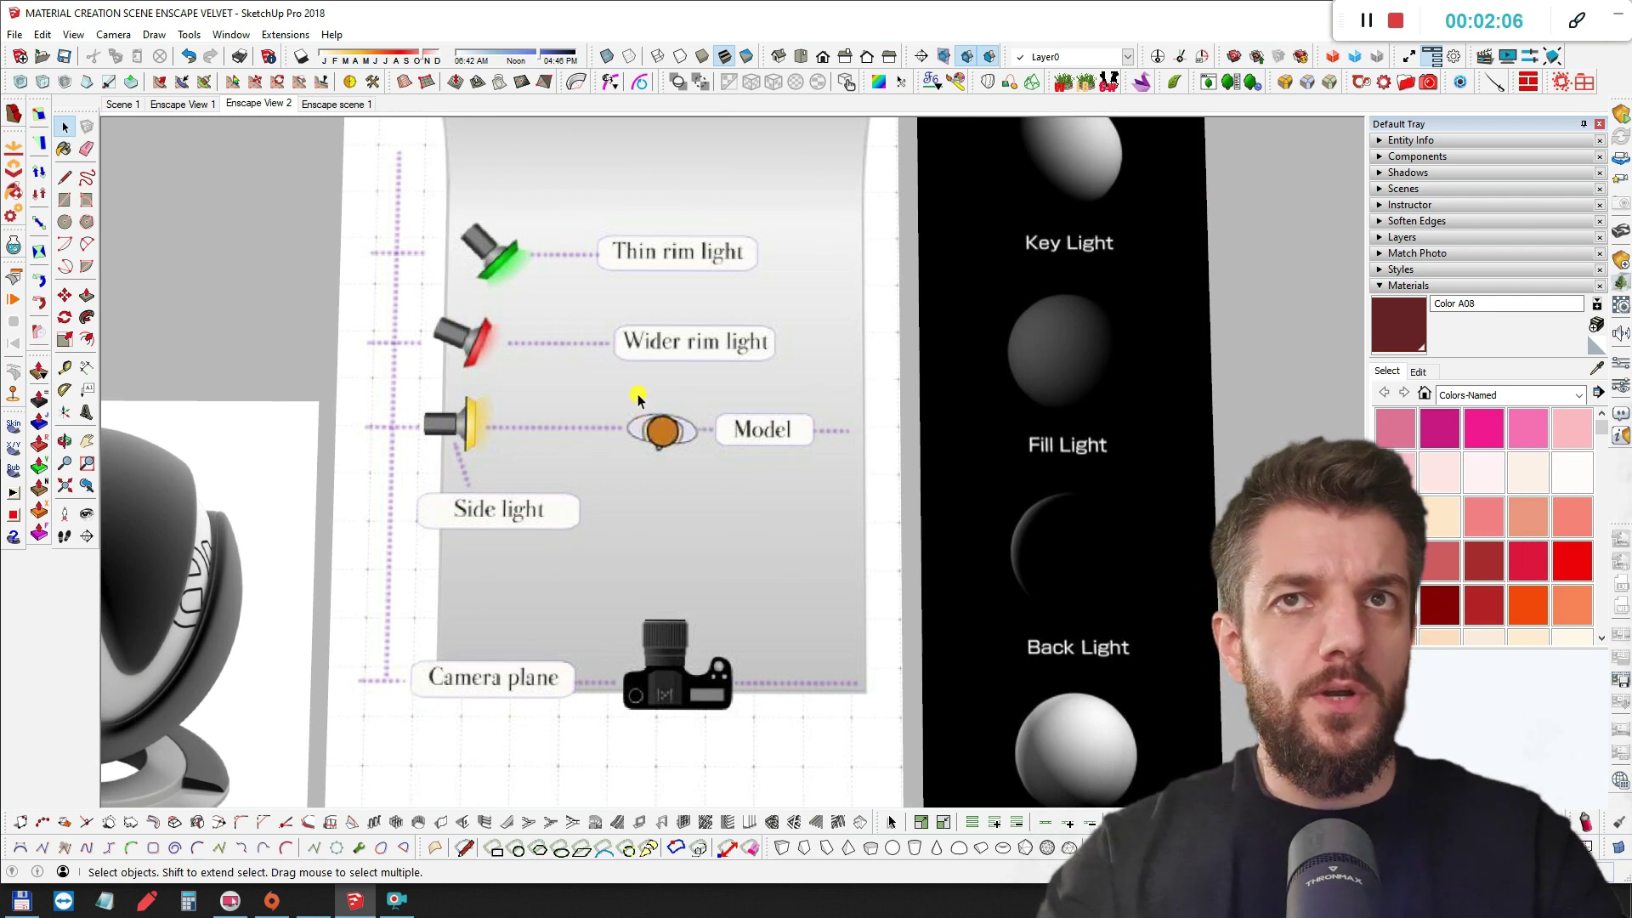
Examine the black reference board comparing key, fill and back light on a sphere
middle_click_drag(730, 354, 571, 346, "shift")
scroll(615, 354, "down", 1)
middle_click_drag(782, 392, 707, 348, "shift")
middle_click_drag(716, 425, 725, 405, "shift")
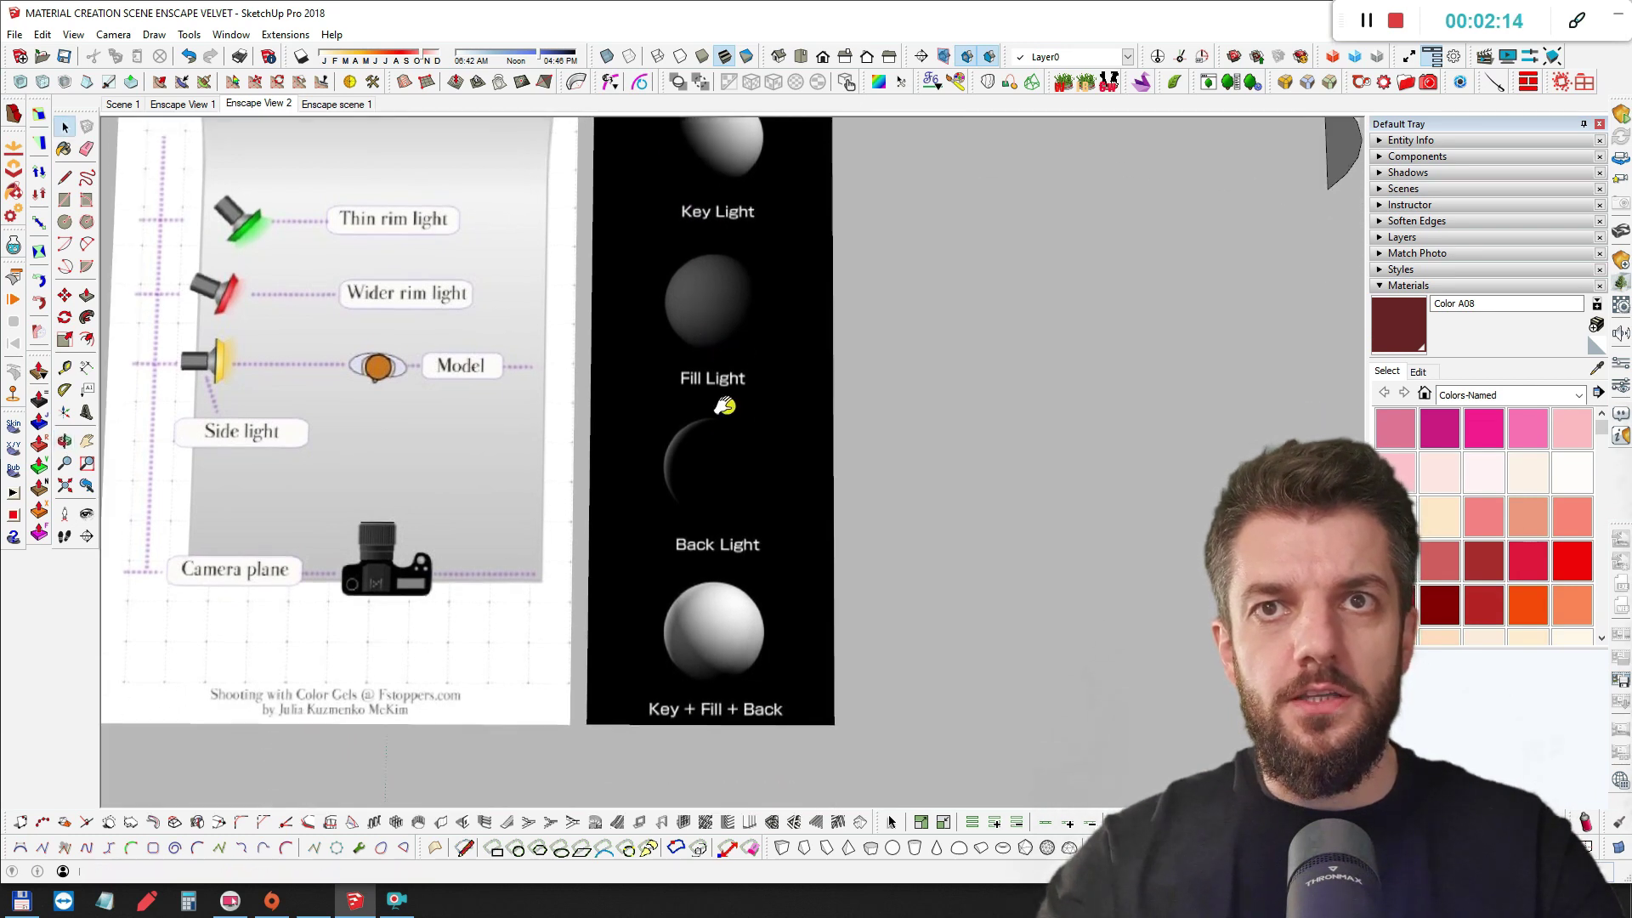
scroll(692, 412, "up", 3)
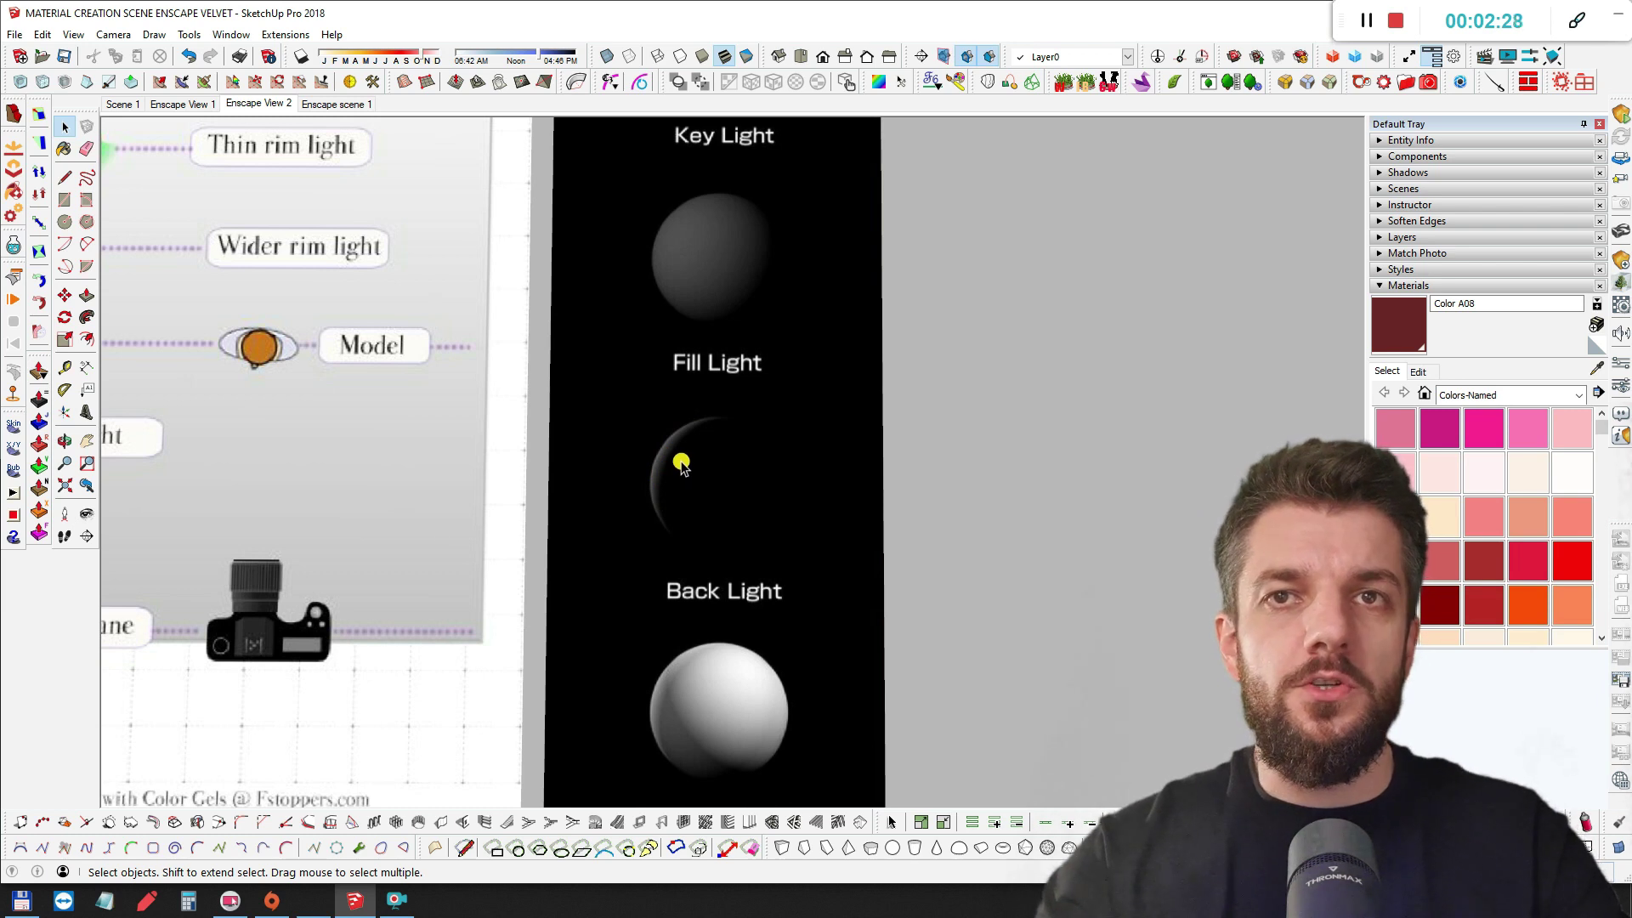
middle_click_drag(646, 460, 666, 426, "shift")
scroll(671, 423, "up", 3)
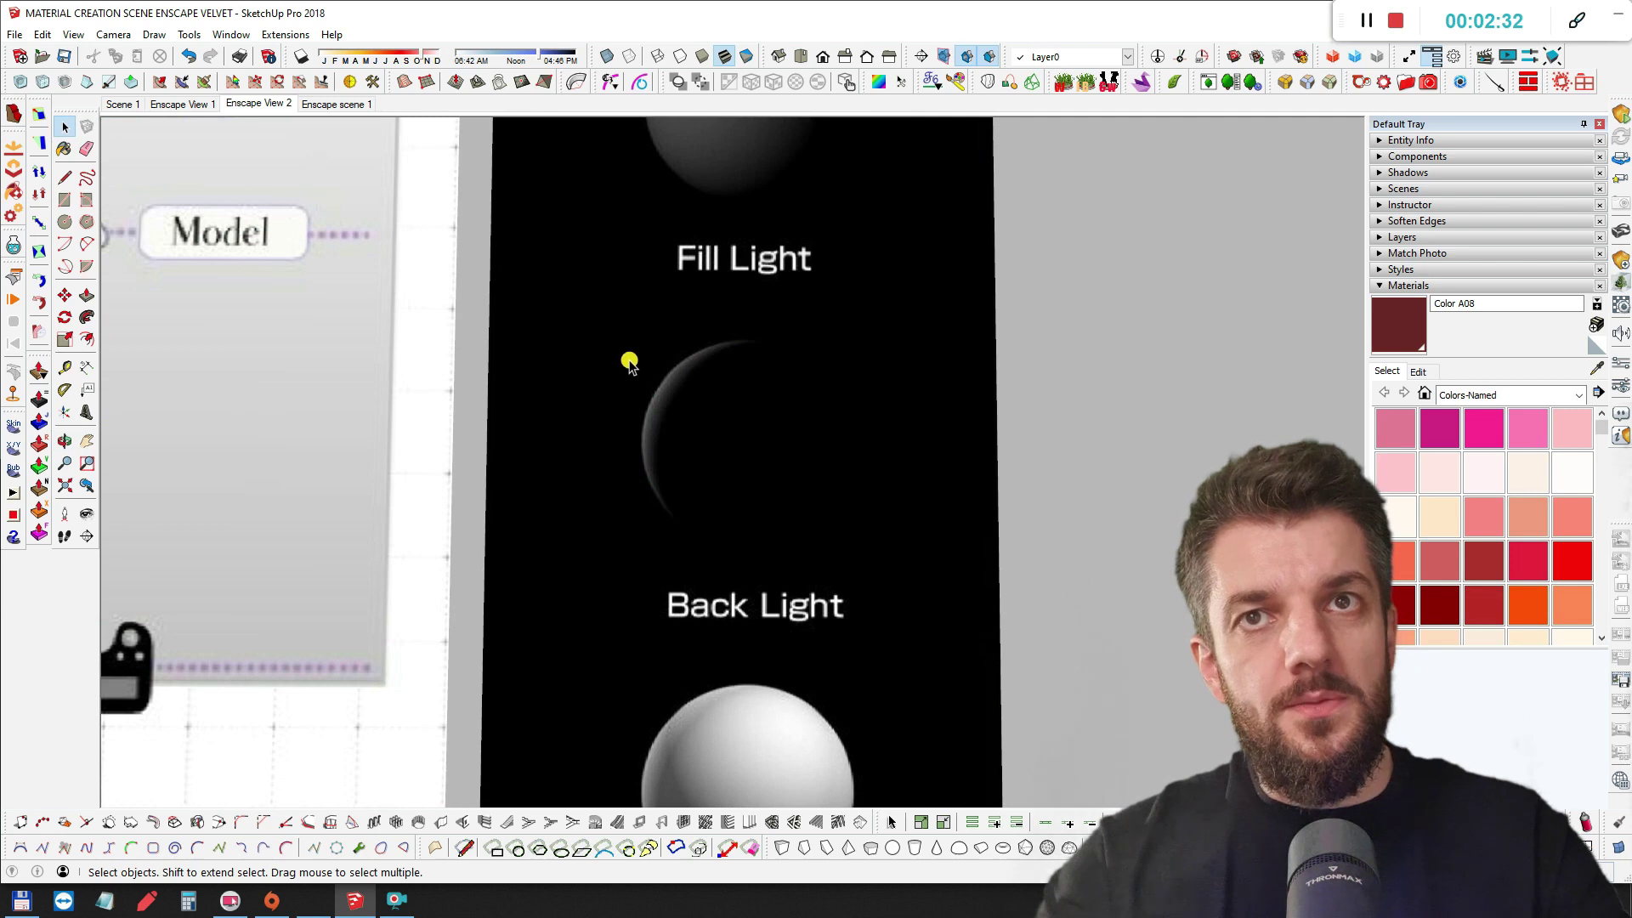
scroll(733, 430, "down", 4)
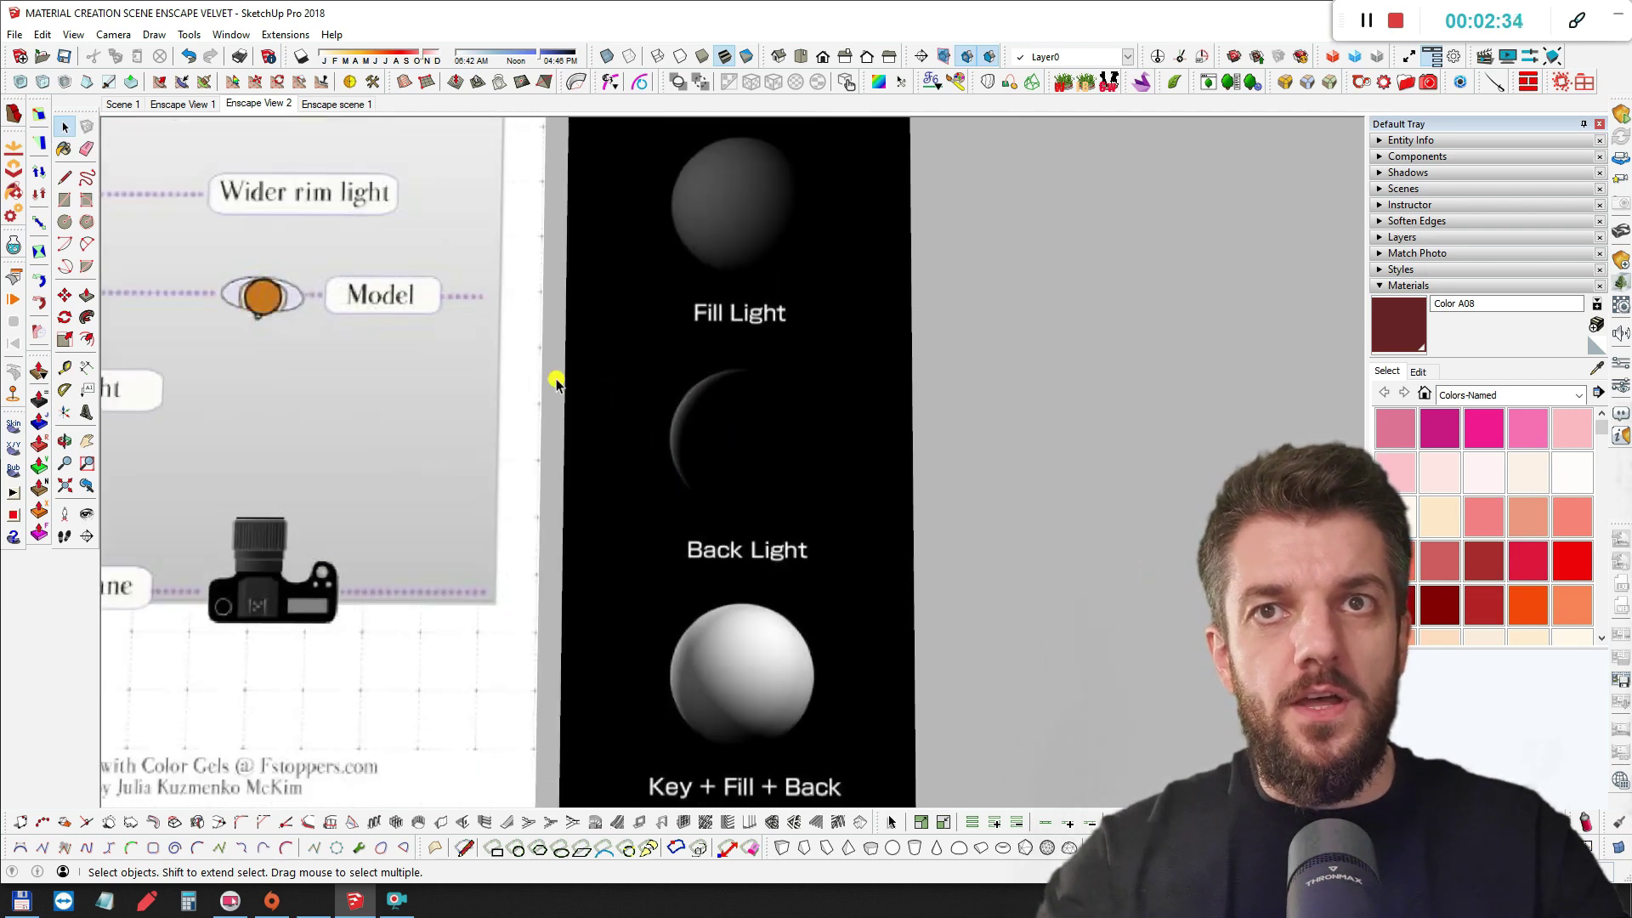
middle_click_drag(566, 379, 635, 459)
scroll(680, 450, "down", 5)
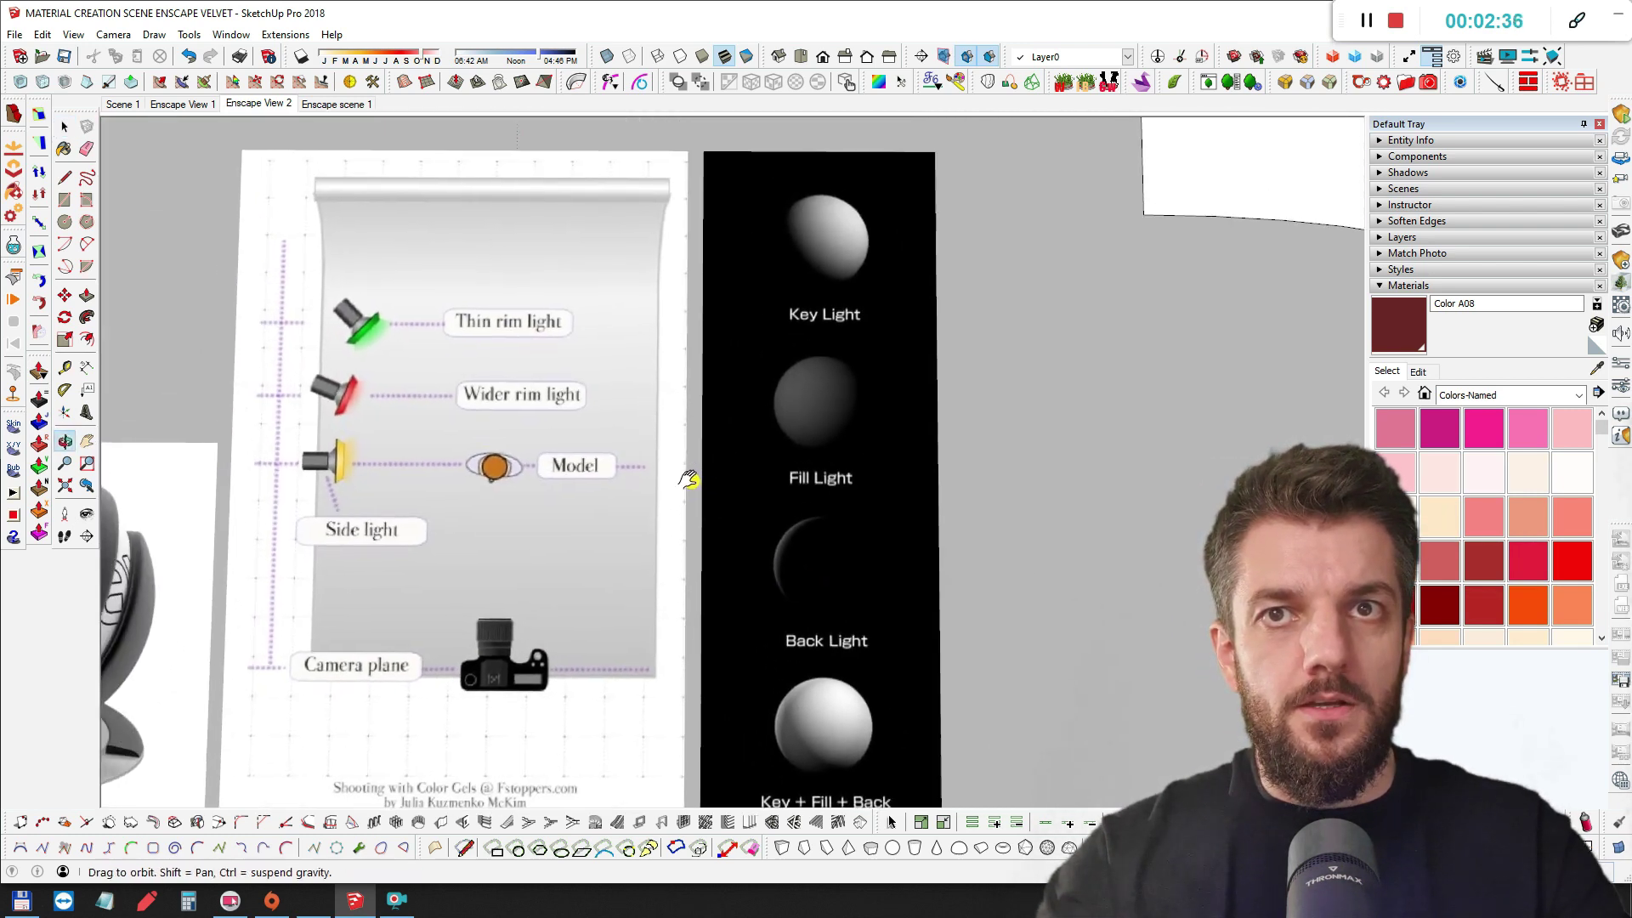
Return to the red sphere on its block and start the Enscape live render
middle_click_drag(789, 523, 827, 550, "shift")
scroll(767, 501, "down", 2)
middle_click_drag(616, 405, 703, 467, "shift")
scroll(681, 324, "up", 2)
middle_click_drag(681, 324, 714, 463, "shift")
middle_click_drag(714, 464, 730, 315)
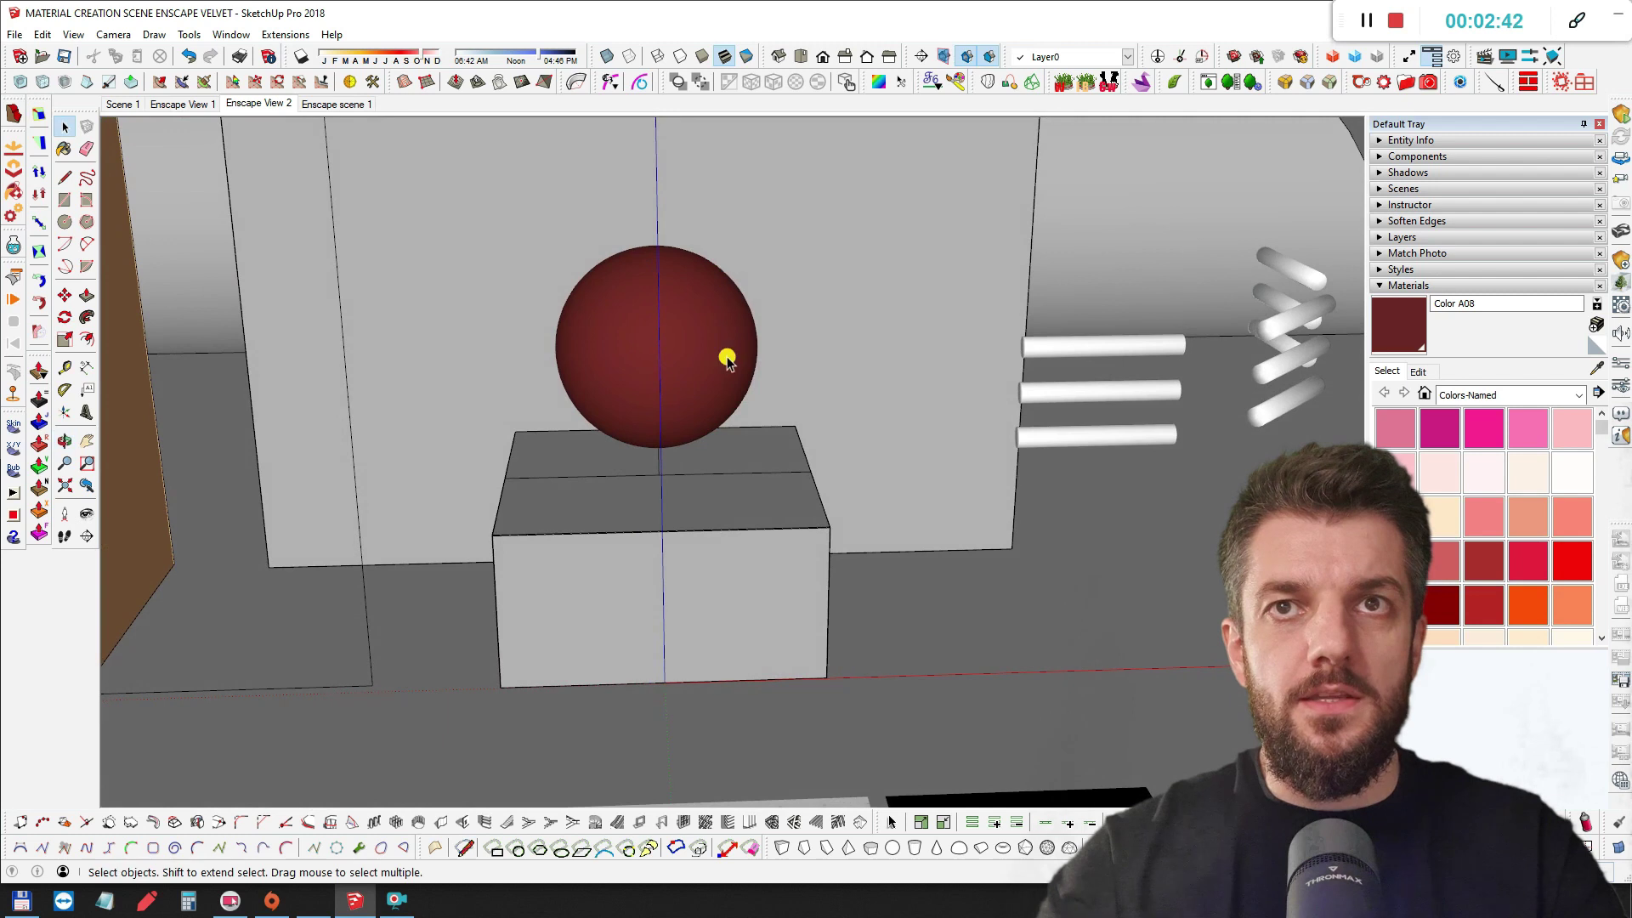
left_click(1620, 116)
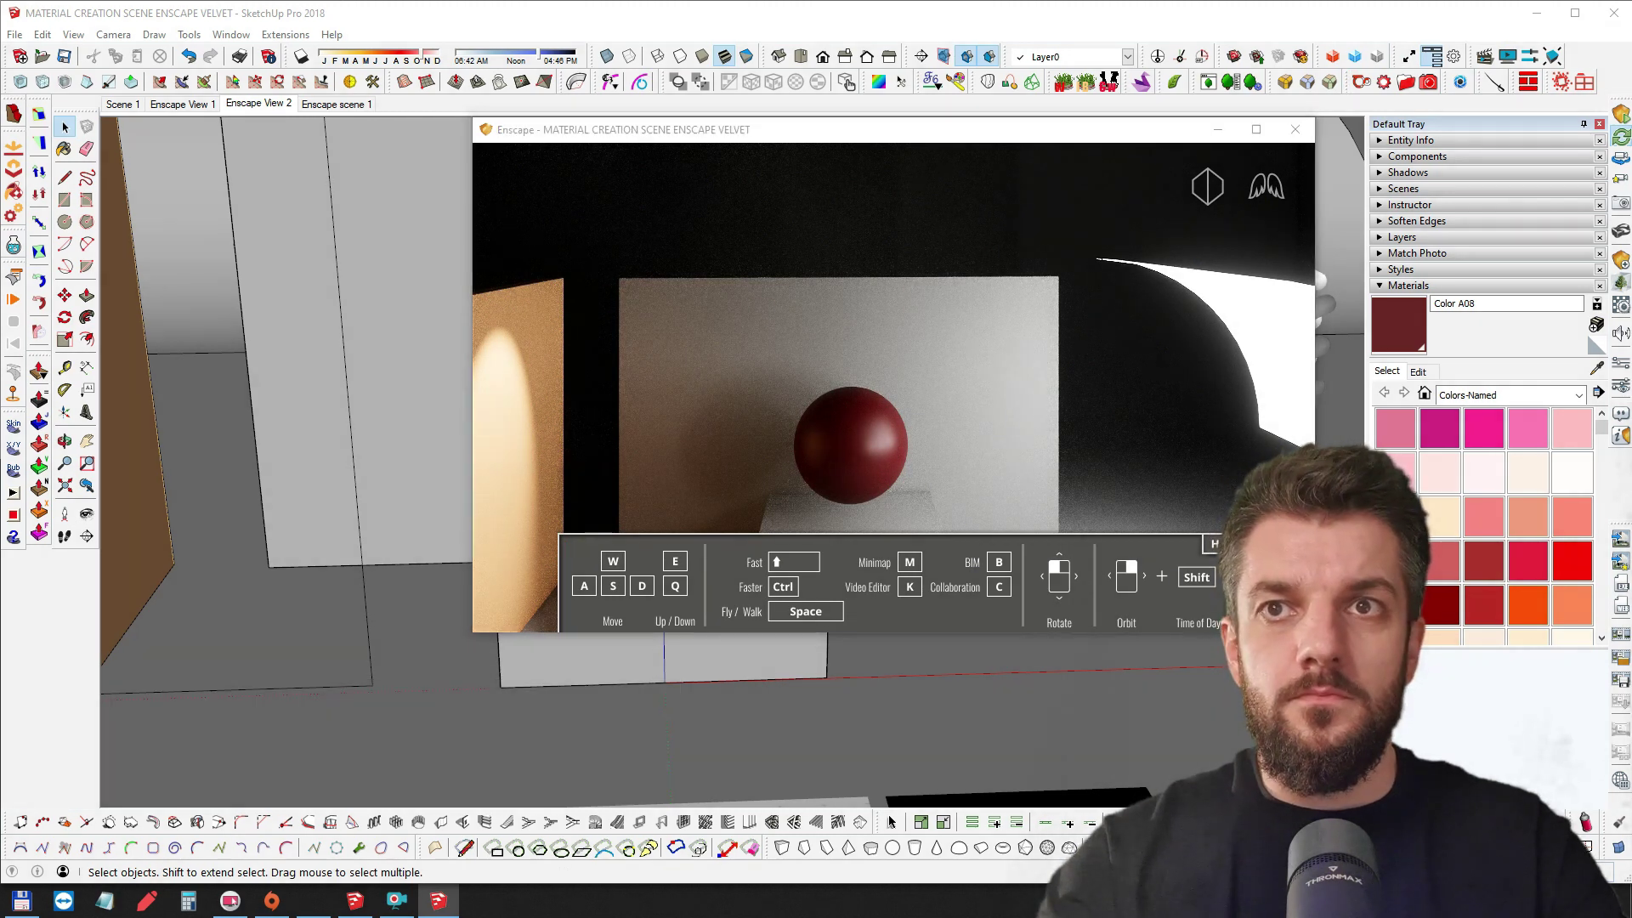
Reposition the Enscape render window closer to the materials tray and hide its navigation help
middle_click_drag(834, 448, 856, 395)
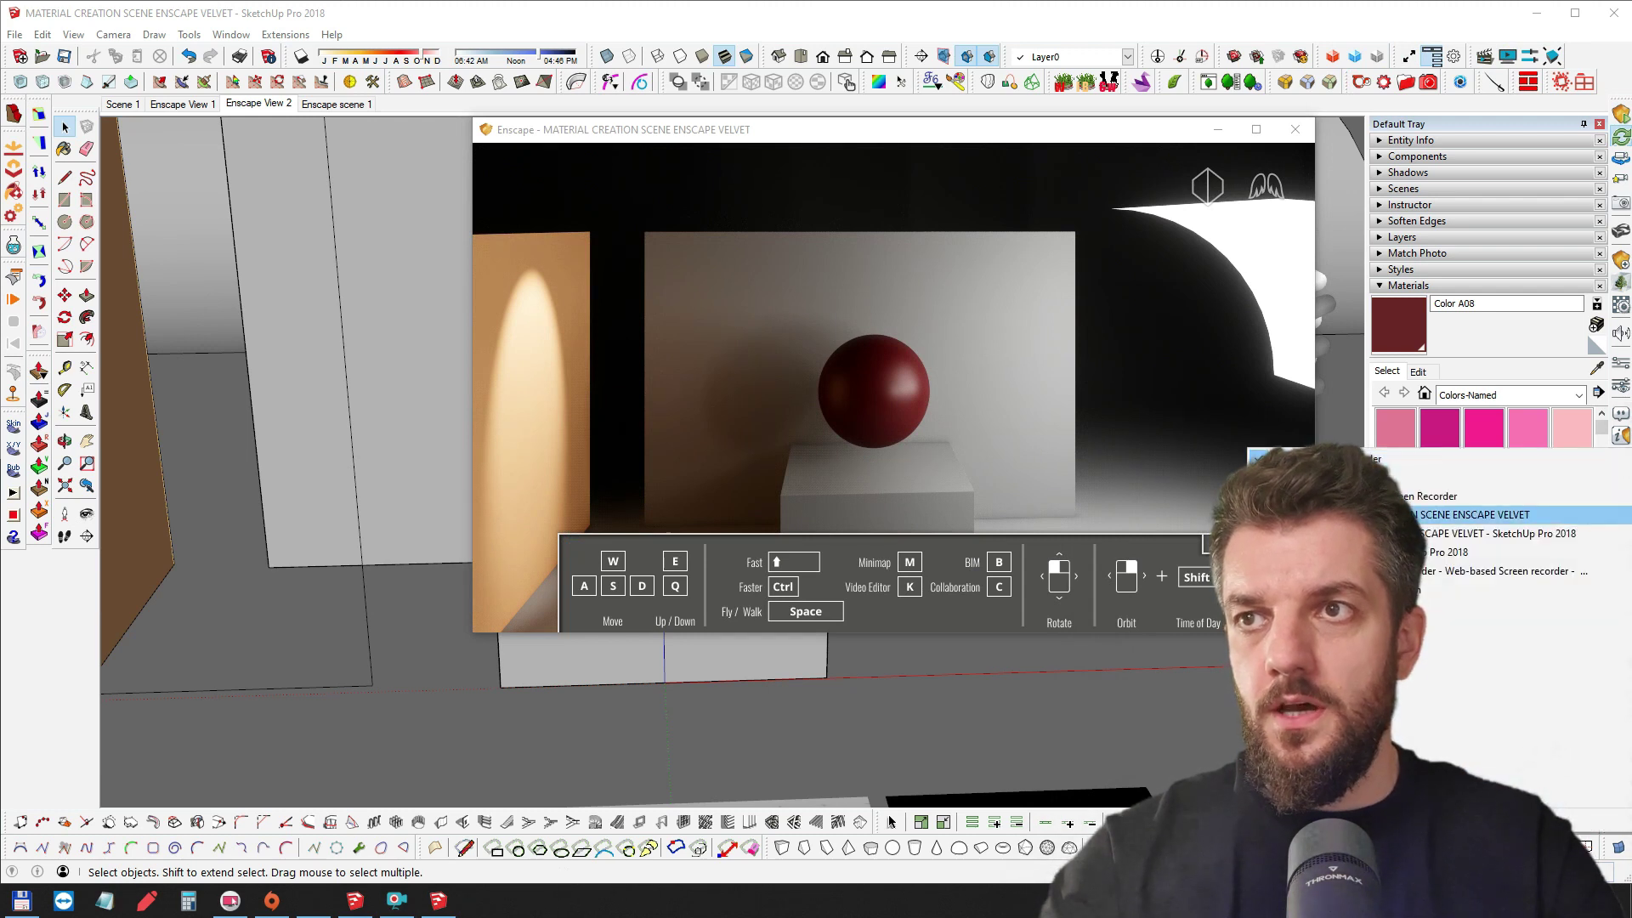
left_click(1360, 514)
left_click_drag(808, 136, 856, 147)
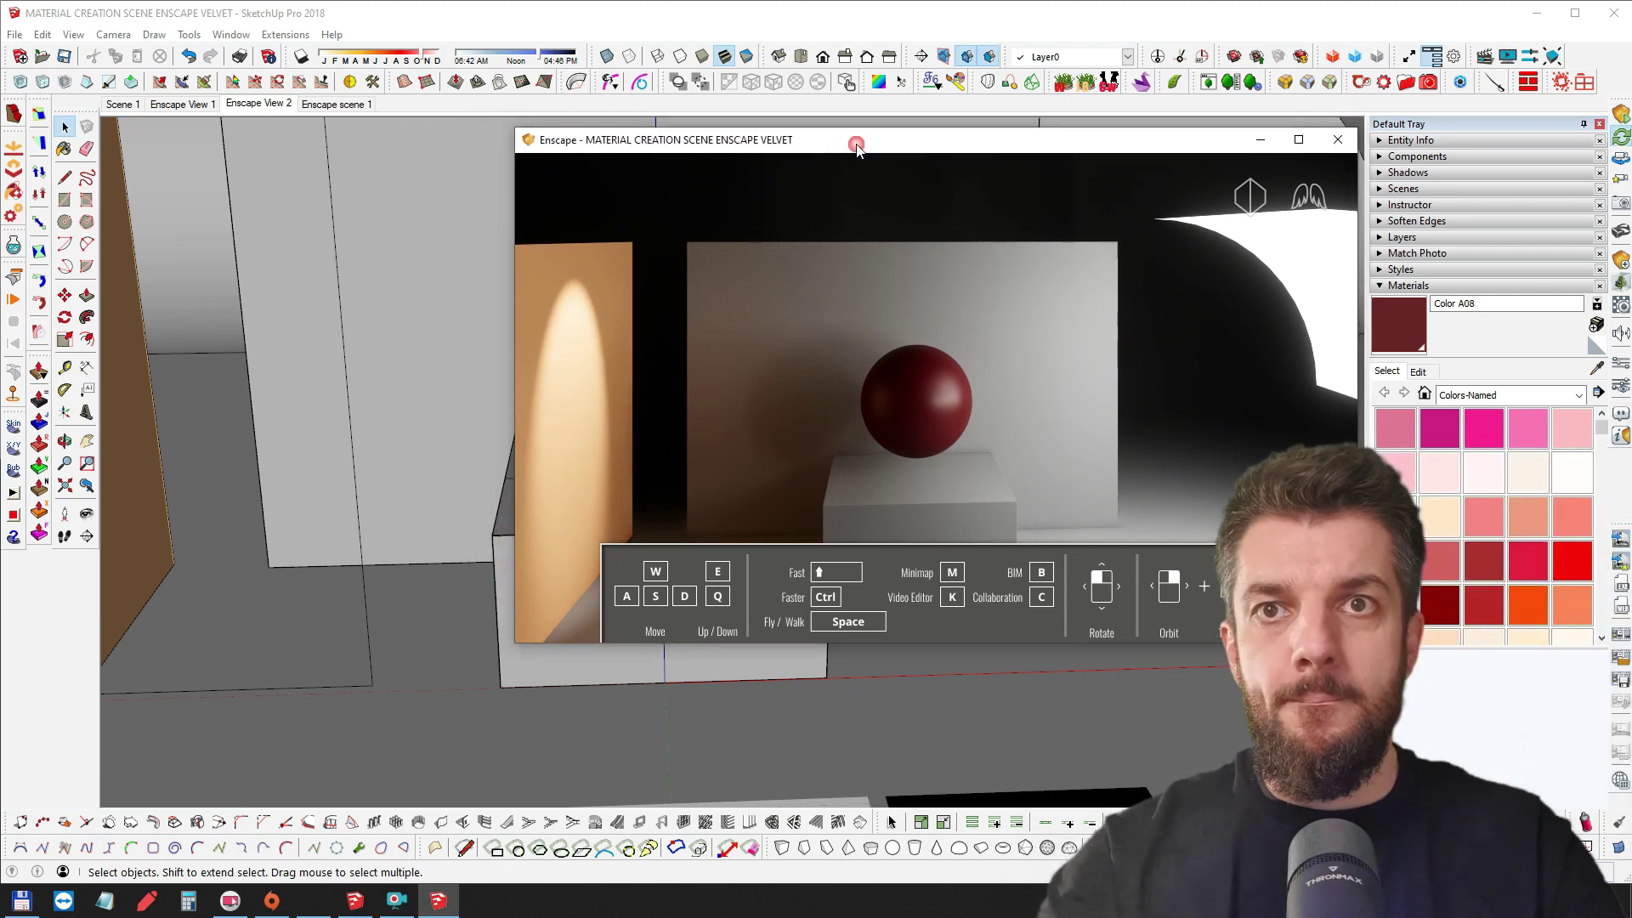
right_click_drag(868, 466, 868, 409)
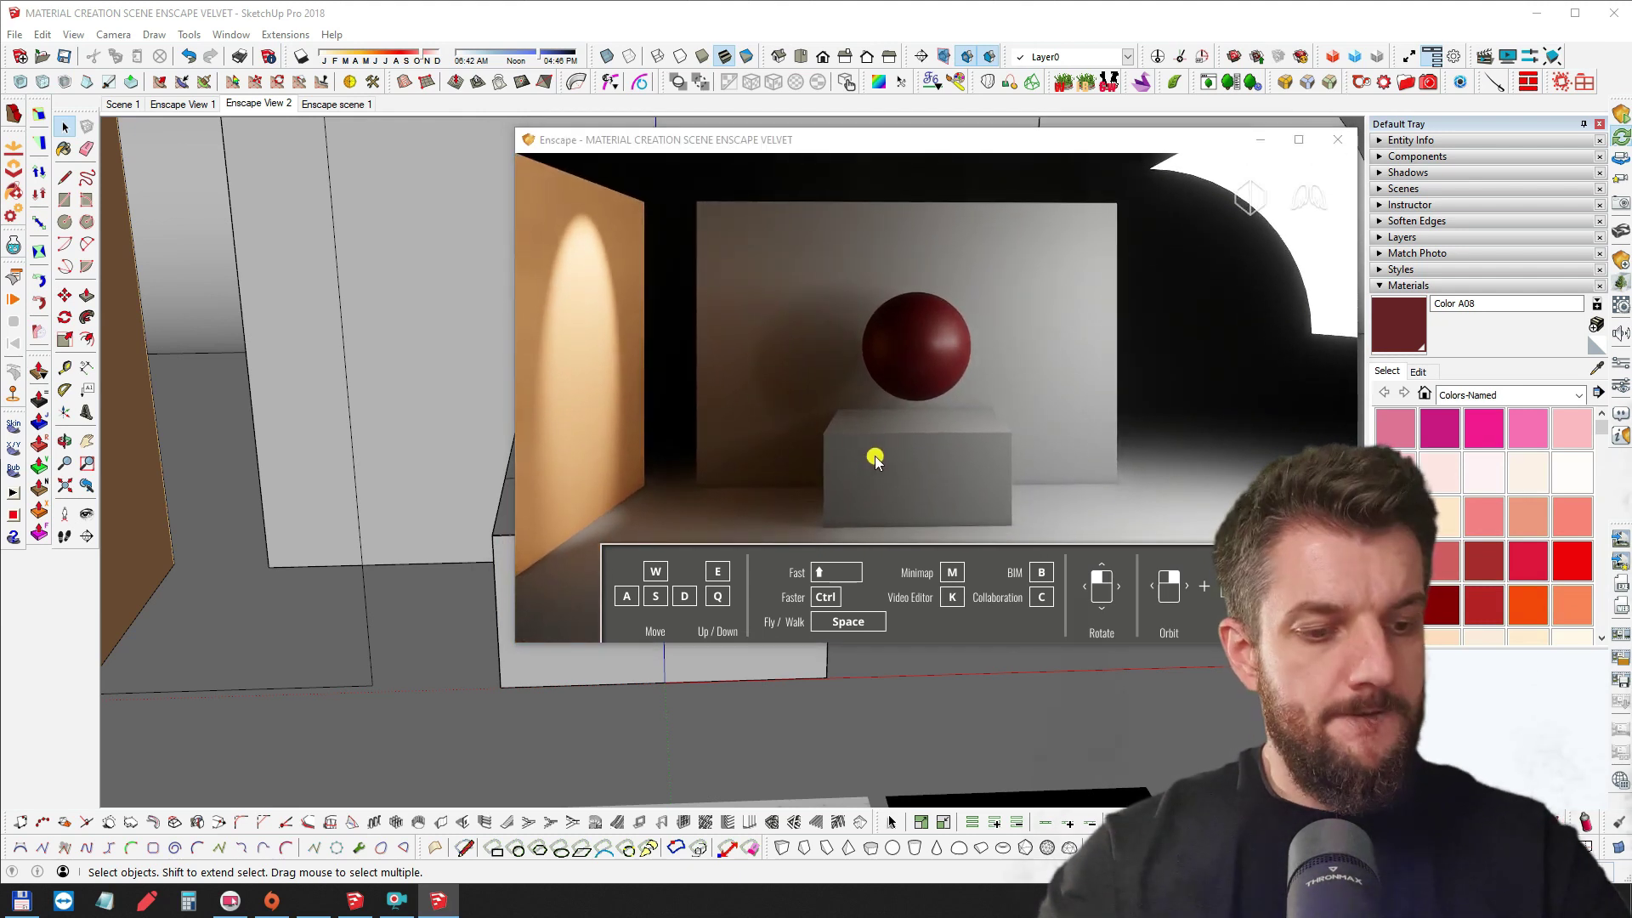
key("h")
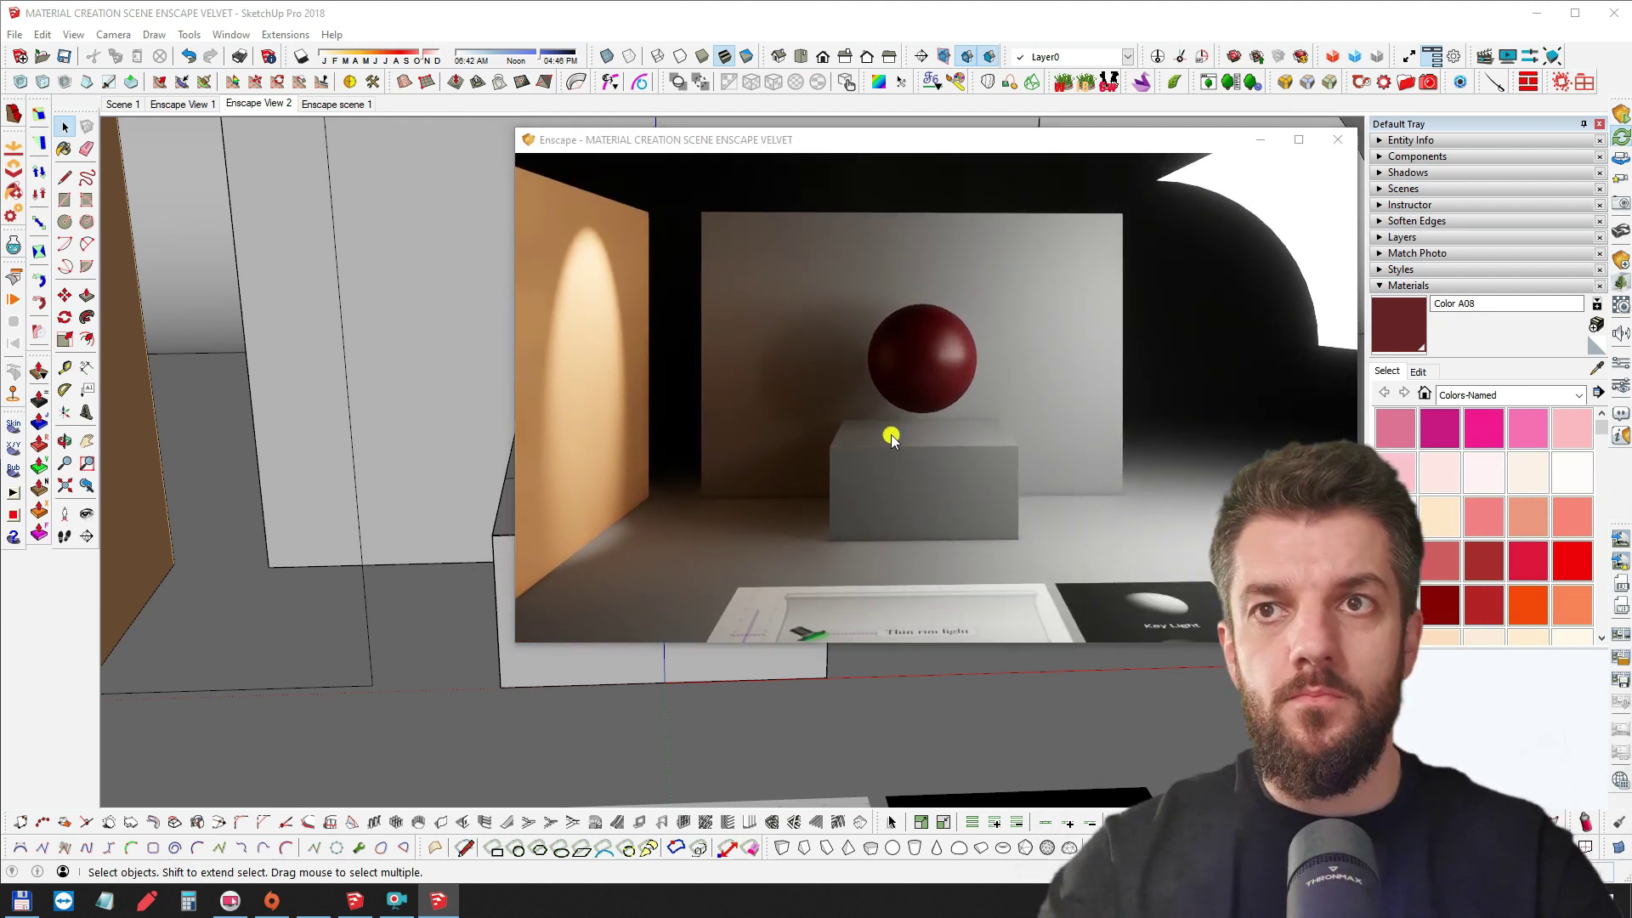
Frame the red sphere and the top of its block close up in the Enscape render
scroll(876, 340, "up", 4)
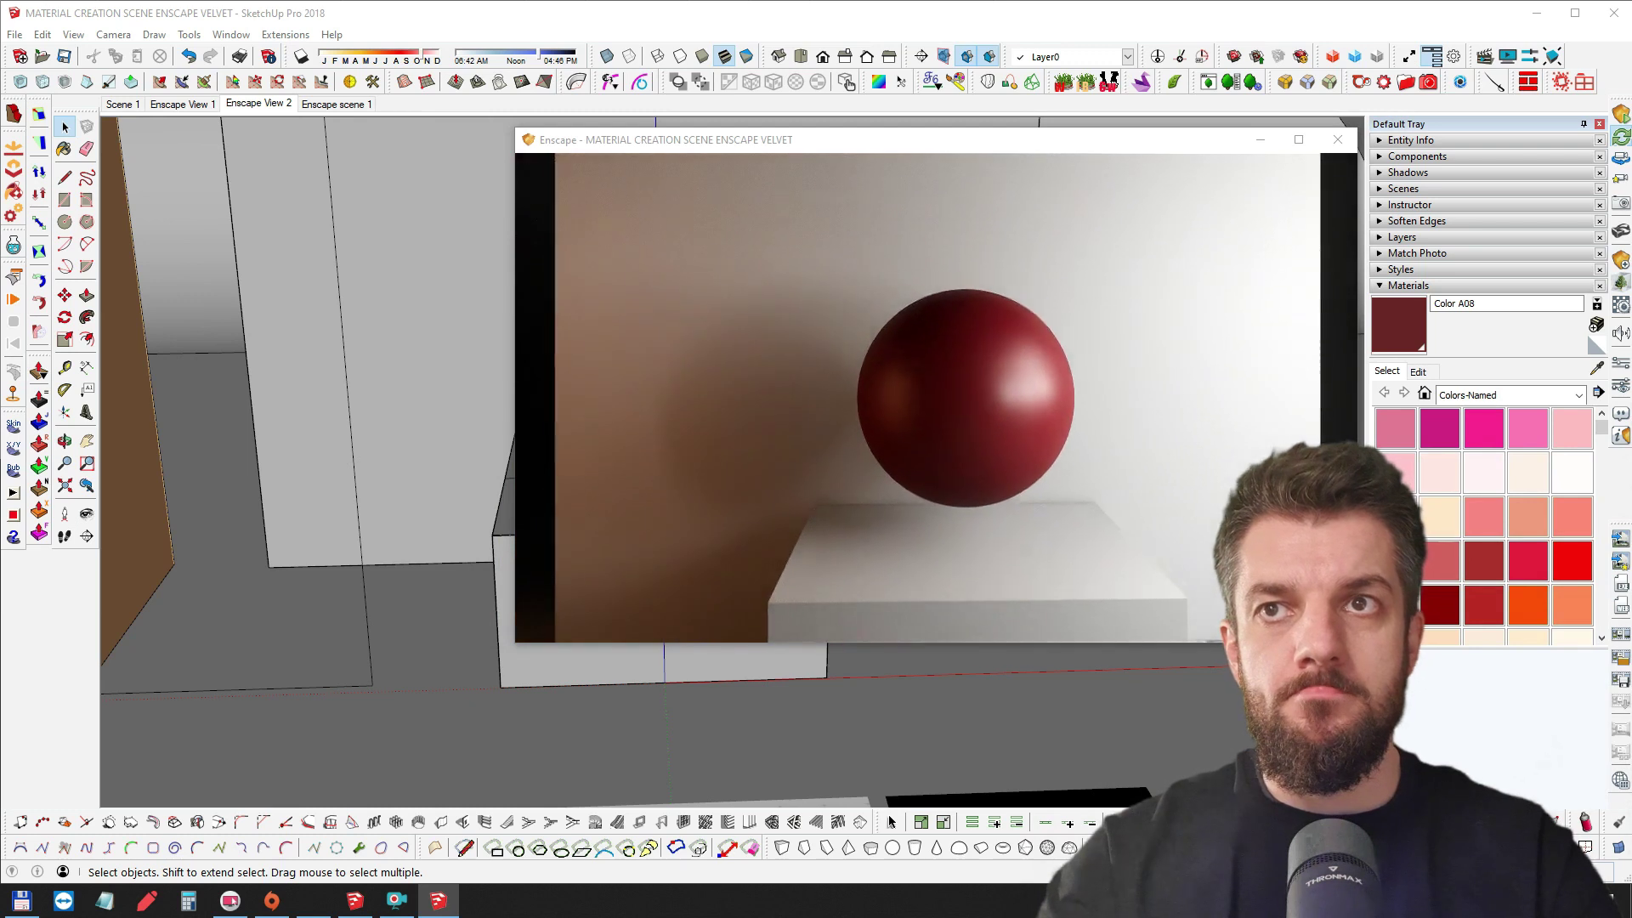
scroll(885, 333, "up", 3)
middle_click_drag(885, 331, 877, 351)
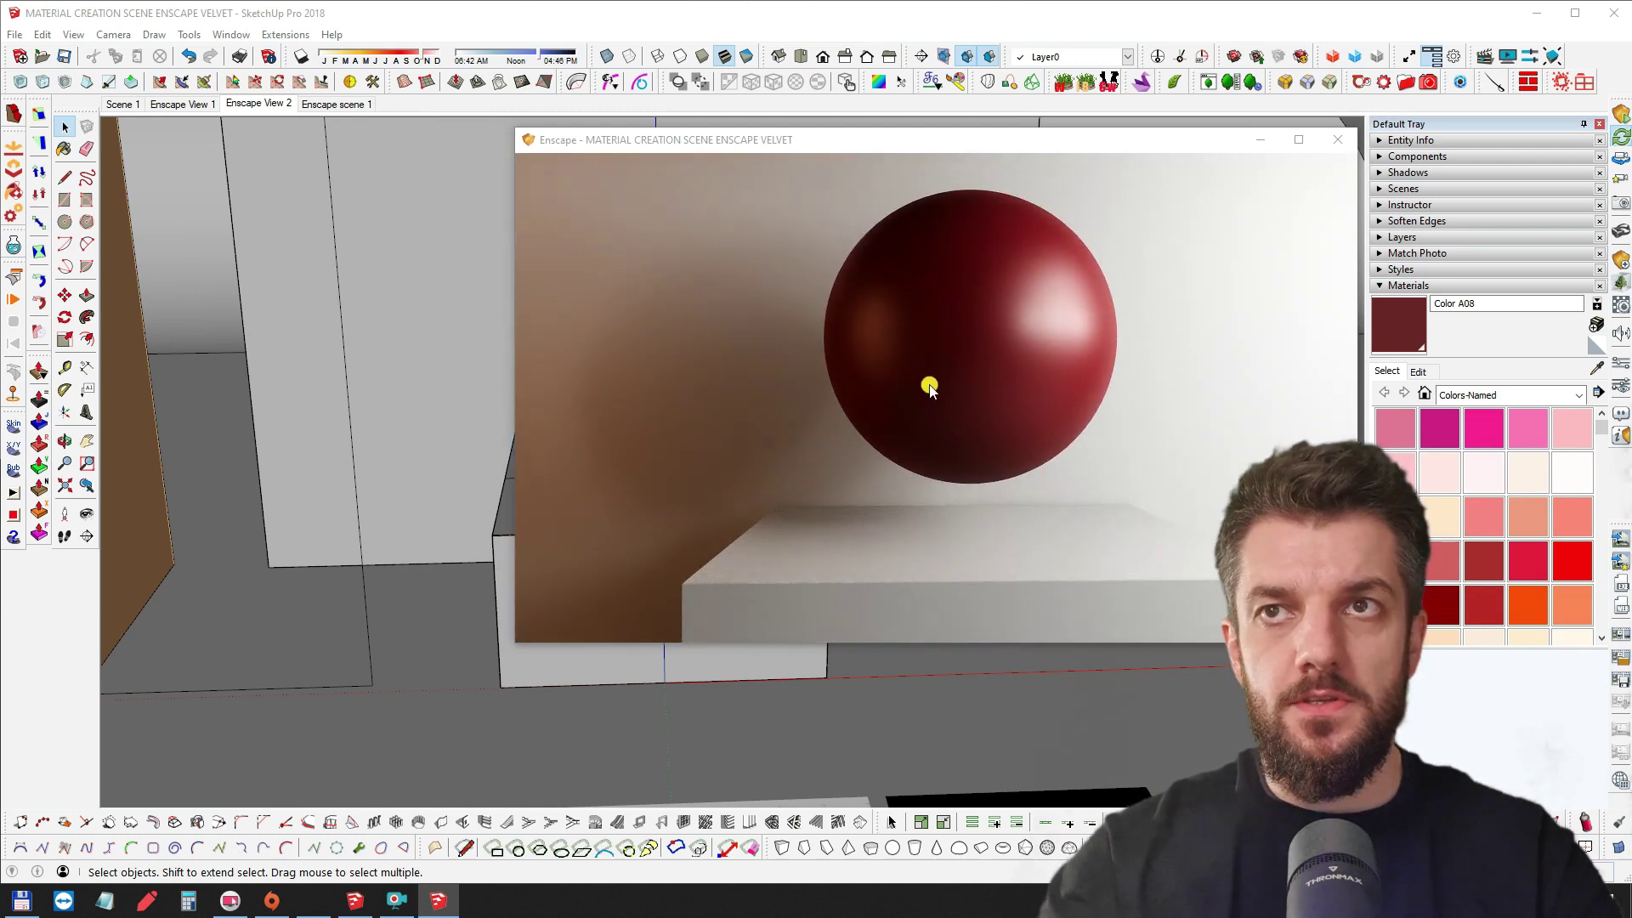
right_click_drag(914, 419, 912, 401)
middle_click_drag(911, 401, 946, 447)
right_click_drag(911, 401, 898, 409)
middle_click_drag(908, 408, 901, 416)
right_click_drag(910, 409, 903, 409)
middle_click_drag(911, 409, 909, 414)
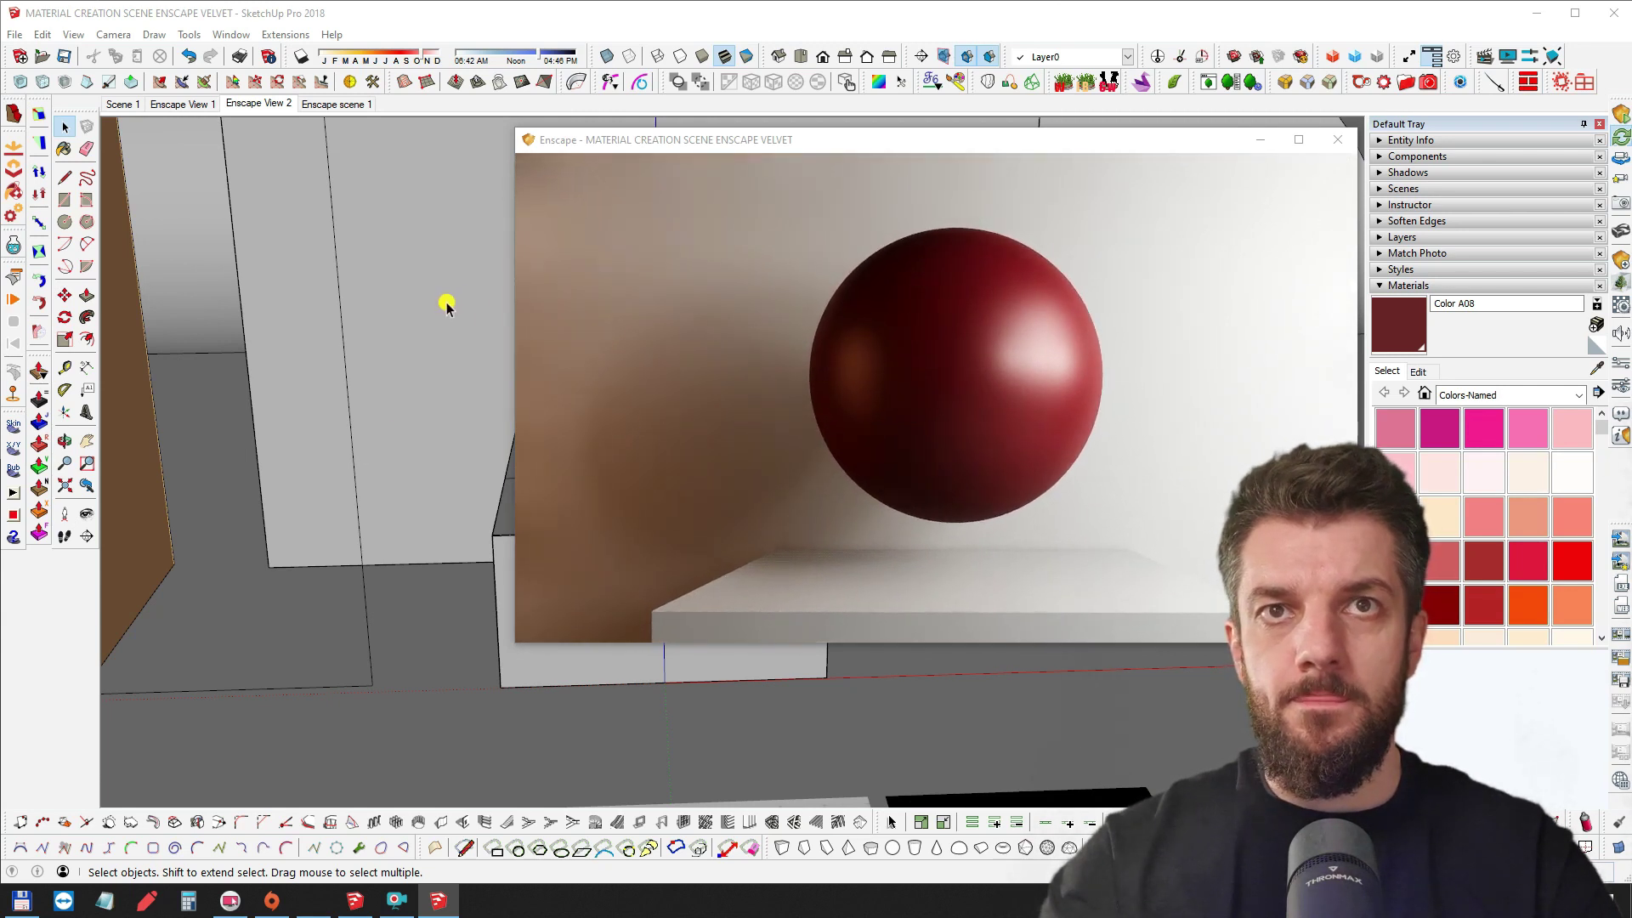
Narrow the Enscape render window to uncover the sphere and block in the model view
left_click_drag(514, 337, 633, 335)
mouse_move(411, 445)
middle_mouse_down()
mouse_move(426, 425)
mouse_move(292, 423)
mouse_move(462, 474)
mouse_move(452, 533)
middle_mouse_up()
scroll(477, 493, "up", 2)
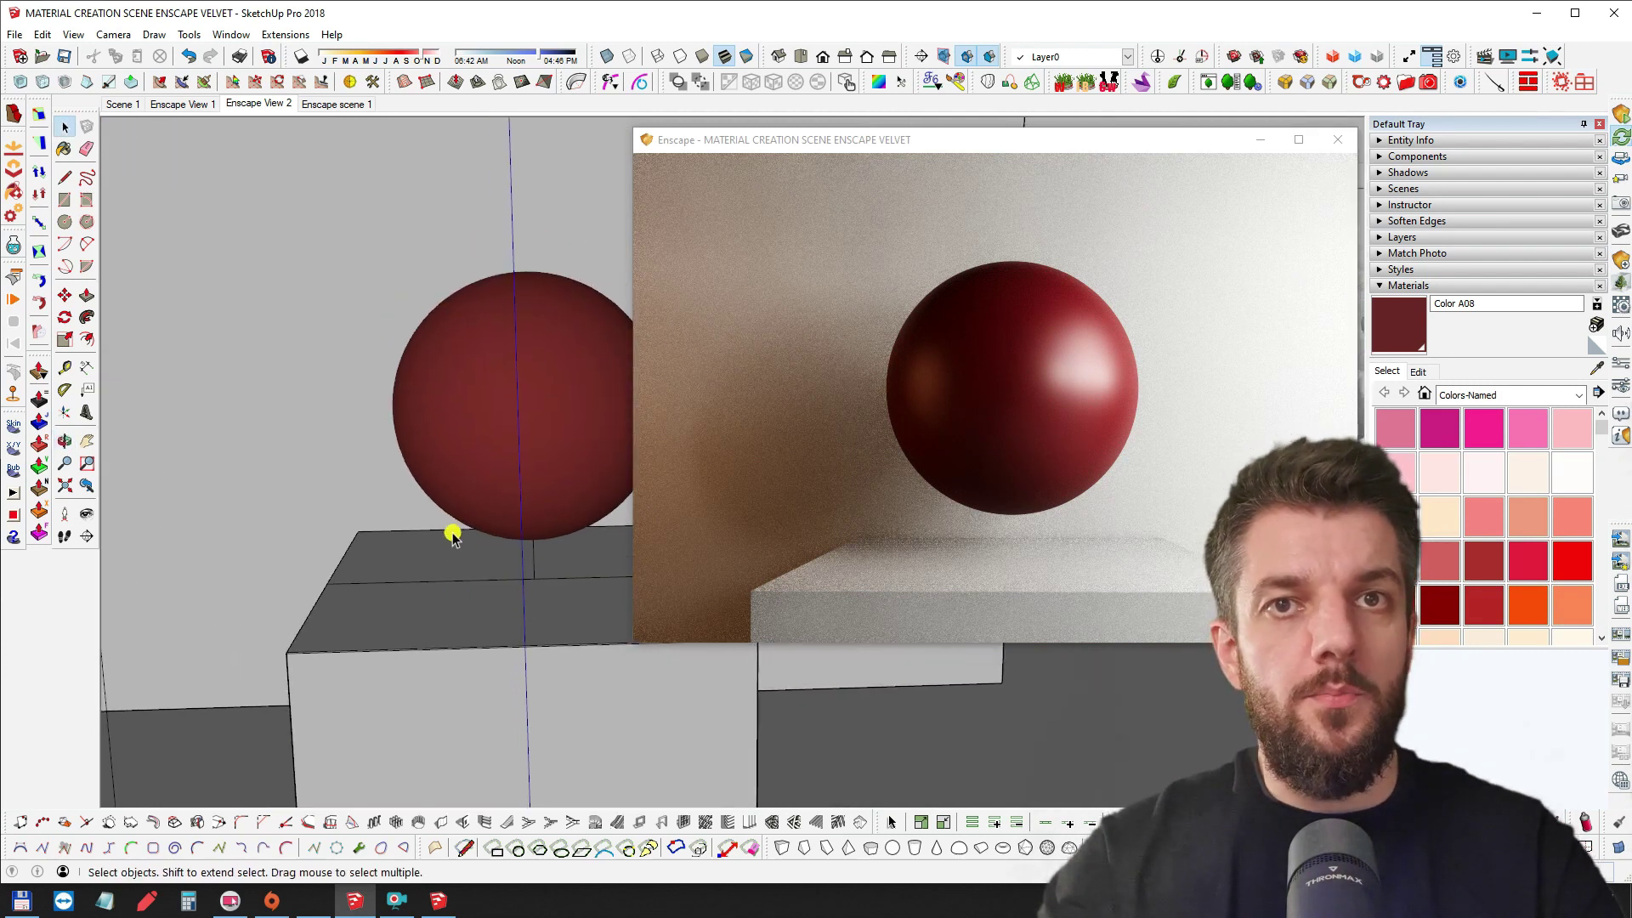
scroll(460, 486, "down", 3)
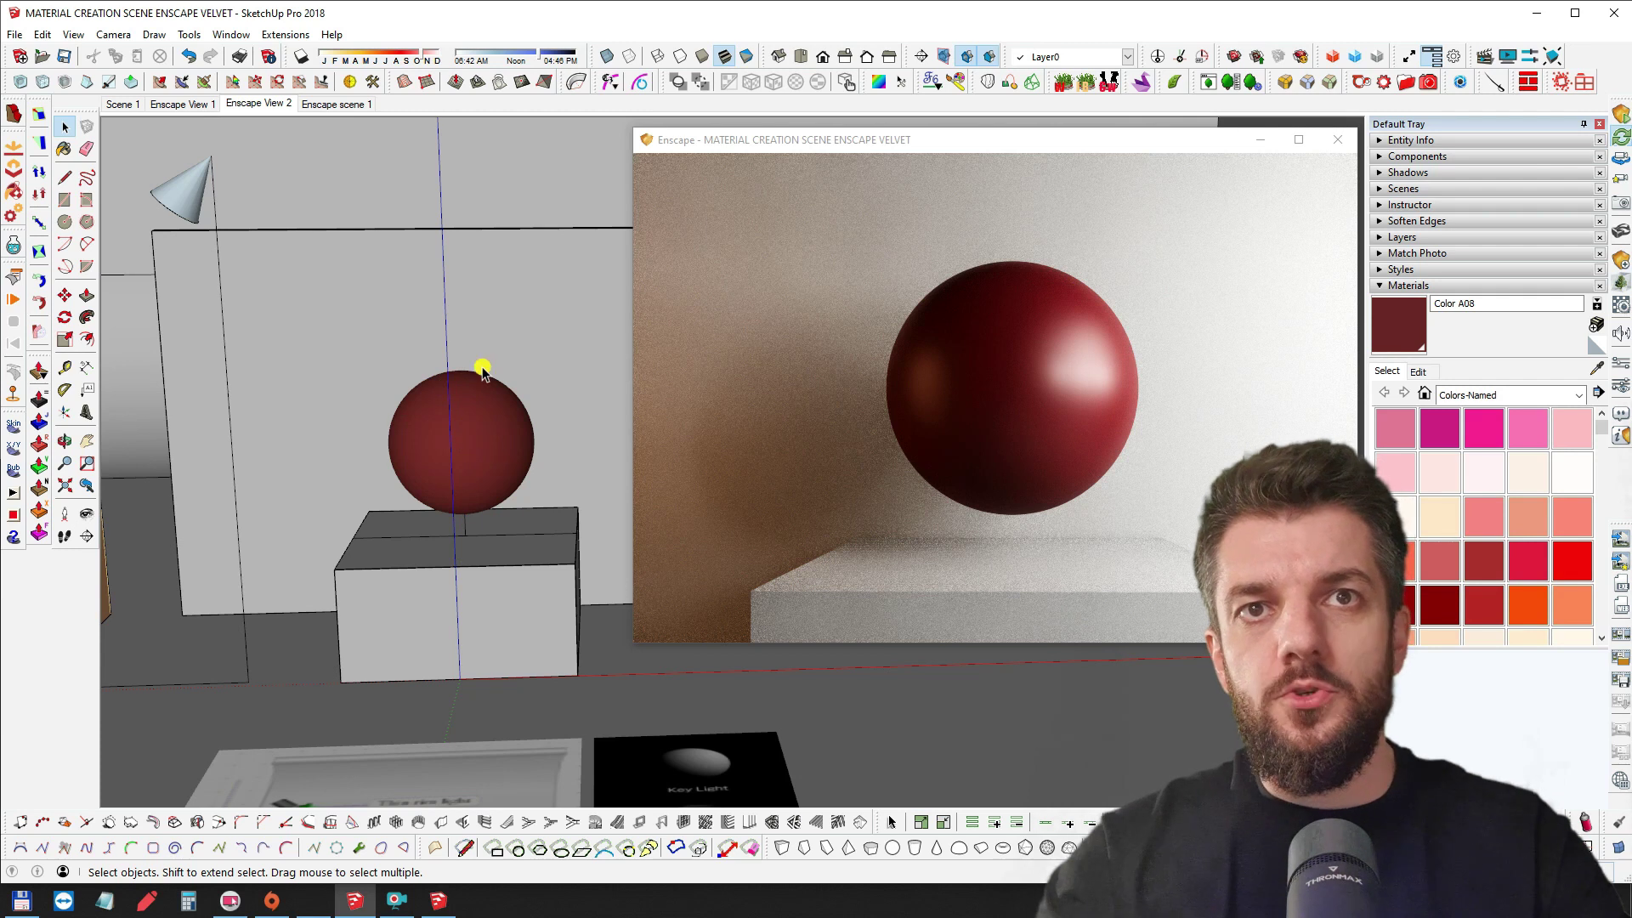
Place an Enscape spot light at the middle of the block's left top edge, aimed along the top face beneath the sphere
left_click(1621, 260)
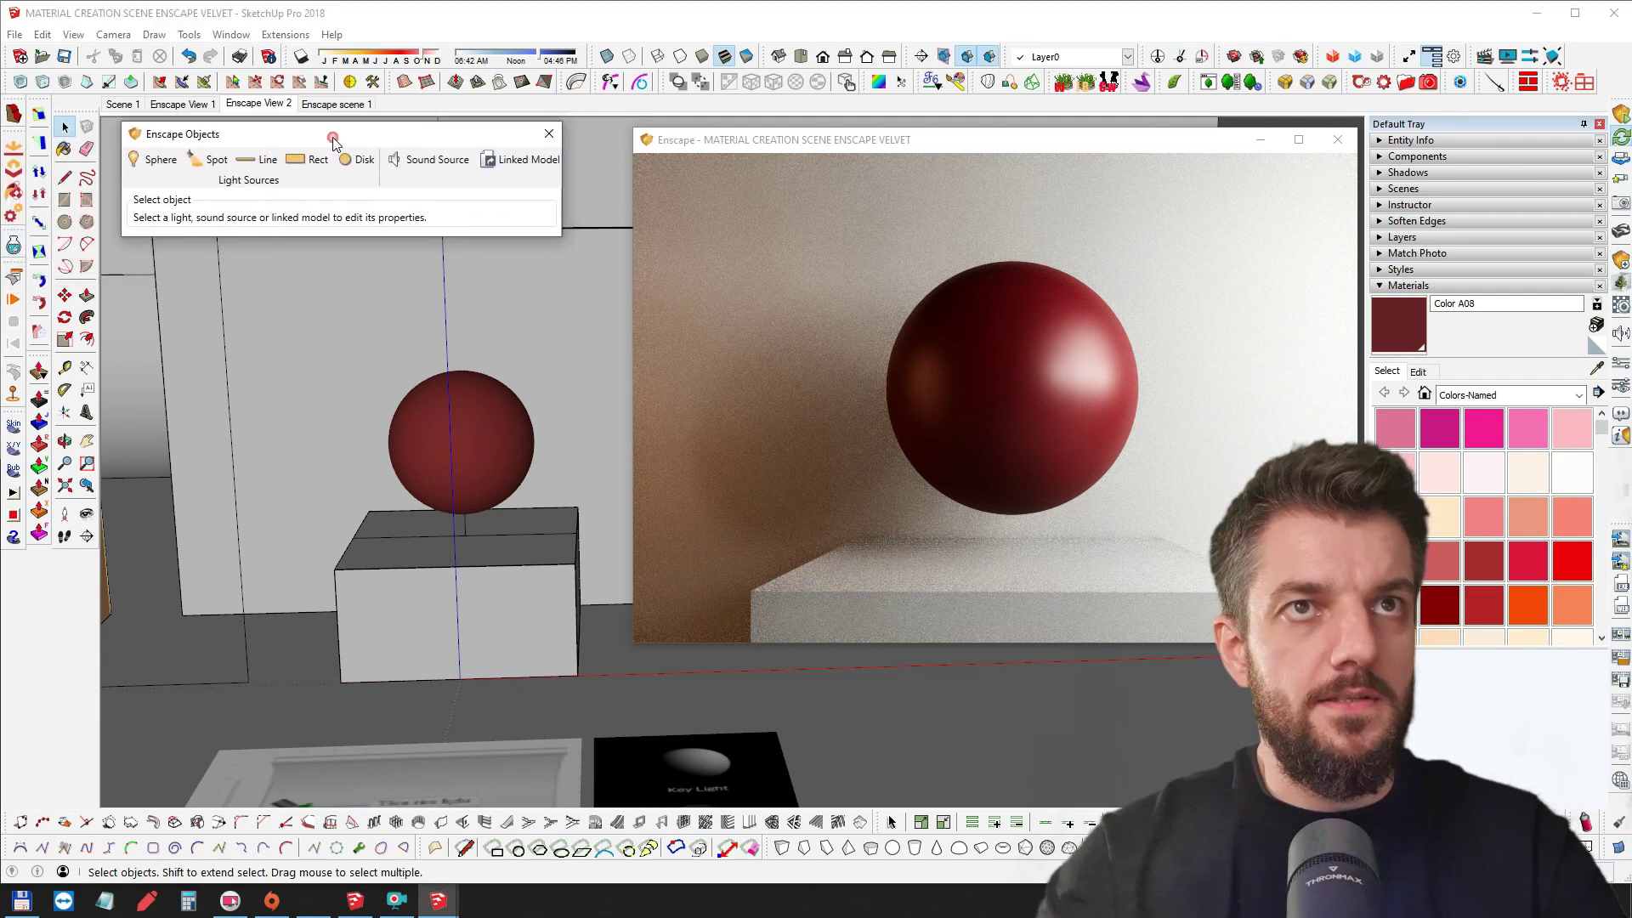
left_click(204, 161)
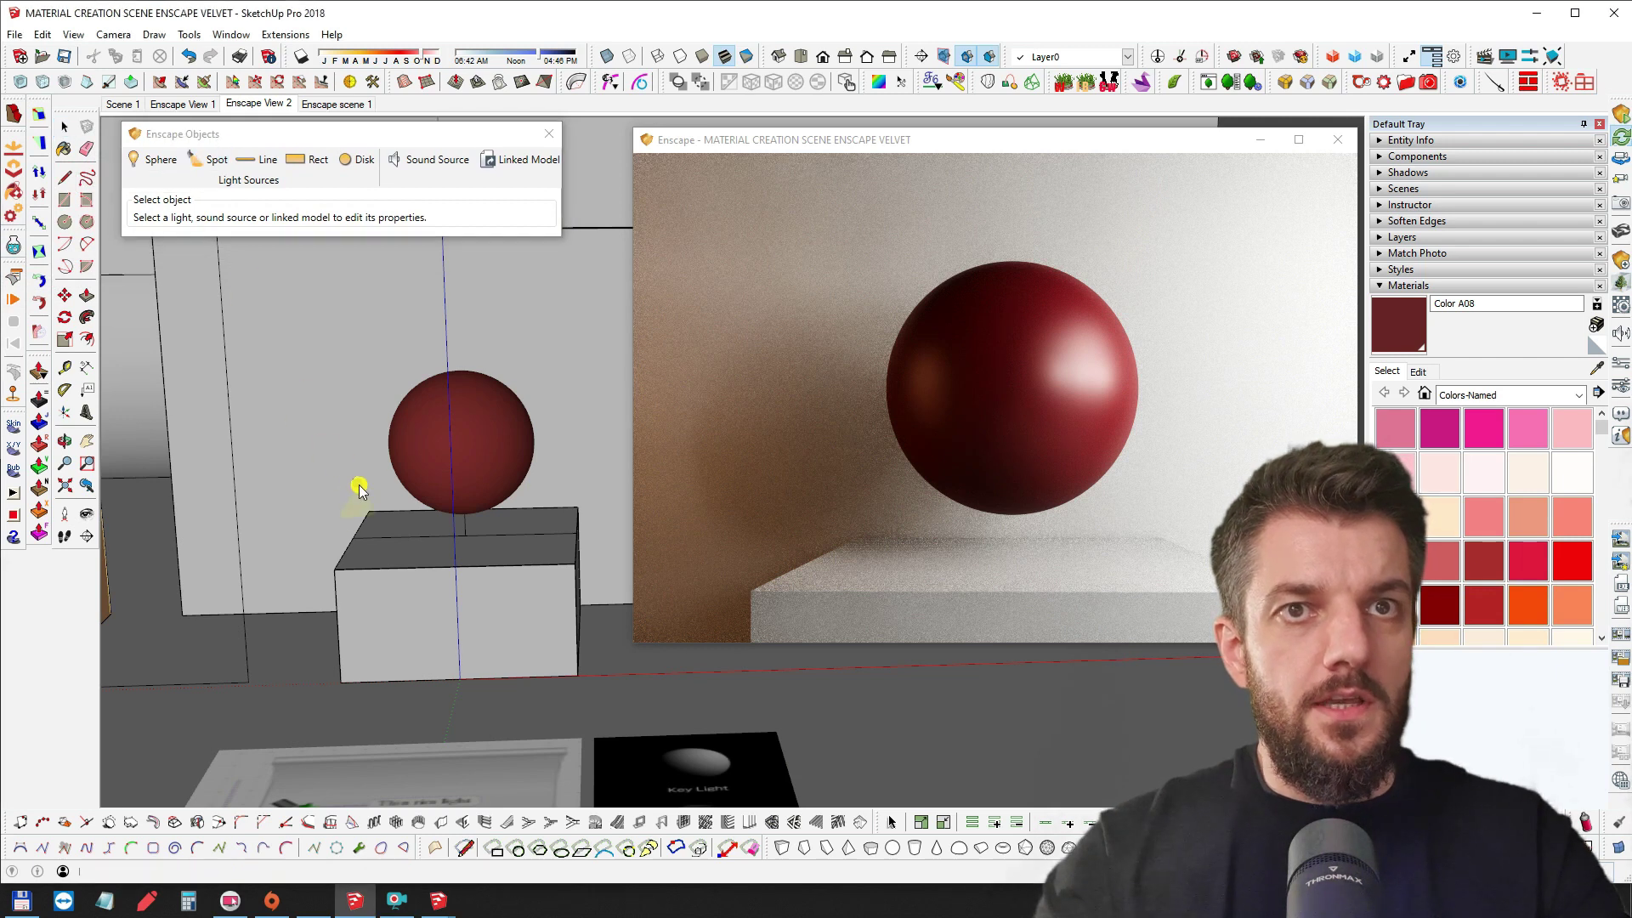
scroll(359, 535, "up", 5)
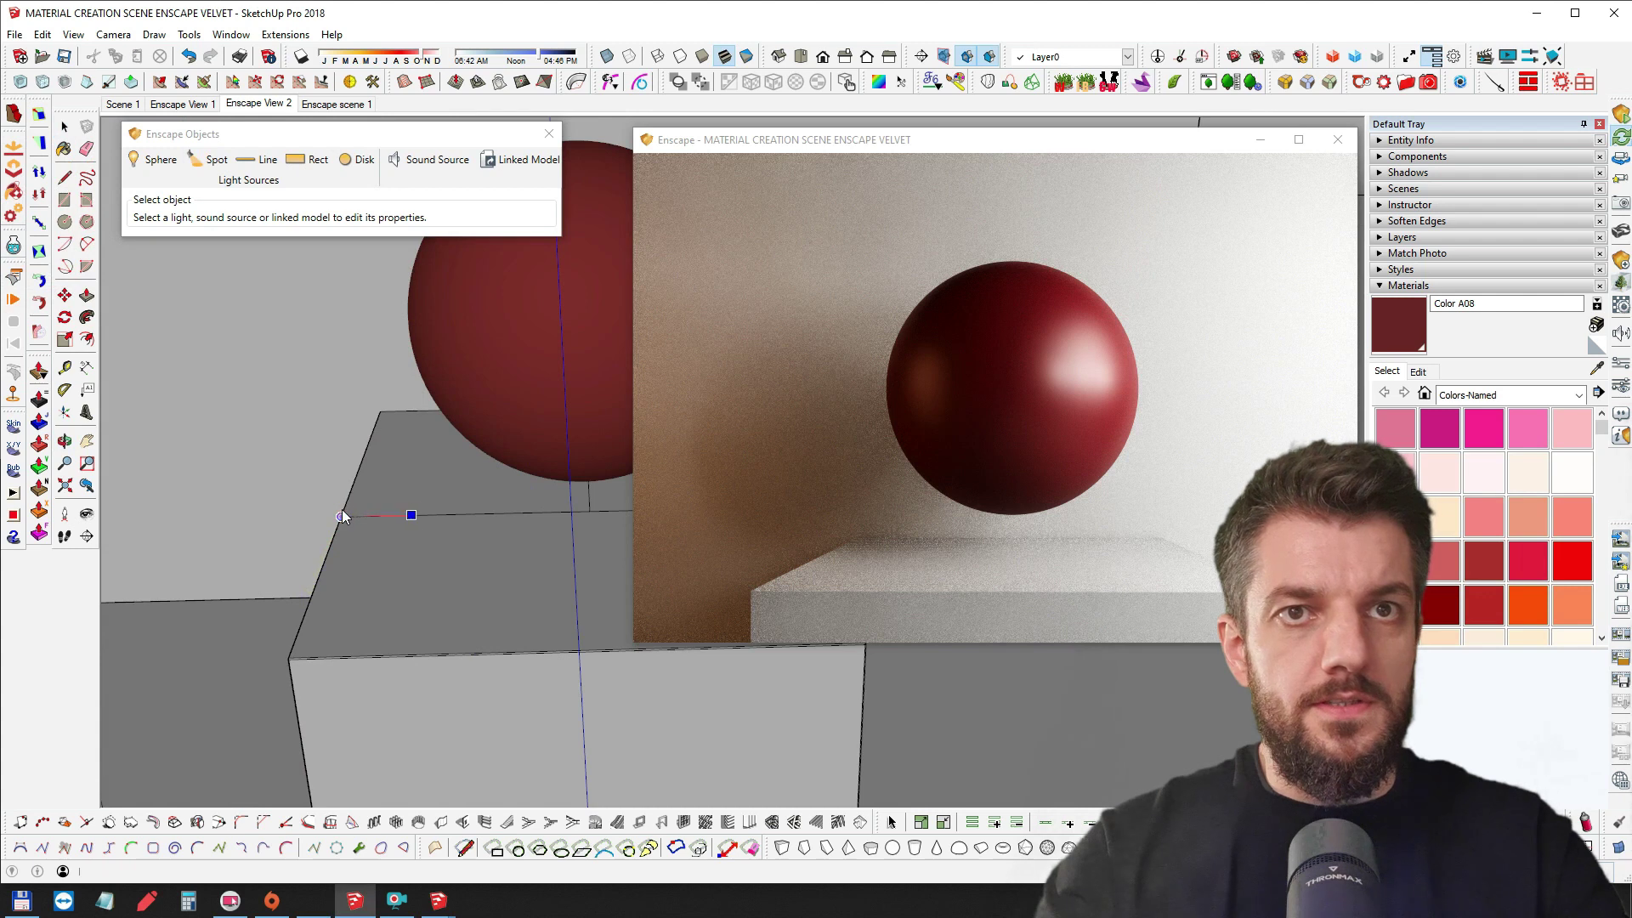
left_click(341, 516)
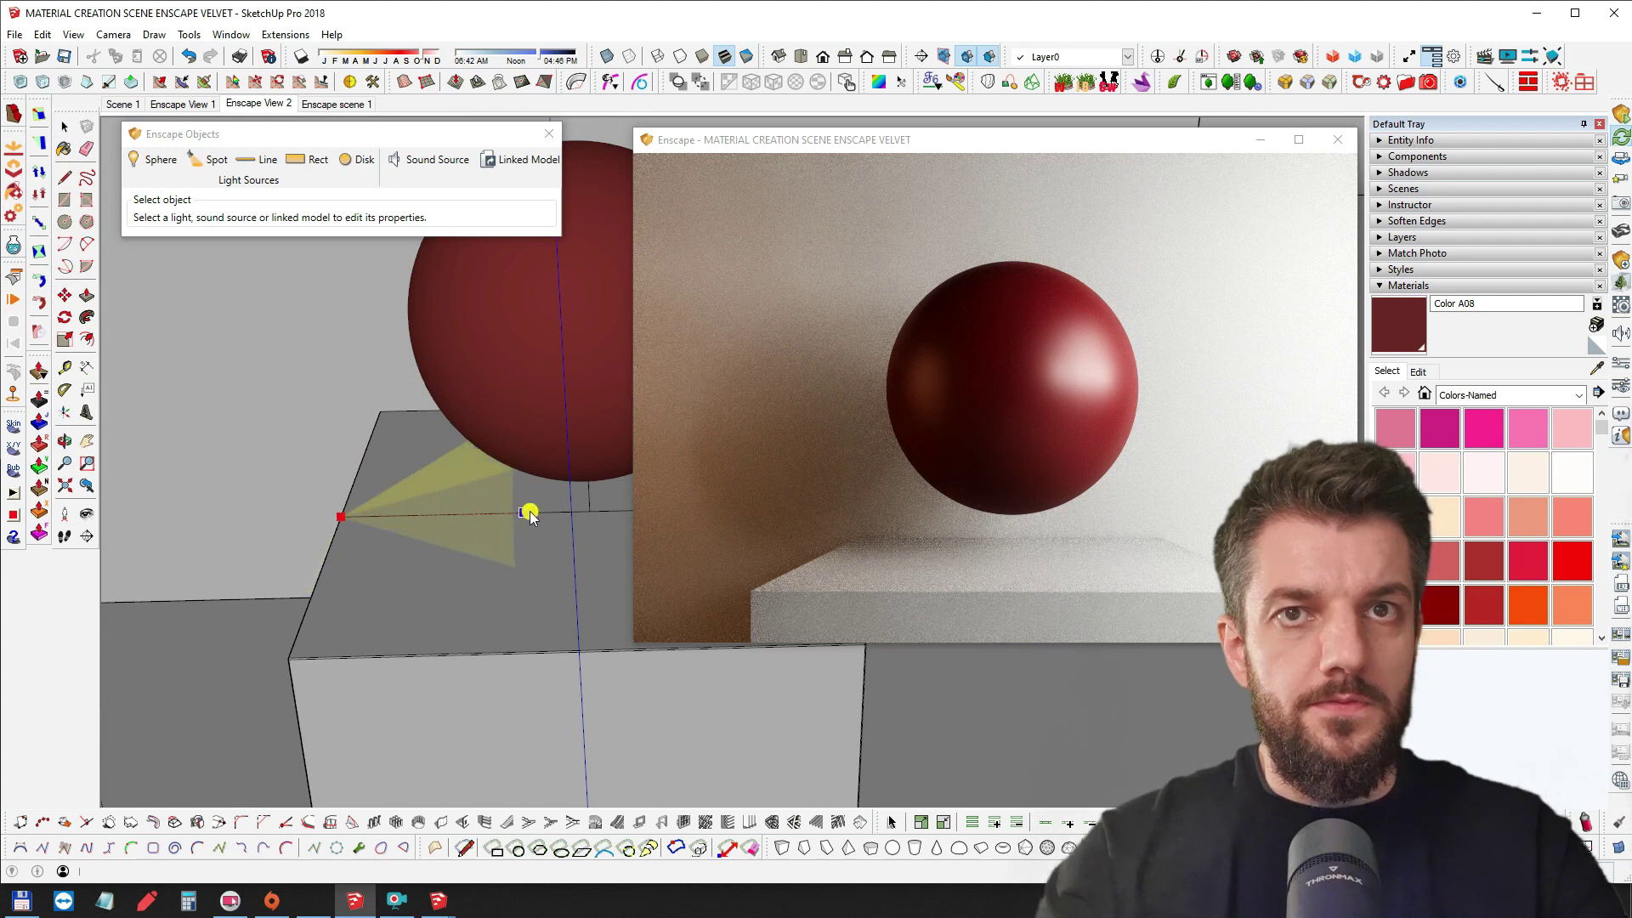
left_click(586, 512)
Move the spot light up beside the sphere, a short distance from its left side, and set its luminous intensity to 15,974 cd
middle_click_drag(412, 485, 414, 528)
scroll(375, 445, "down", 2)
key("m")
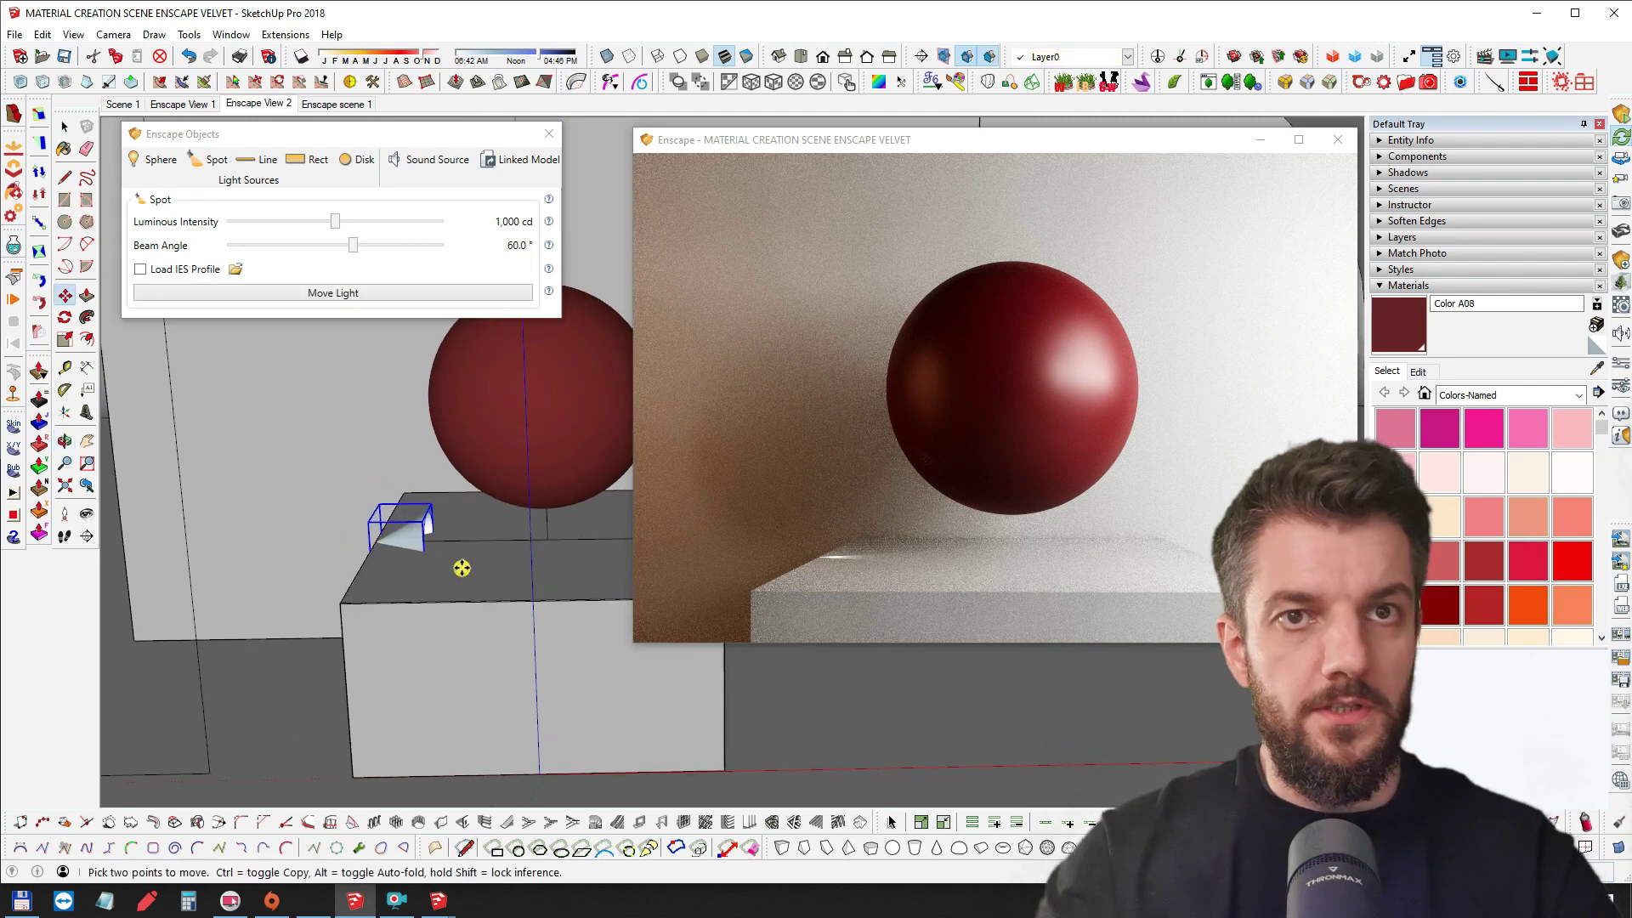
left_click(462, 568)
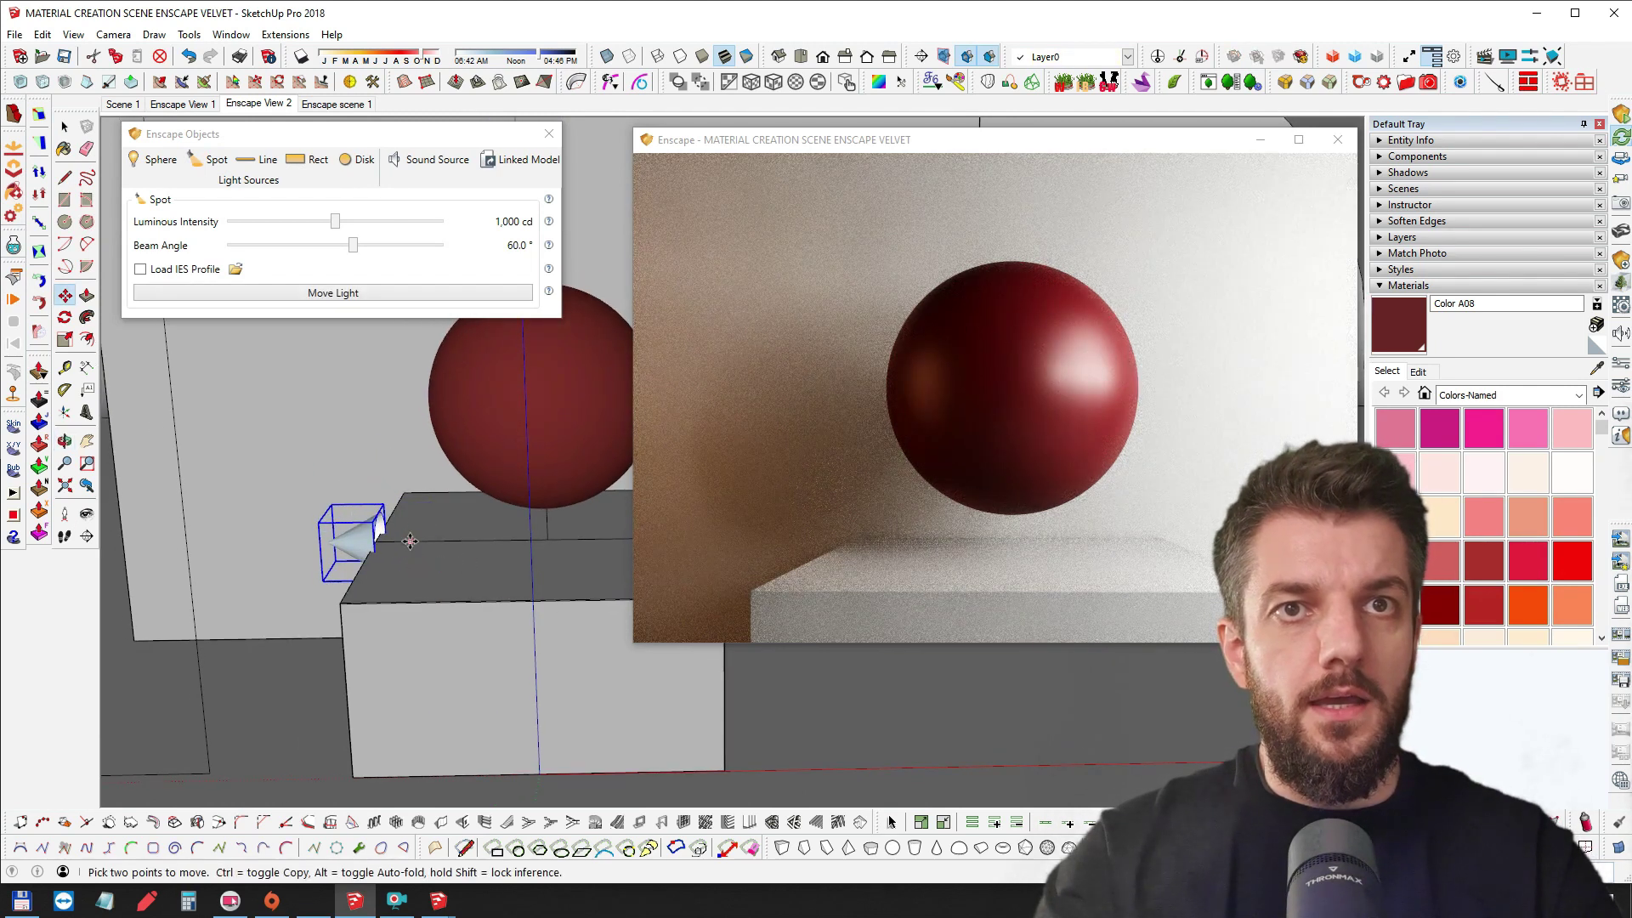
left_click(401, 394)
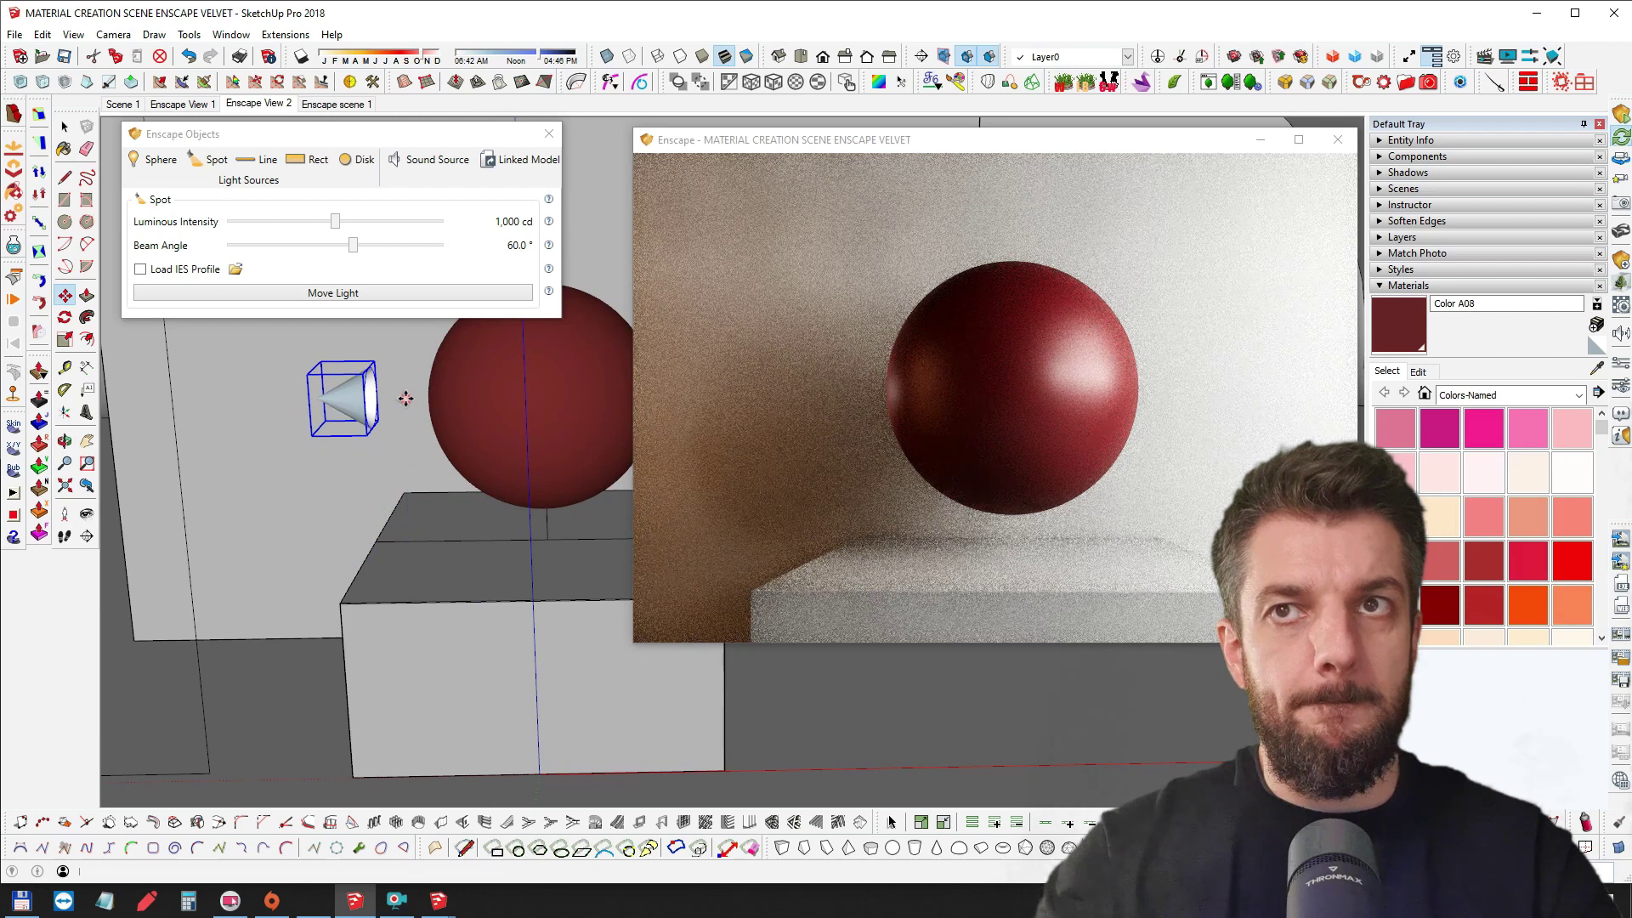
middle_click_drag(405, 452, 321, 396)
left_click(407, 392)
left_click(347, 393)
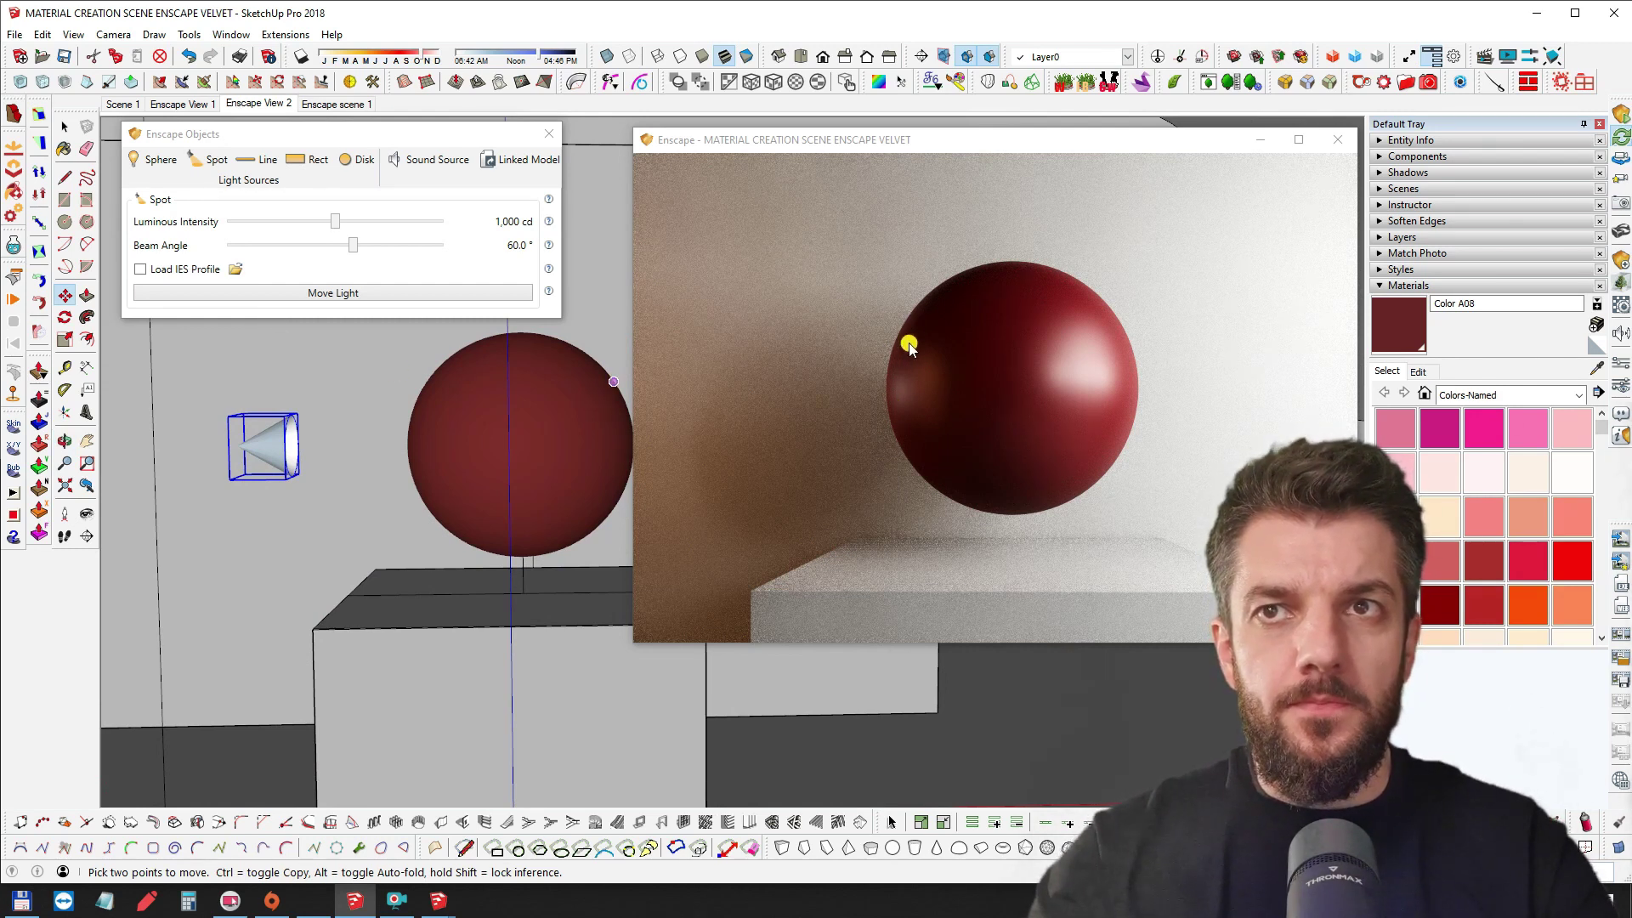
left_click_drag(336, 223, 400, 225)
mouse_move(391, 225)
left_mouse_down()
mouse_move(360, 223)
mouse_move(380, 223)
left_mouse_up()
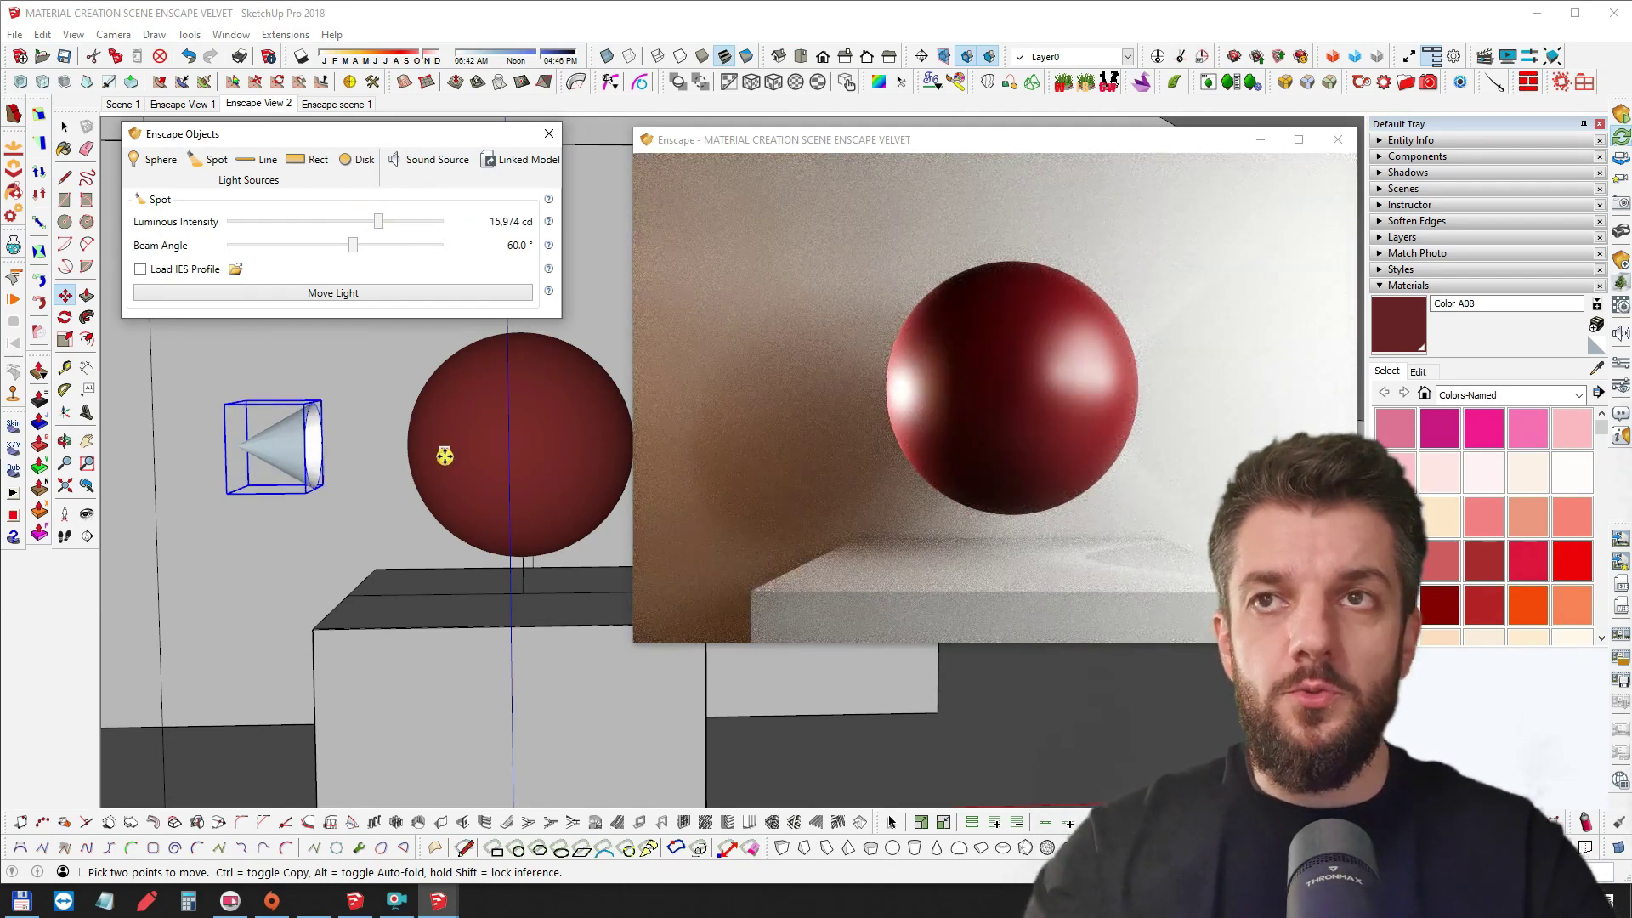
Sample the red sphere's material with the Paint Bucket
key("b")
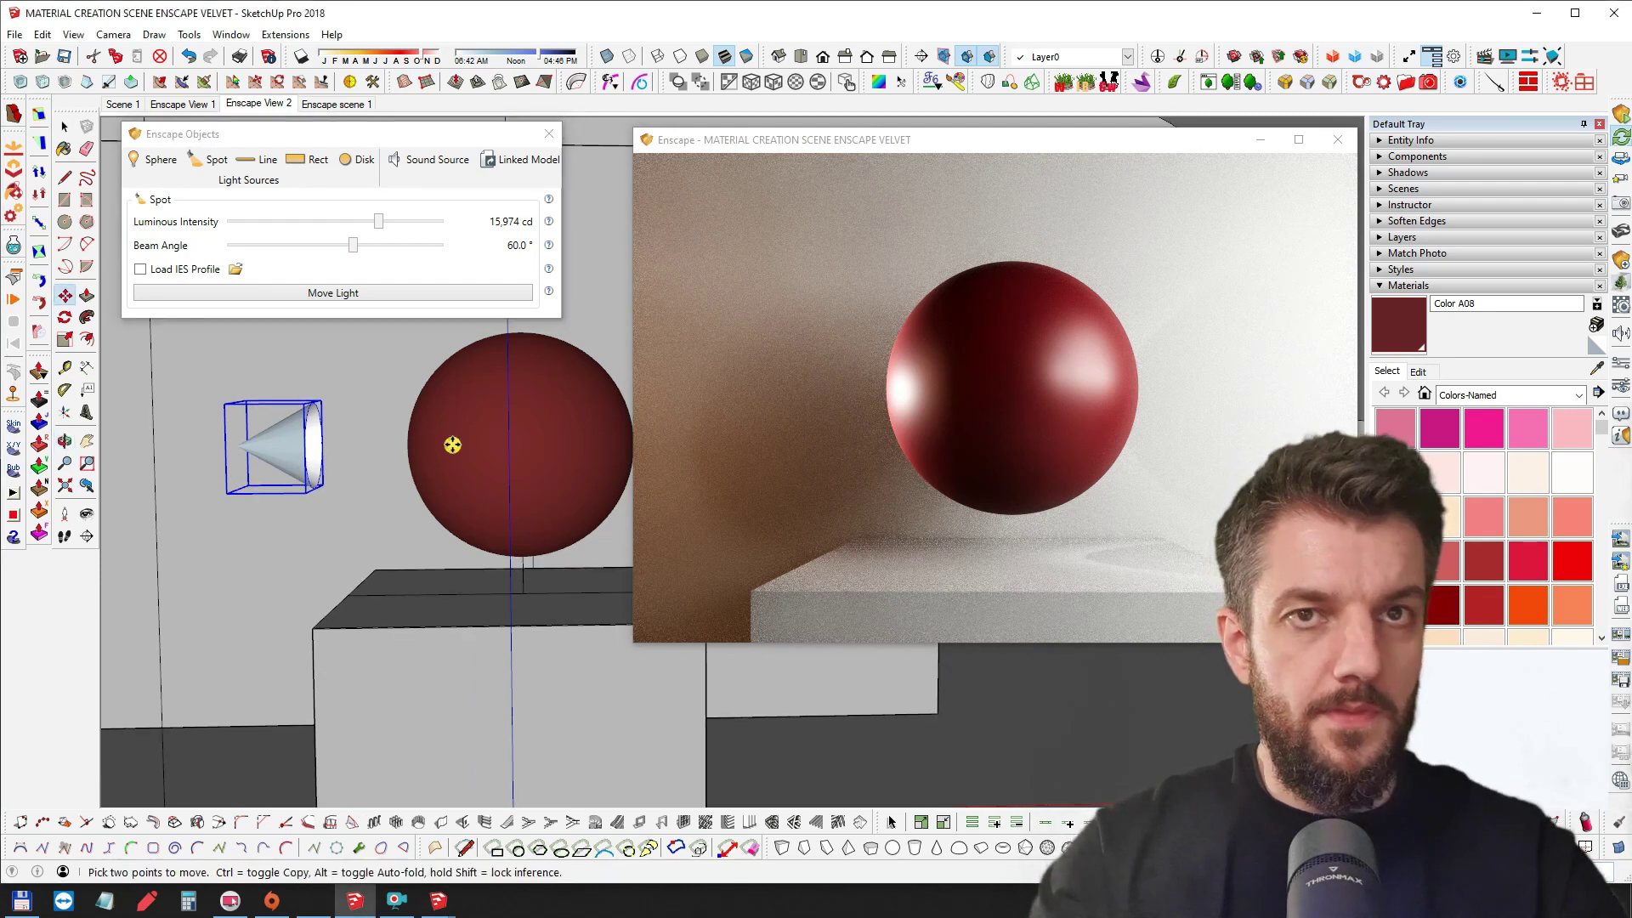
key("alt")
left_click(501, 387, "alt")
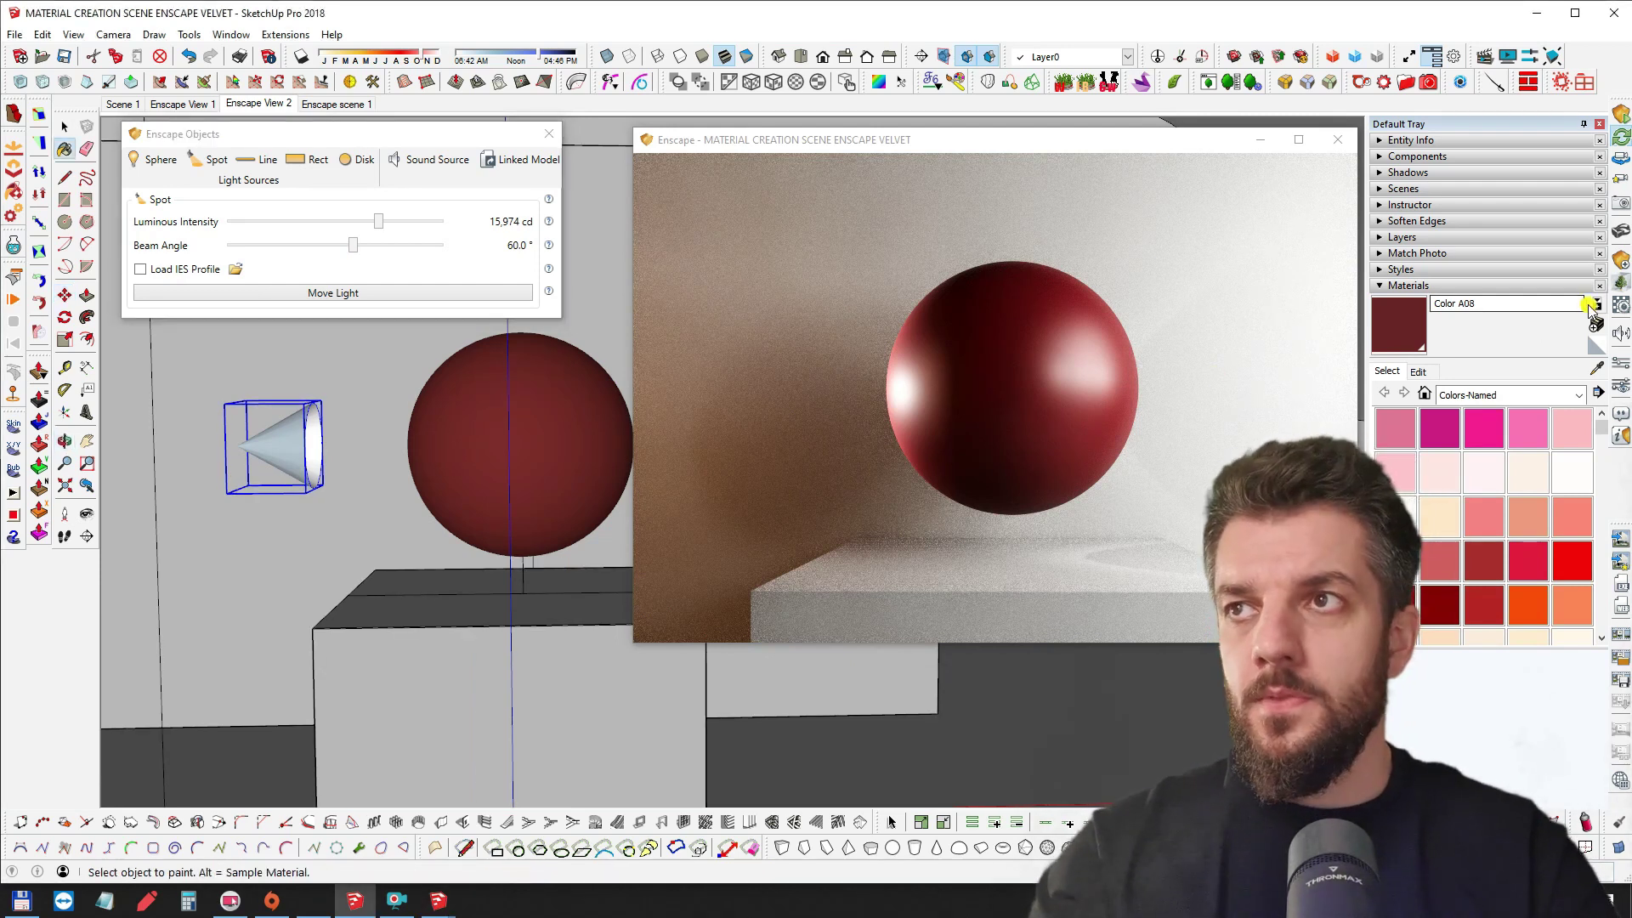
Open the sphere material's Enscape settings and set its roughness to 80.6% and specular to 0.0%
left_click_drag(0, 132, 389, 142)
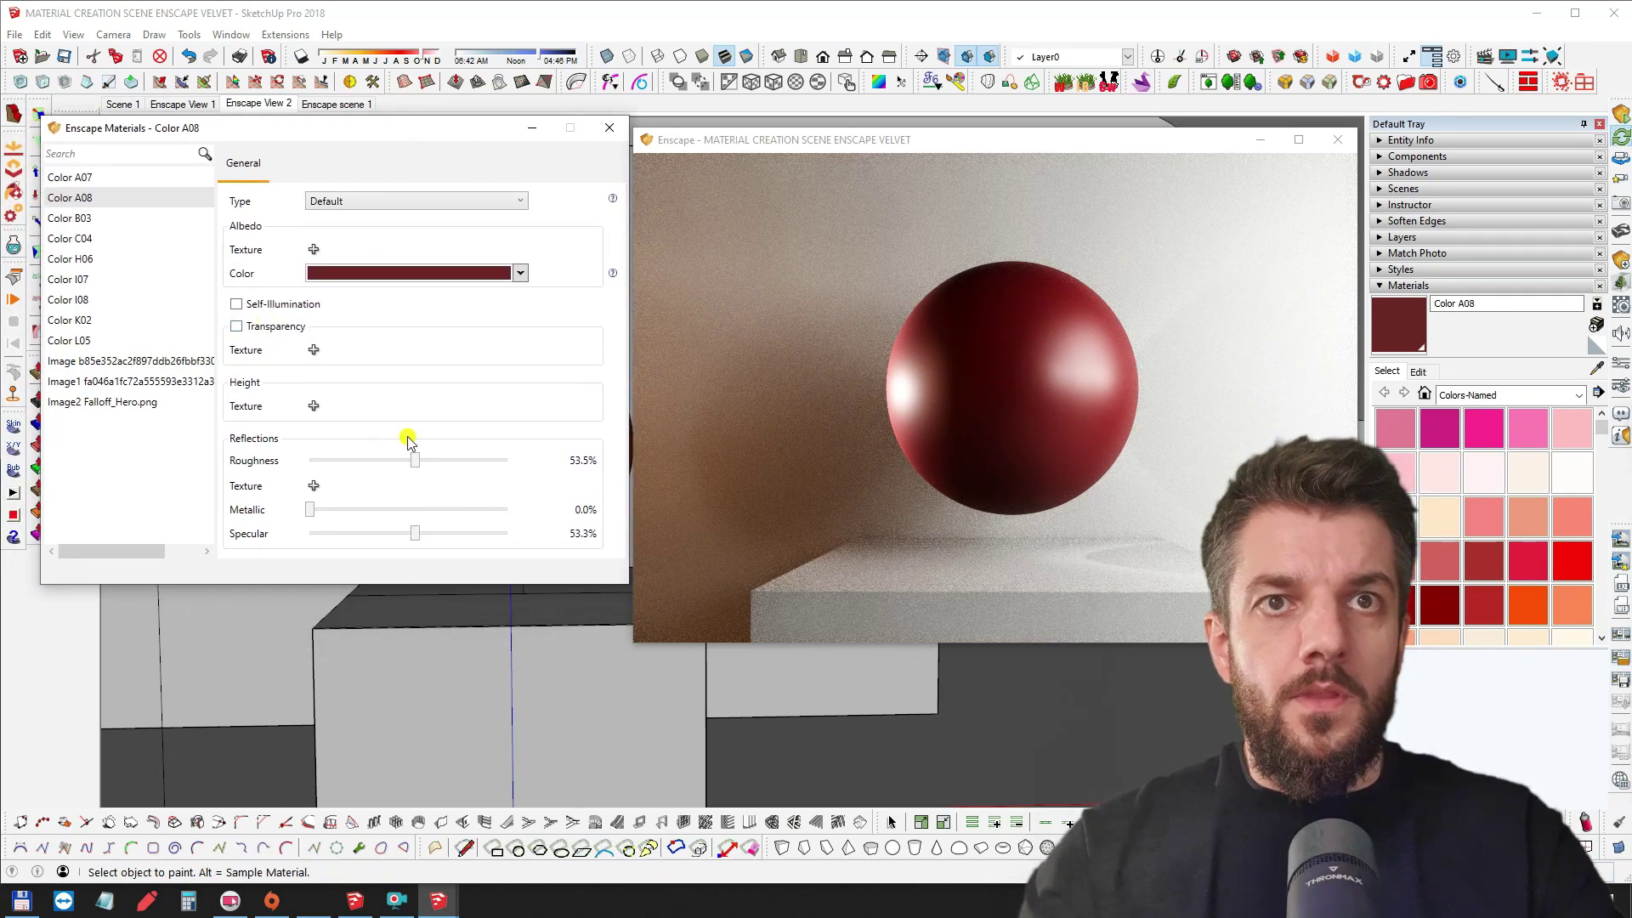
left_click_drag(415, 460, 481, 469)
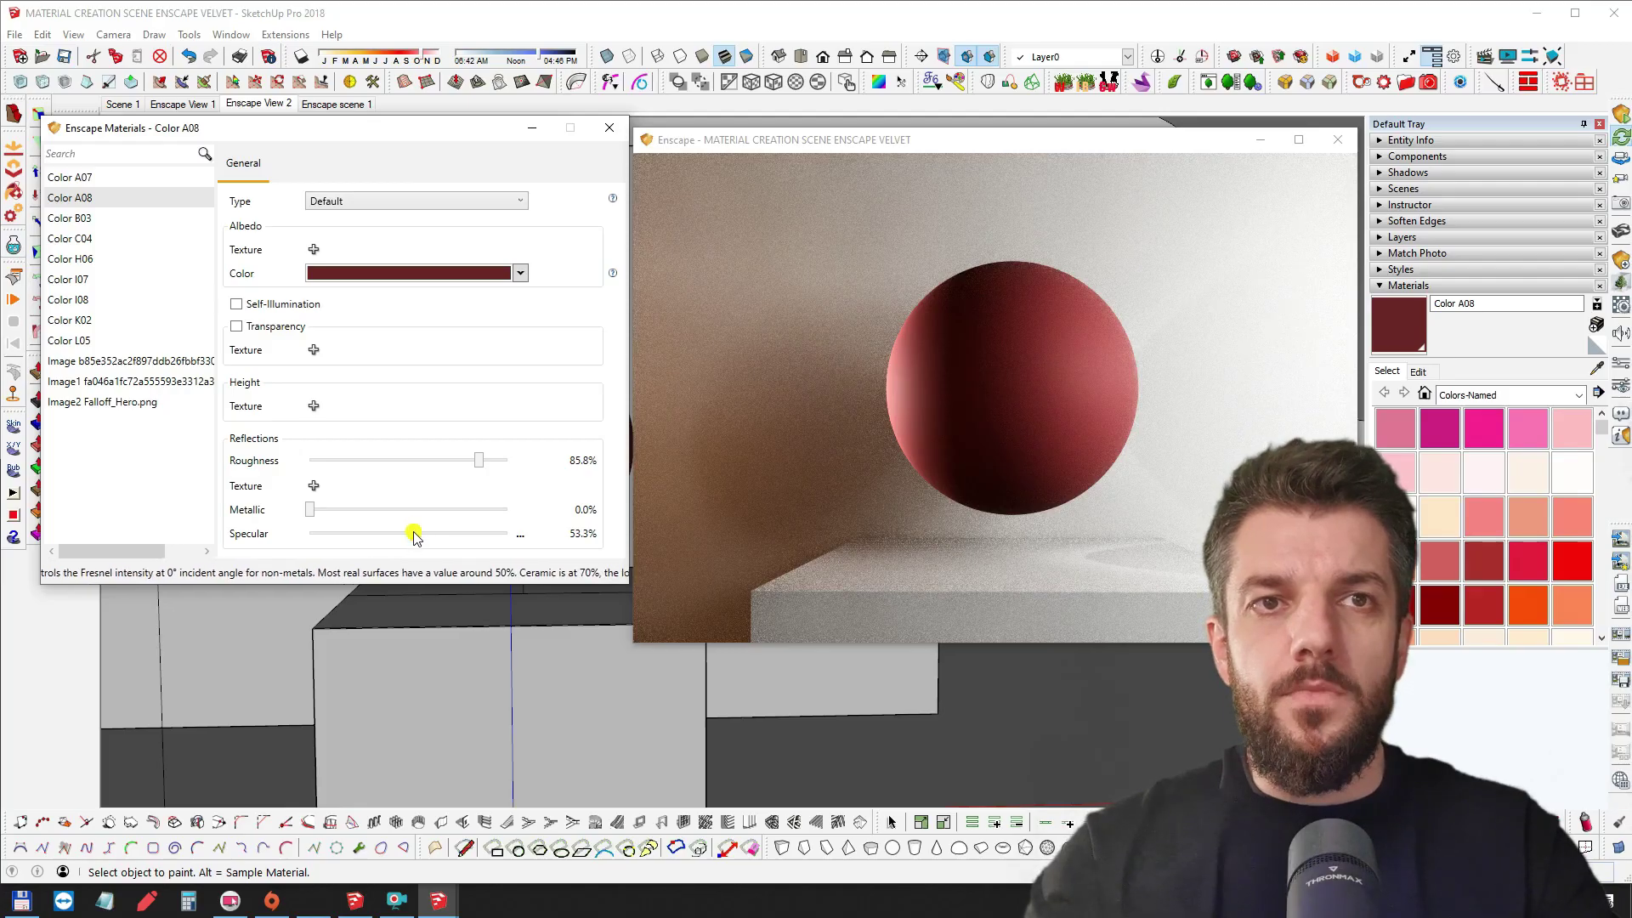
left_click_drag(414, 535, 512, 534)
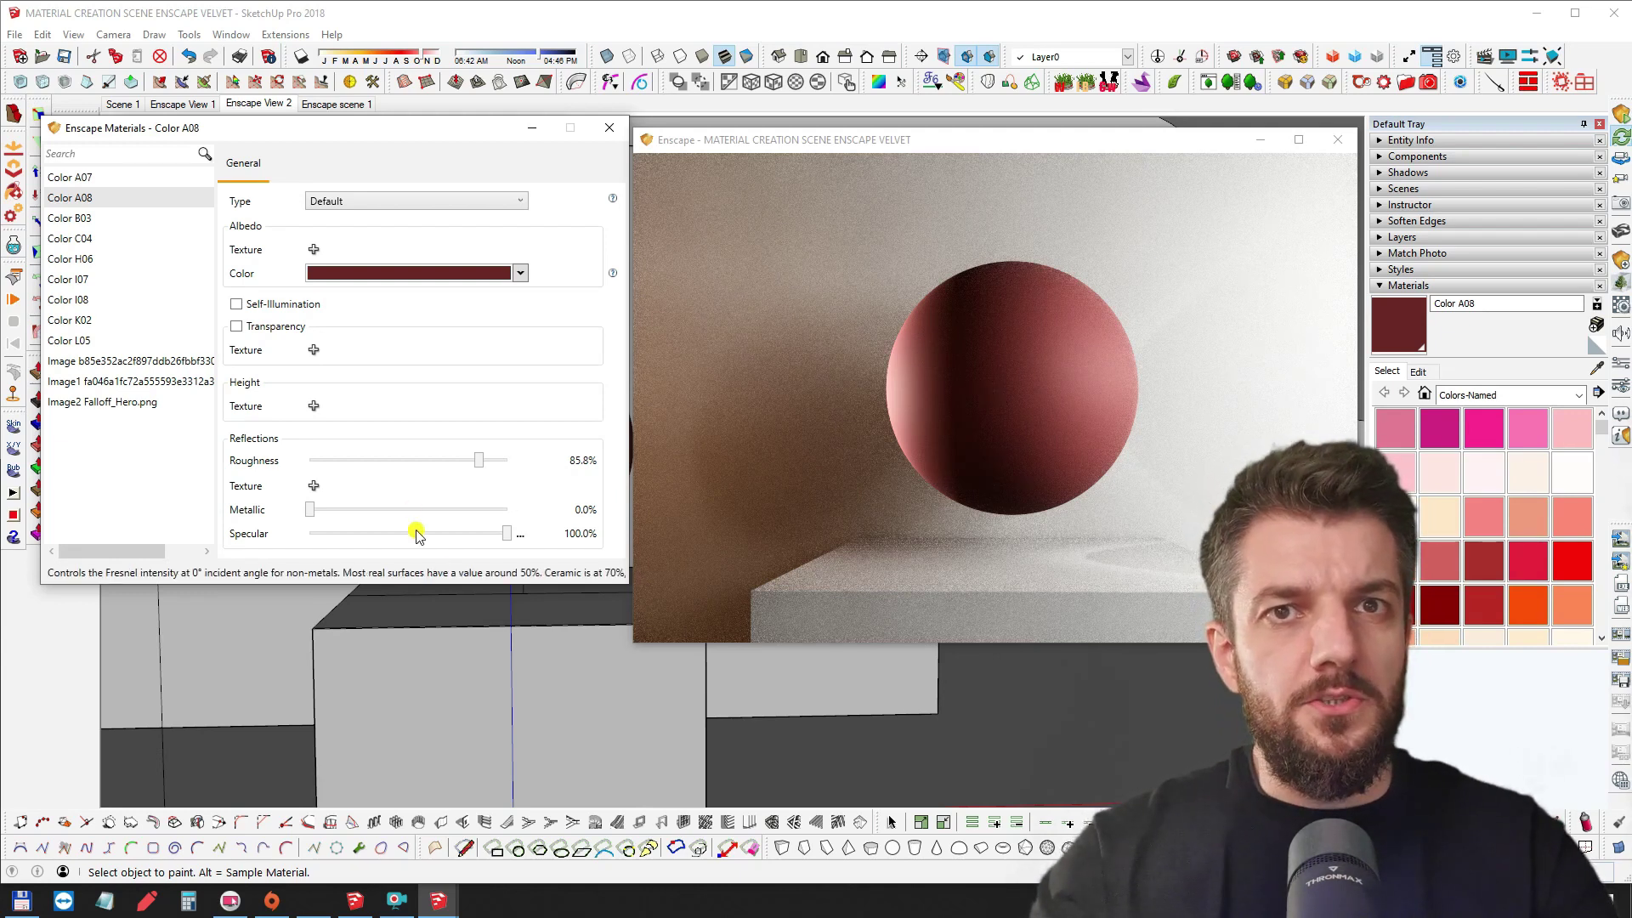
mouse_move(506, 533)
left_mouse_down()
mouse_move(492, 535)
mouse_move(521, 535)
left_mouse_up()
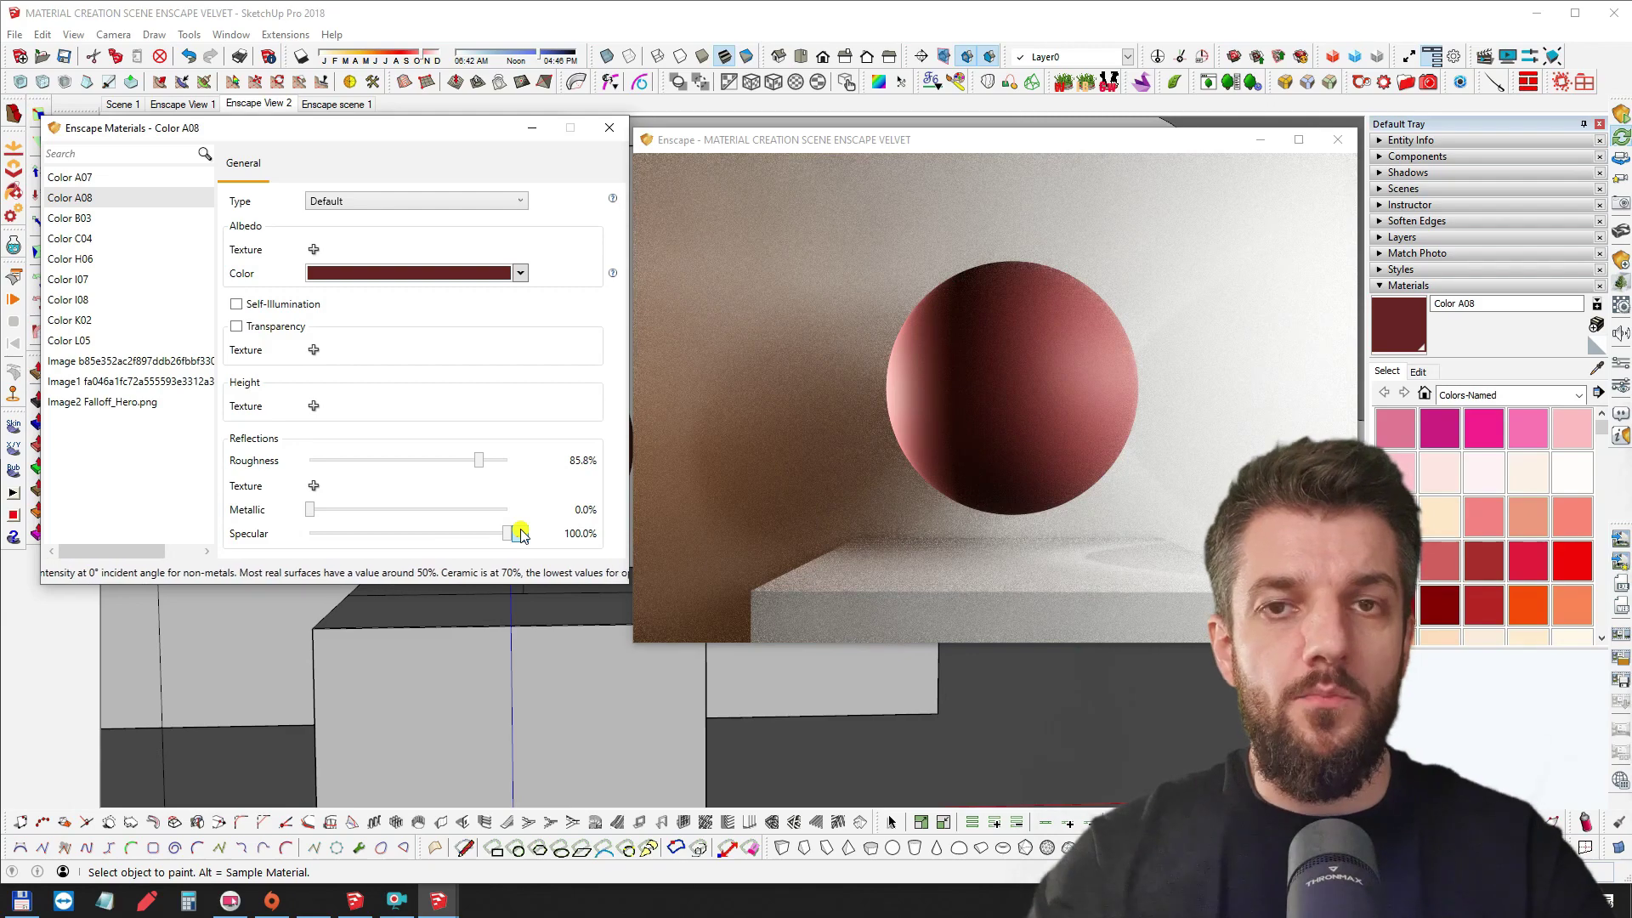
left_click_drag(507, 536, 301, 538)
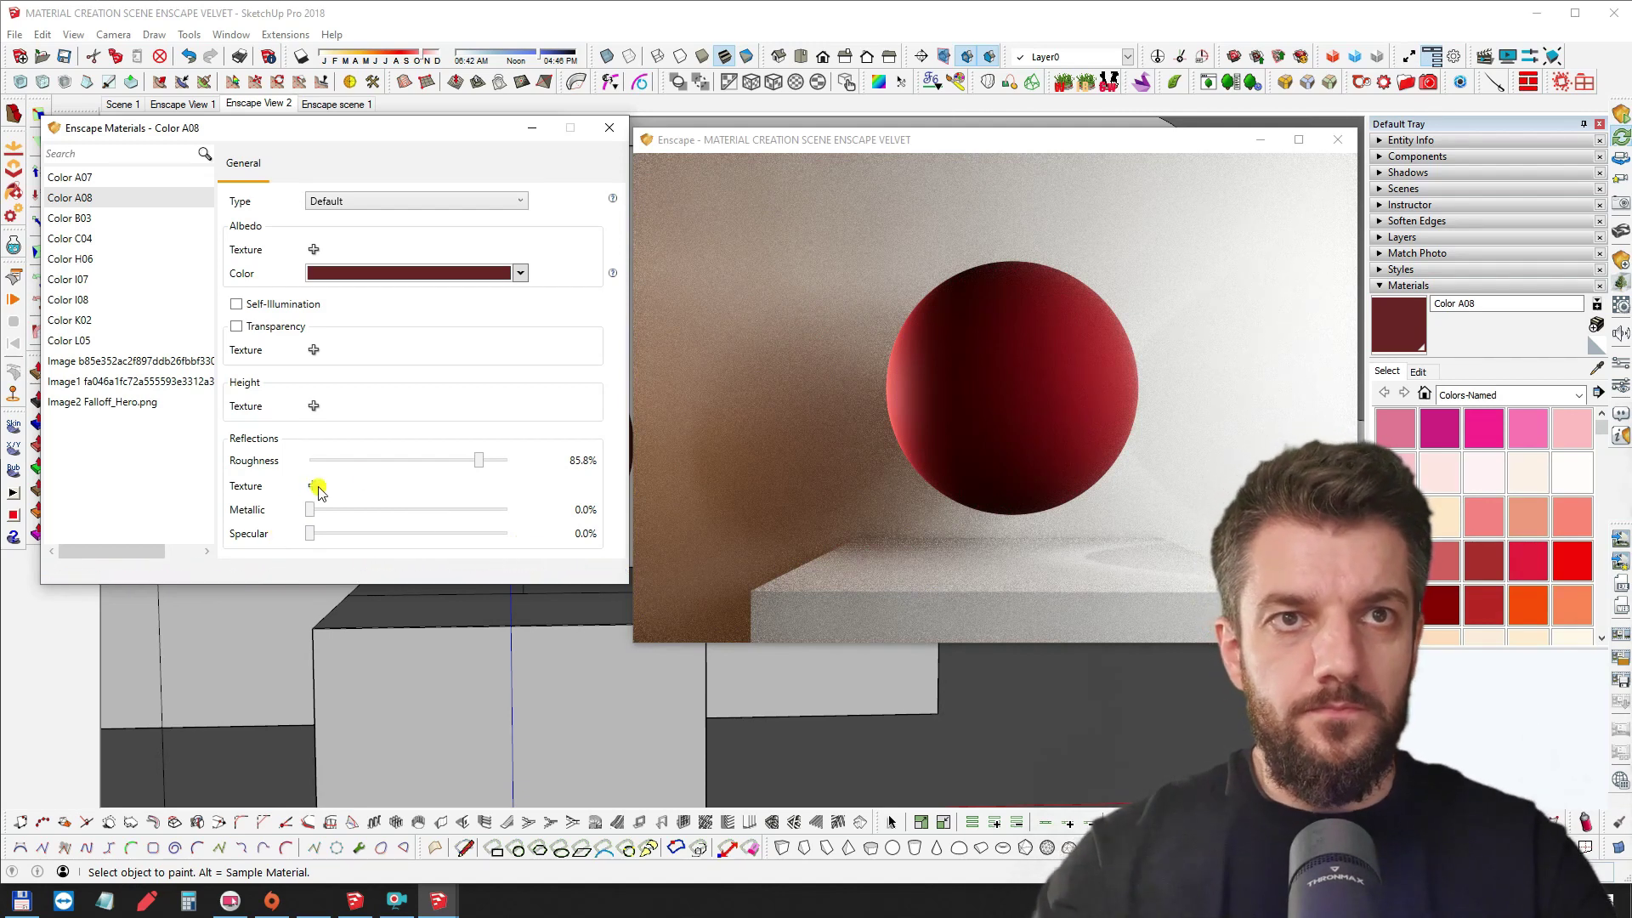
mouse_move(477, 463)
left_mouse_down()
mouse_move(451, 468)
mouse_move(472, 465)
left_mouse_up()
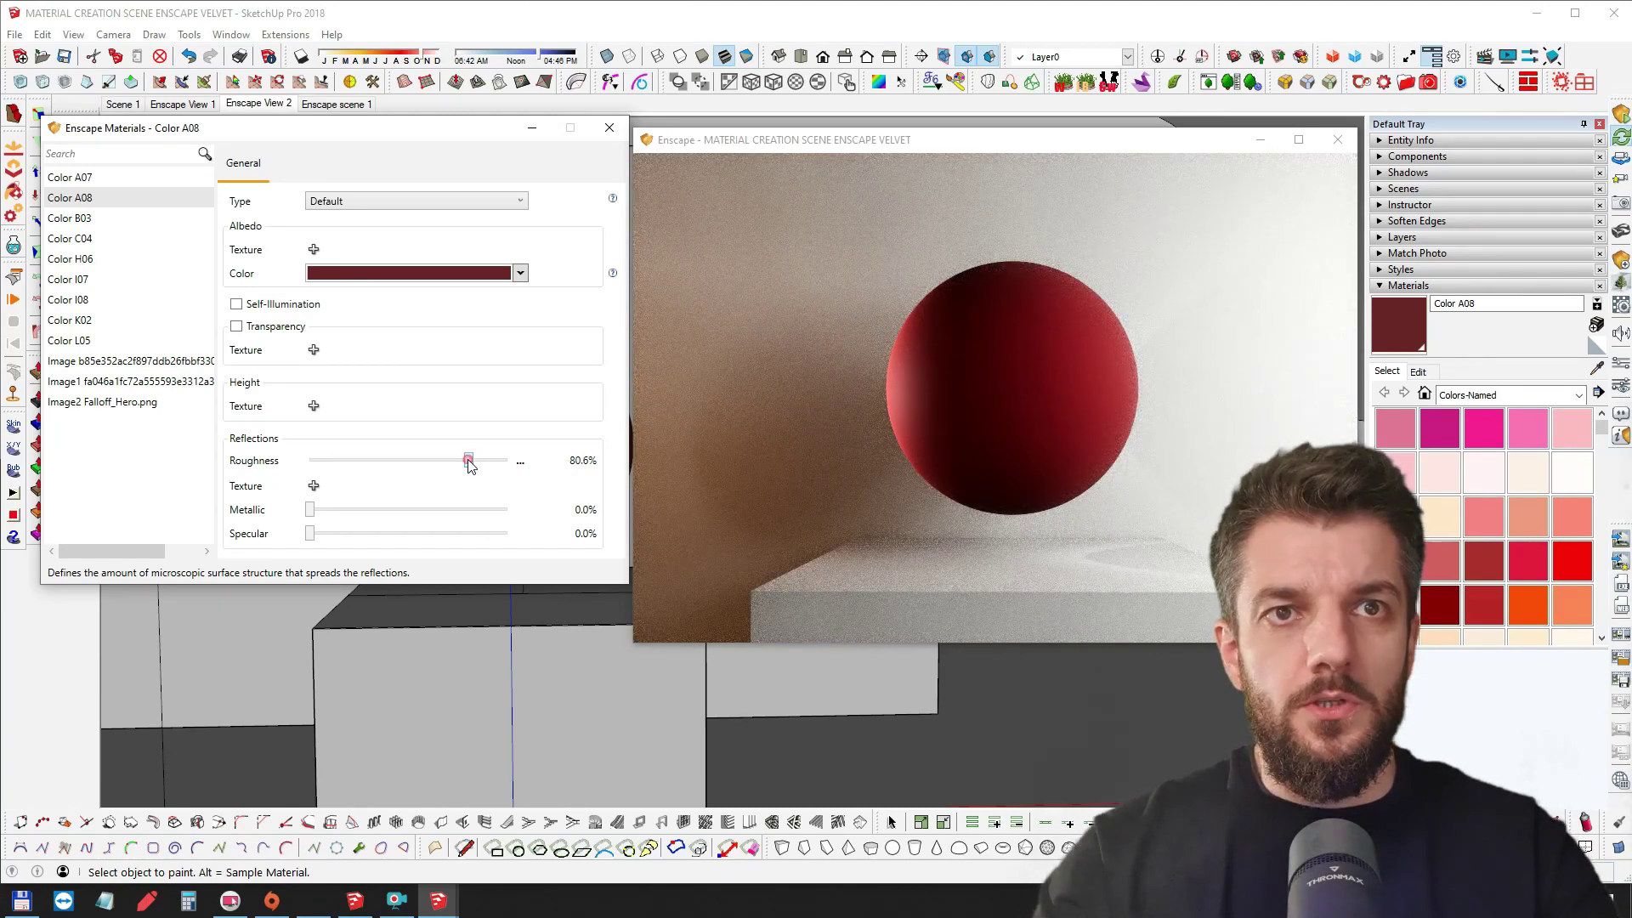
Try a metallic value of 11.2% on the sphere's material and reset it to 0.0%
left_click(310, 510)
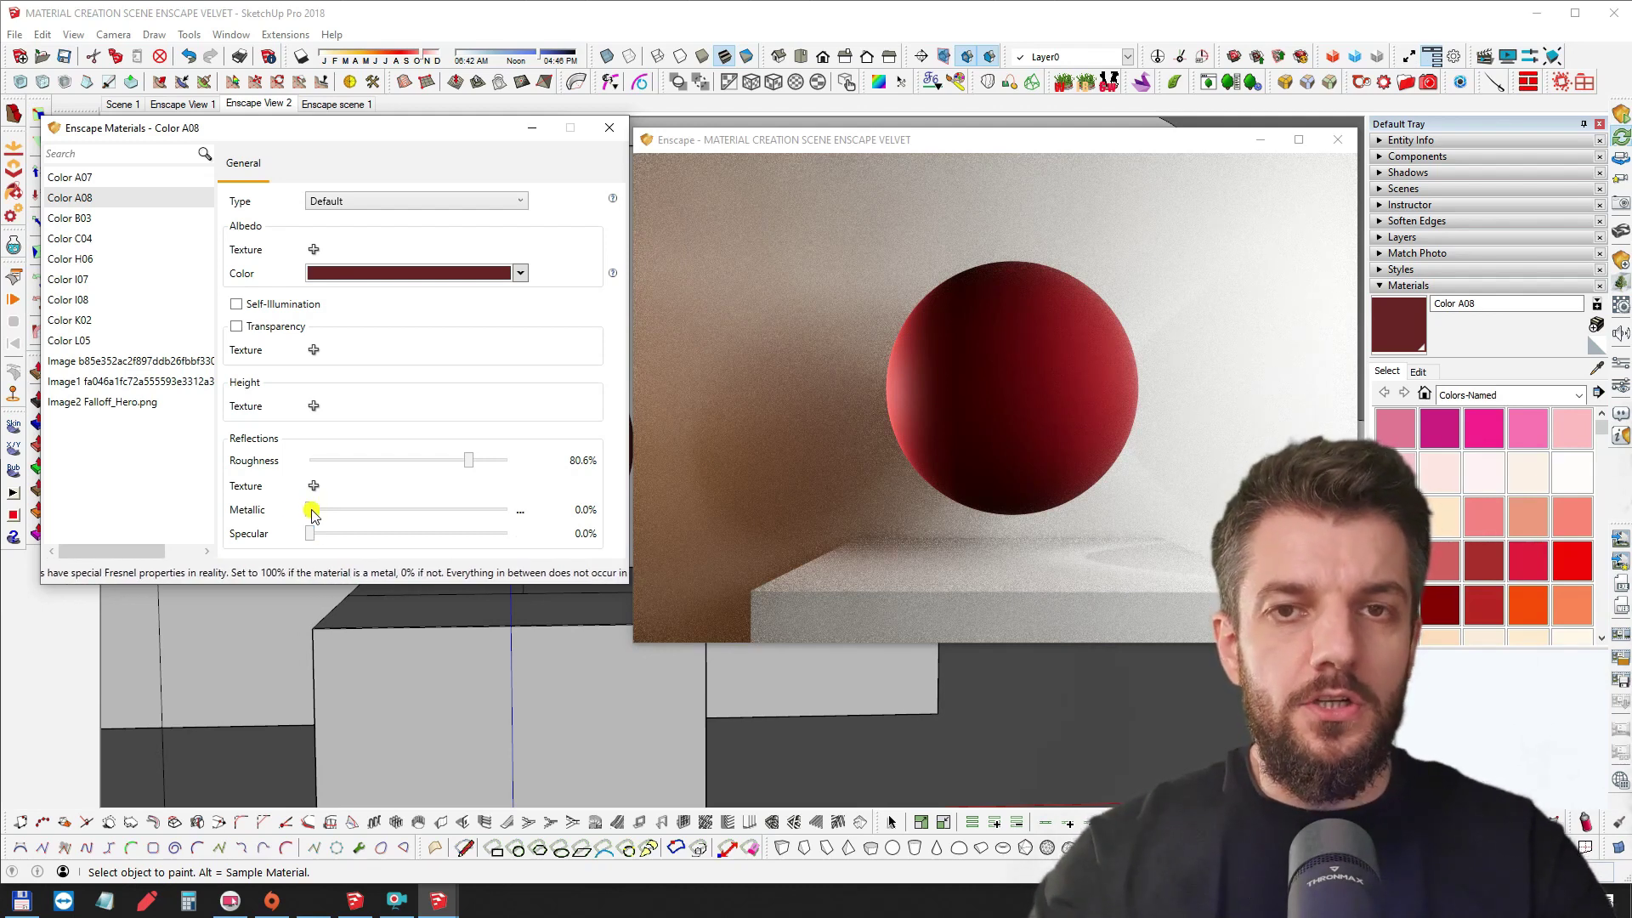
left_click_drag(311, 510, 332, 511)
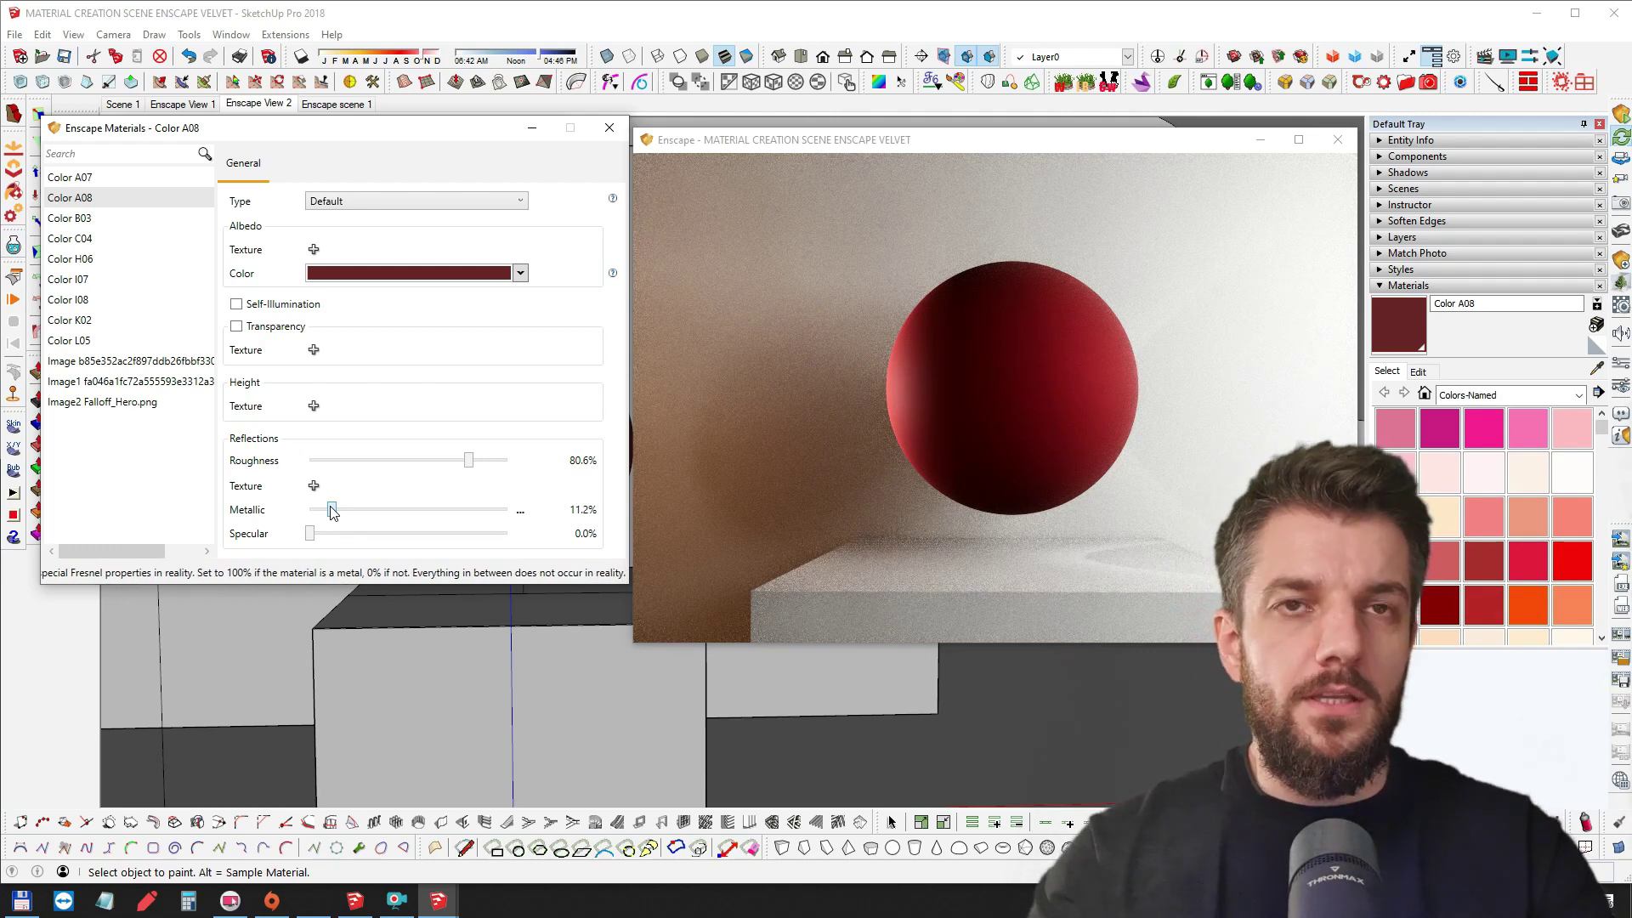
mouse_move(332, 511)
left_mouse_down()
mouse_move(434, 519)
mouse_move(299, 509)
left_mouse_up()
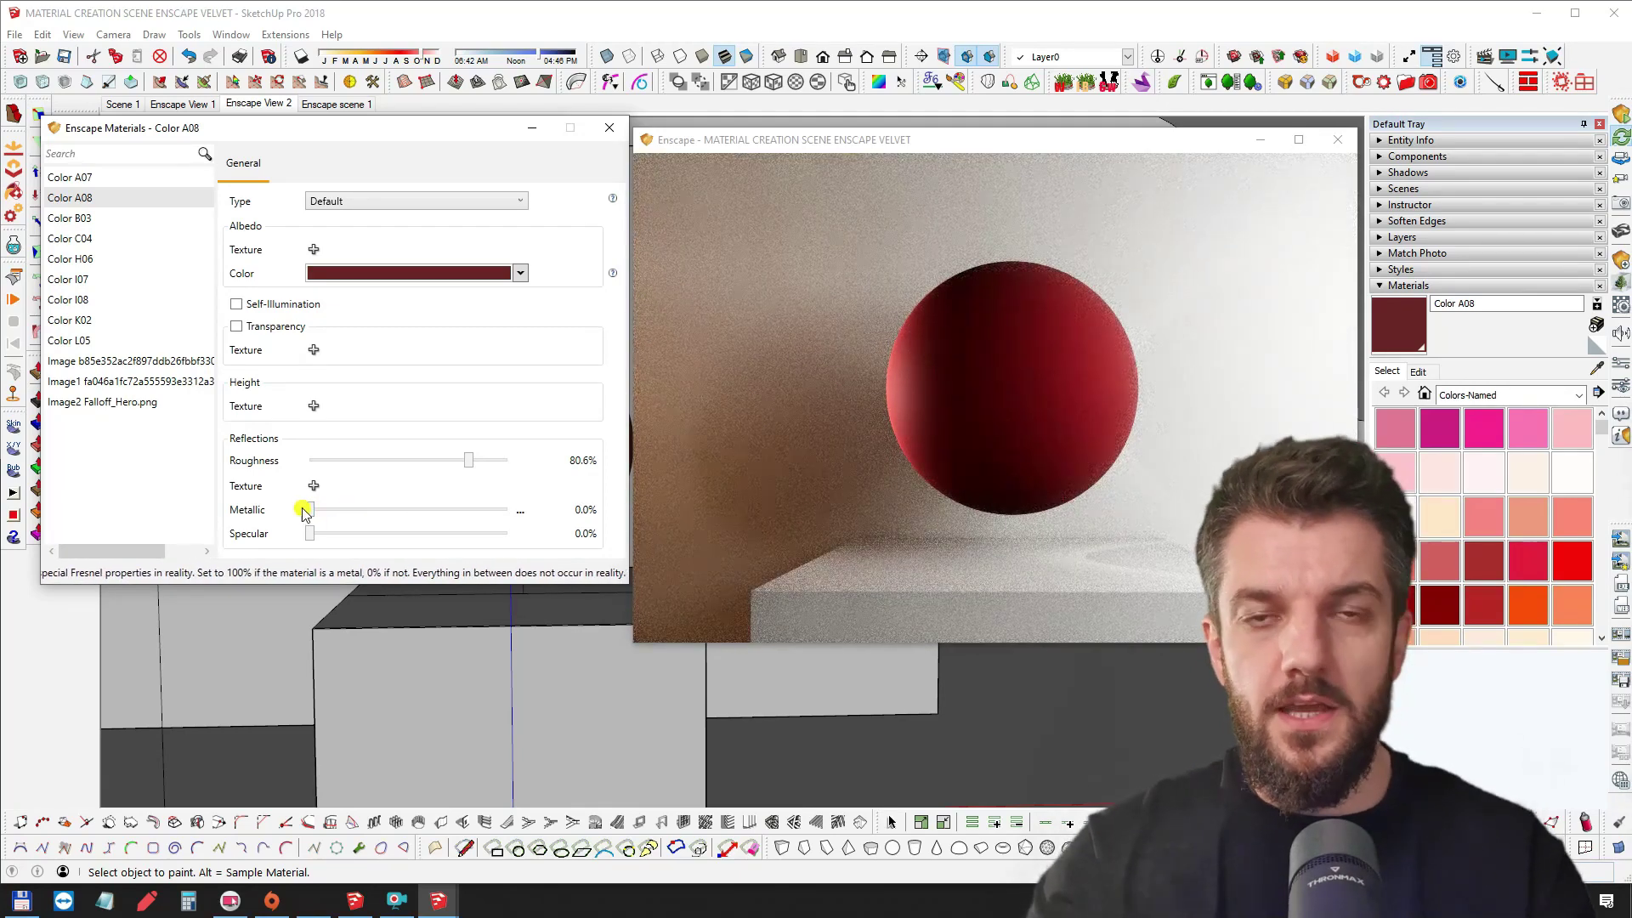
Close the material editor and set the spot light's beam angle to 50.1° and luminous intensity to 5,104 cd
left_click_drag(439, 141, 365, 173)
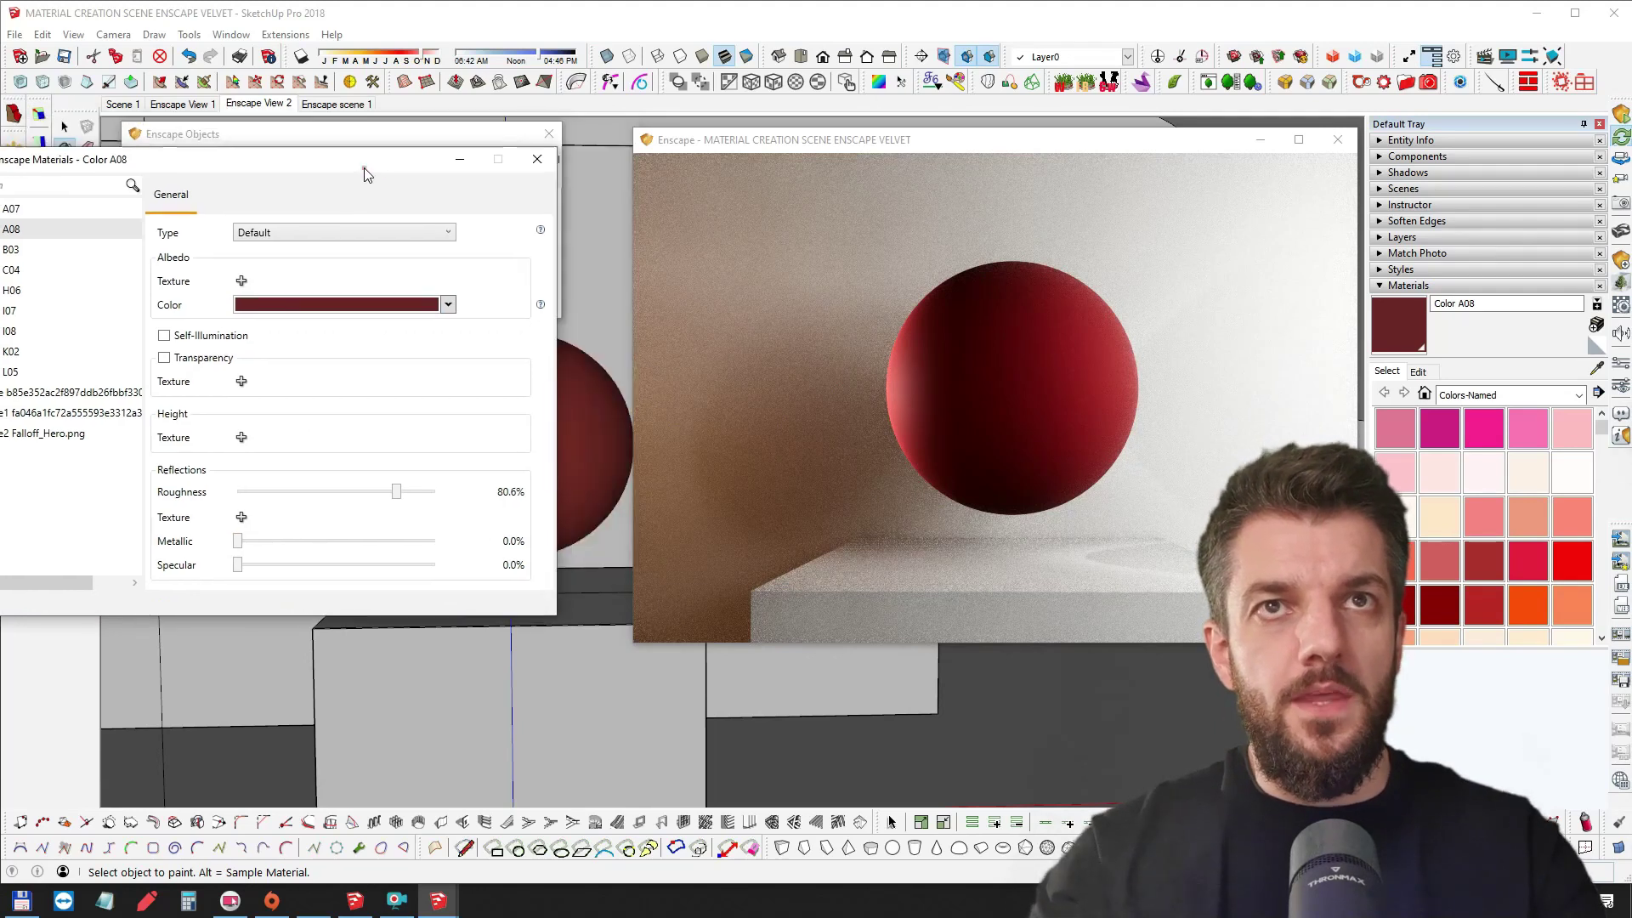
left_click(533, 161)
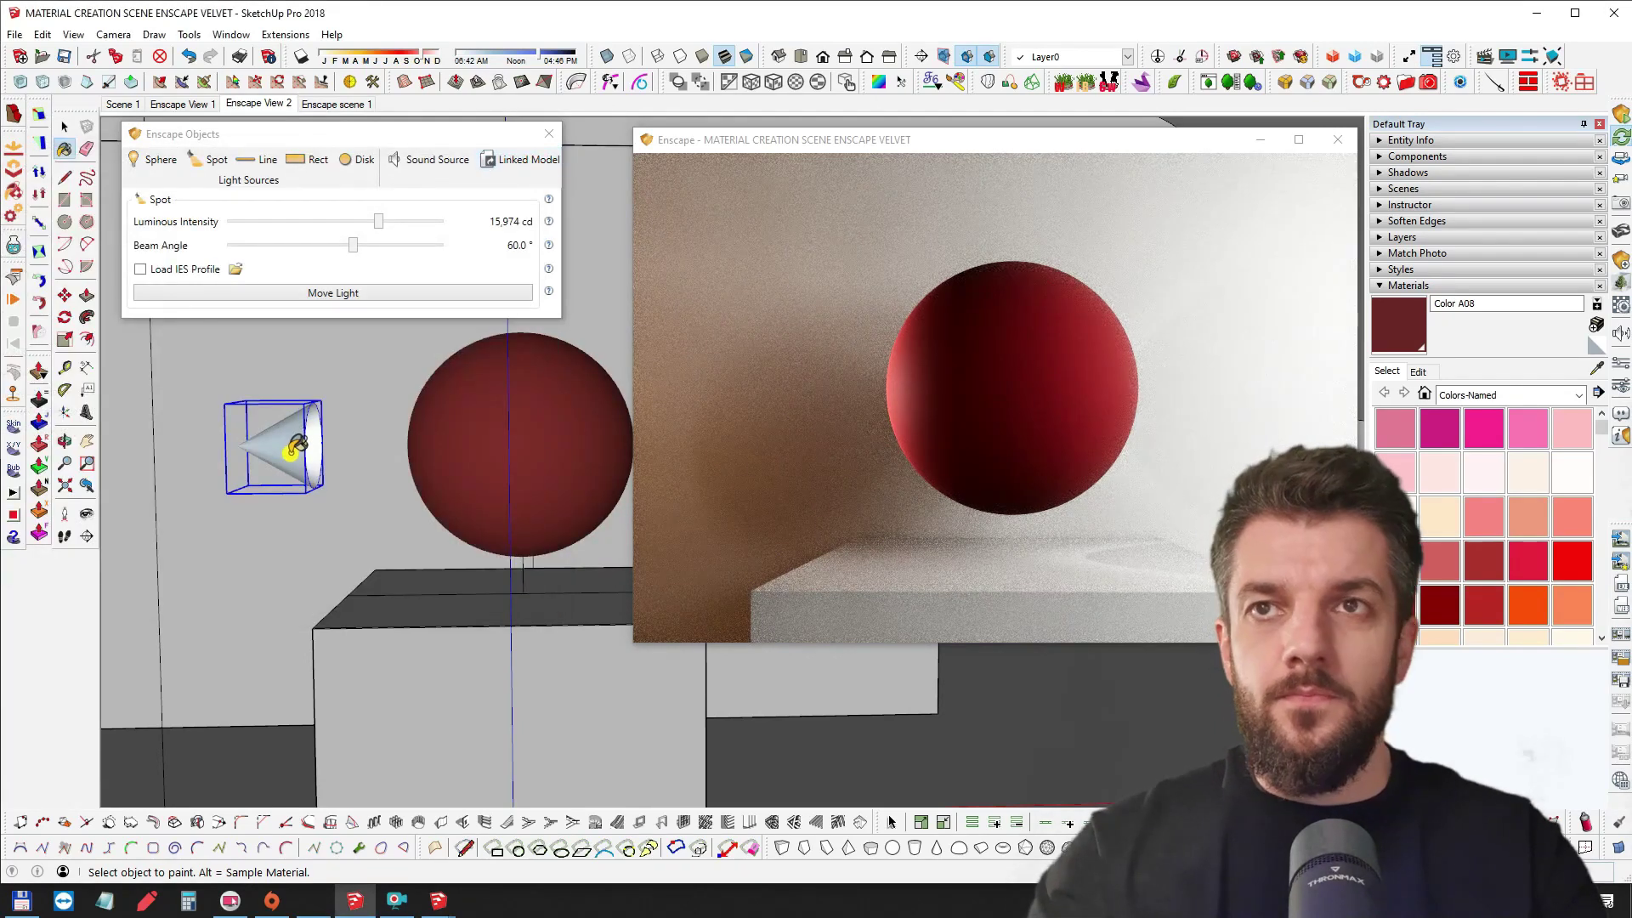
left_click_drag(431, 142, 418, 138)
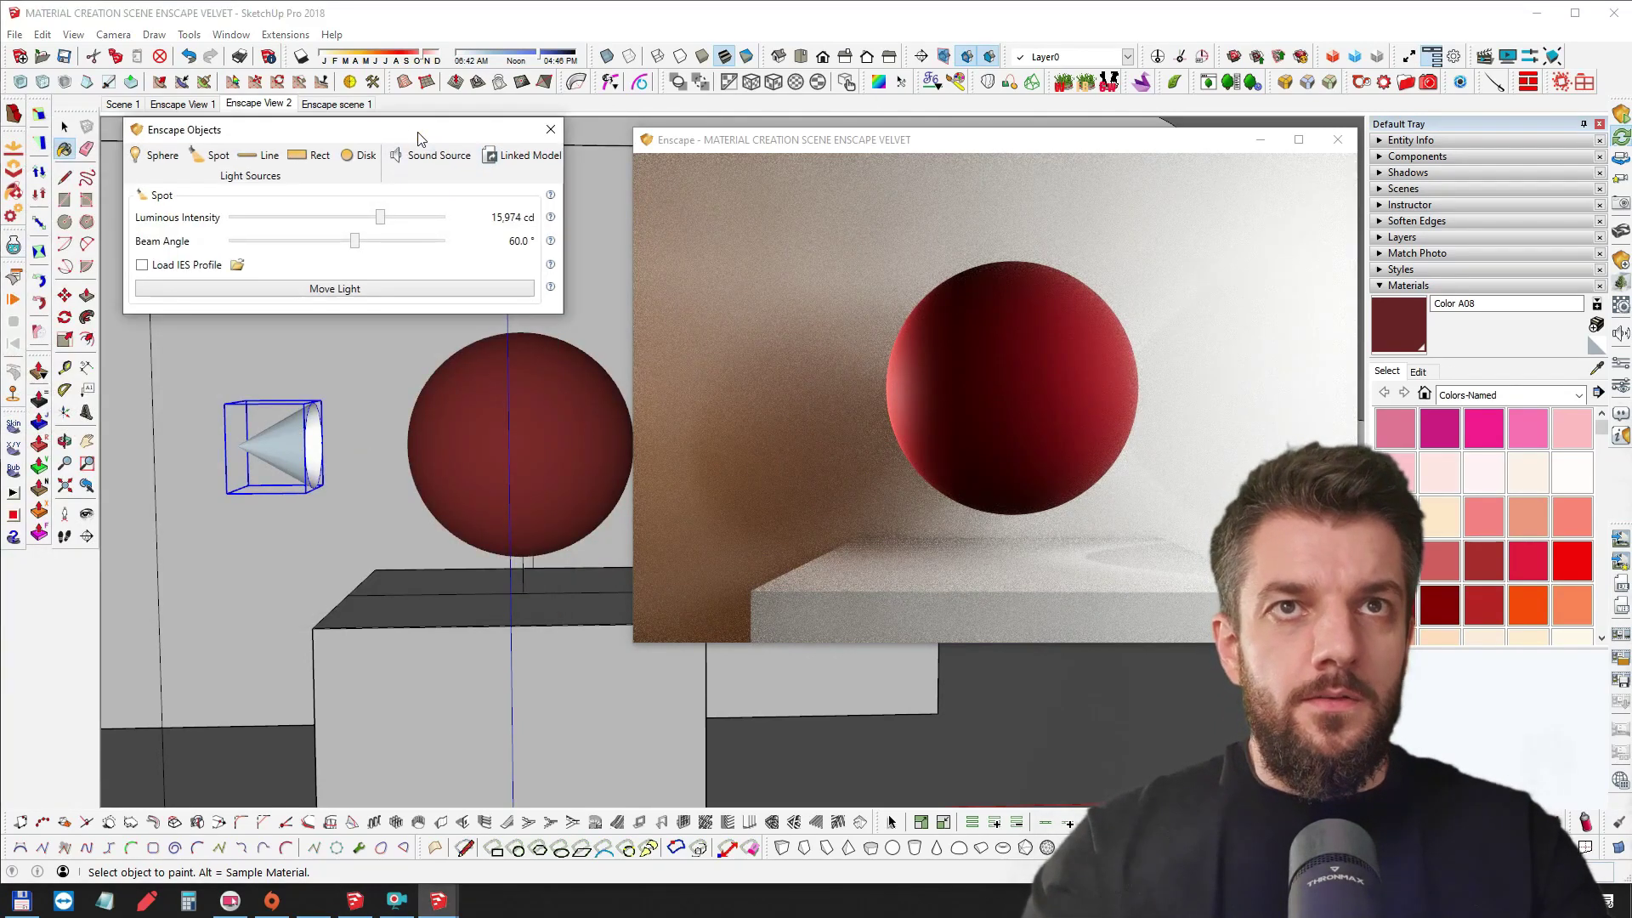
mouse_move(356, 244)
left_mouse_down()
mouse_move(367, 219)
mouse_move(420, 221)
mouse_move(363, 225)
left_mouse_up()
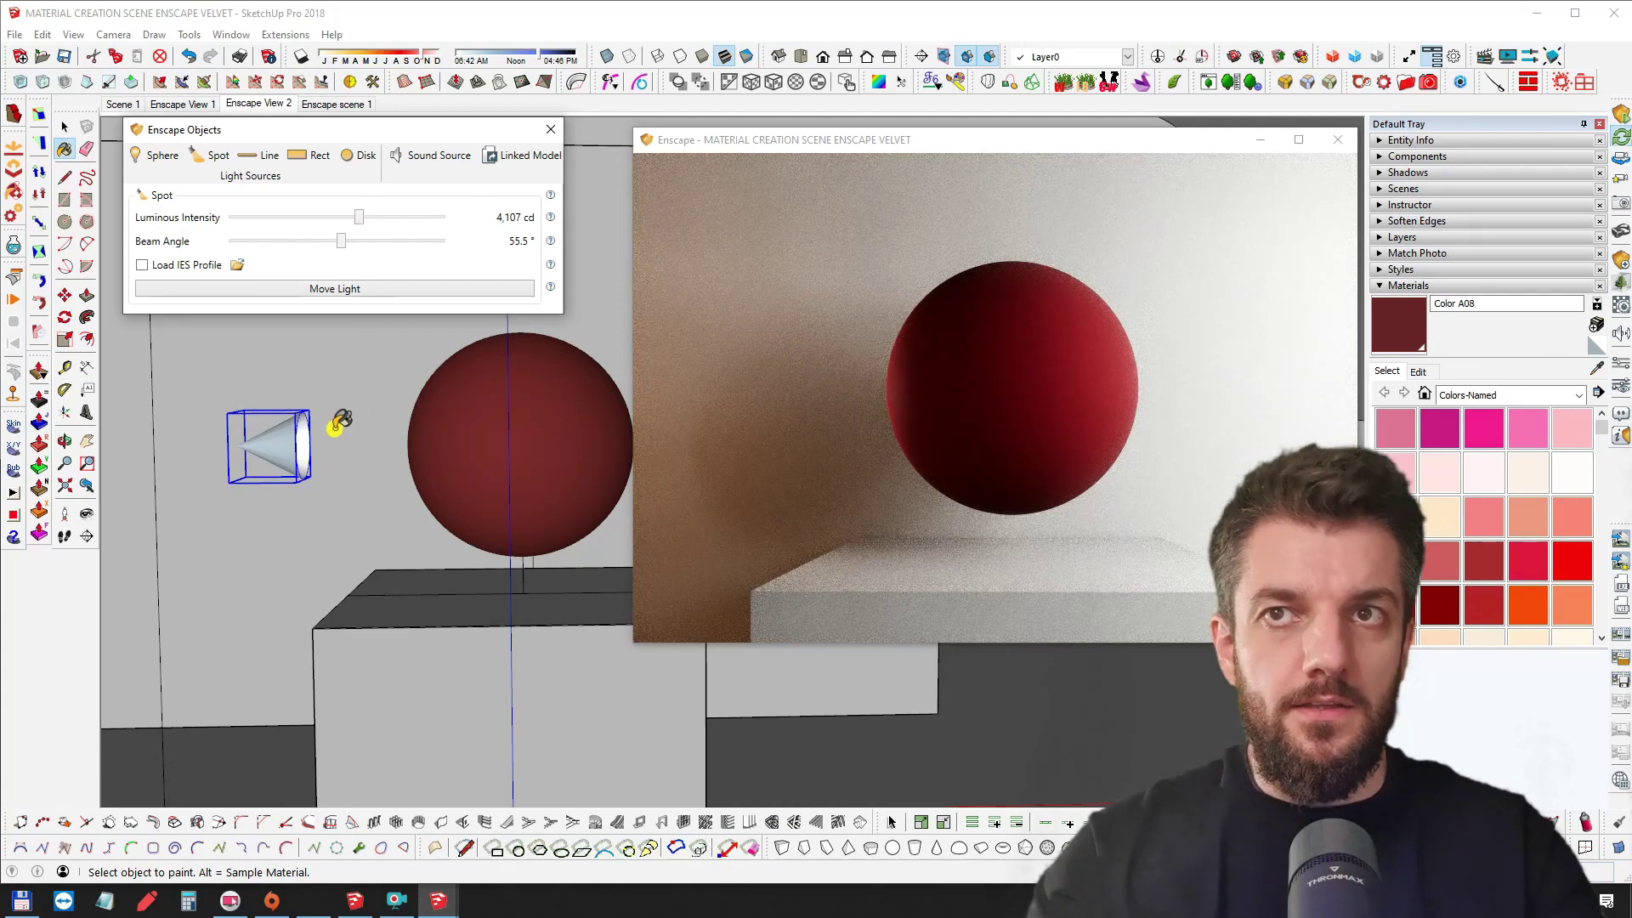
left_click_drag(340, 245, 424, 226)
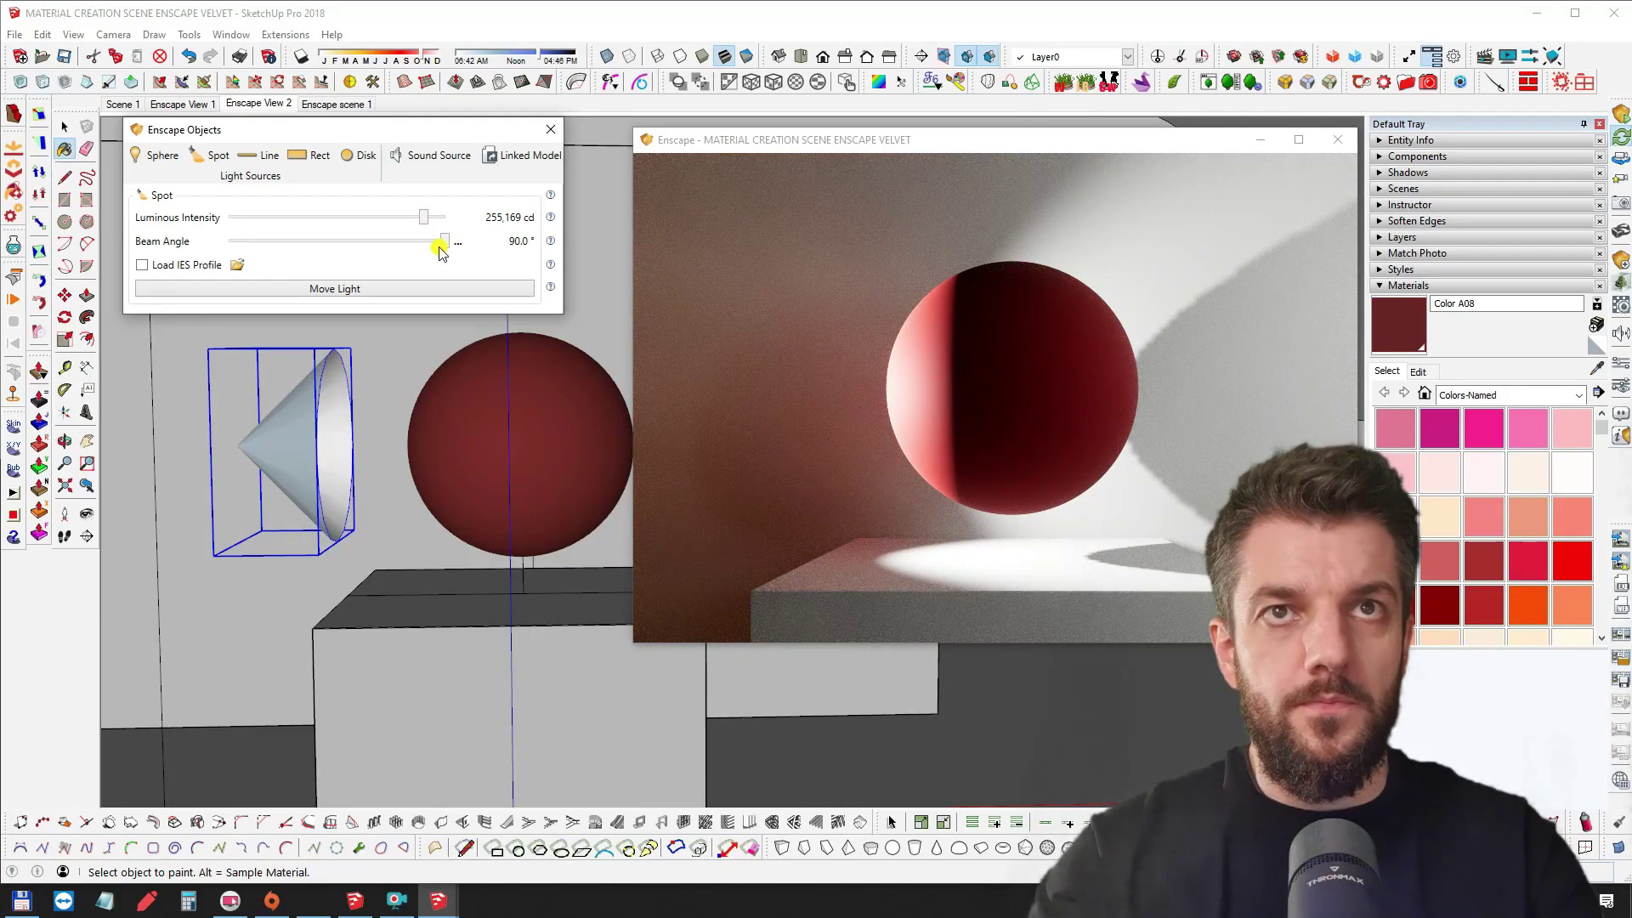
left_click_drag(445, 244, 326, 244)
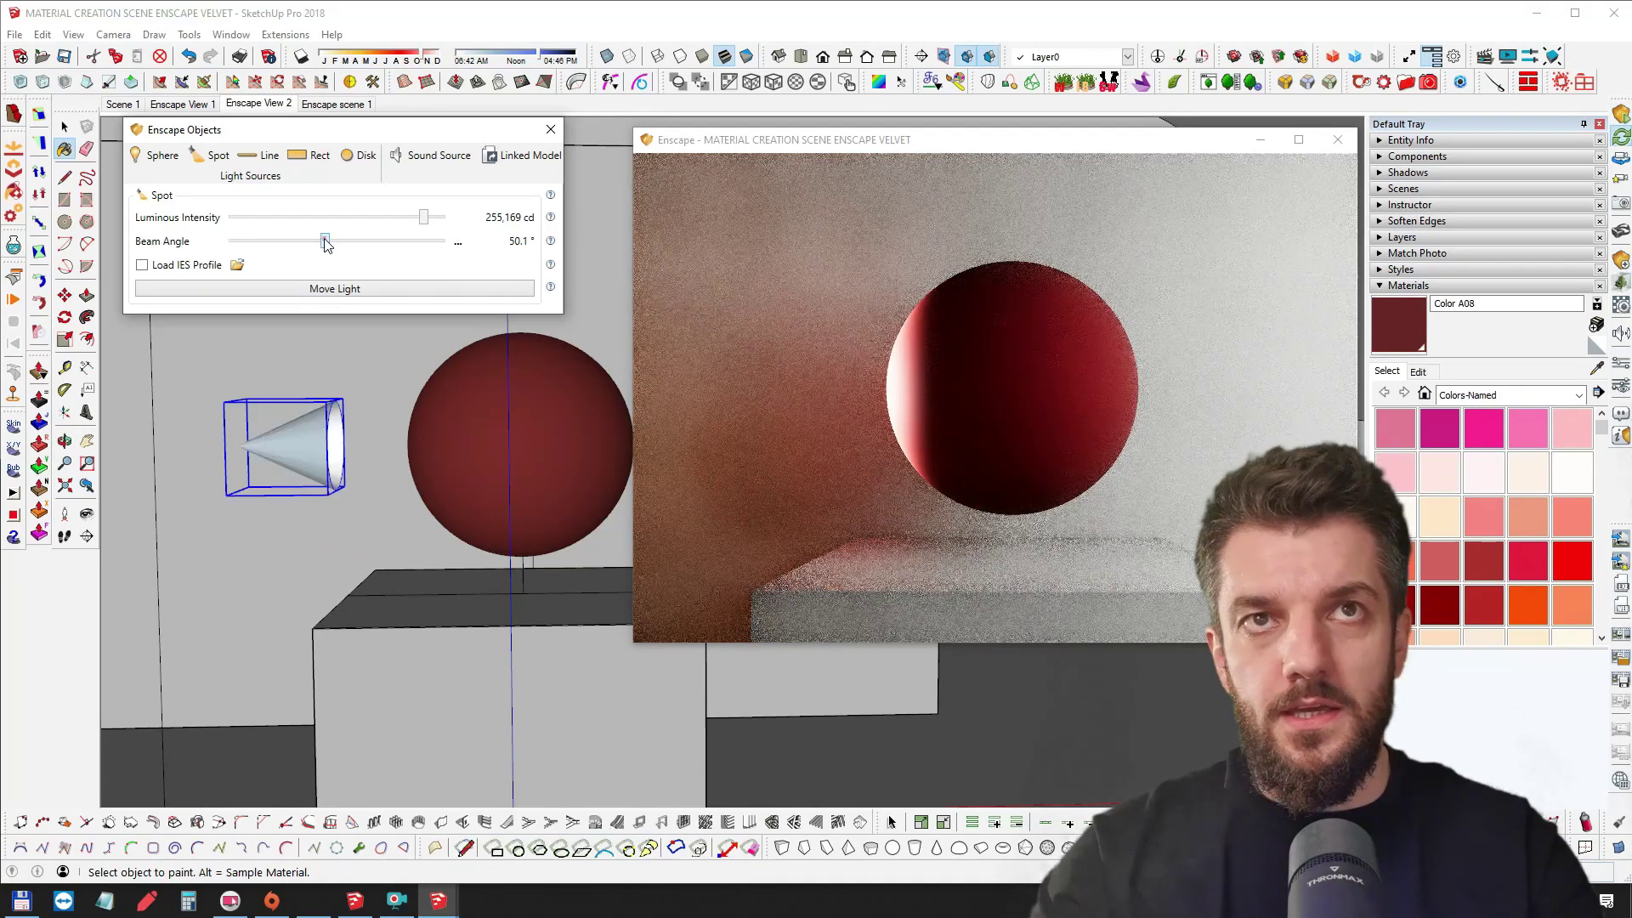
left_click(431, 217)
left_click_drag(427, 223, 363, 218)
left_click(371, 485)
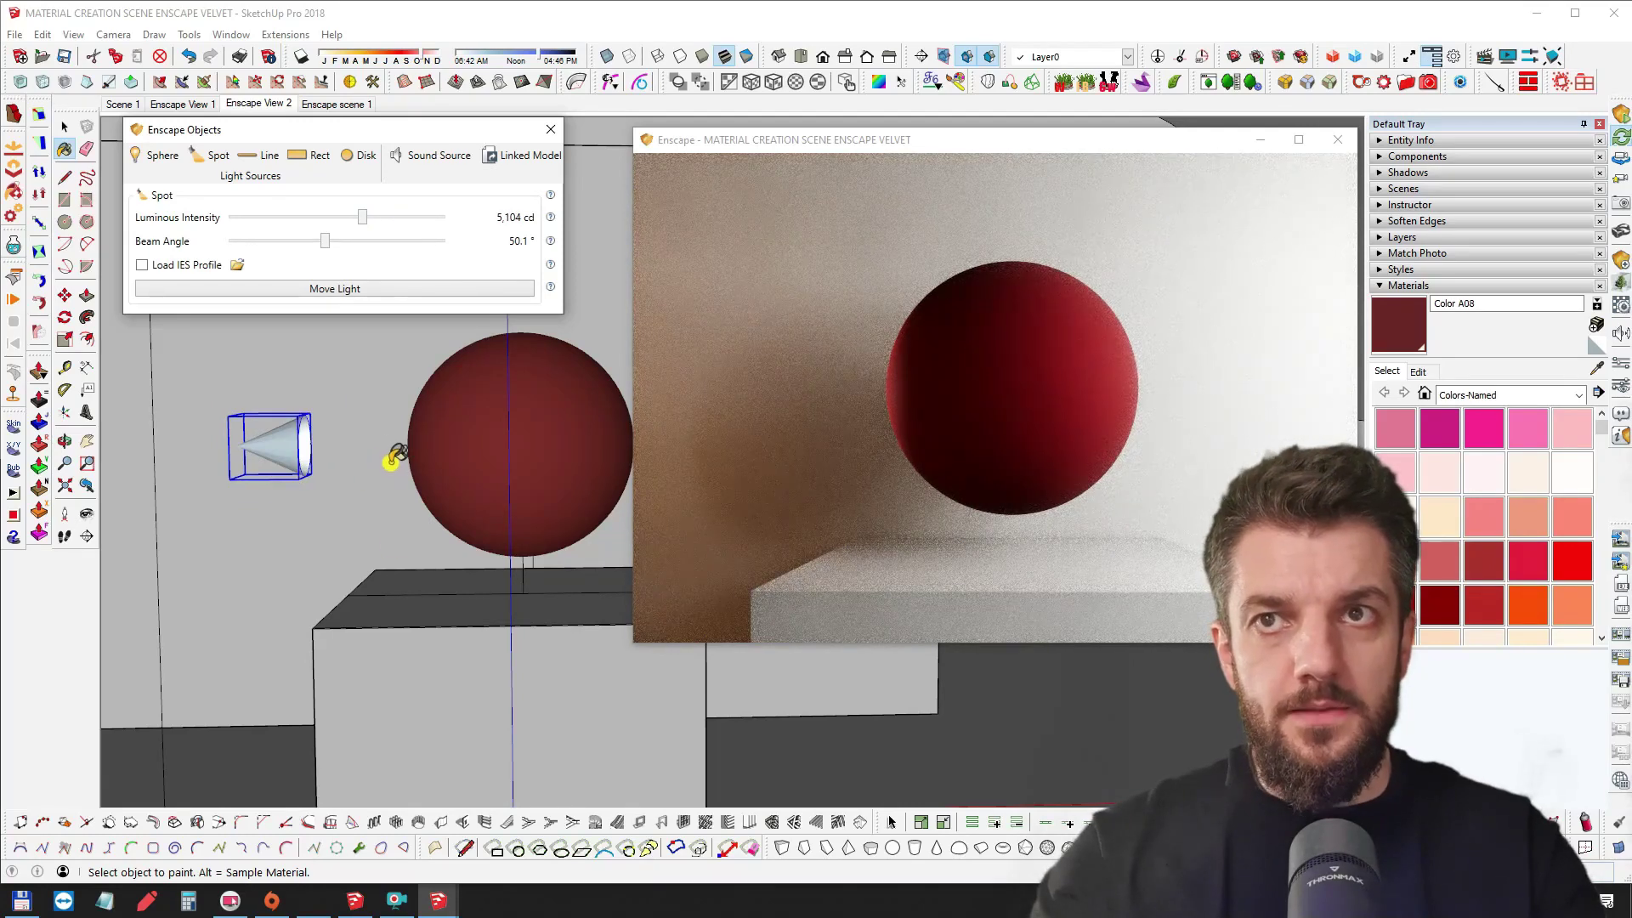
Move the spot light slightly farther out from the sphere's left side and close the Enscape light settings
mouse_move(321, 414)
middle_mouse_down()
mouse_move(300, 450)
mouse_move(332, 405)
middle_mouse_up()
key("space")
key("m")
mouse_move(338, 383)
left_mouse_down()
mouse_move(338, 368)
mouse_move(315, 375)
left_mouse_up()
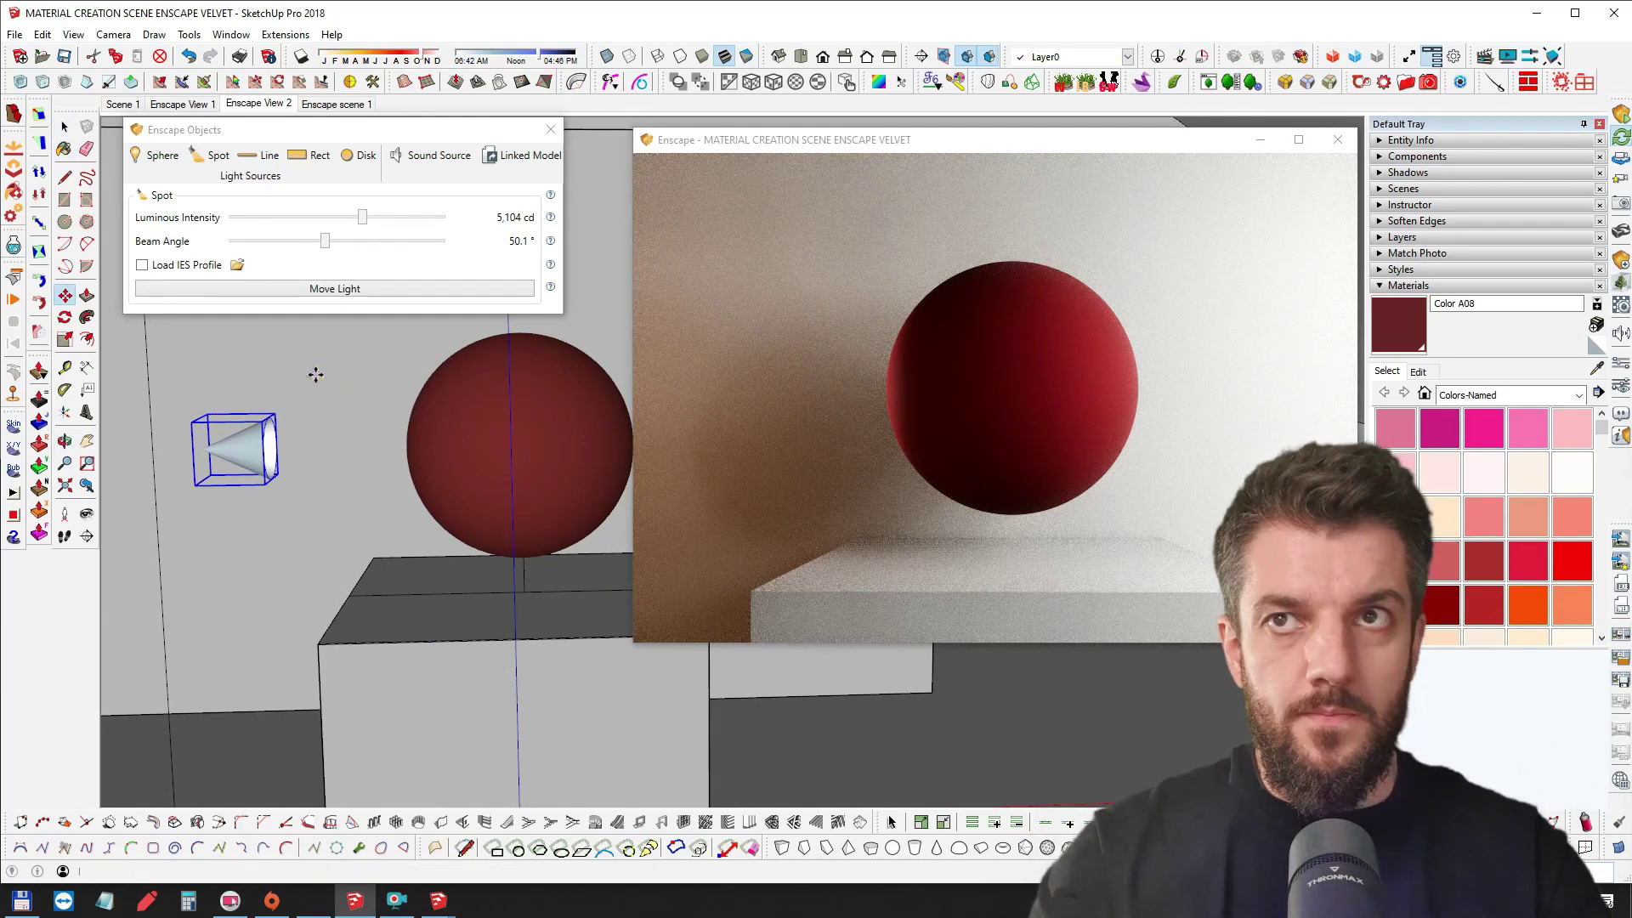
scroll(307, 420, "down", 1)
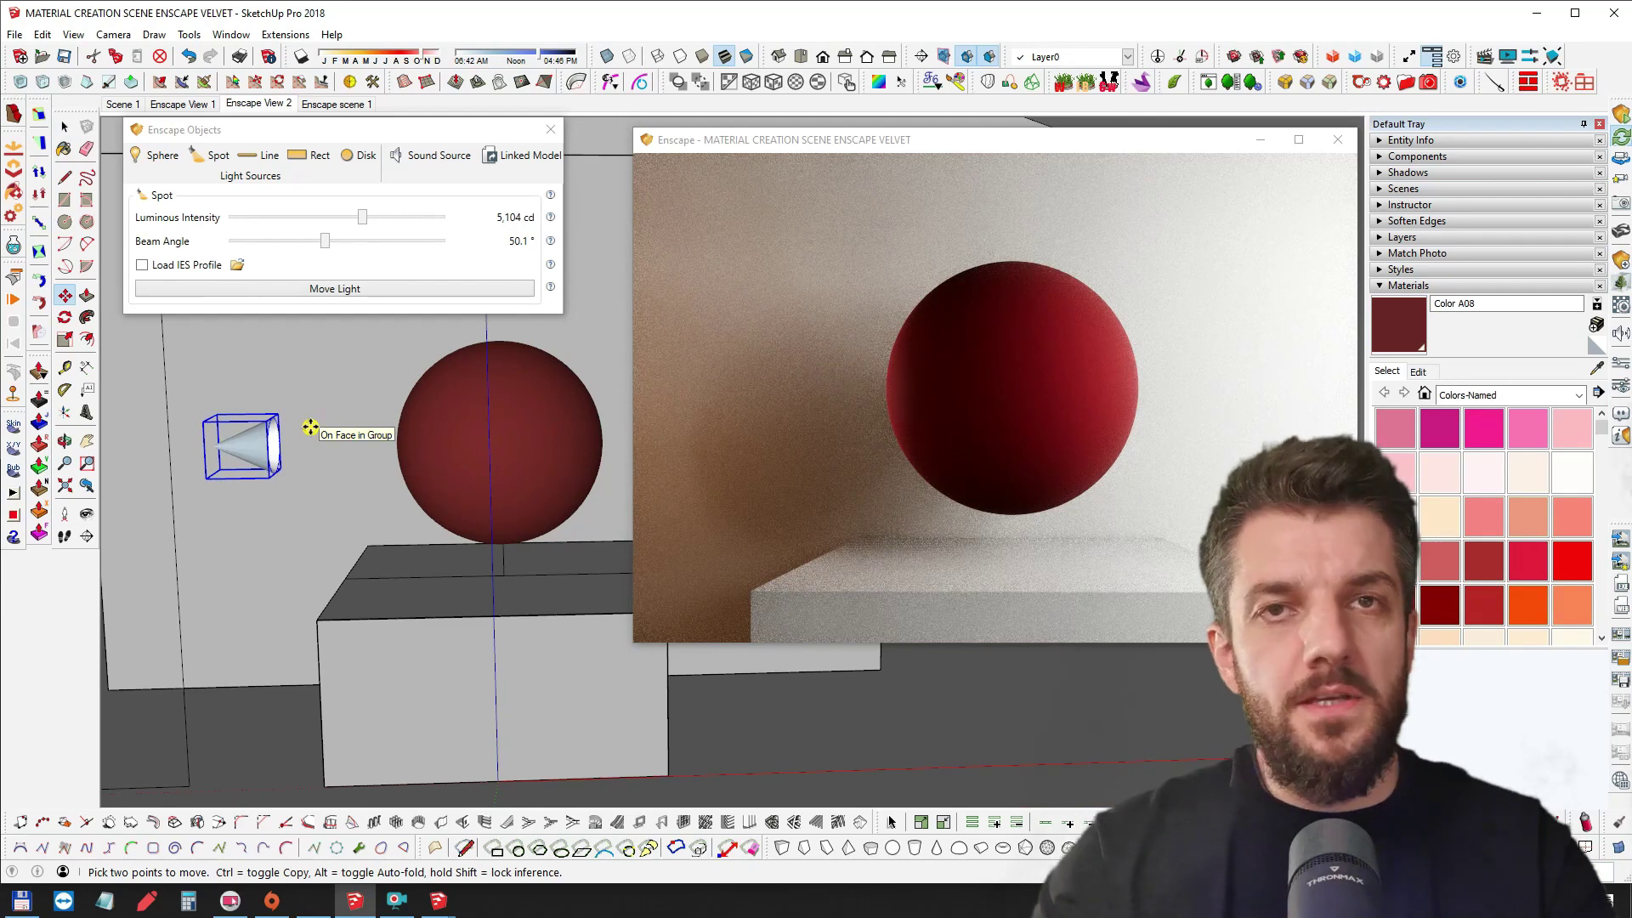
left_click(546, 134)
Rotate a copy of the spot light around the centre of the block's top face to the opposite side of the sphere
middle_click_drag(485, 400, 385, 482)
key("m")
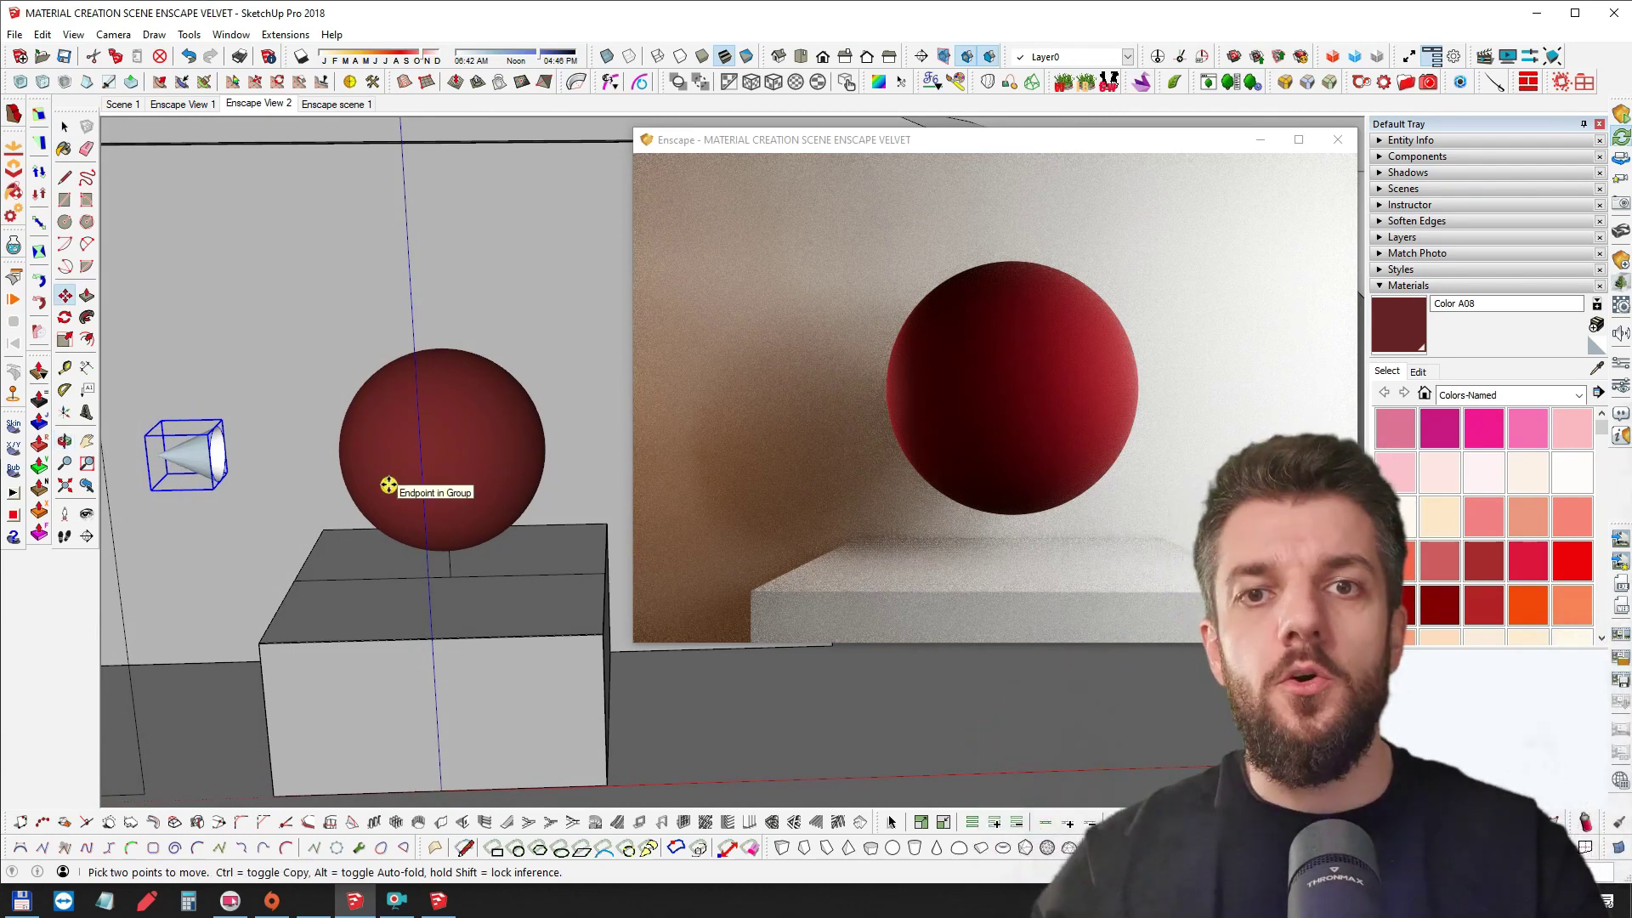
middle_click_drag(287, 484, 299, 488)
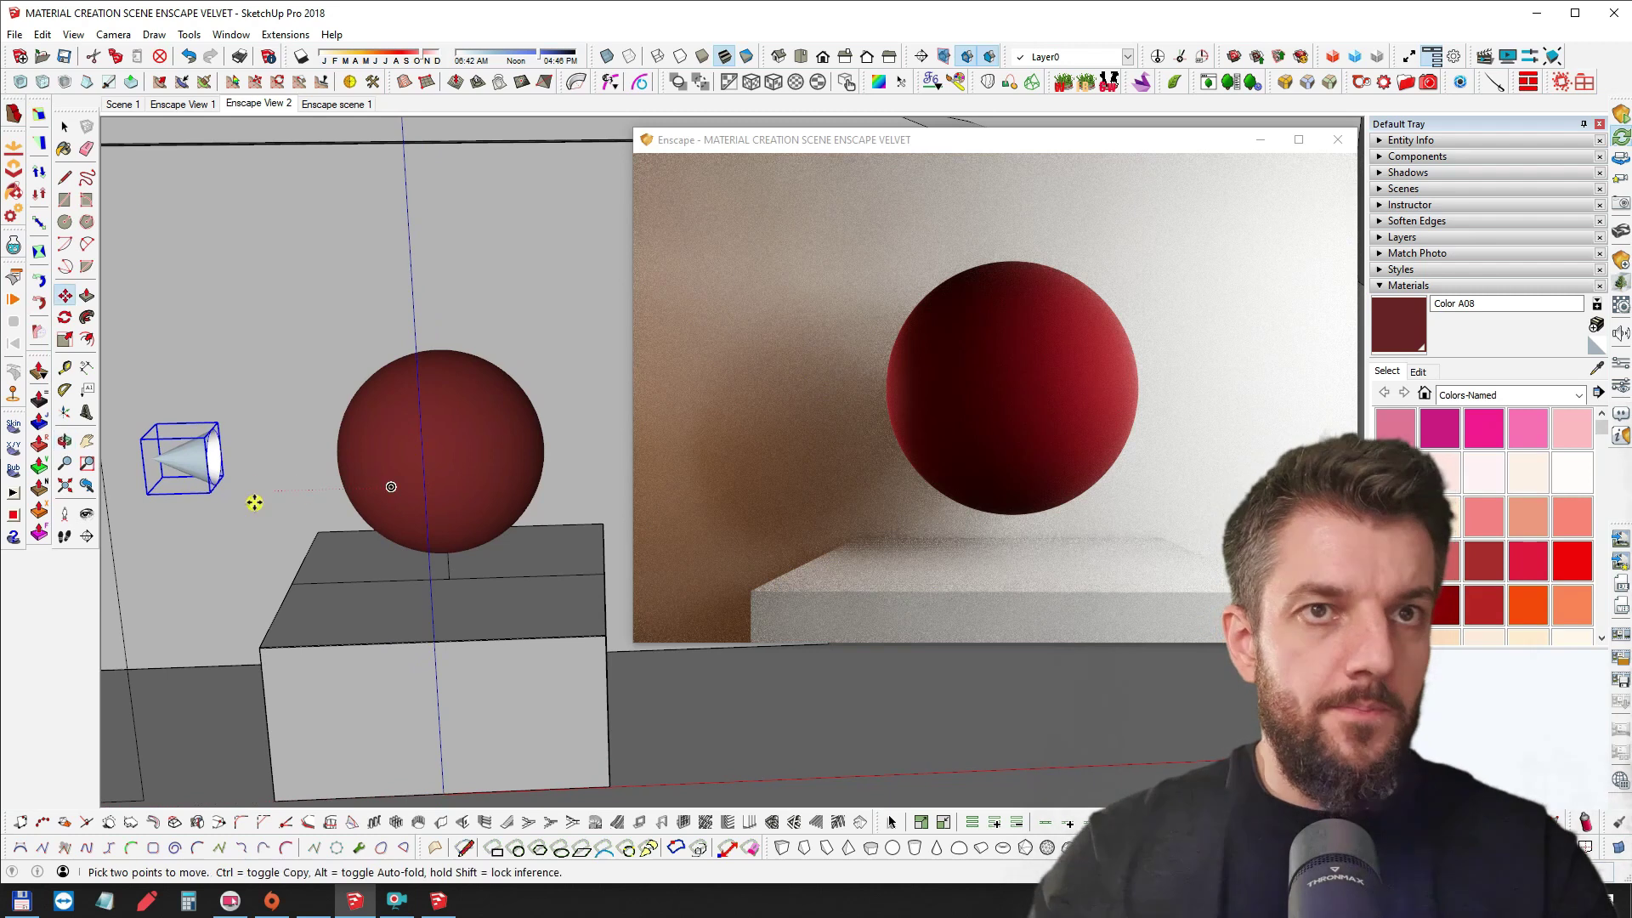
key("q")
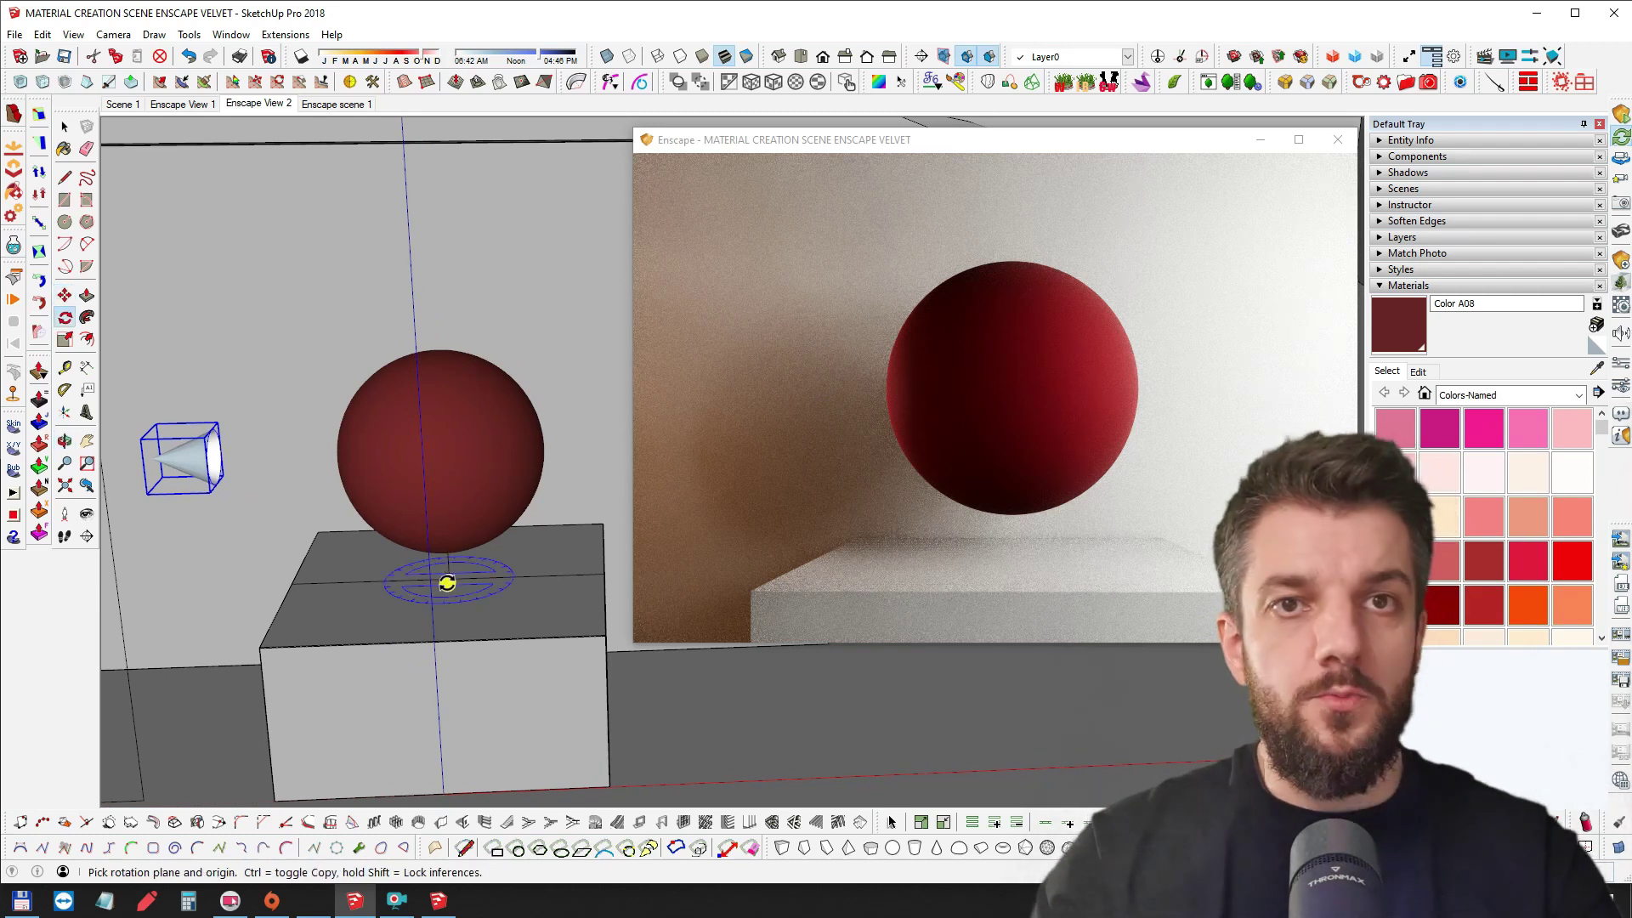
left_click(448, 579)
left_click(371, 581)
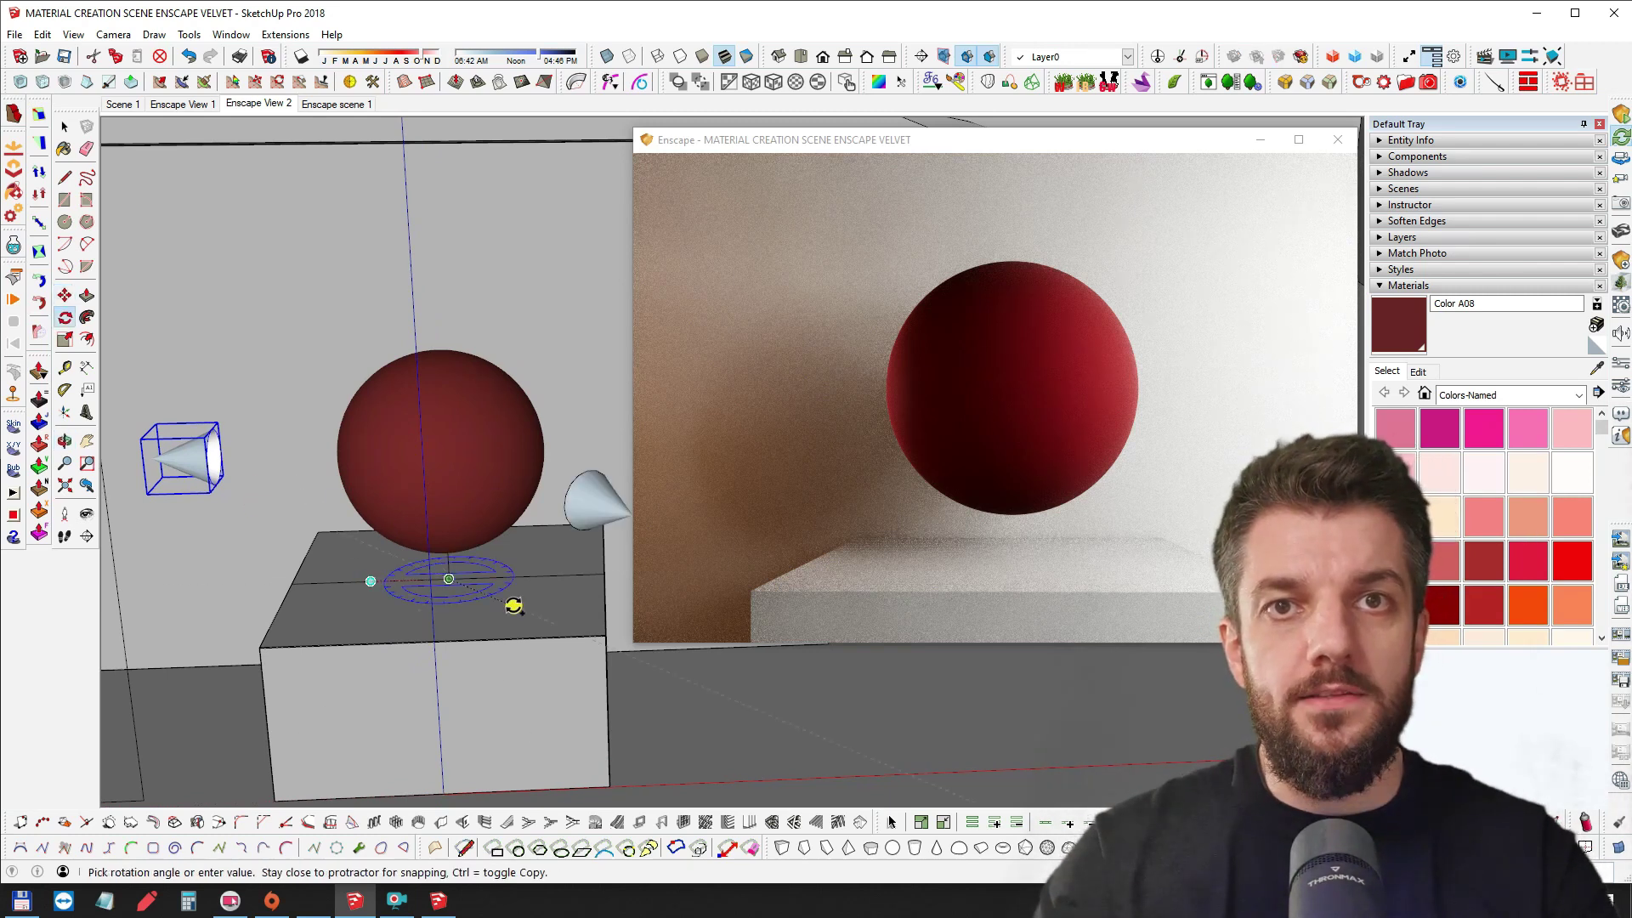
left_click(543, 579)
Rotate a copy of the right-hand spot light upward about the block's top centre and raise it slightly beyond the sphere's upper right
middle_click_drag(488, 565, 398, 620)
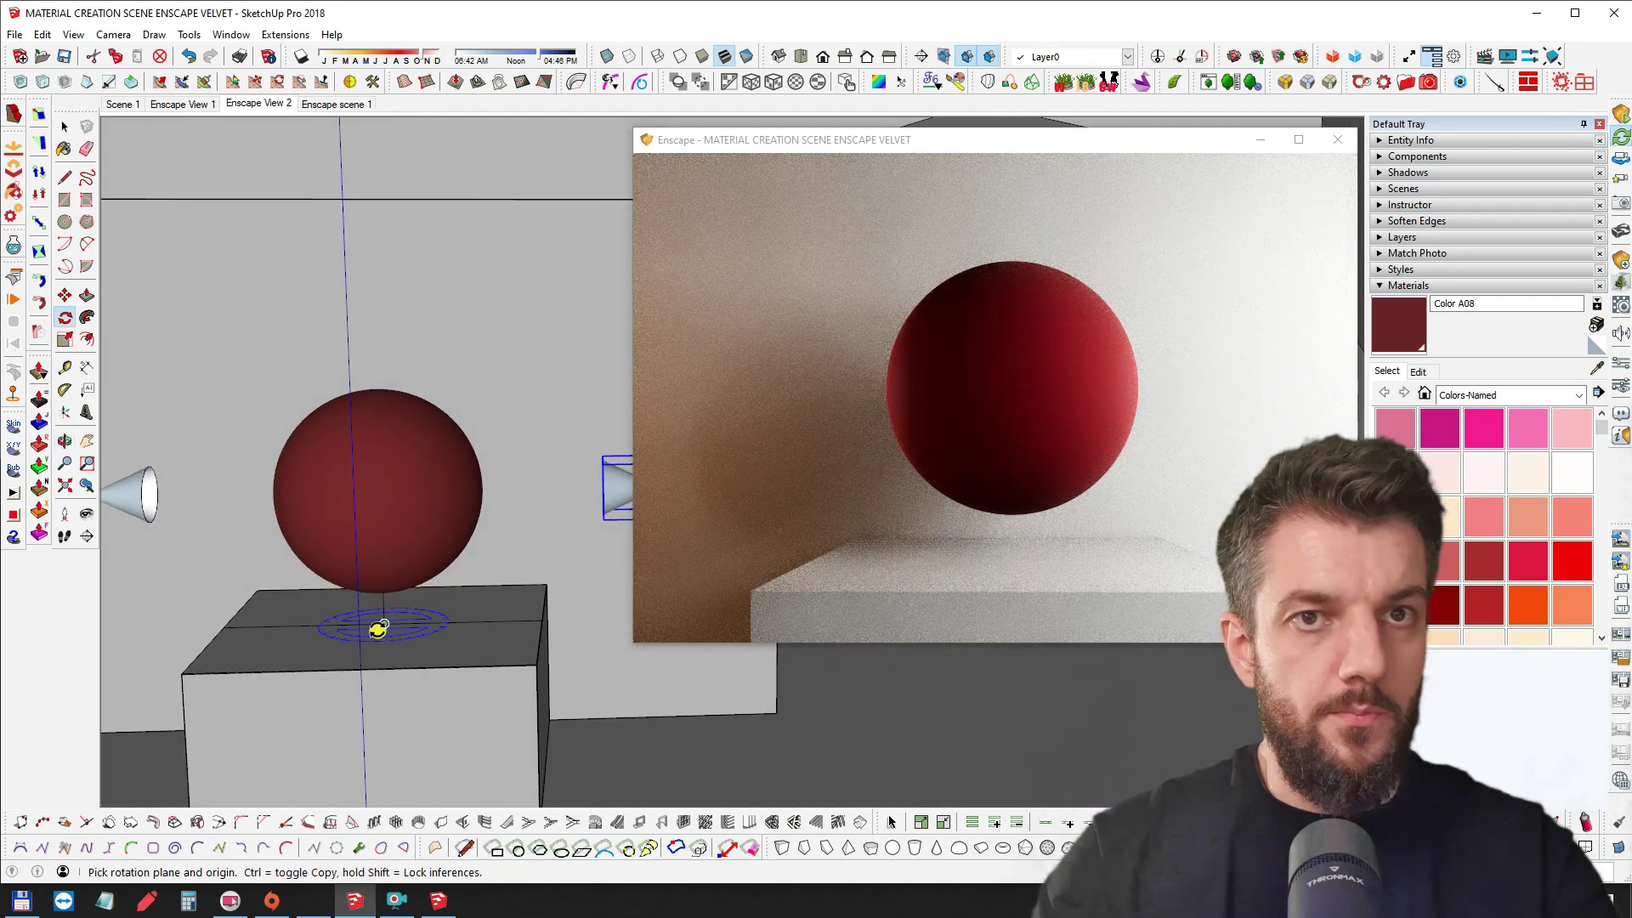
left_click(384, 623)
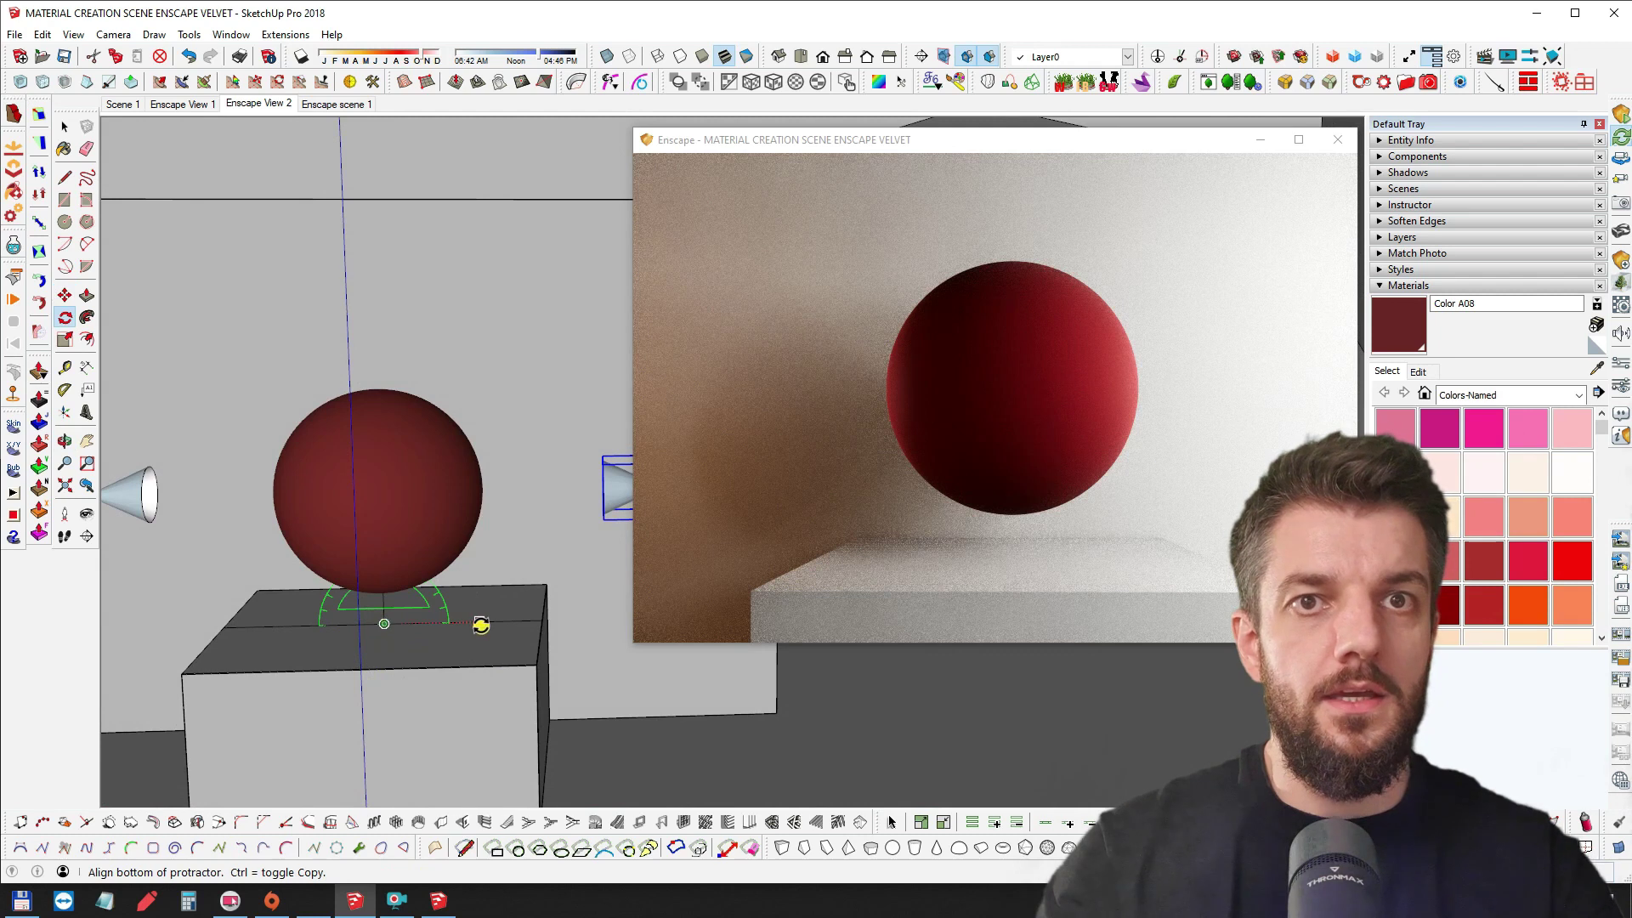
left_click(489, 623)
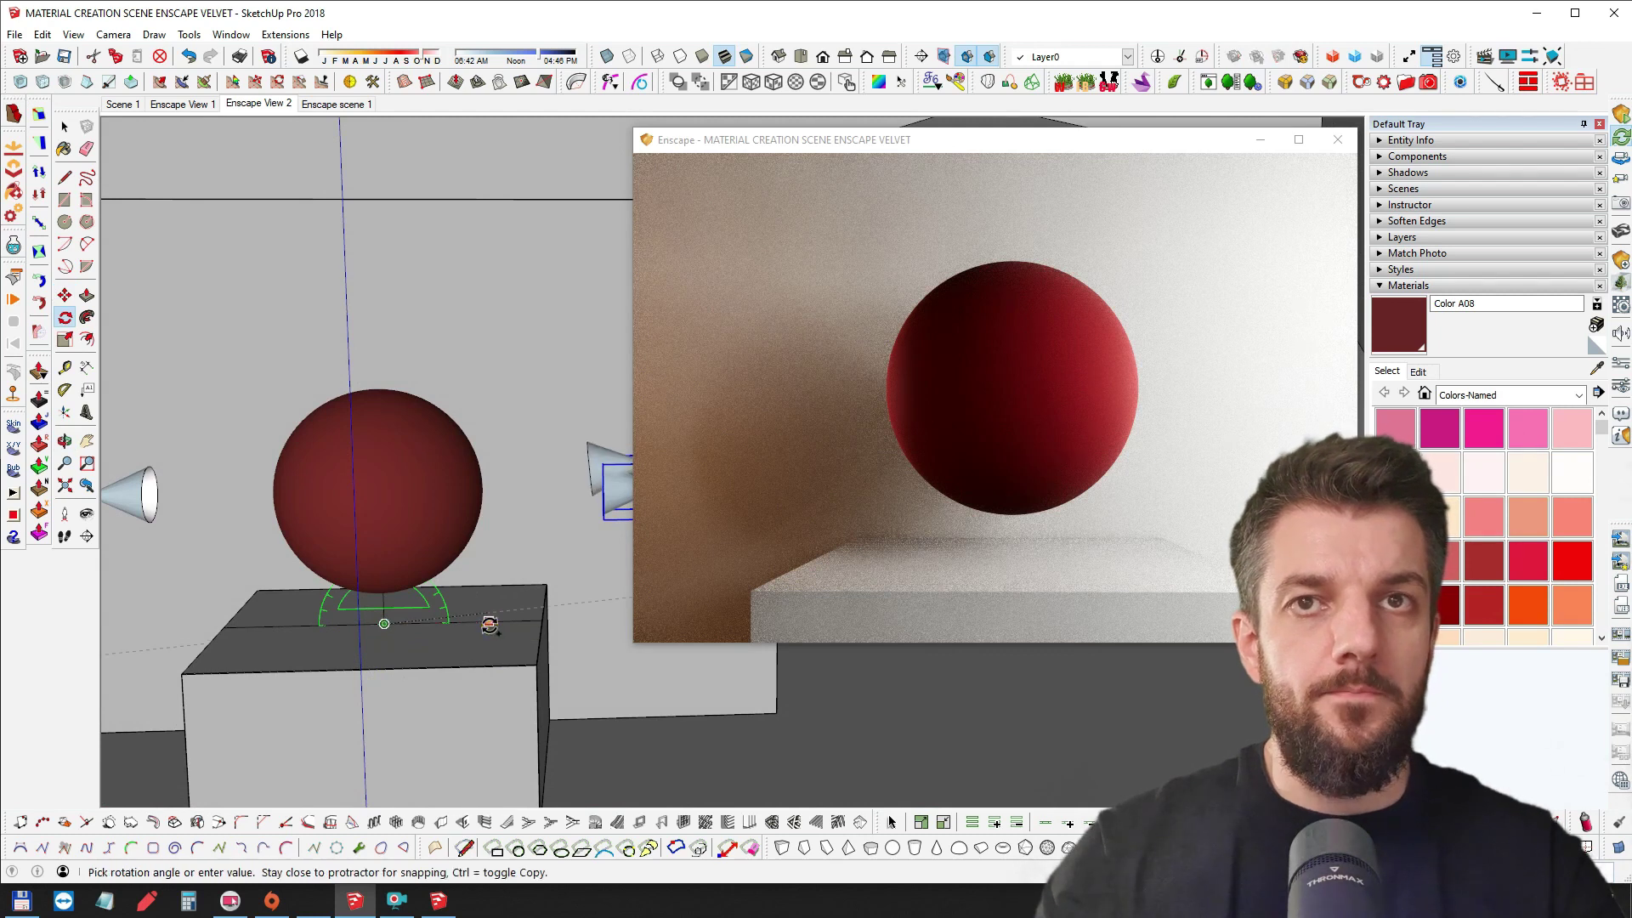
left_click(484, 565)
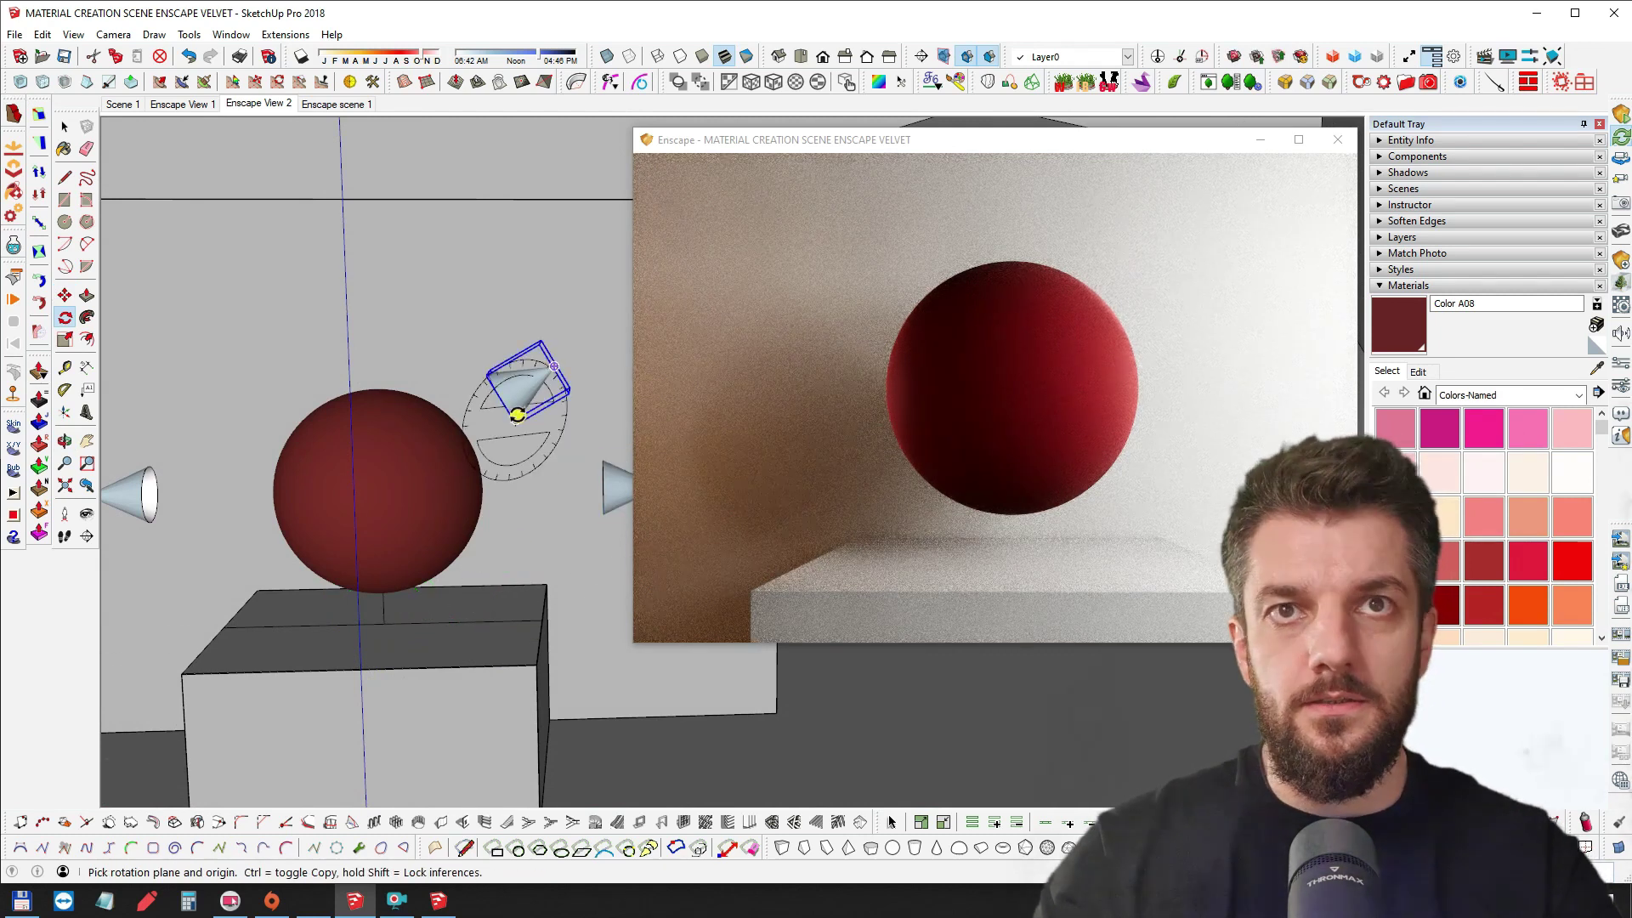
left_click_drag(535, 481, 529, 450)
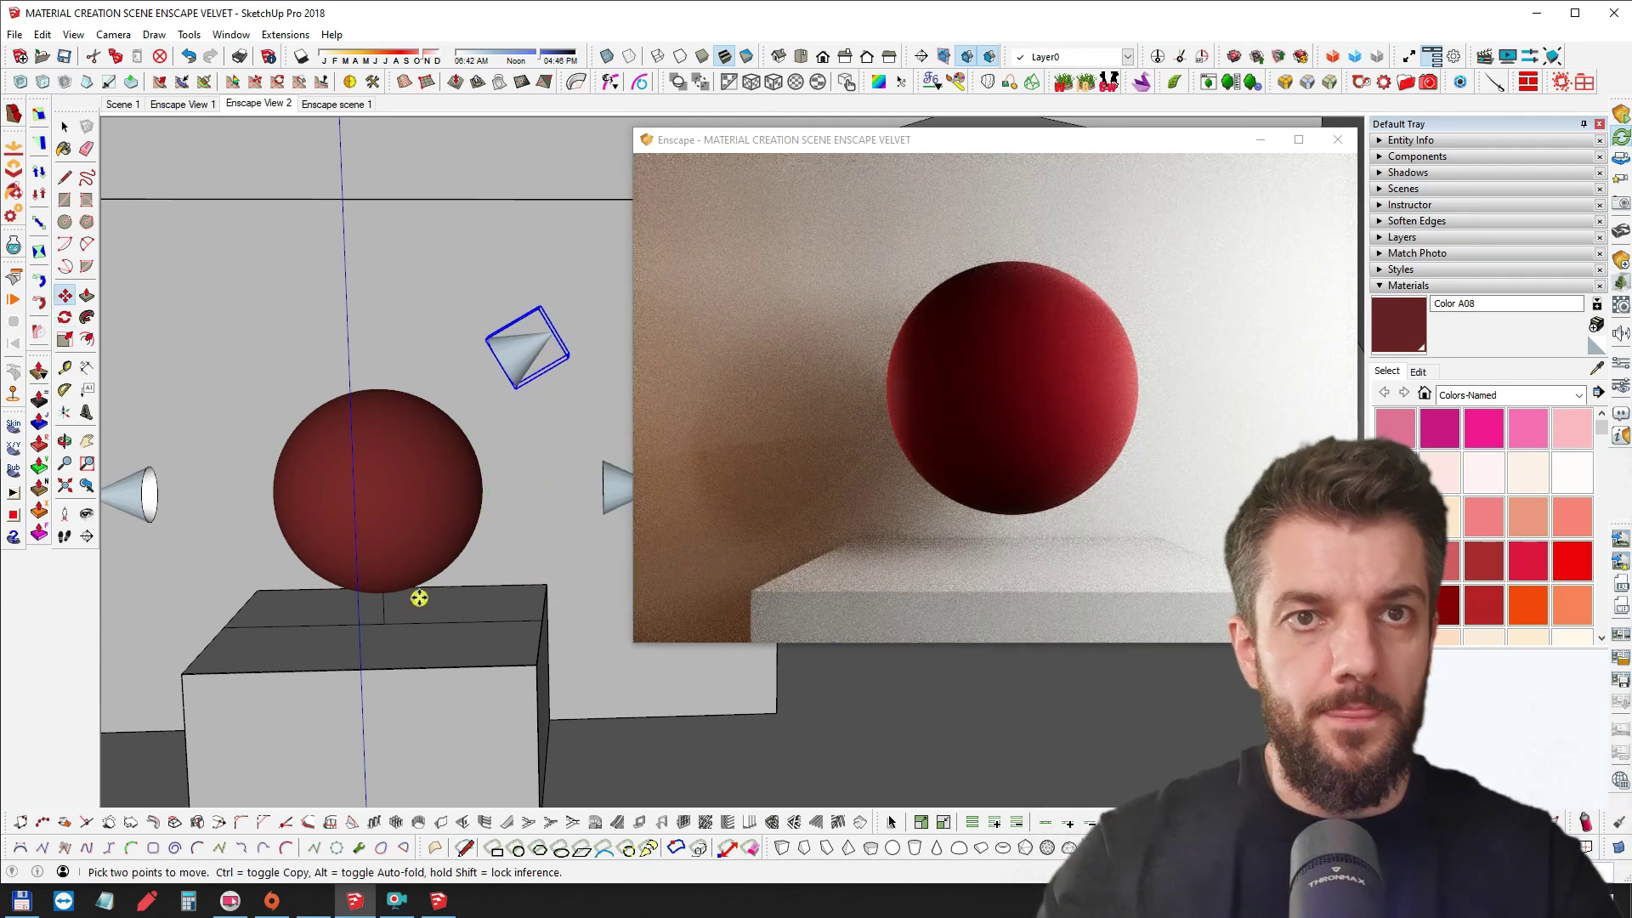
Rotate a copy of the tilted upper-right spot light over to the sphere's upper left
key("q")
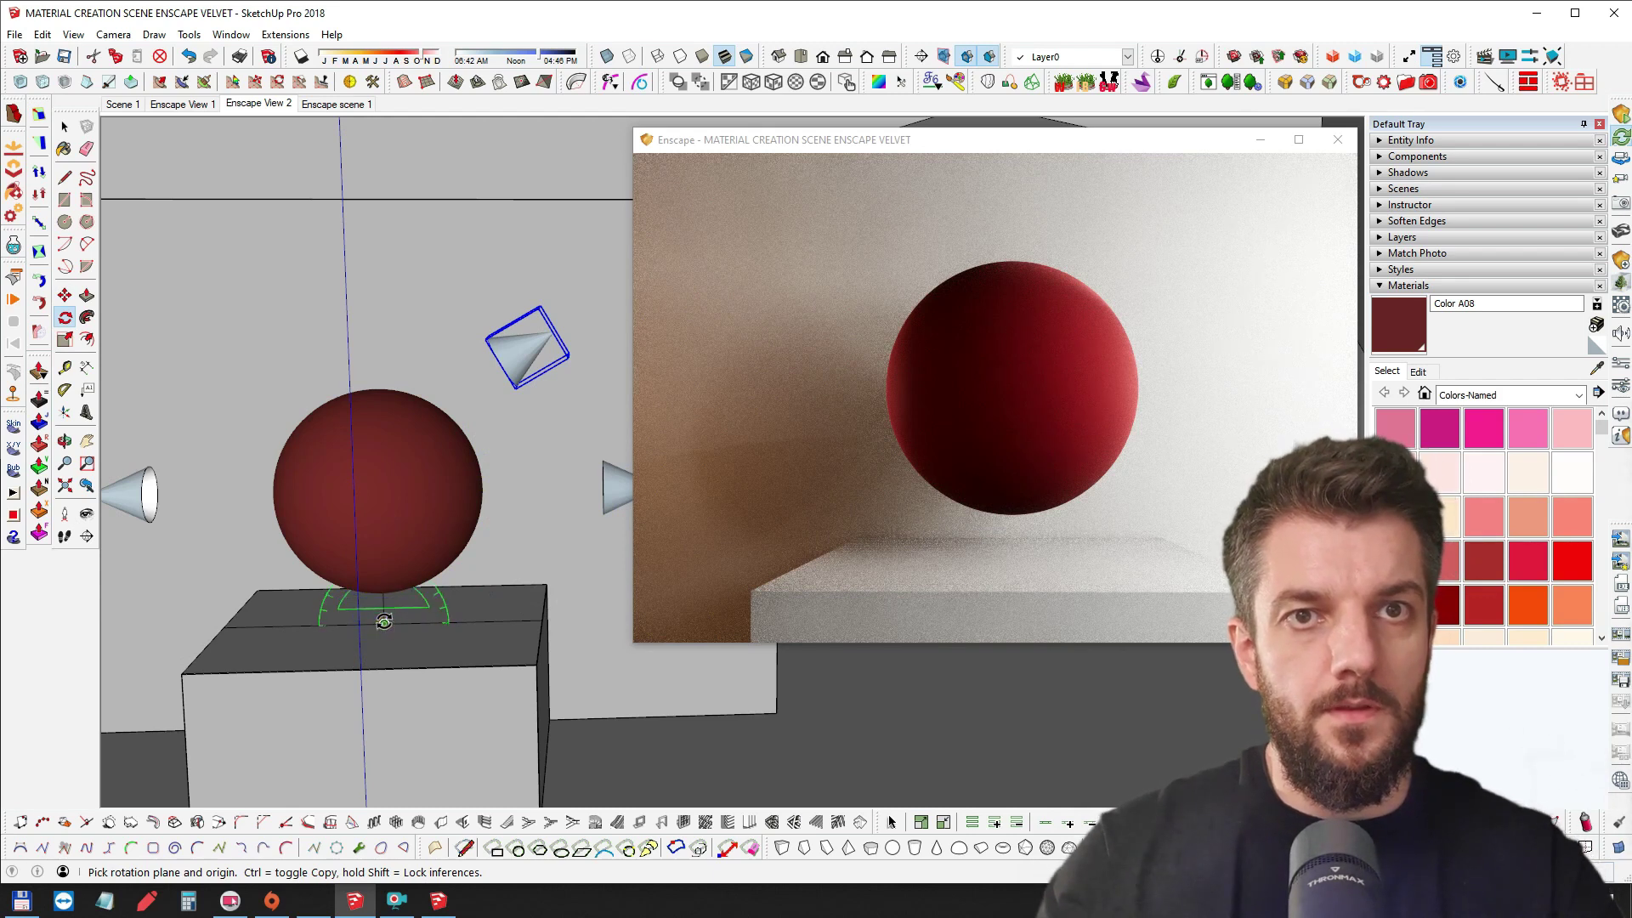
left_click(499, 623)
key("ctrl")
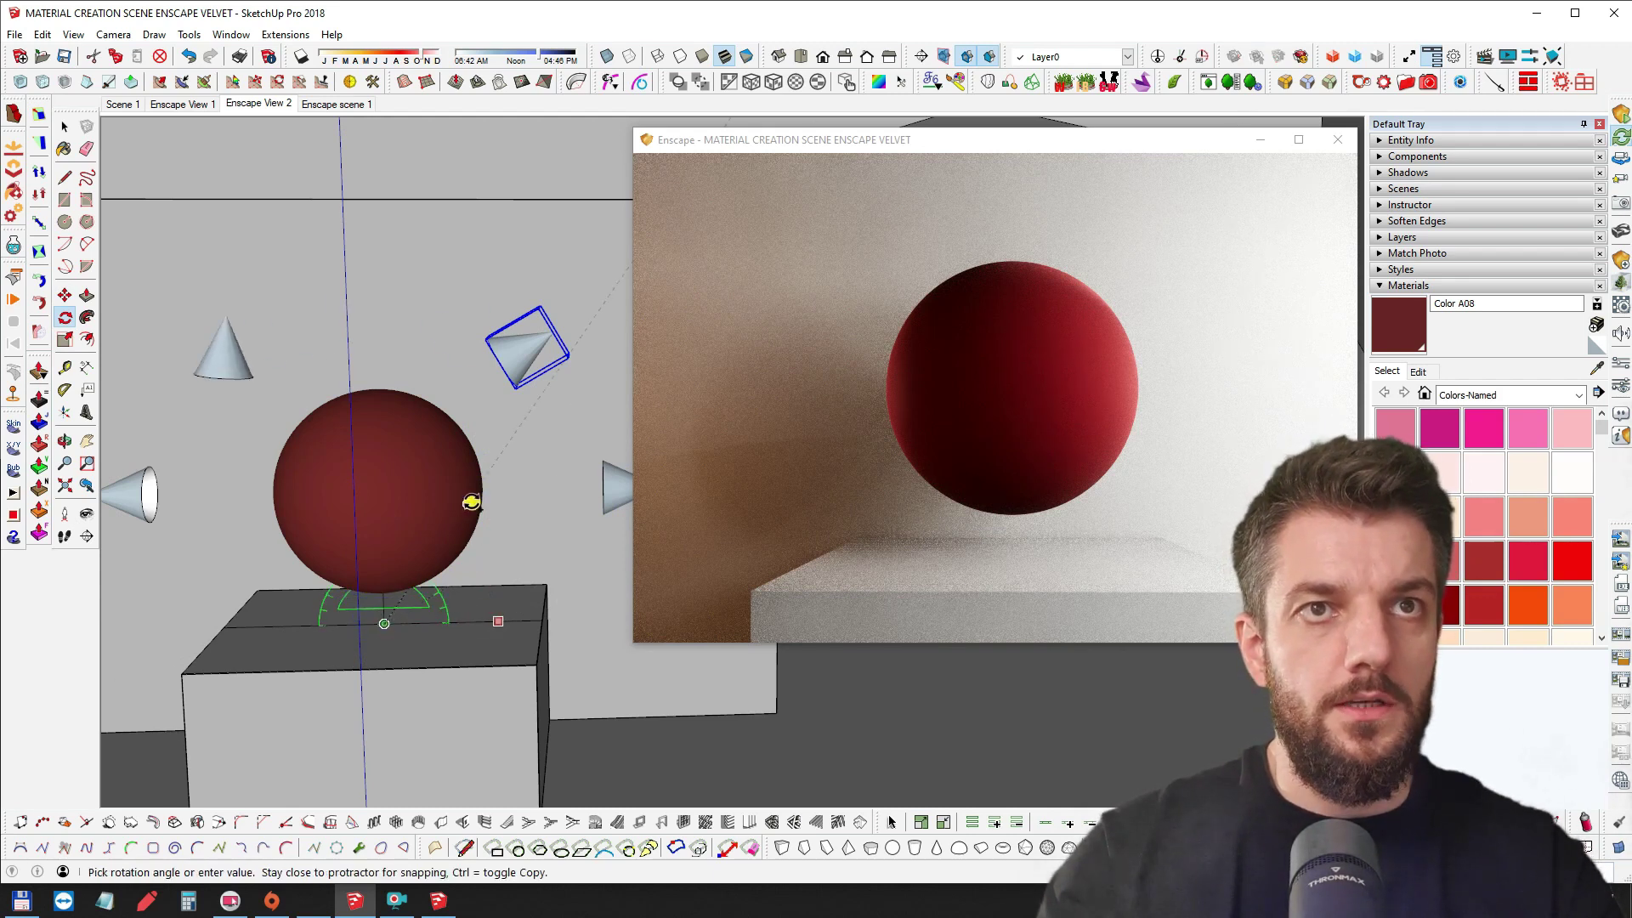
left_click(471, 501)
Move and turn the copied upper-left spot light so it sits directly above the sphere, pointing down
key("m")
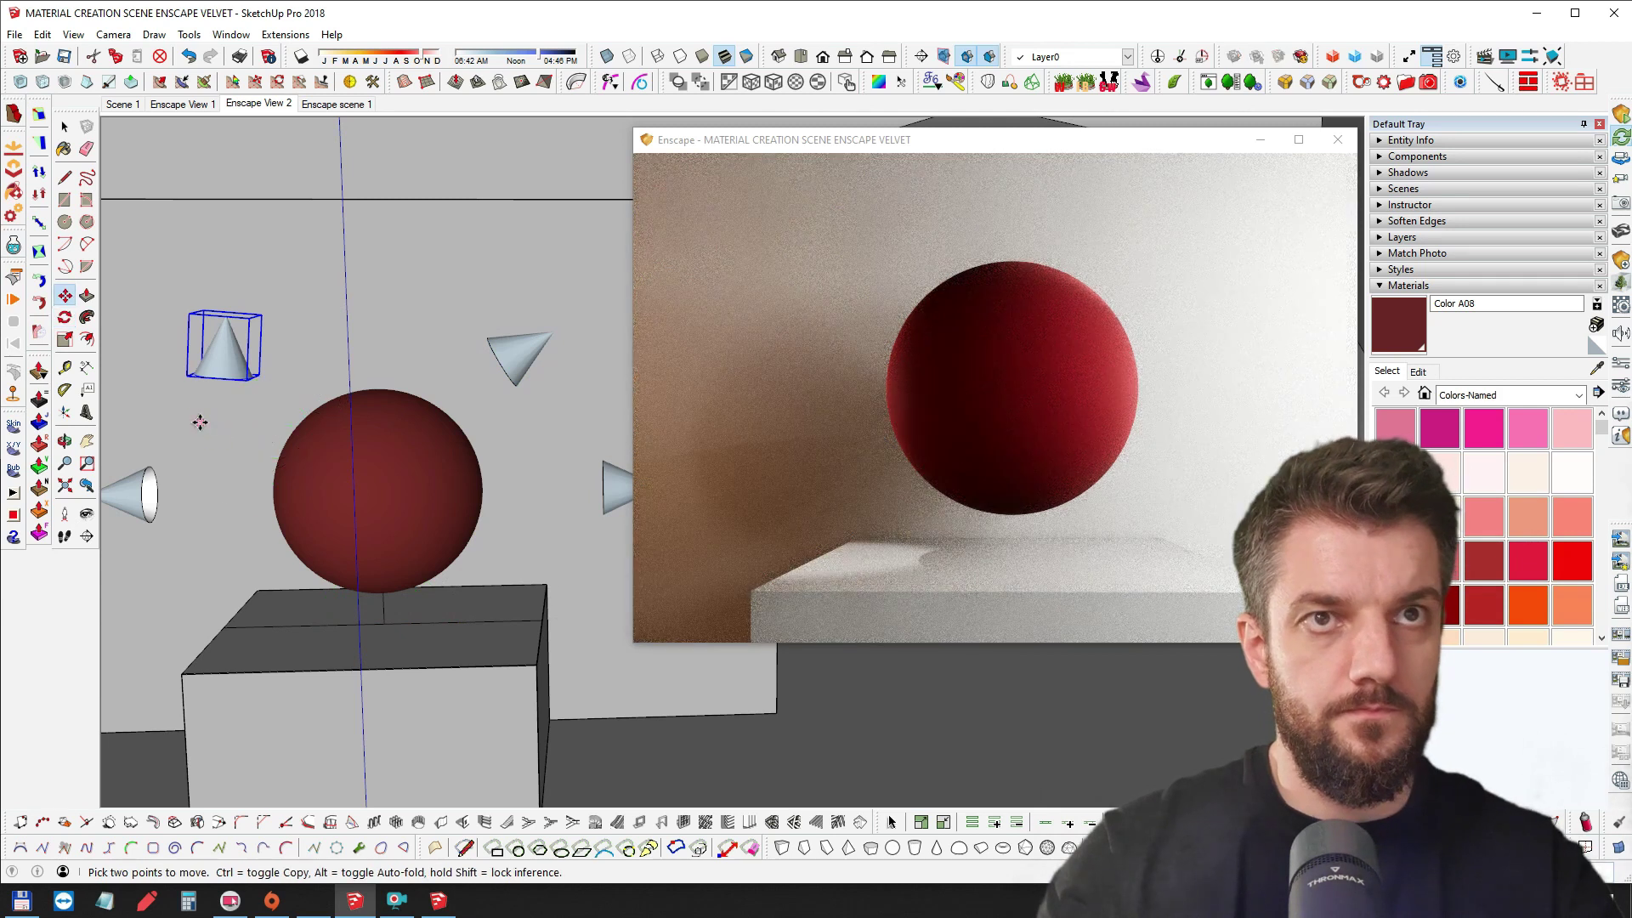
left_click(201, 417)
left_click(333, 377)
key("q")
left_click(373, 253)
left_click(425, 353)
left_click(424, 351)
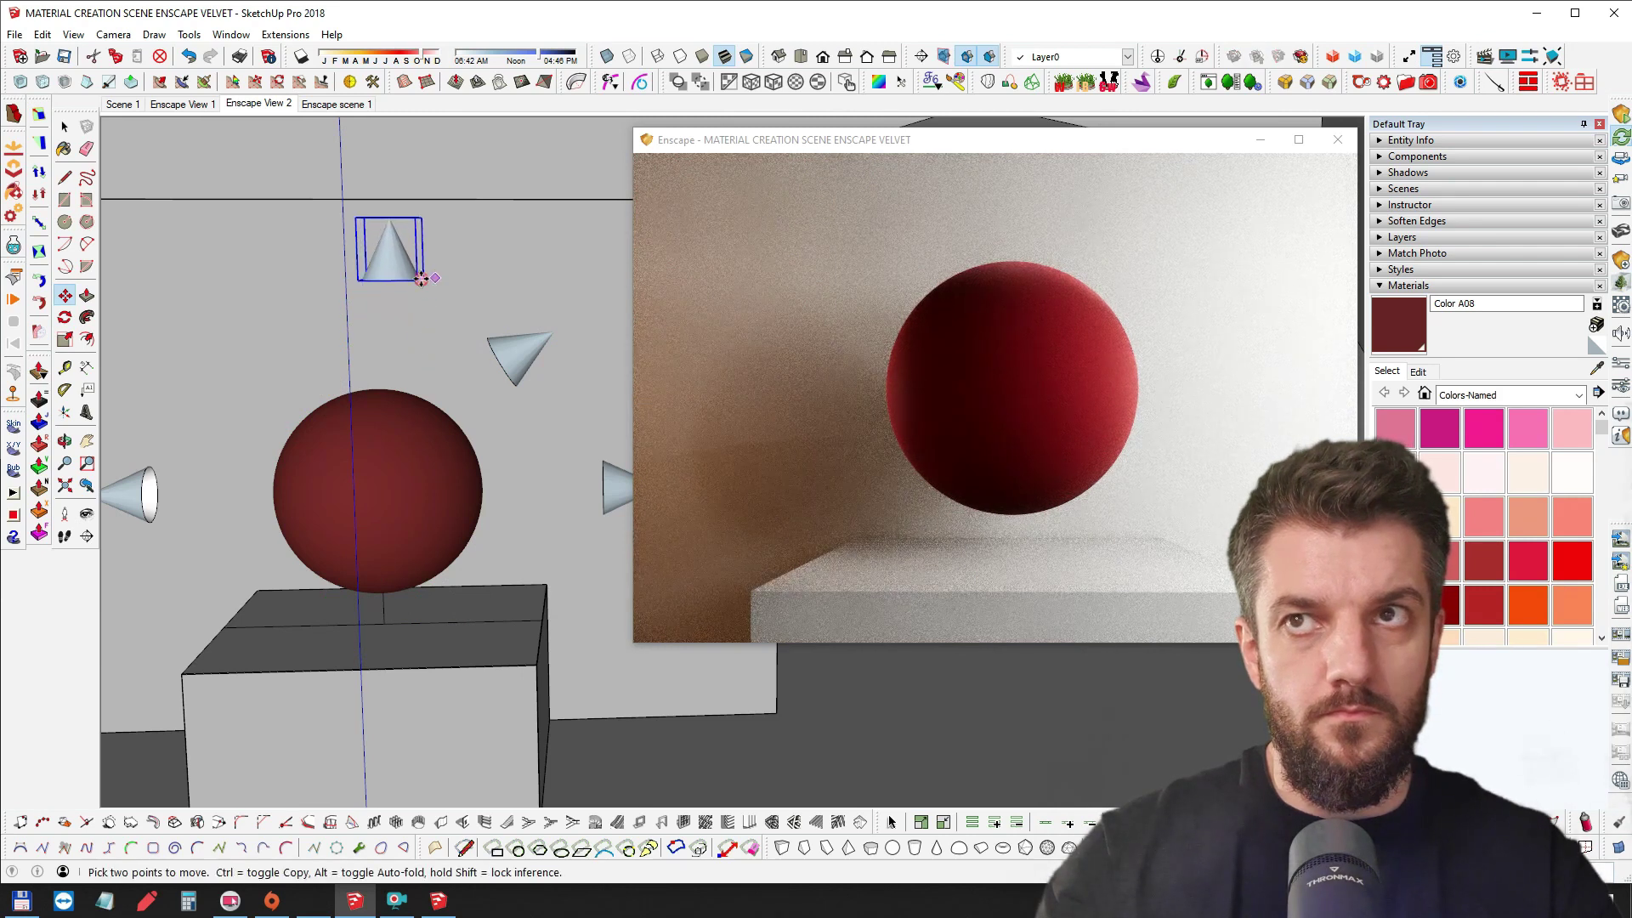
left_click(438, 278)
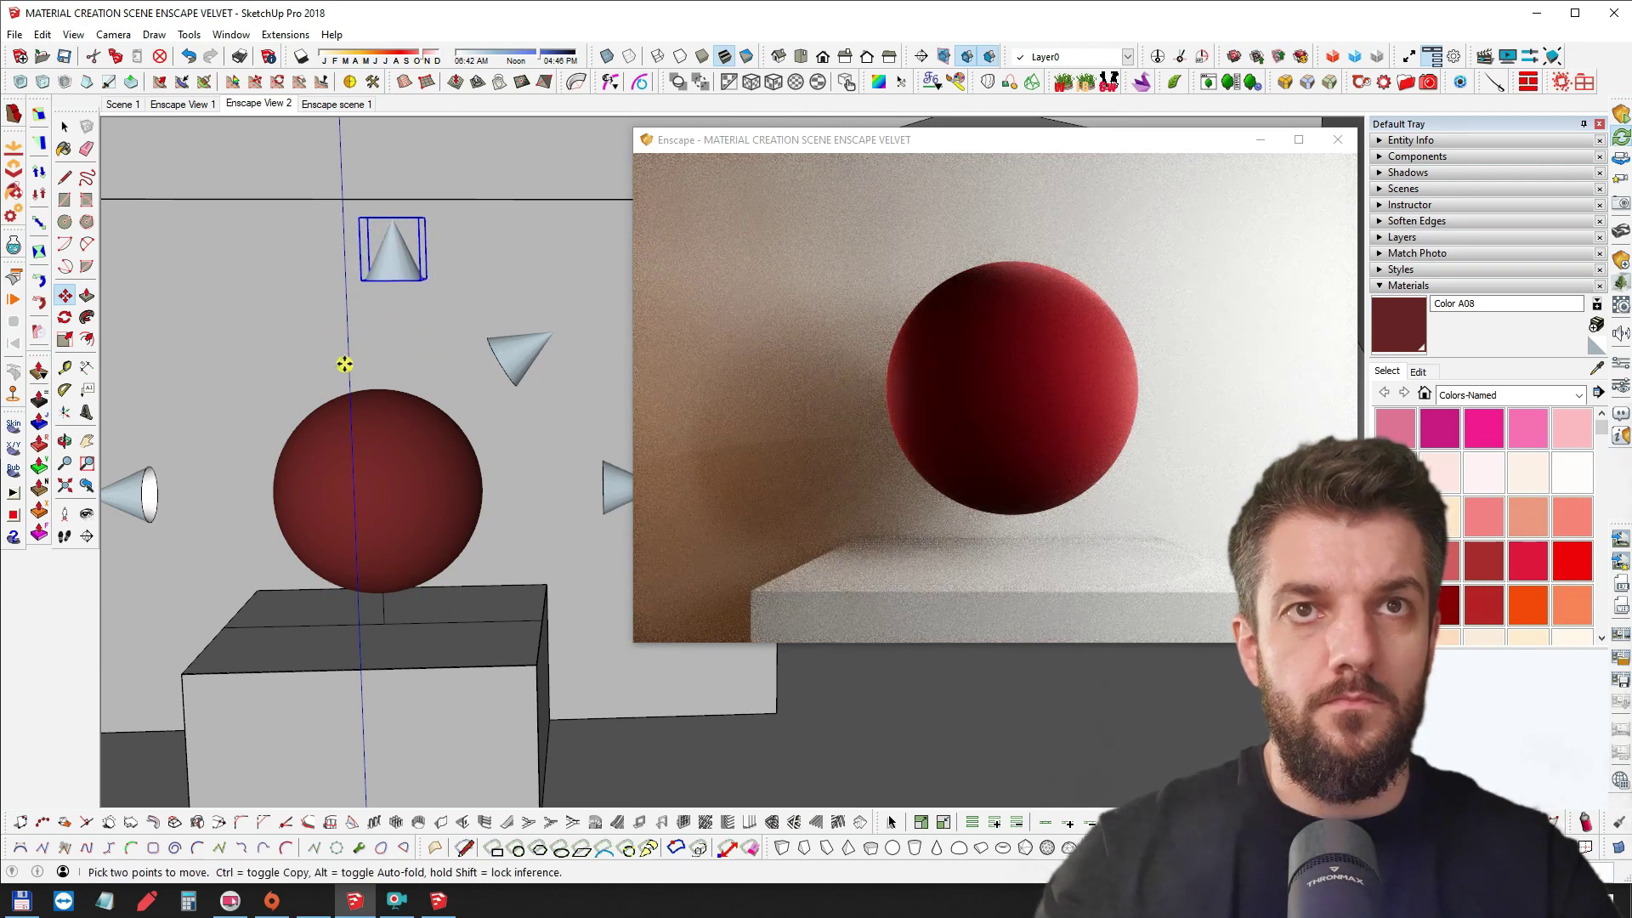
Check the sphere's lighting in the Enscape render and delete the spot light directly above it
key("space")
middle_click_drag(349, 485, 396, 442)
scroll(417, 459, "down", 1)
mouse_move(901, 392)
right_mouse_down()
mouse_move(1010, 385)
mouse_move(978, 384)
right_mouse_up()
scroll(1010, 385, "up", 3)
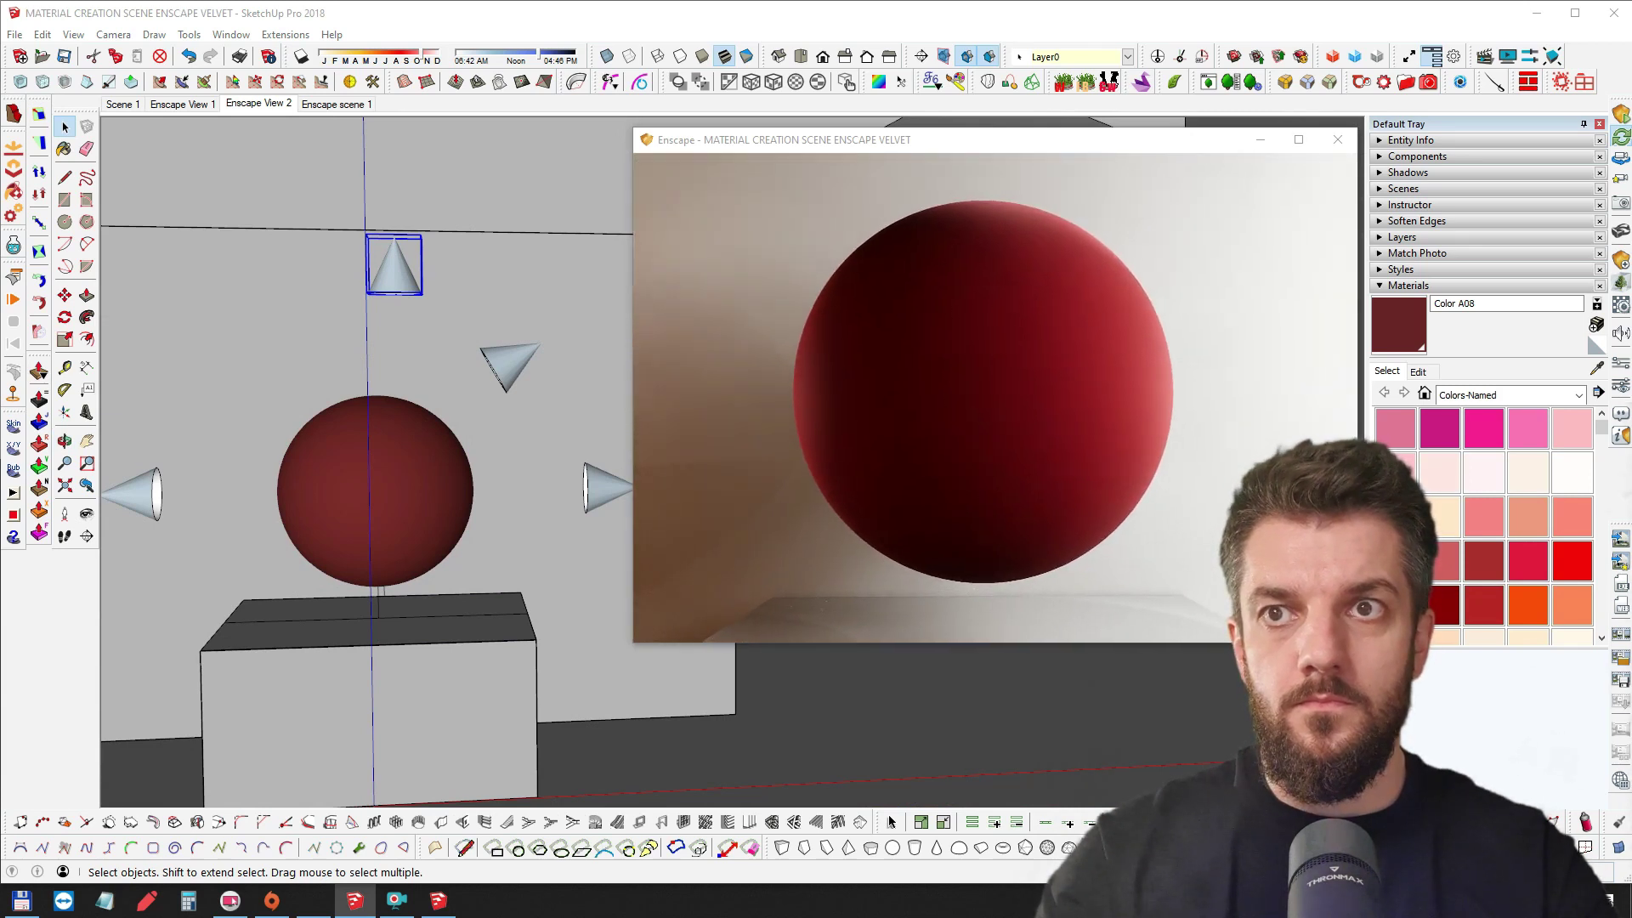
key("Delete")
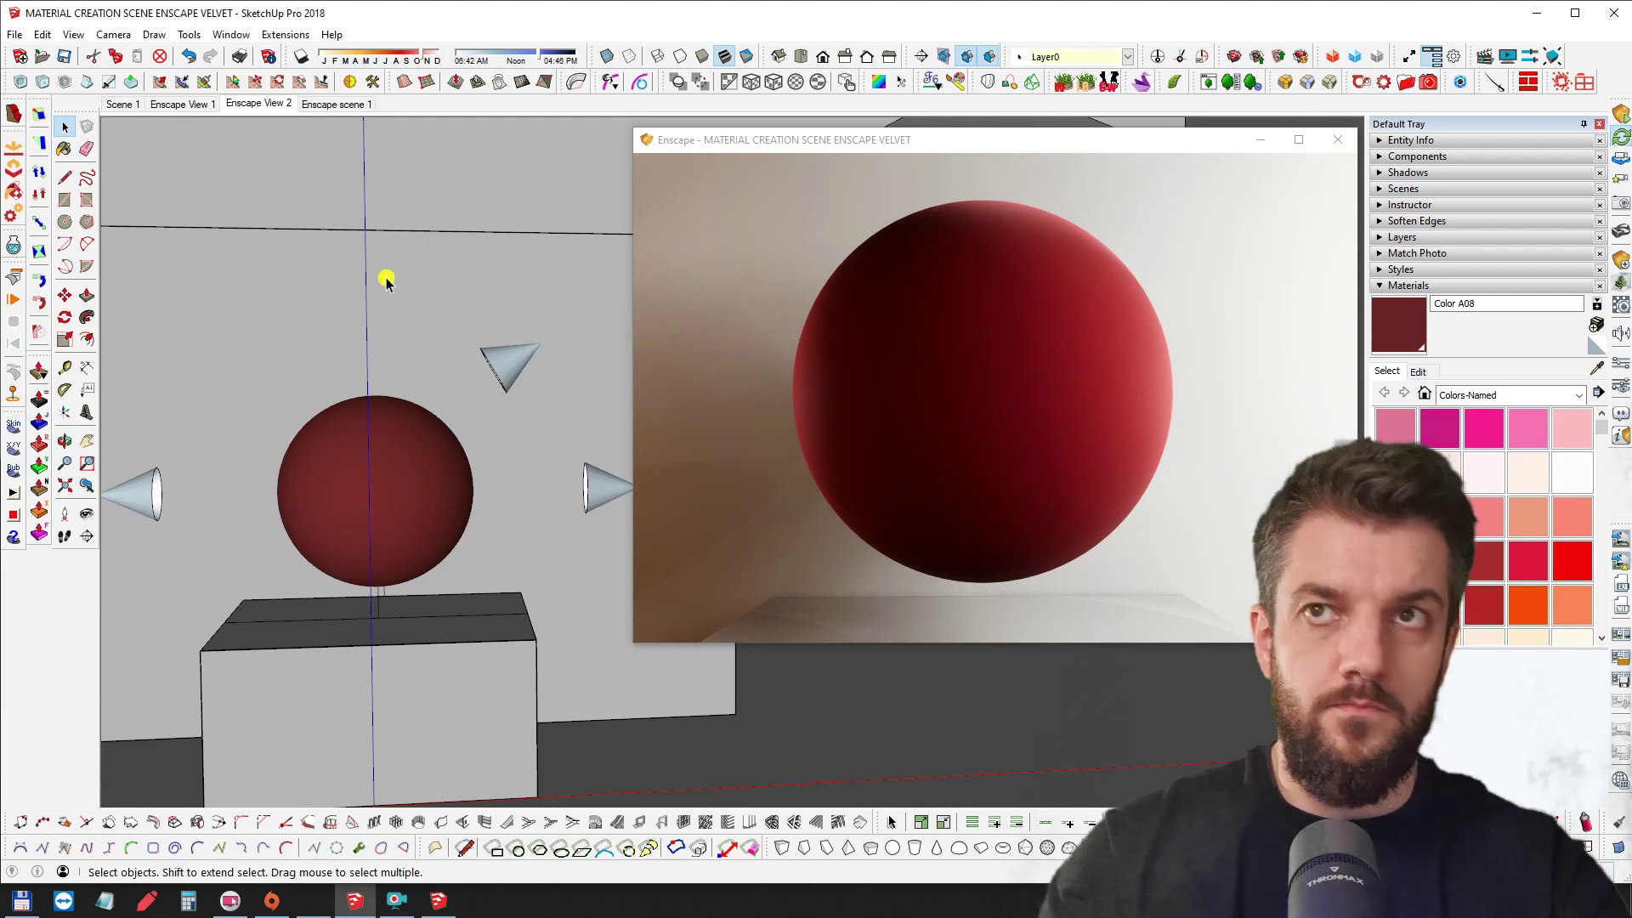
middle_click_drag(440, 416, 426, 408)
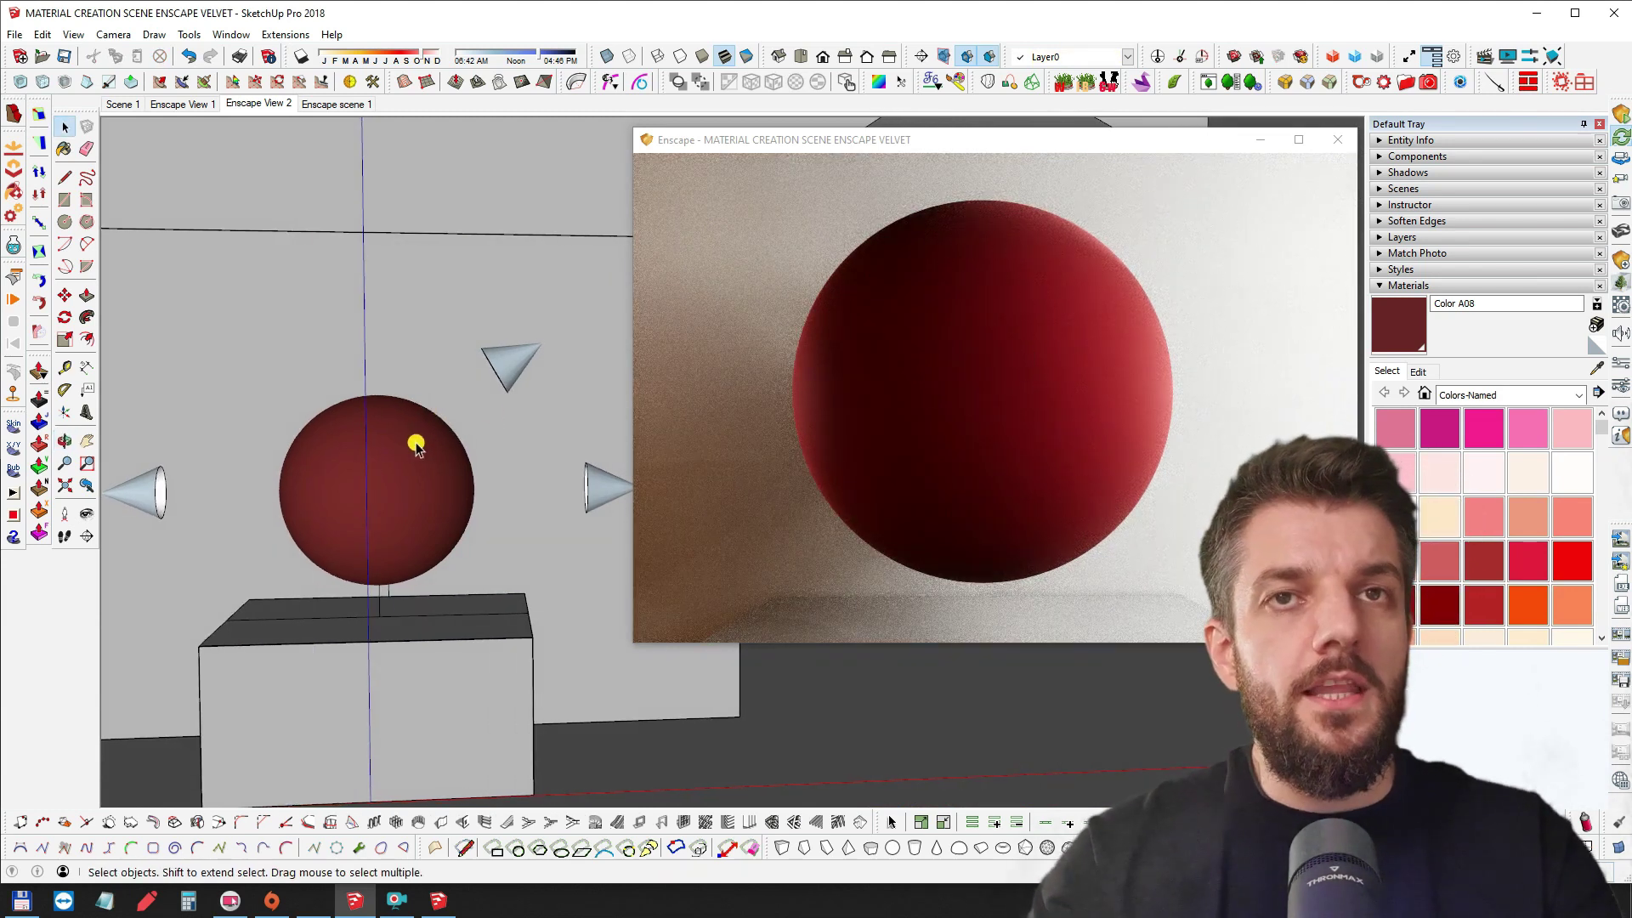
Select the remaining spot lights around the sphere one after another to review their placement
left_click(503, 357)
left_click(145, 486)
left_click(516, 361)
left_click(590, 484)
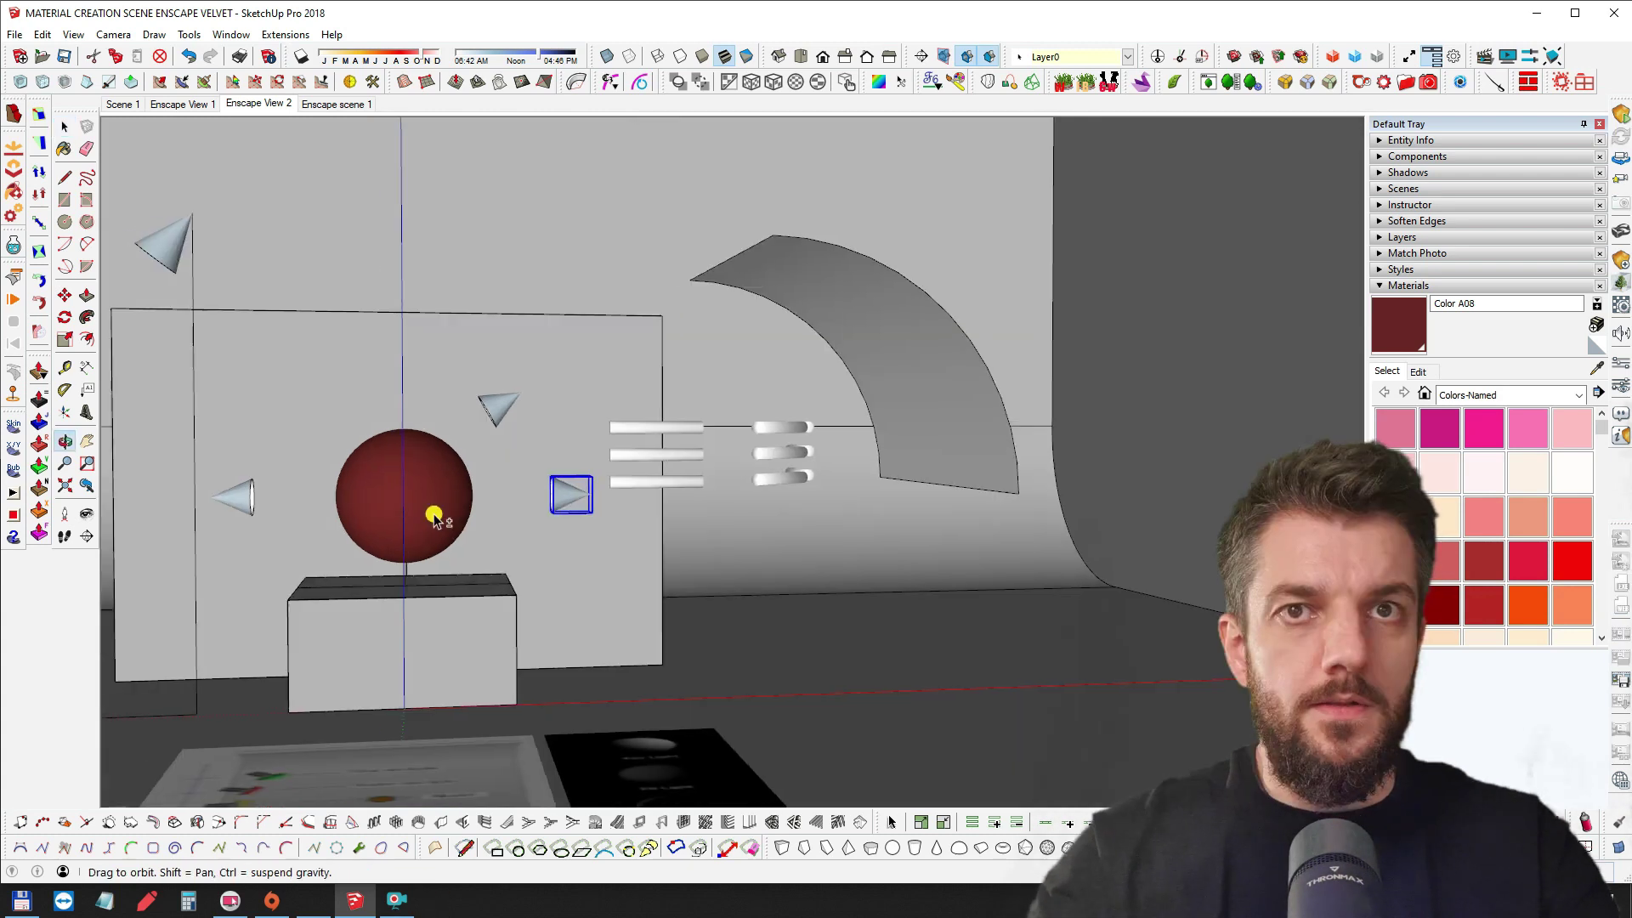
scroll(476, 515, "up", 5)
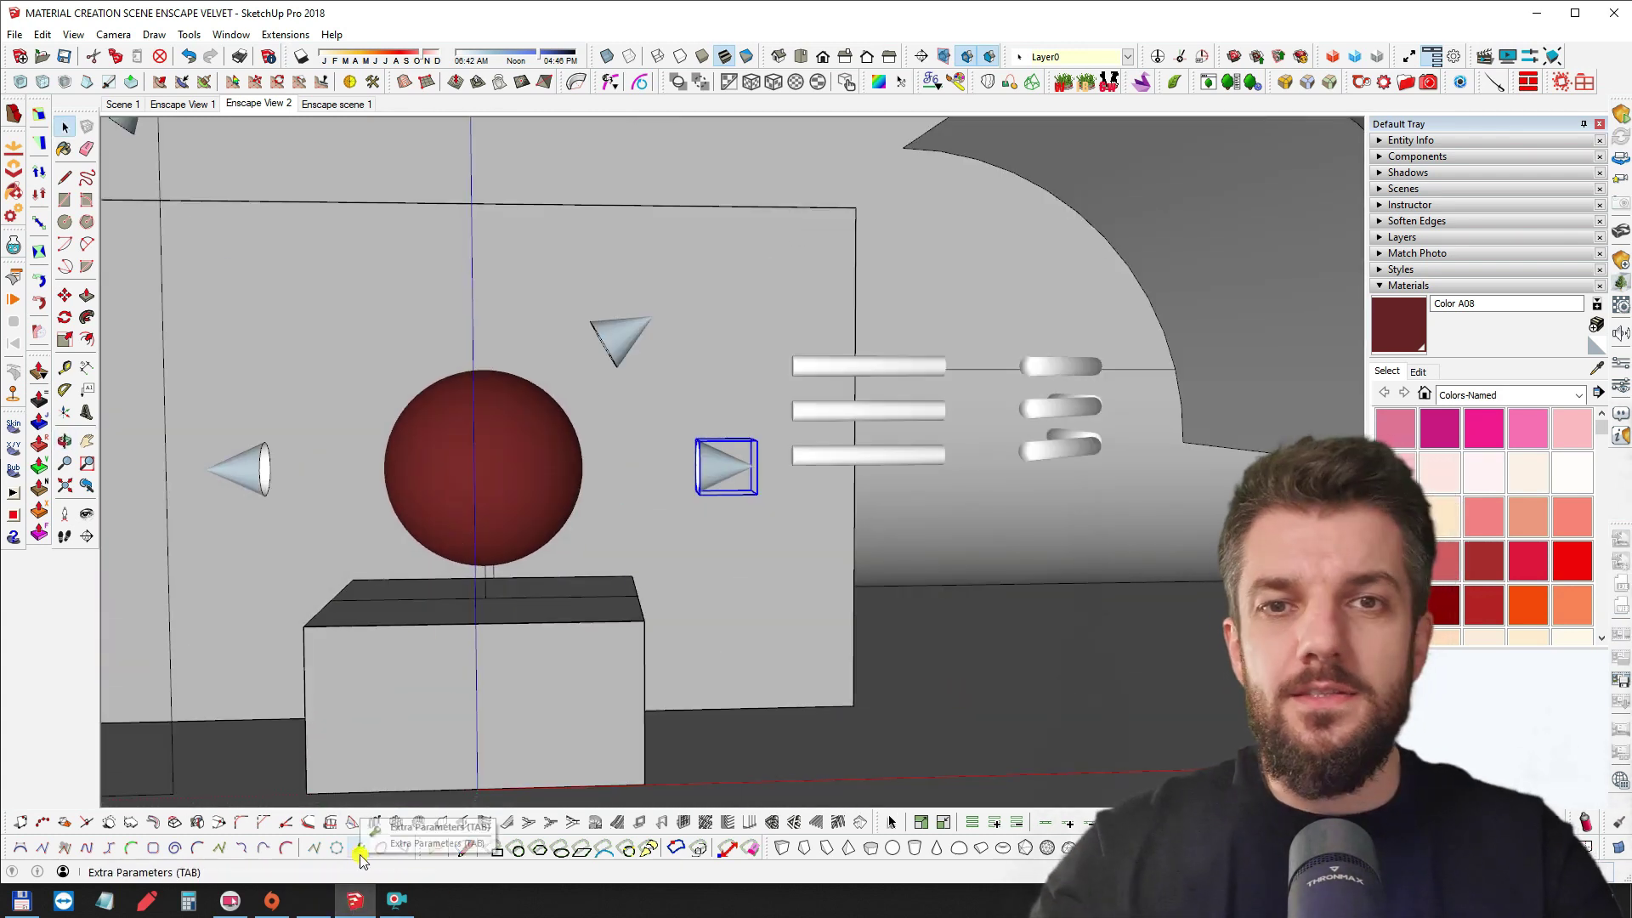
Switch to the VELVET SCENE tutorial model and examine the red armchair and its room from several angles
left_click(360, 909)
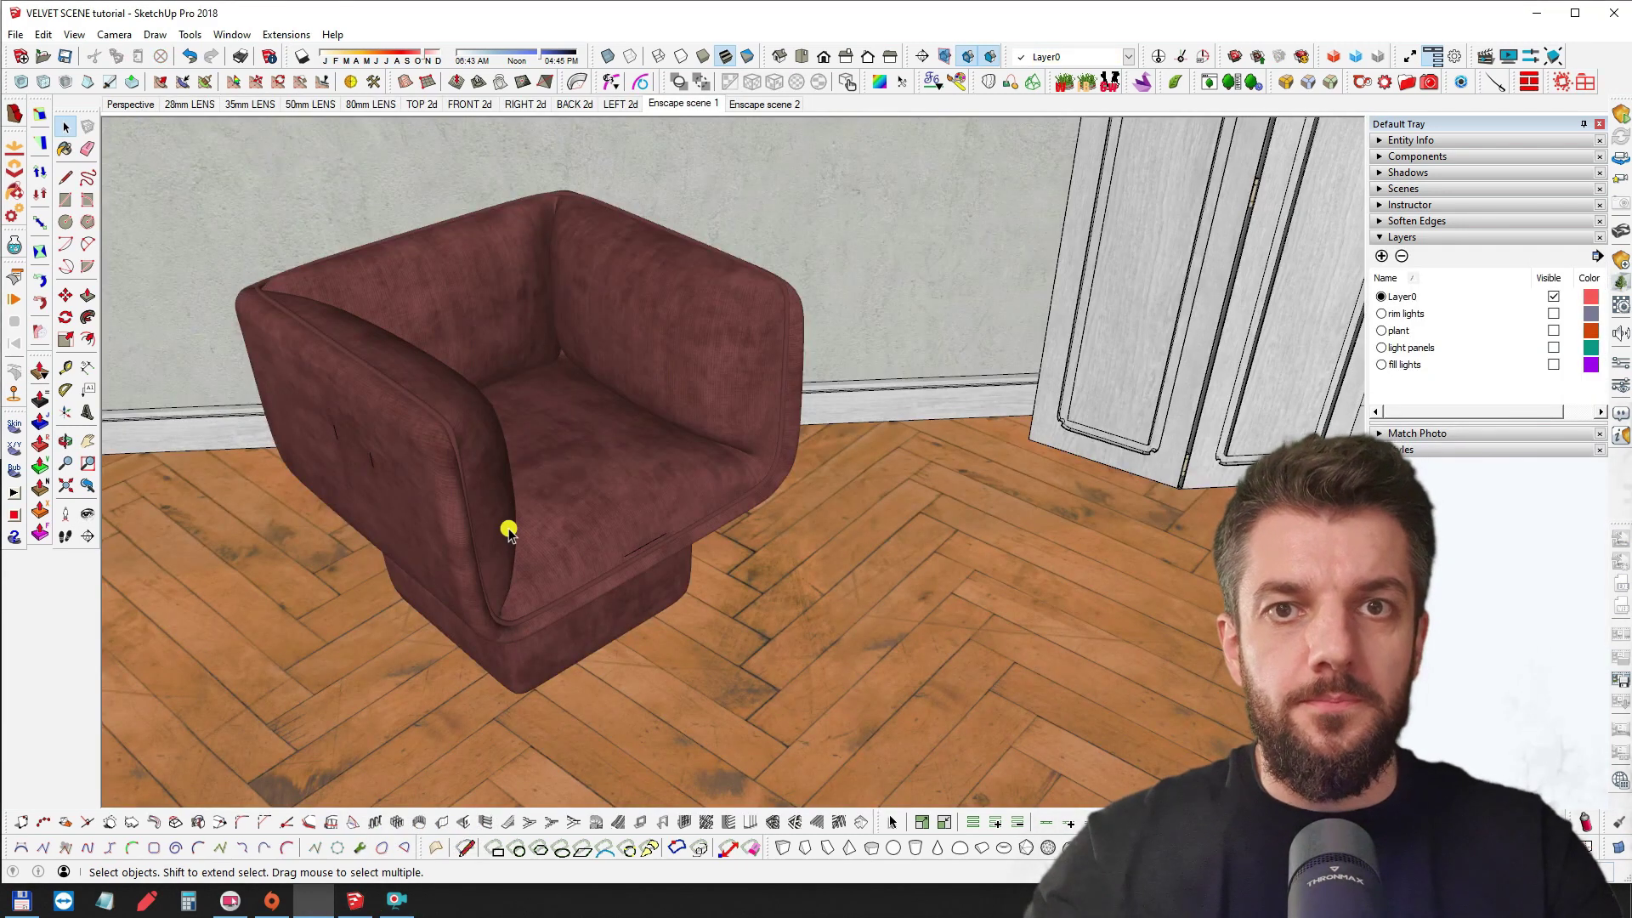
middle_click_drag(544, 503, 463, 487)
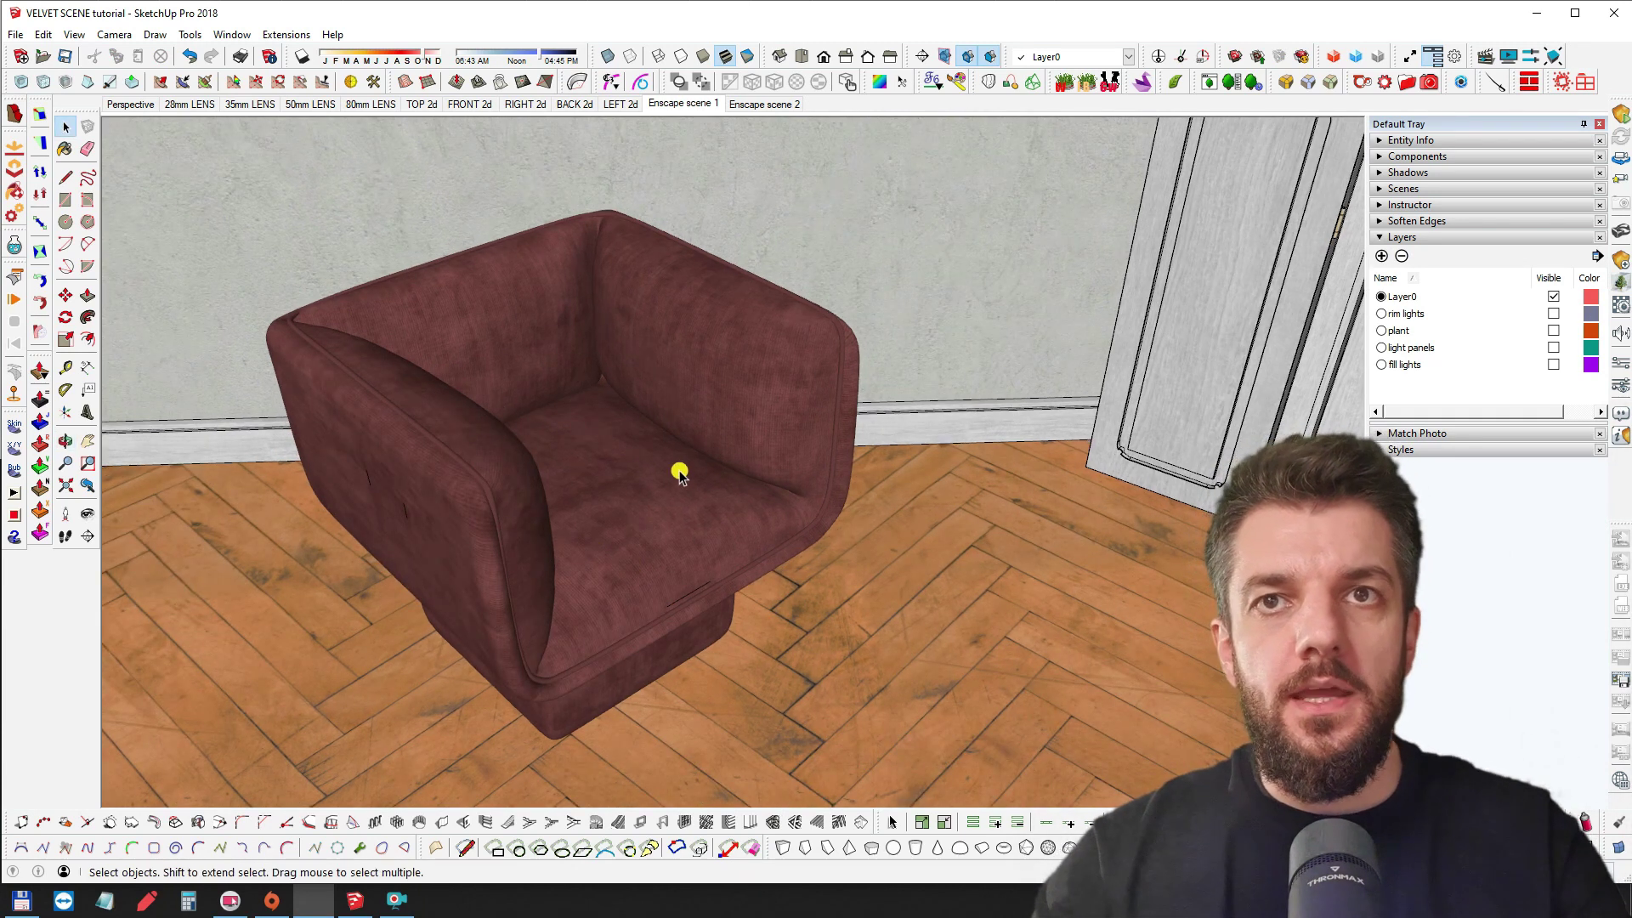
middle_click_drag(632, 533, 509, 280)
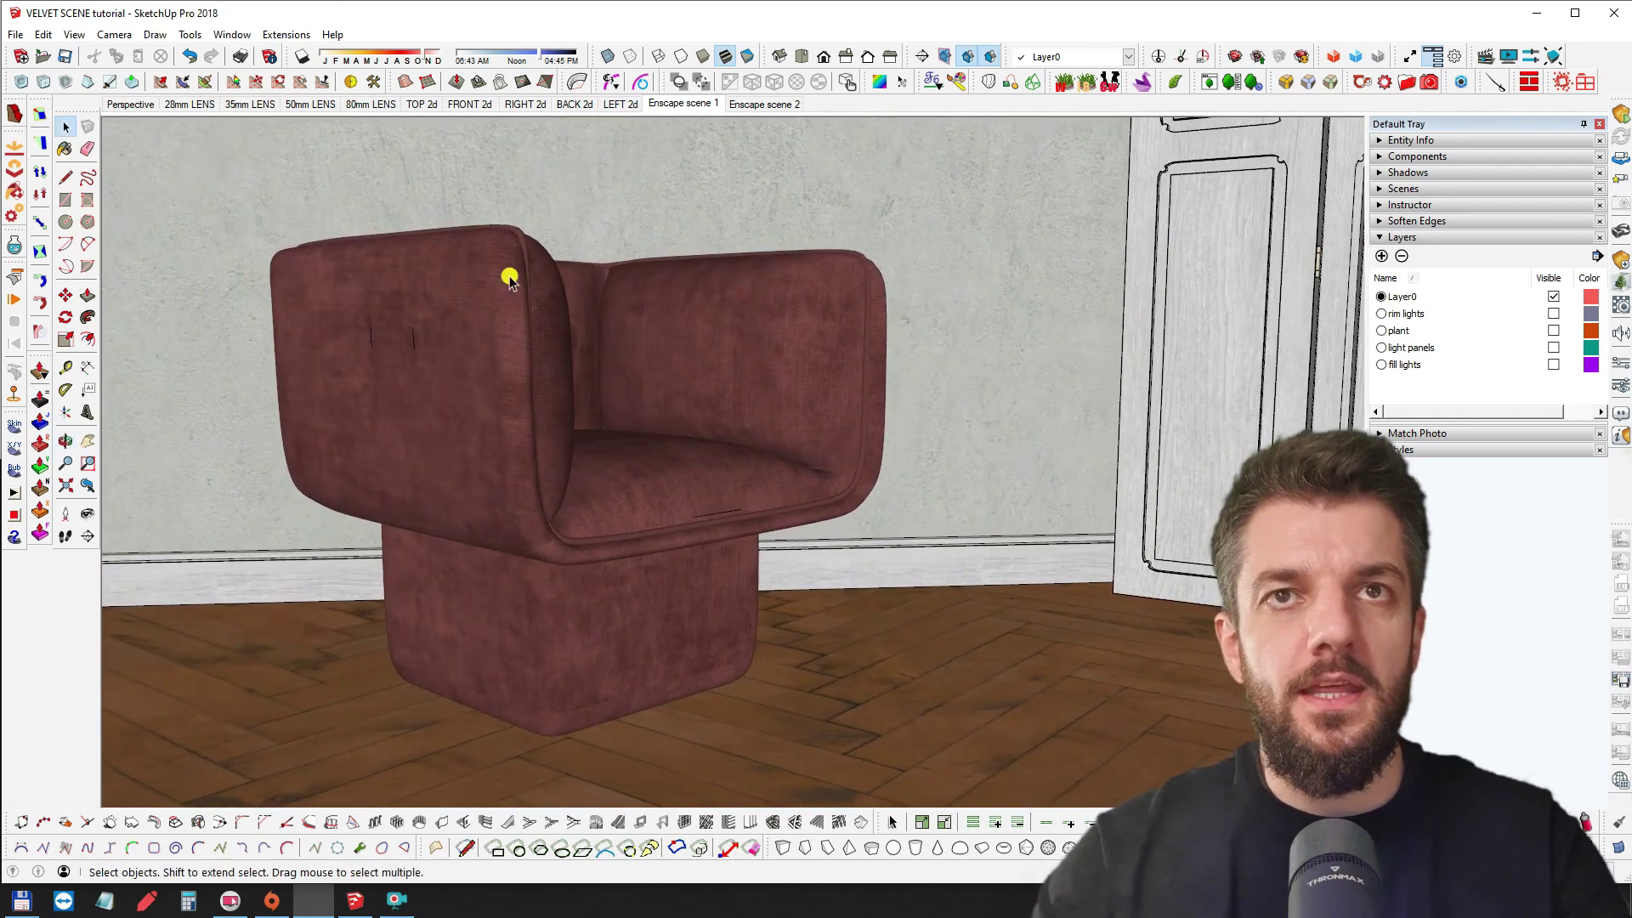
middle_click_drag(653, 427, 444, 503)
scroll(630, 485, "down", 2)
middle_click_drag(630, 485, 815, 485)
mouse_move(711, 495)
middle_mouse_down()
mouse_move(648, 484)
mouse_move(645, 499)
mouse_move(451, 532)
mouse_move(550, 510)
mouse_move(703, 503)
mouse_move(697, 517)
middle_mouse_up()
scroll(645, 484, "down", 5)
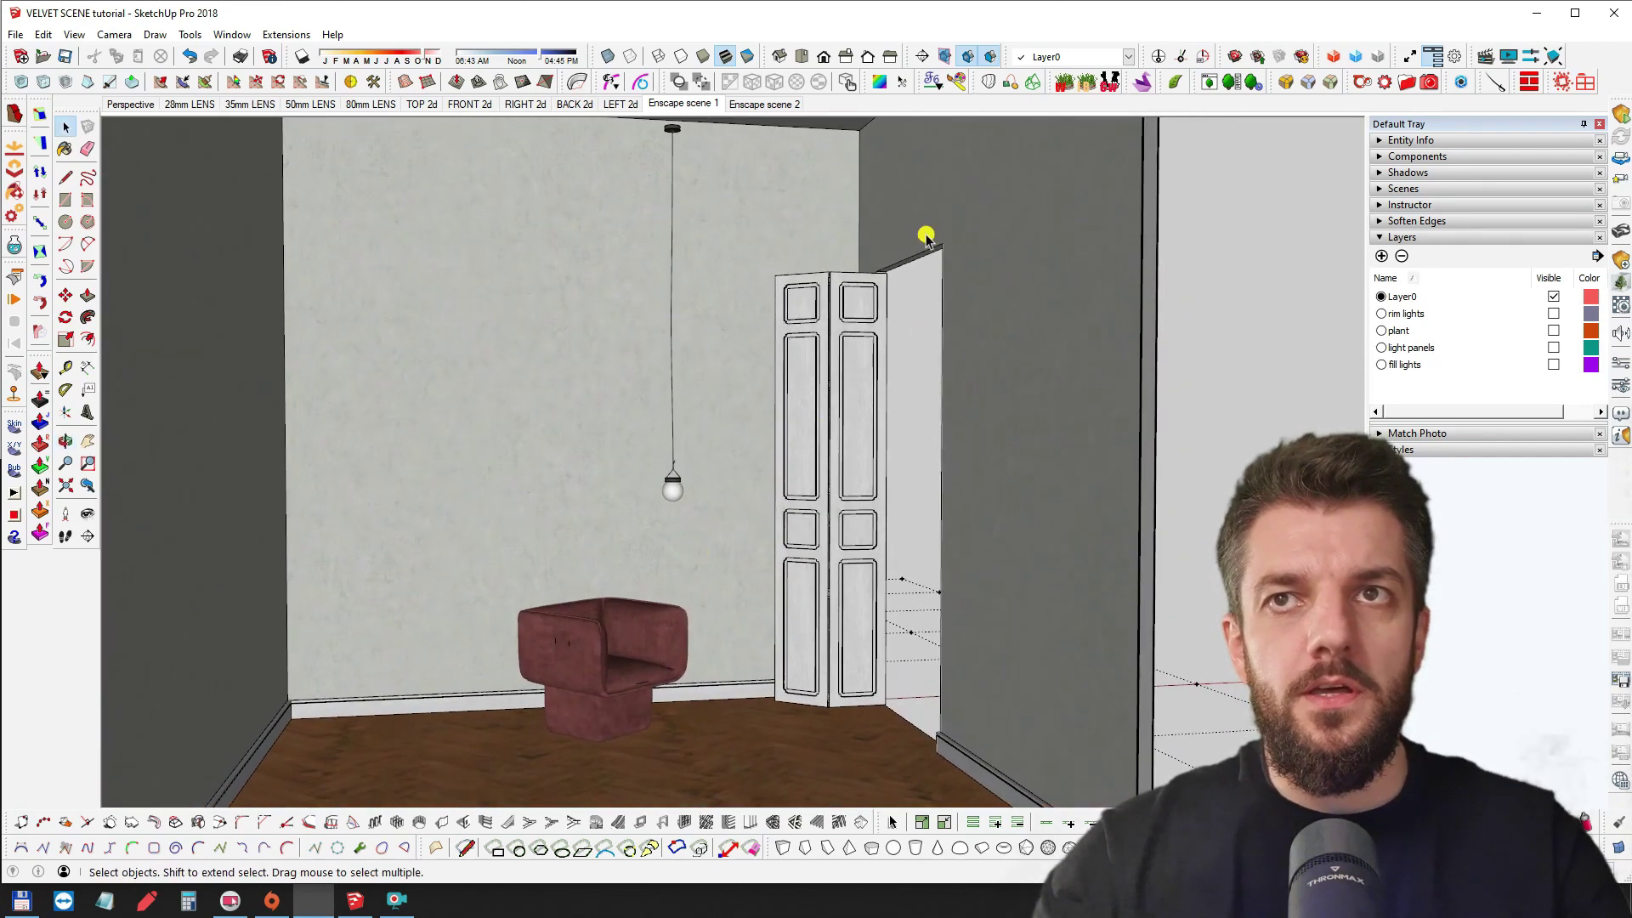
scroll(791, 354, "down", 5)
middle_click_drag(790, 353, 638, 442)
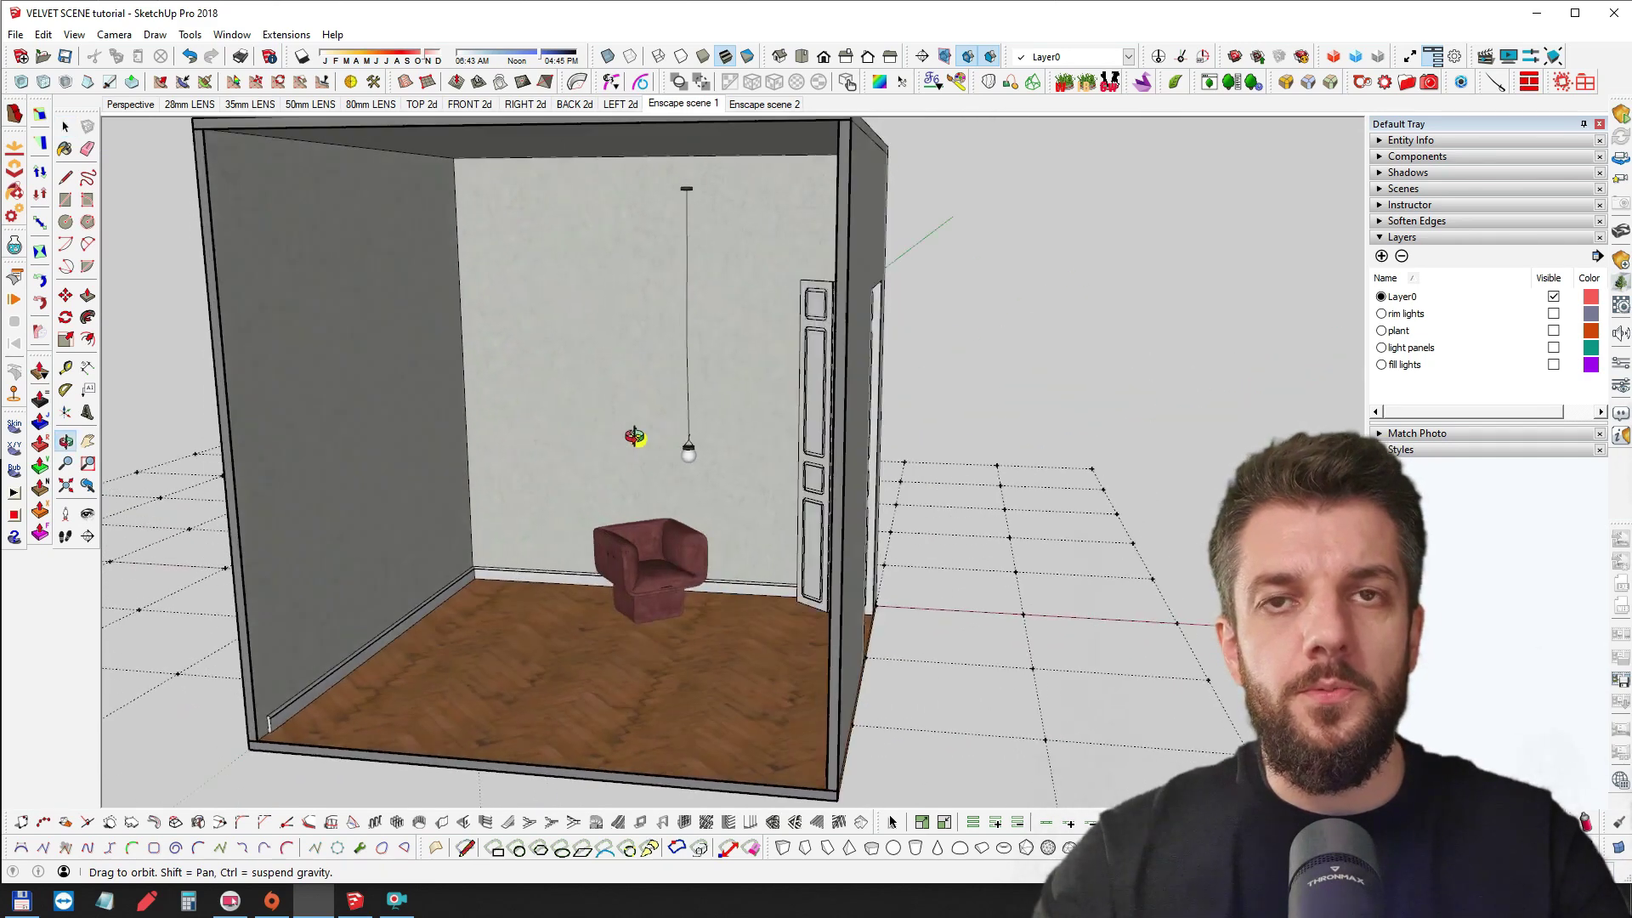
scroll(728, 393, "up", 10)
key("space")
middle_click_drag(715, 507, 750, 481)
scroll(740, 474, "up", 3)
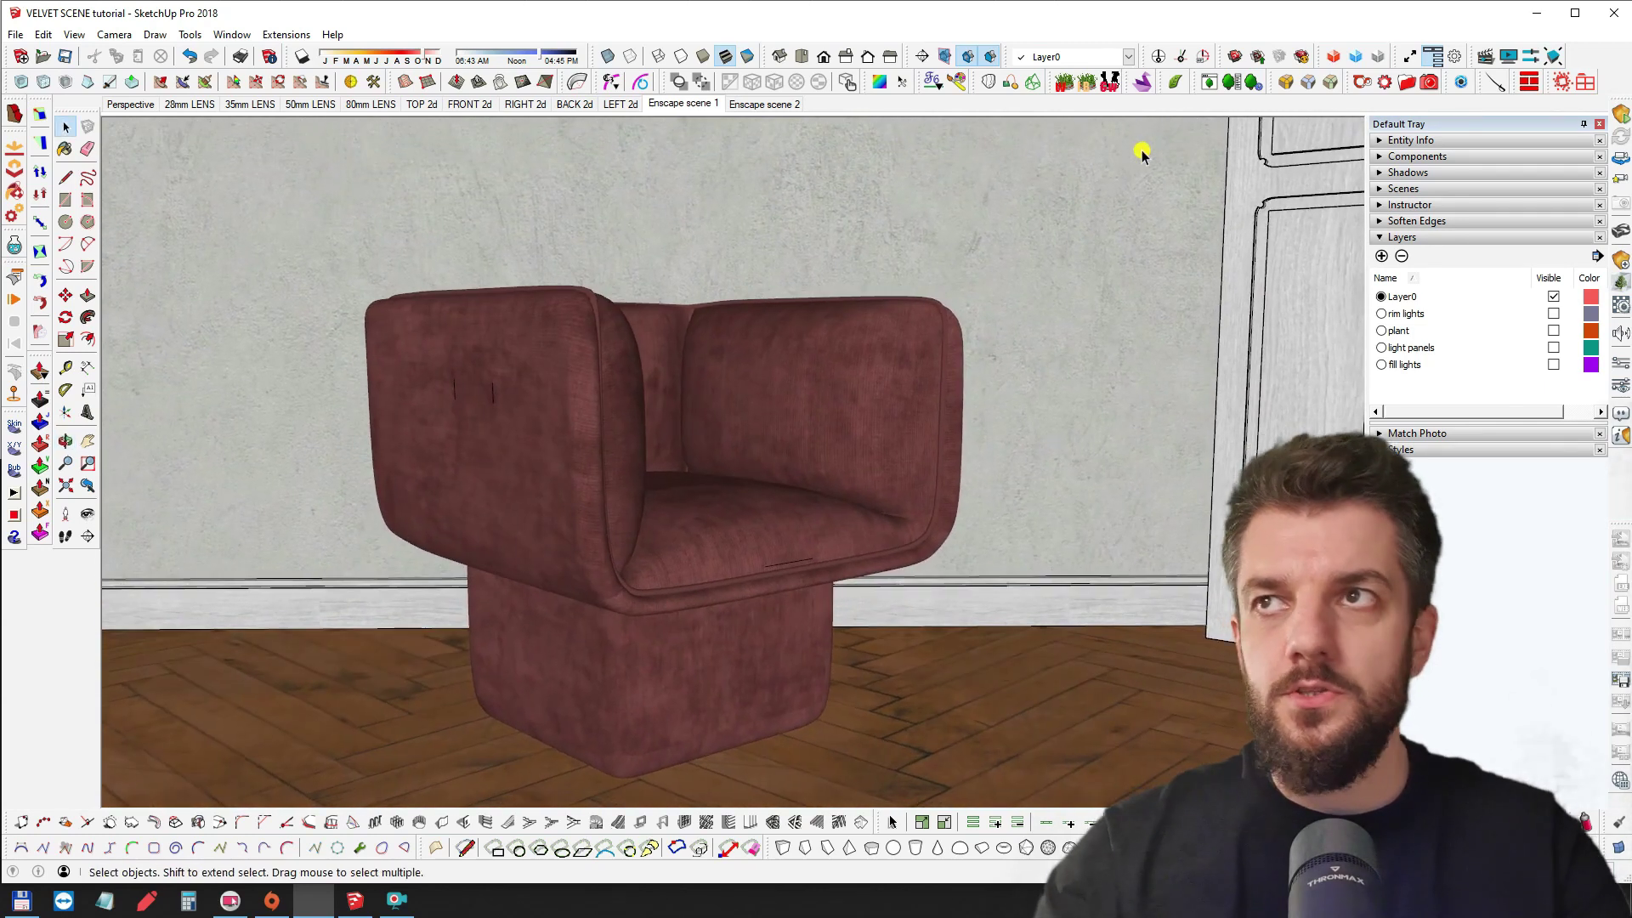
Start the Enscape render of the armchair scene and show the room's doorway from outside
left_click(1620, 116)
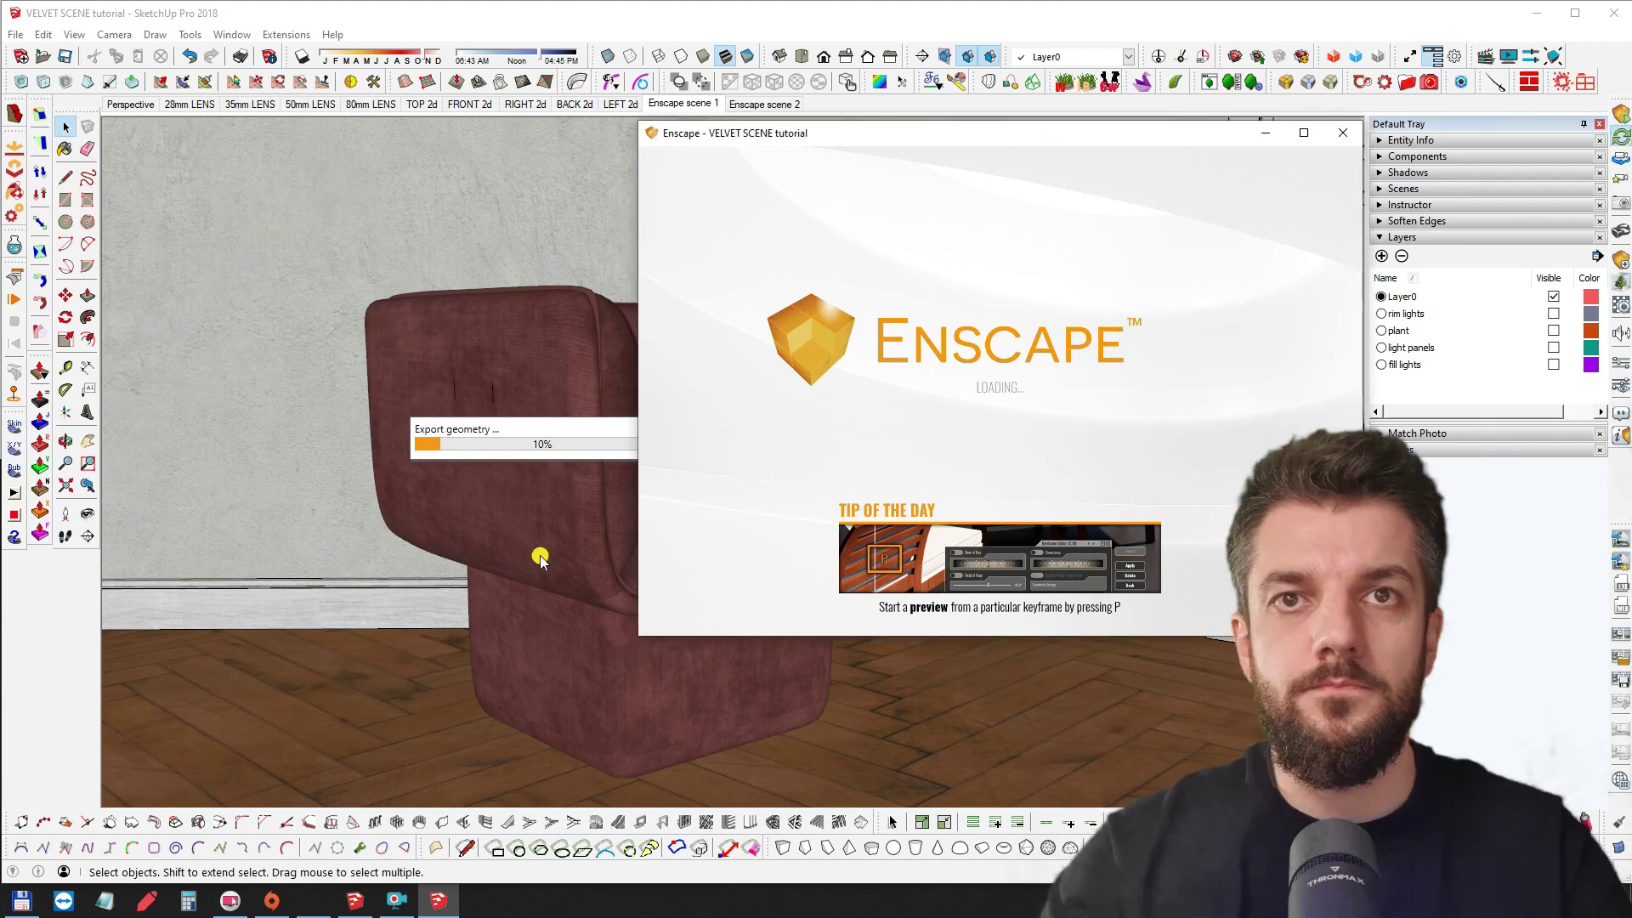
mouse_move(480, 434)
middle_mouse_down()
mouse_move(486, 474)
mouse_move(473, 455)
mouse_move(494, 459)
middle_mouse_up()
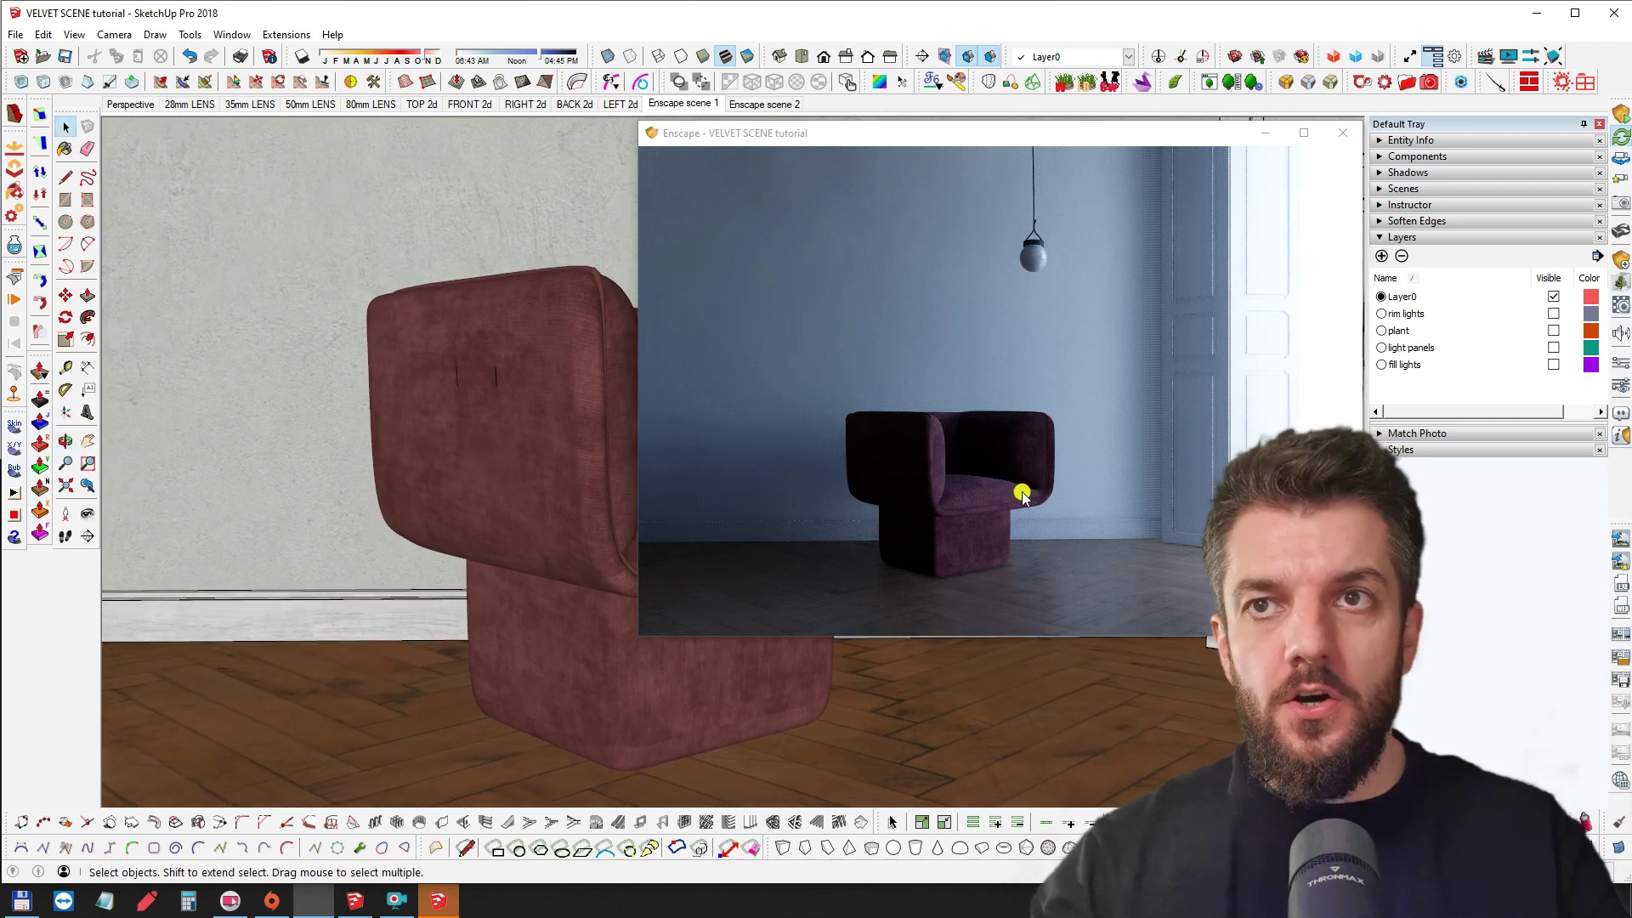
mouse_move(546, 449)
middle_mouse_down()
mouse_move(420, 579)
mouse_move(426, 545)
mouse_move(466, 539)
mouse_move(382, 562)
middle_mouse_up()
scroll(516, 446, "down", 5)
scroll(426, 545, "down", 3)
middle_click_drag(539, 531, 327, 582, "shift")
mouse_move(484, 417)
middle_mouse_down()
mouse_move(262, 401)
mouse_move(343, 394)
mouse_move(351, 482)
middle_mouse_up()
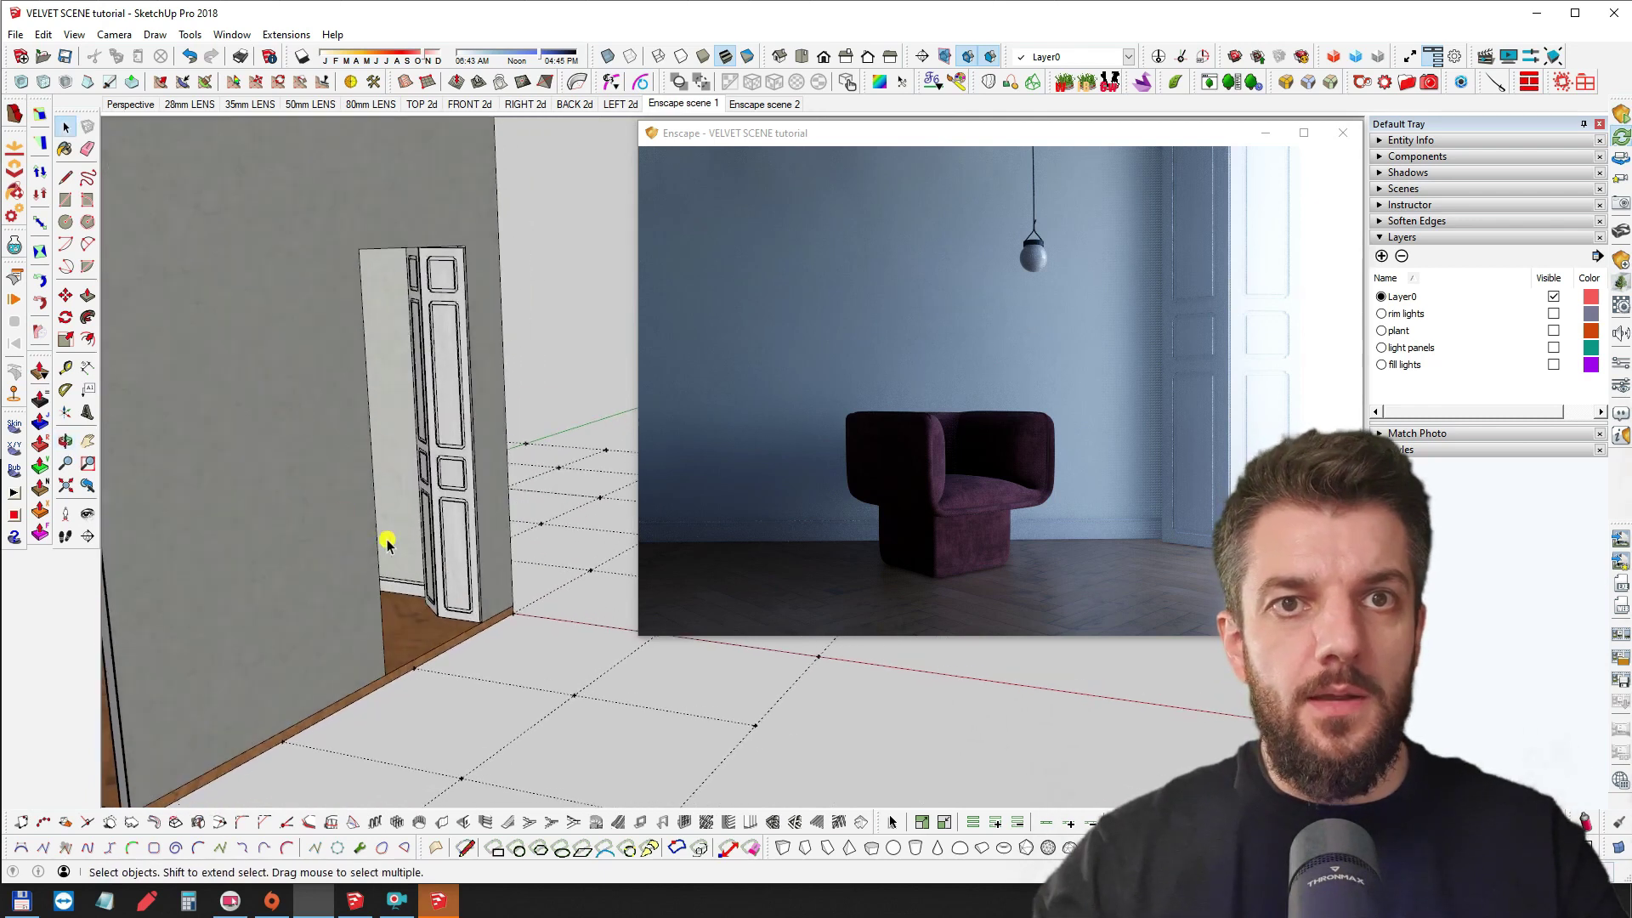
Open the Enscape Objects window beside the render and make the light panels layer visible
left_click(1623, 258)
left_click_drag(9, 146, 374, 151)
mouse_move(422, 577)
middle_mouse_down()
mouse_move(375, 565)
mouse_move(514, 561)
middle_mouse_up()
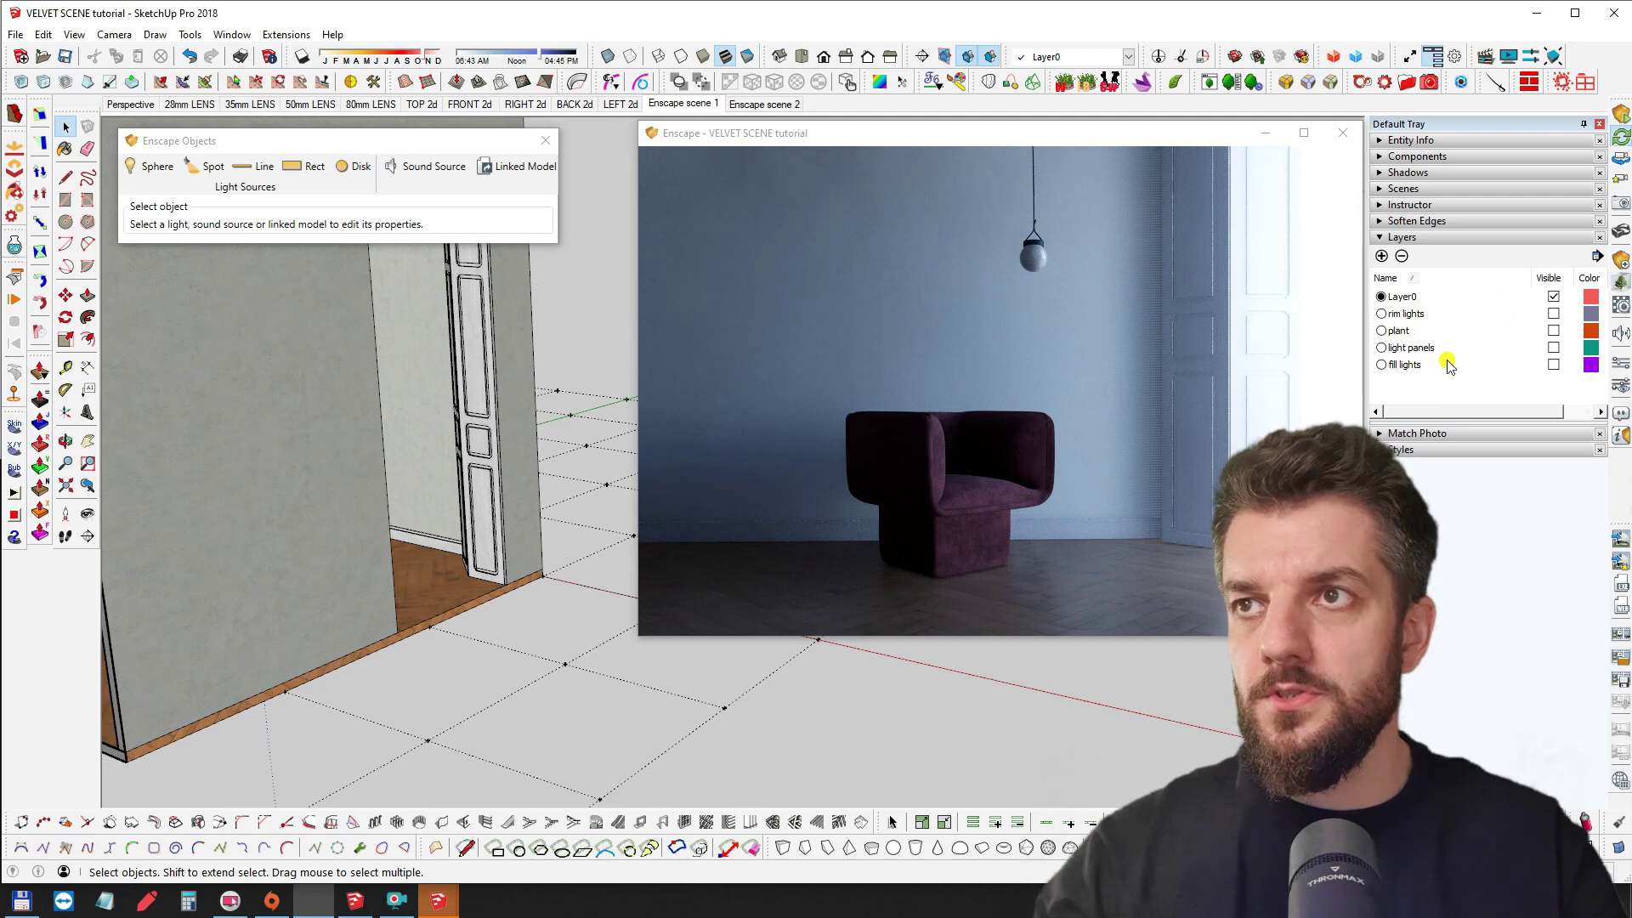
left_click(1554, 347)
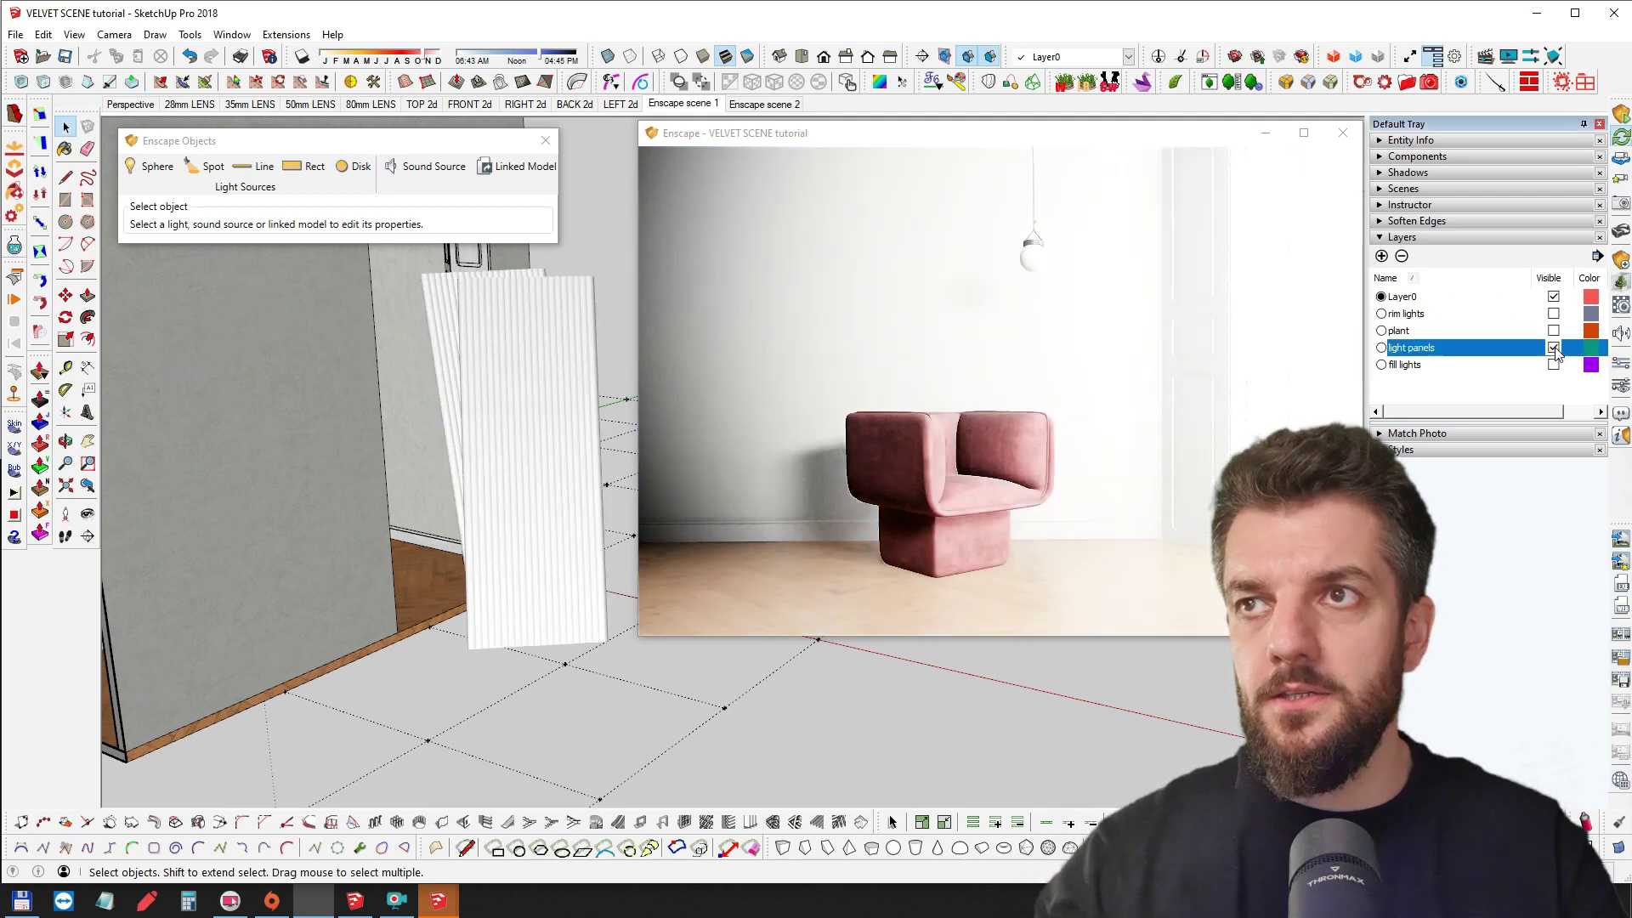
middle_click_drag(364, 495, 405, 499)
mouse_move(459, 430)
middle_mouse_down()
mouse_move(474, 437)
mouse_move(474, 408)
mouse_move(400, 514)
middle_mouse_up()
scroll(453, 371, "up", 10)
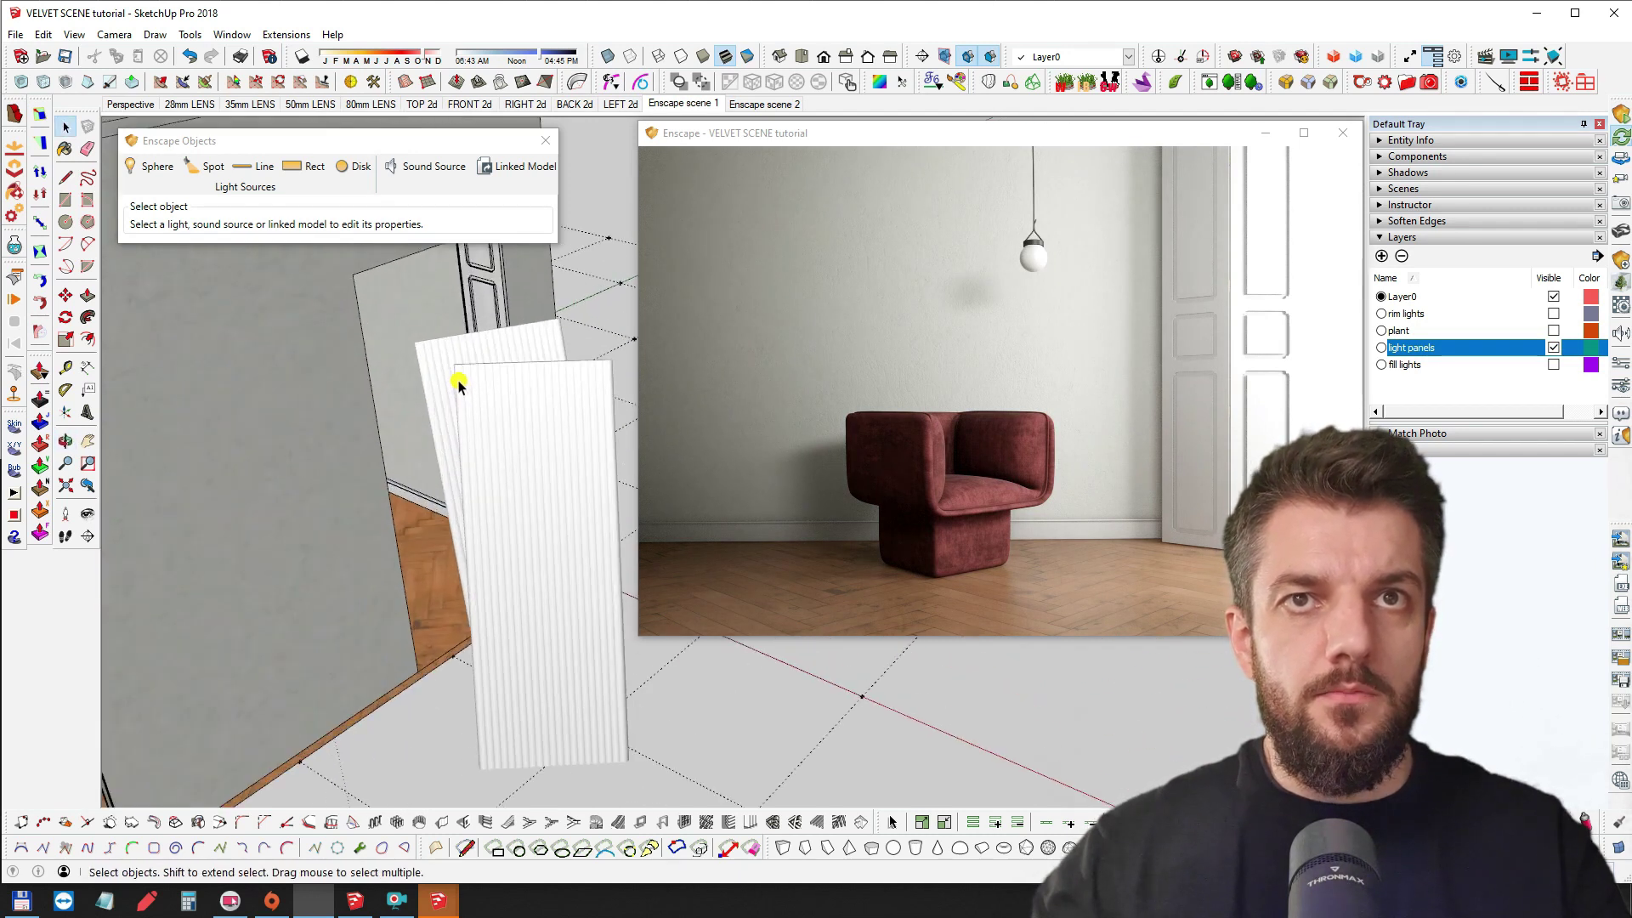
Open the front light panel outside the doorway and set its first line light's luminous intensity to 126,864 cd
left_click(455, 365)
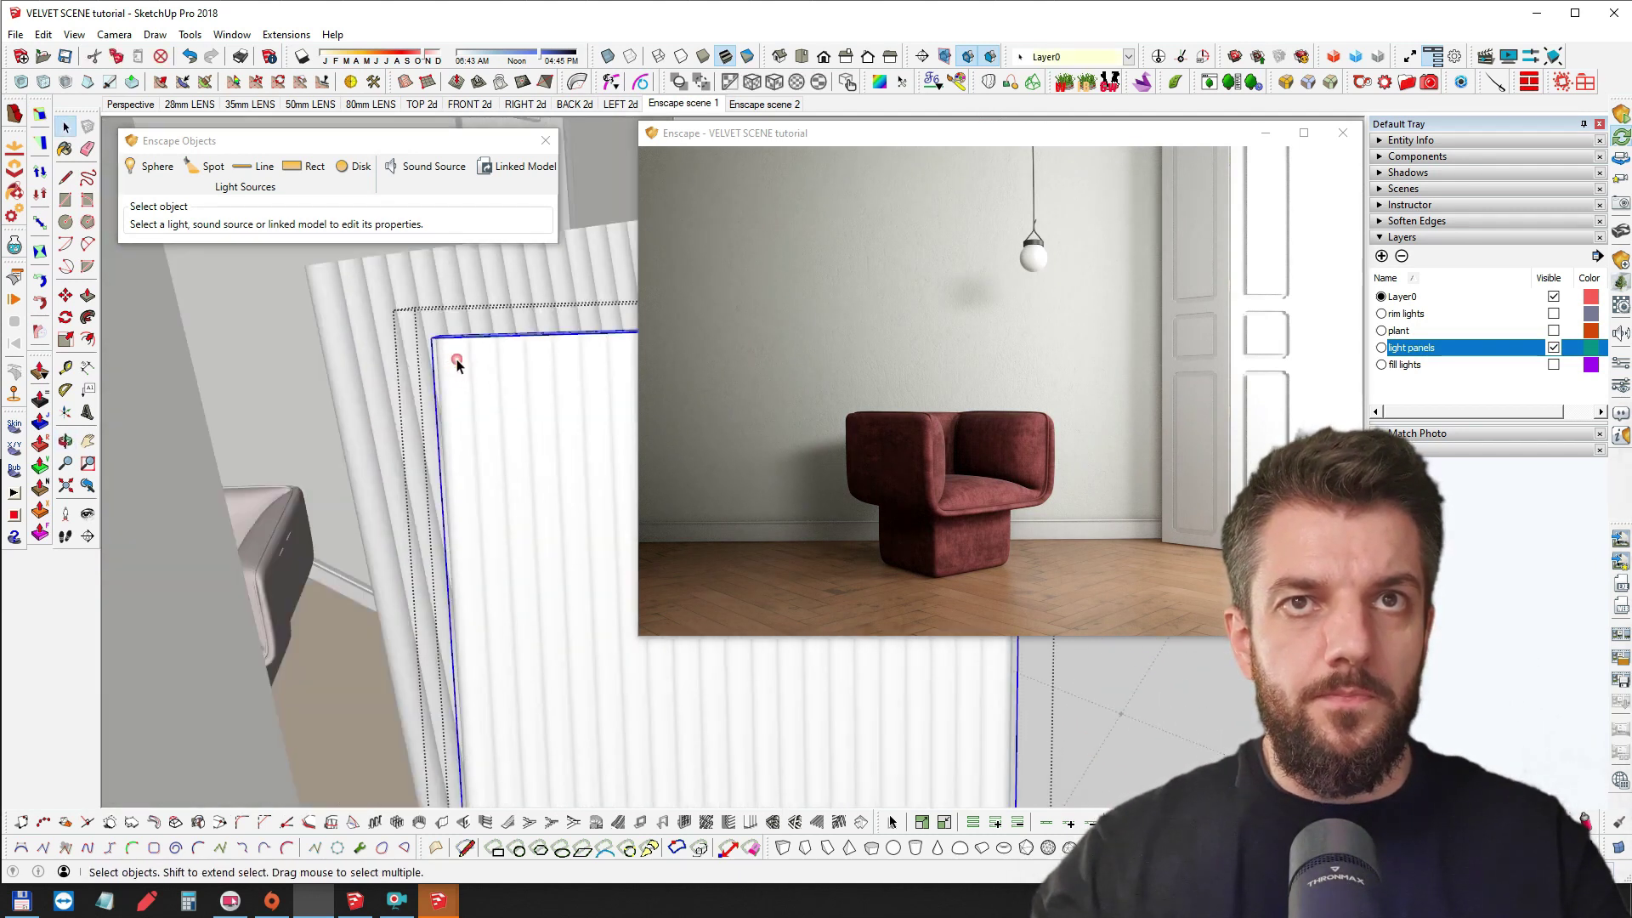
left_click(456, 359)
scroll(449, 363, "down", 1)
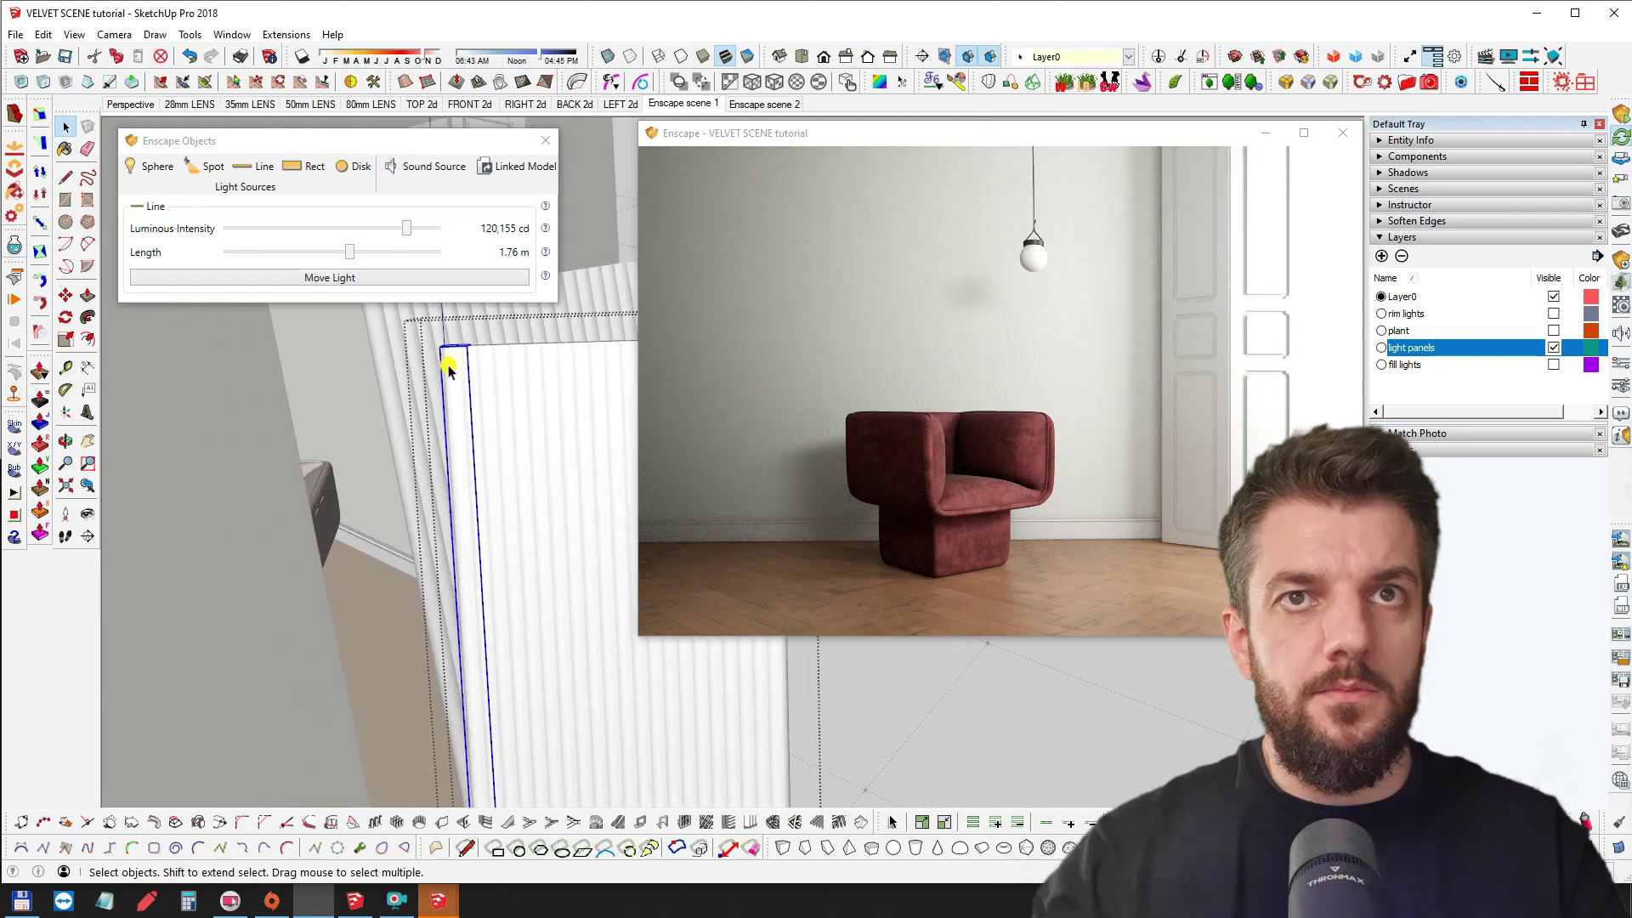
middle_click_drag(579, 340, 367, 327)
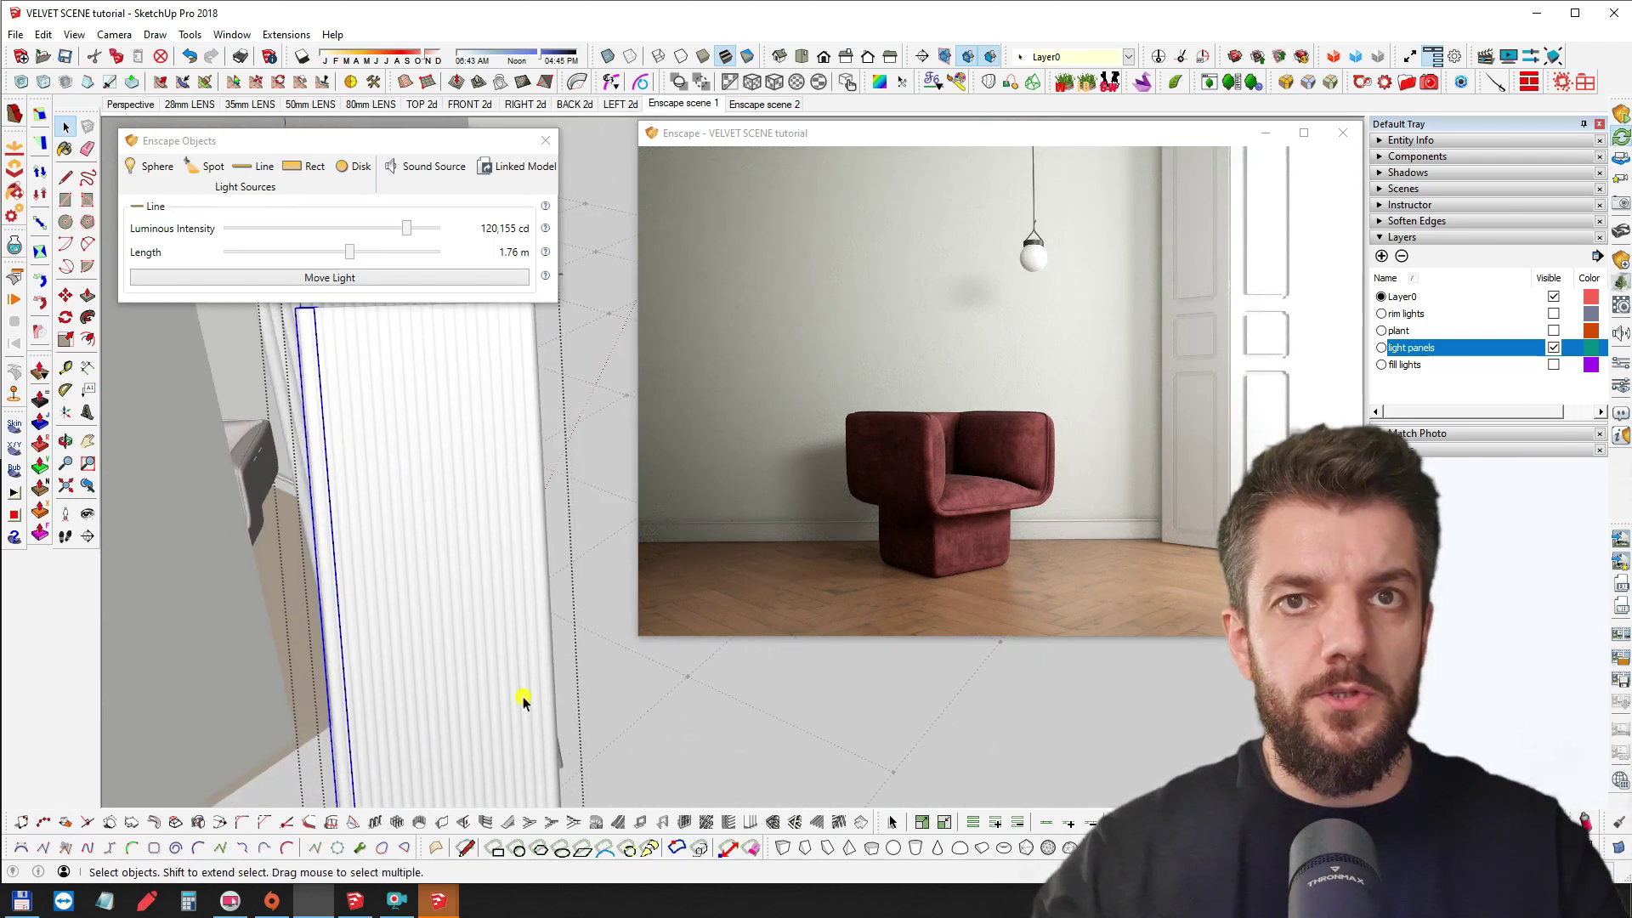
middle_click_drag(421, 483, 371, 419)
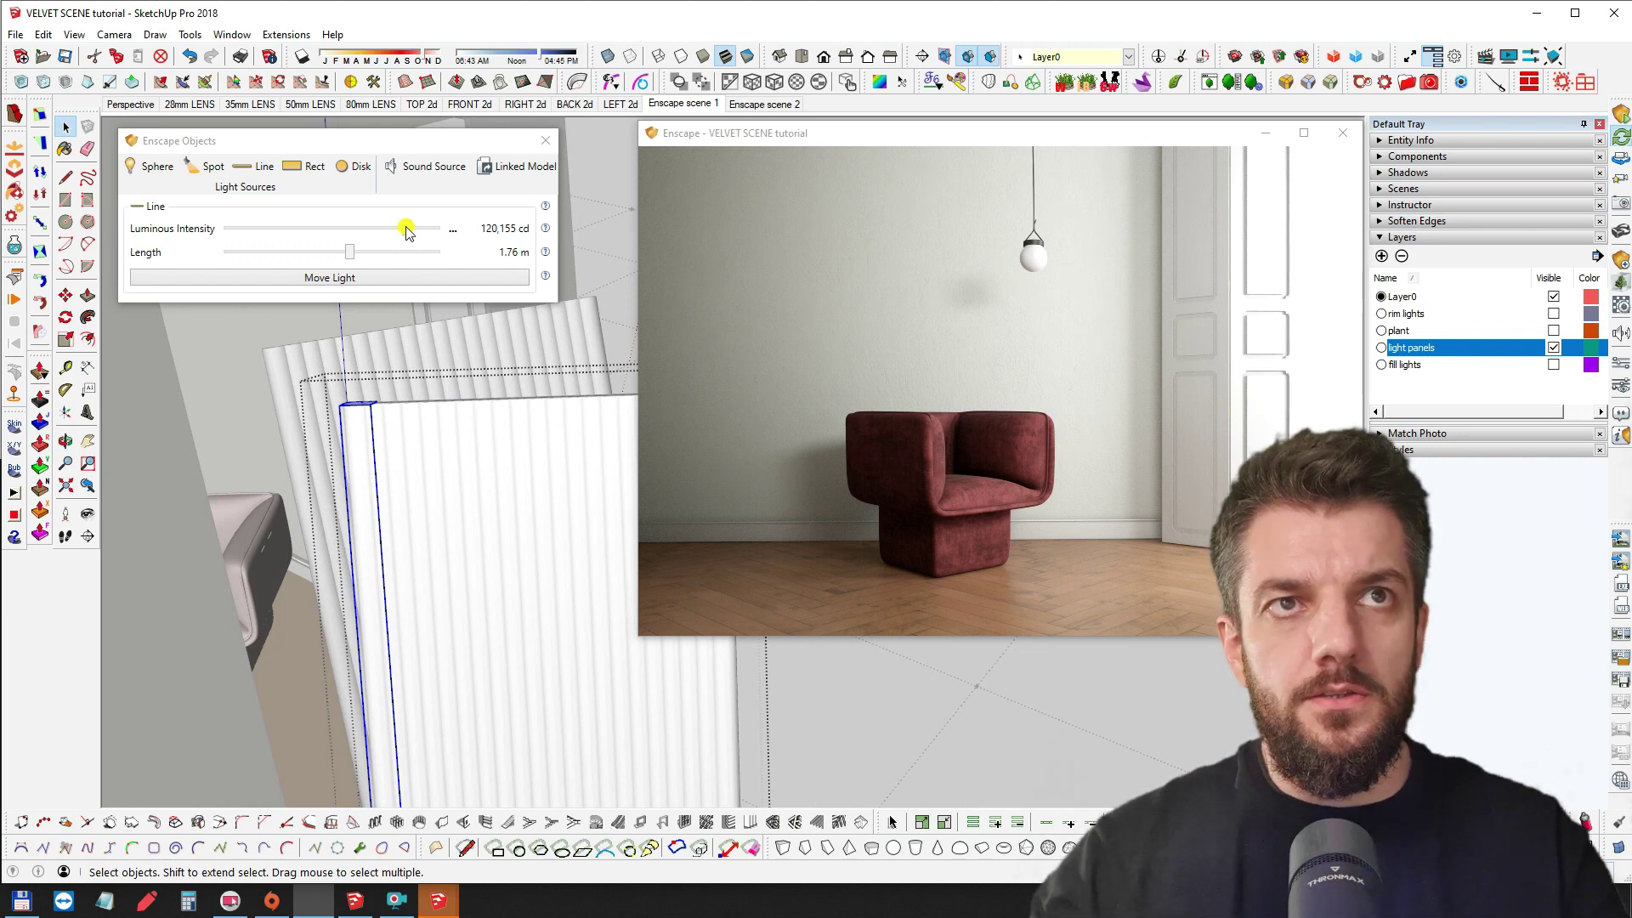
left_click_drag(406, 230, 409, 232)
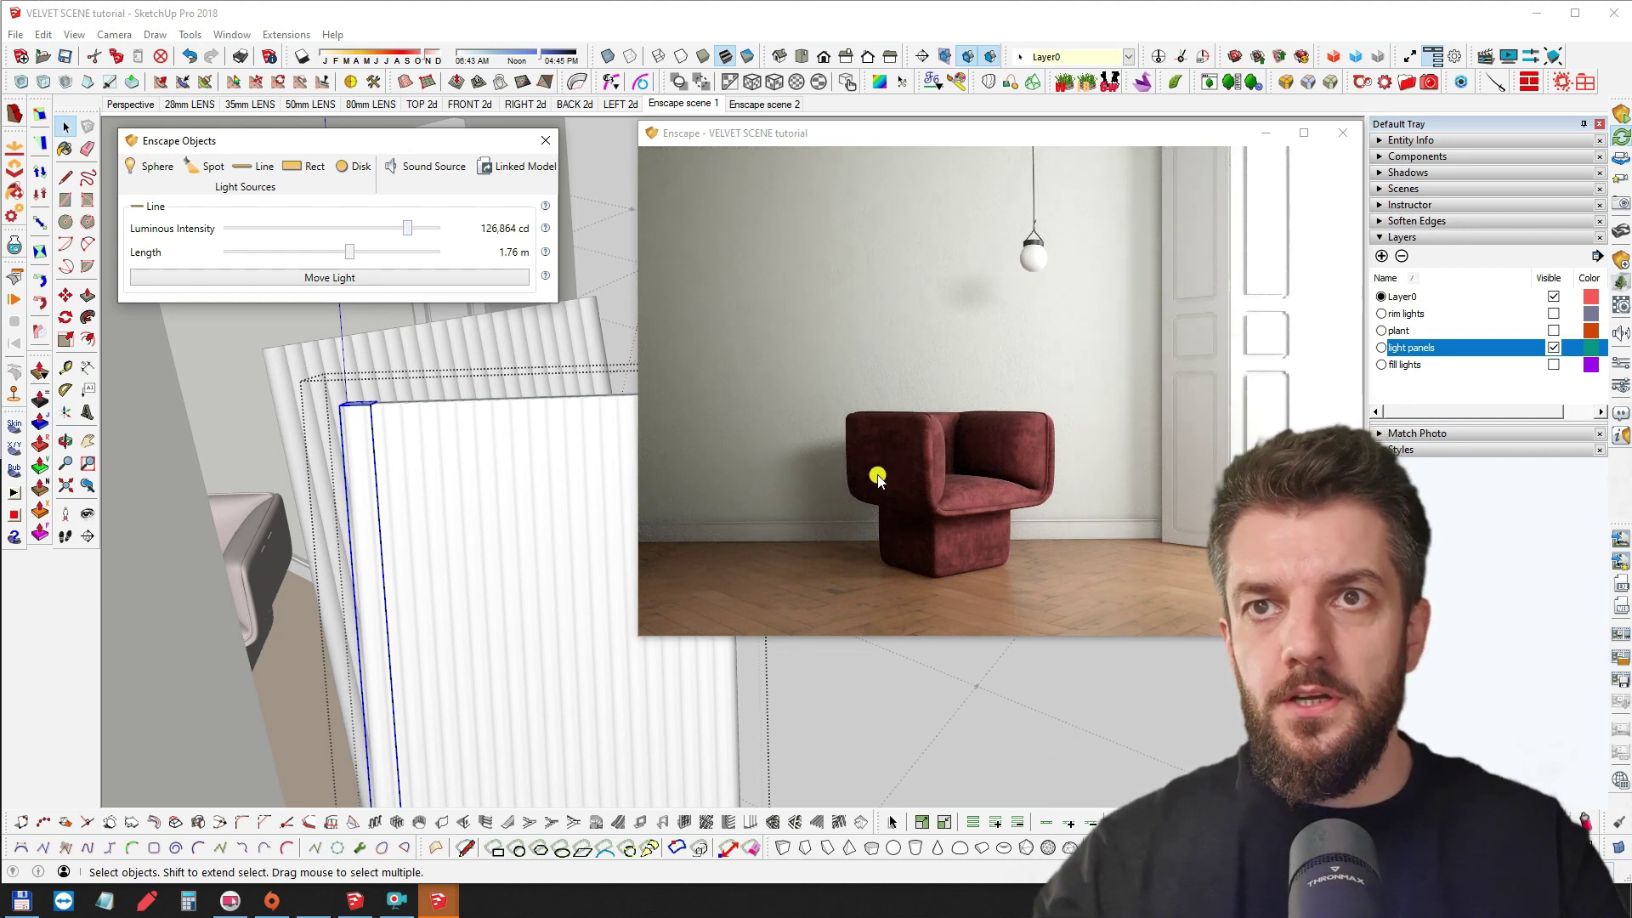
Close the light settings and examine how the light panels are placed outside the doorway and in the room
left_click(544, 142)
scroll(539, 462, "down", 6)
mouse_move(539, 462)
middle_mouse_down("shift")
mouse_move(495, 448)
mouse_move(514, 459)
middle_mouse_up("shift")
key("space")
left_click(514, 459)
left_click(547, 329)
left_click(514, 463)
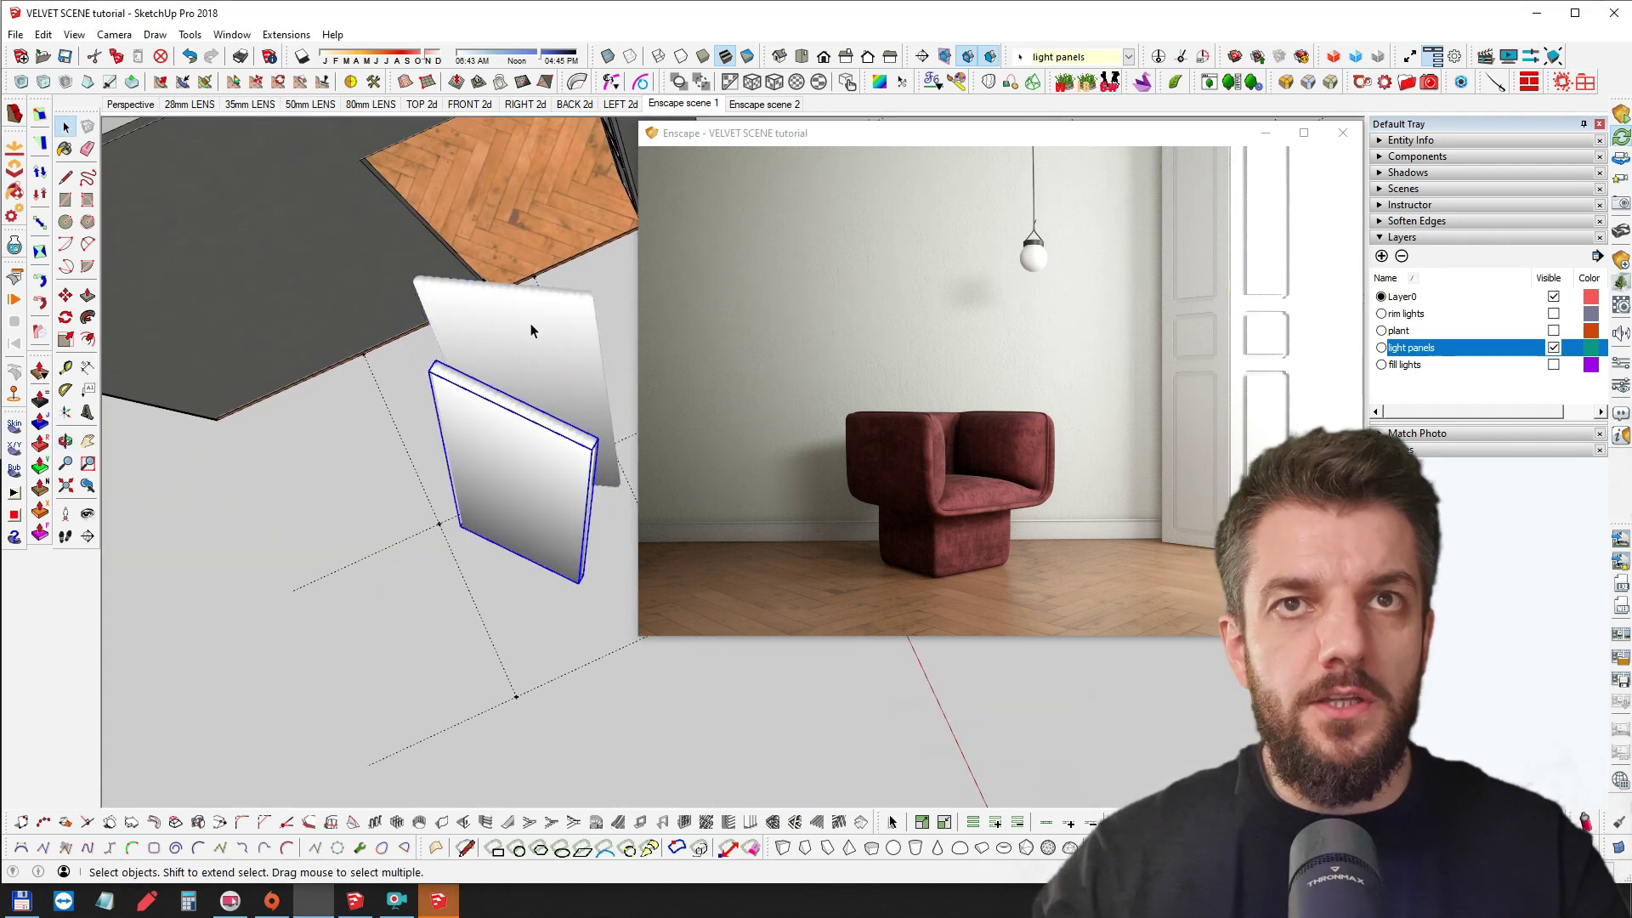
mouse_move(502, 357)
middle_mouse_down()
mouse_move(572, 273)
mouse_move(502, 330)
middle_mouse_up()
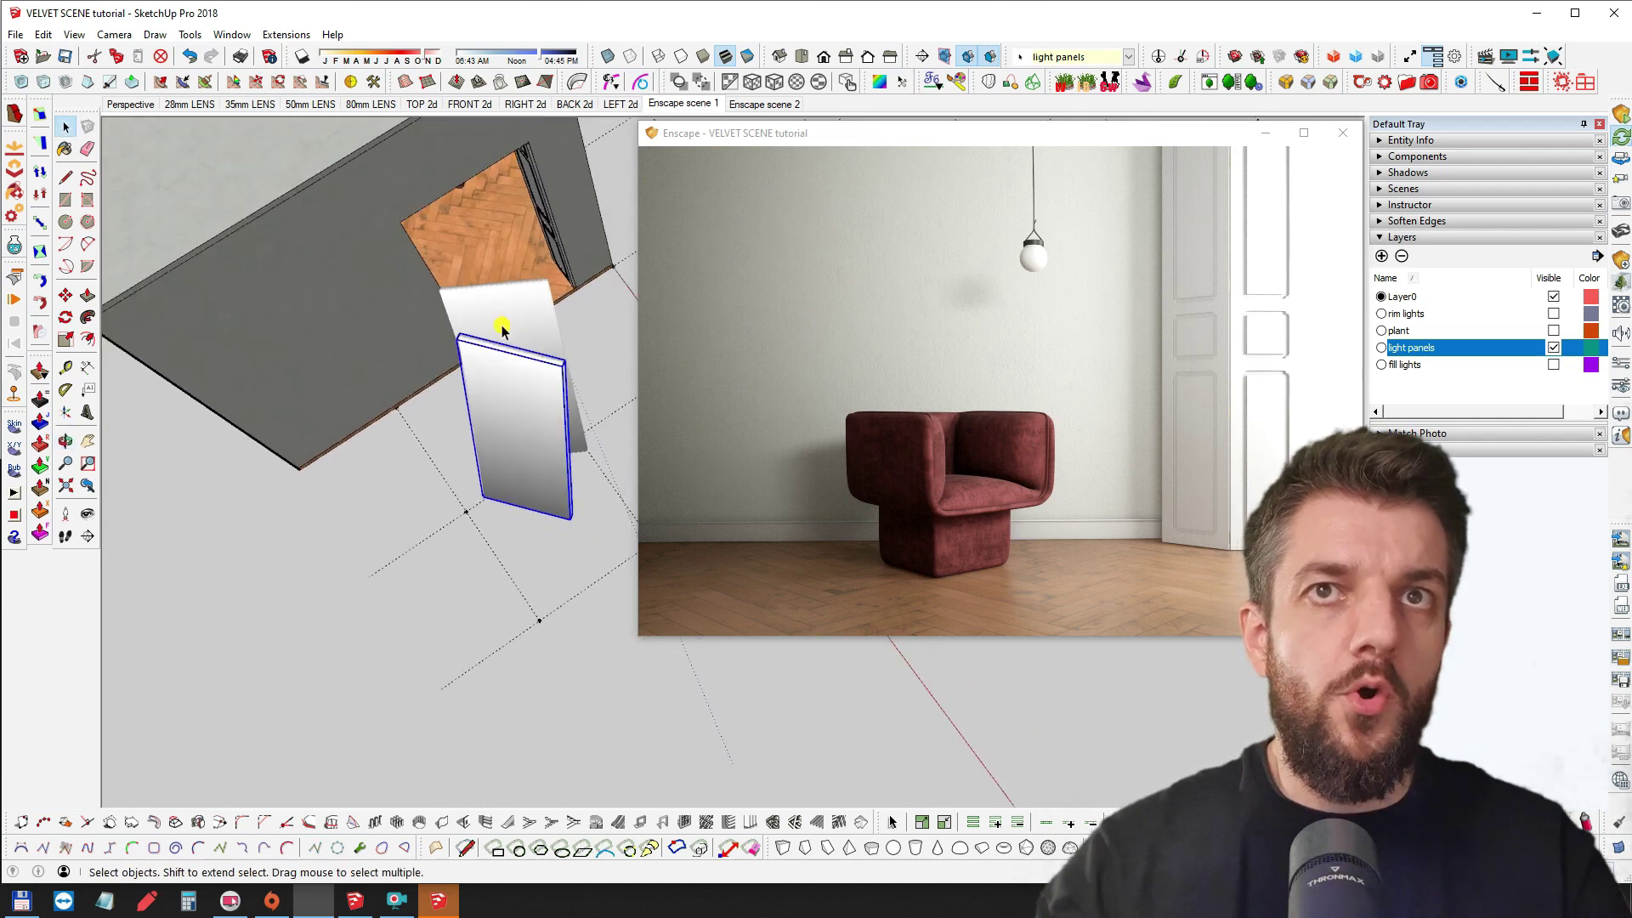
mouse_move(411, 459)
middle_mouse_down()
mouse_move(462, 321)
mouse_move(543, 357)
mouse_move(462, 375)
mouse_move(386, 451)
mouse_move(445, 324)
mouse_move(390, 448)
mouse_move(473, 320)
mouse_move(493, 365)
mouse_move(565, 273)
mouse_move(753, 328)
middle_mouse_up()
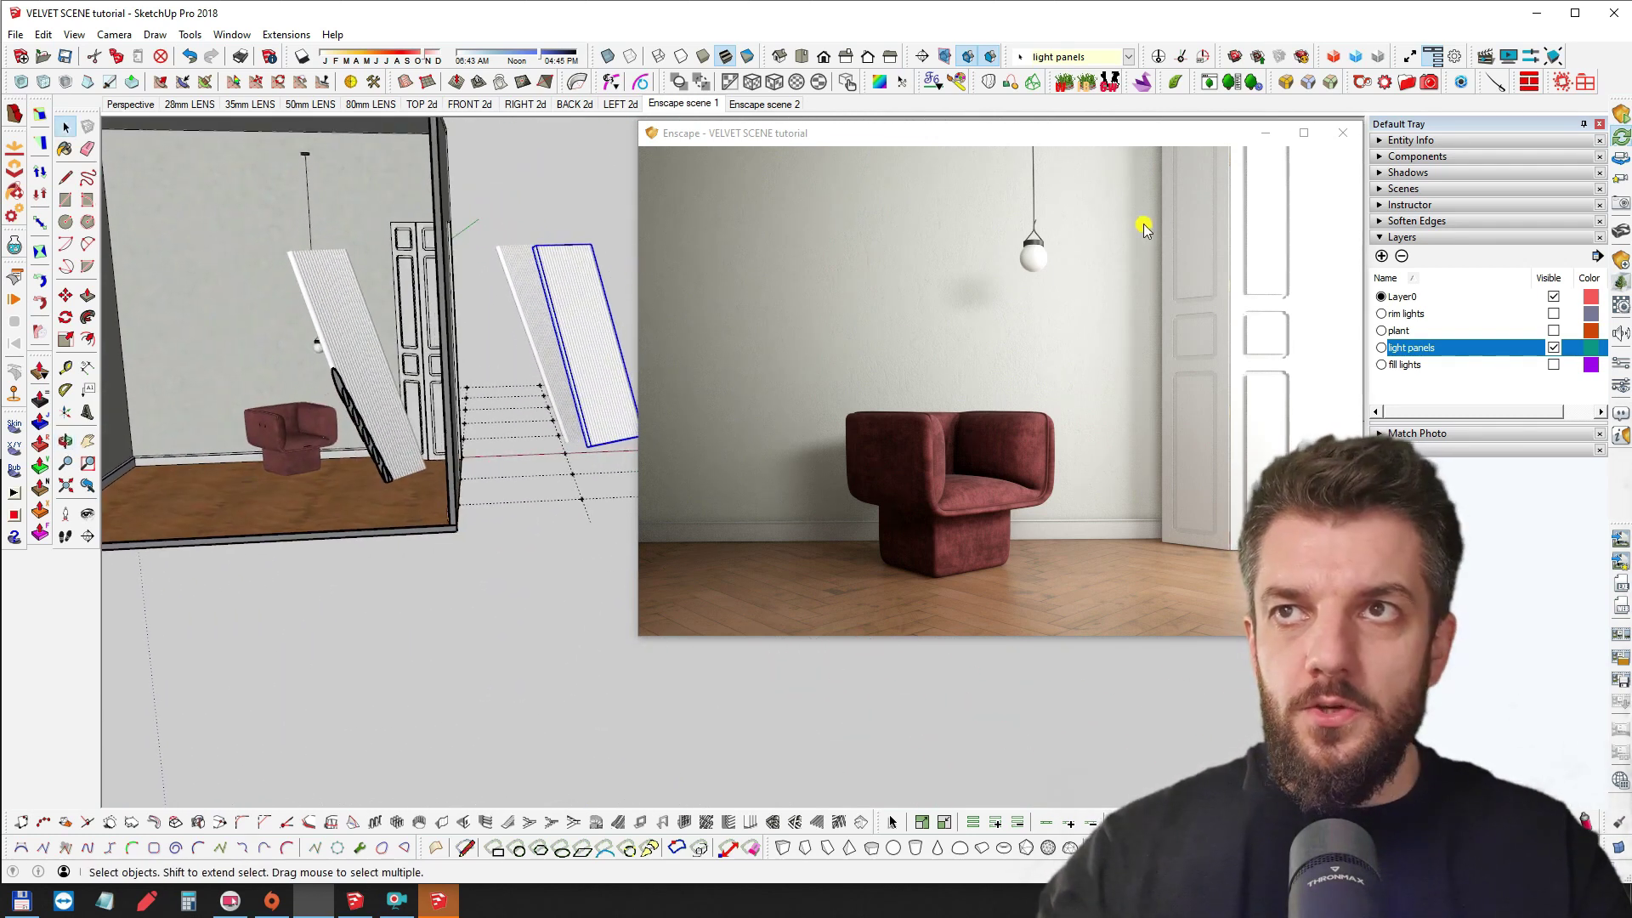
left_click_drag(1078, 431, 1001, 467)
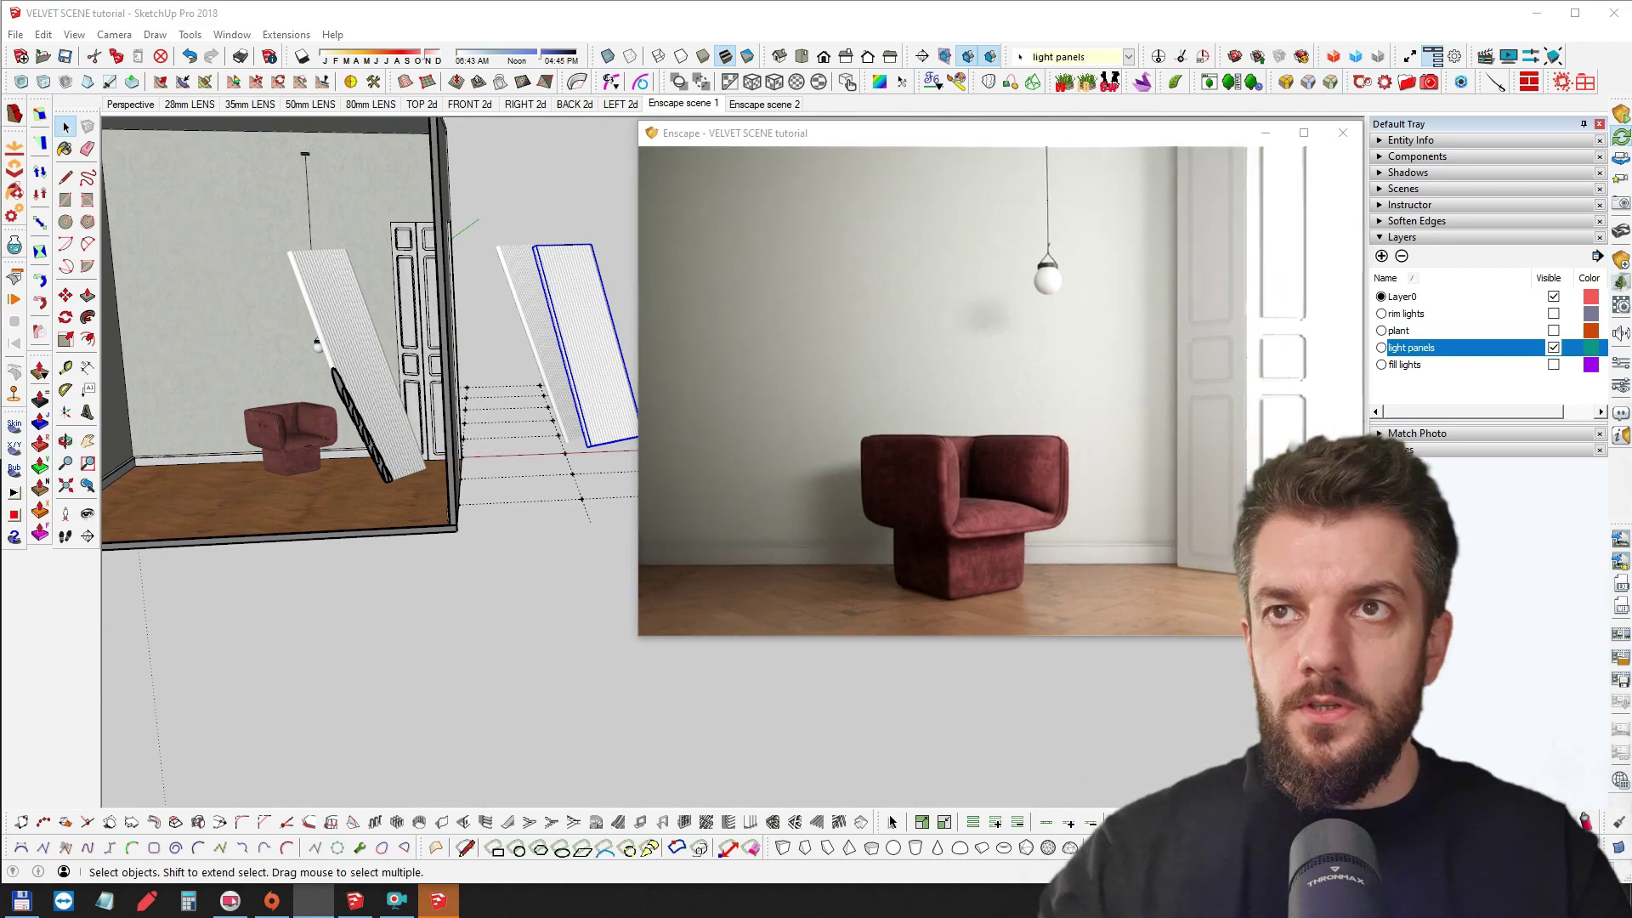
middle_click_drag(391, 399, 364, 462)
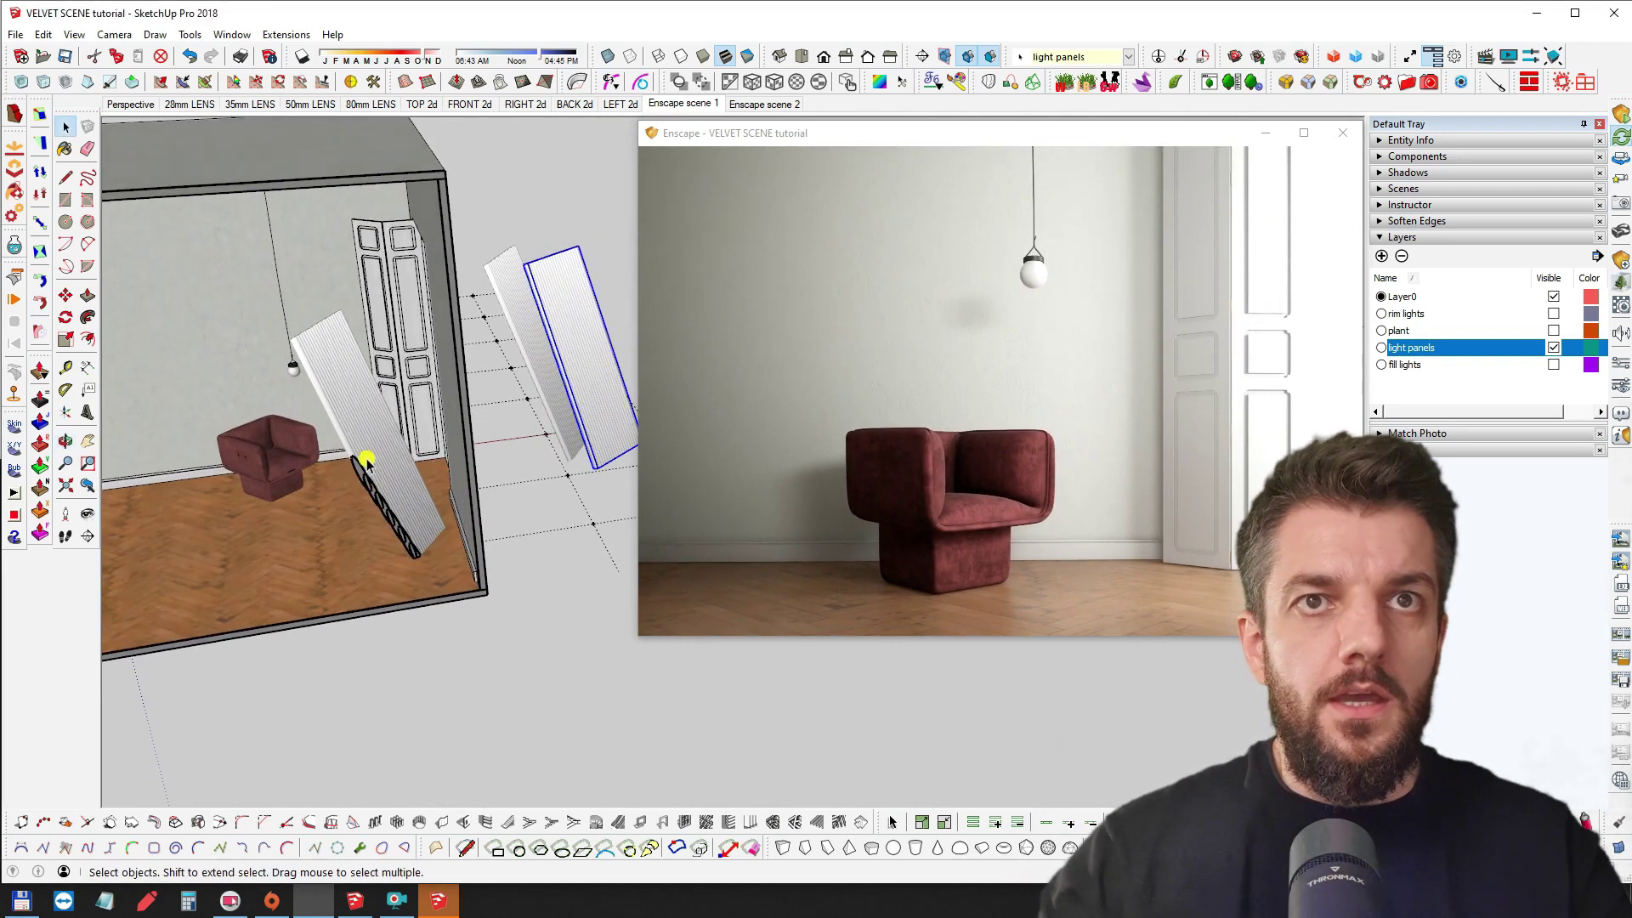
Delete the tilted light panel inside the room to compare the render, and undo the deletion
left_click(356, 415)
mouse_move(417, 389)
middle_mouse_down()
mouse_move(323, 473)
mouse_move(605, 456)
middle_mouse_up()
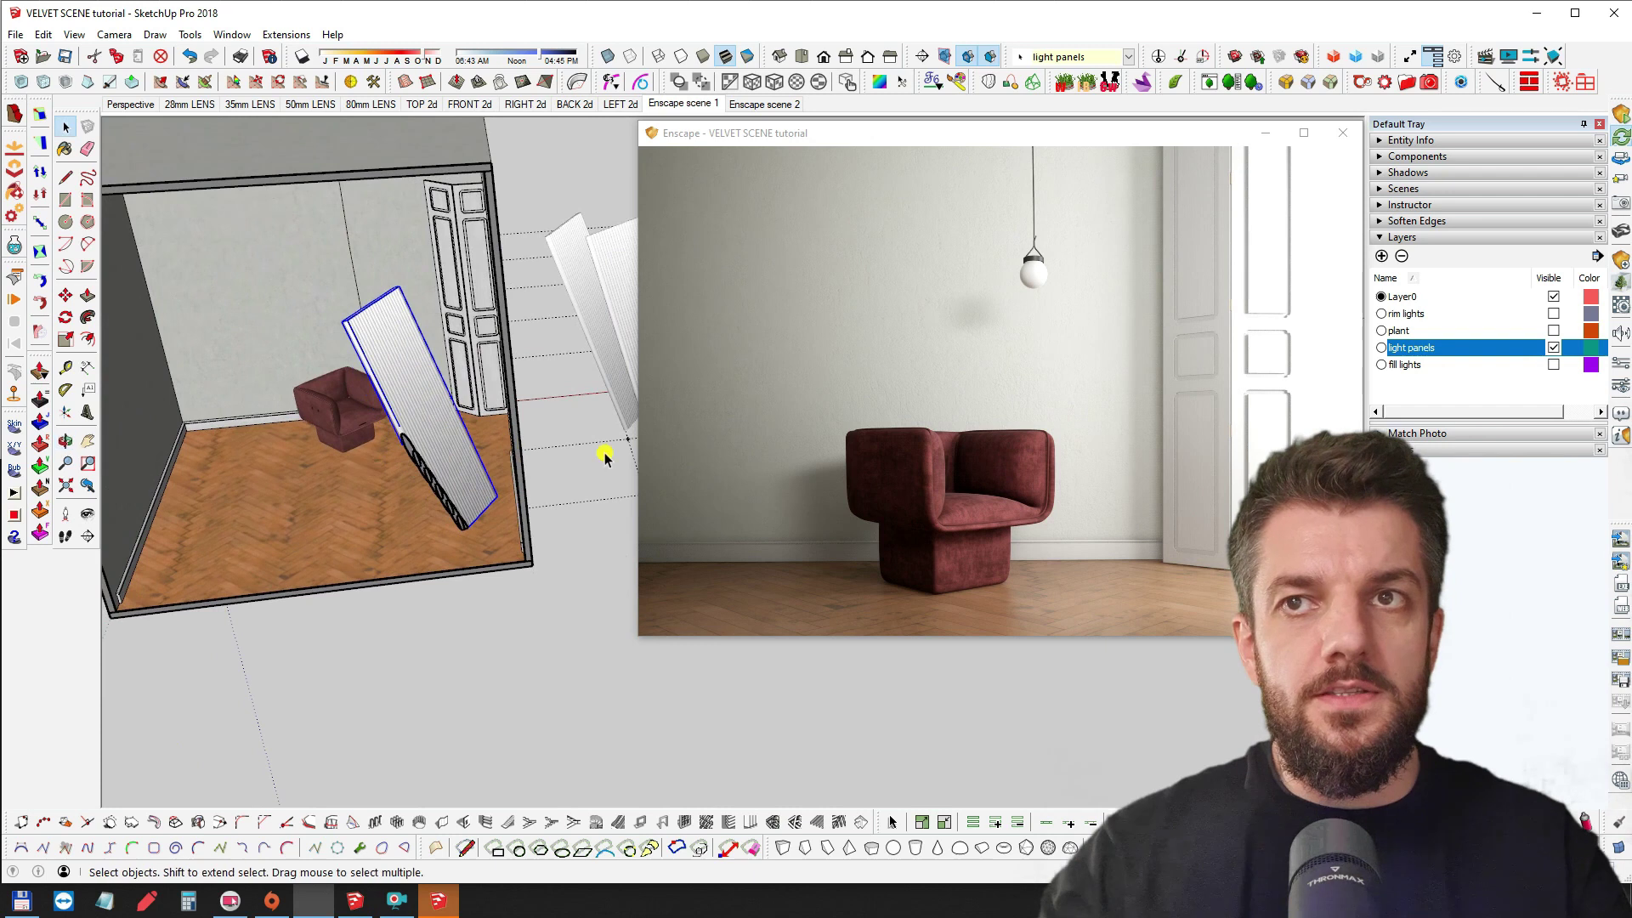
middle_click_drag(943, 474, 943, 456)
mouse_move(344, 397)
middle_mouse_down()
mouse_move(329, 420)
mouse_move(400, 365)
mouse_move(420, 378)
mouse_move(395, 374)
middle_mouse_up()
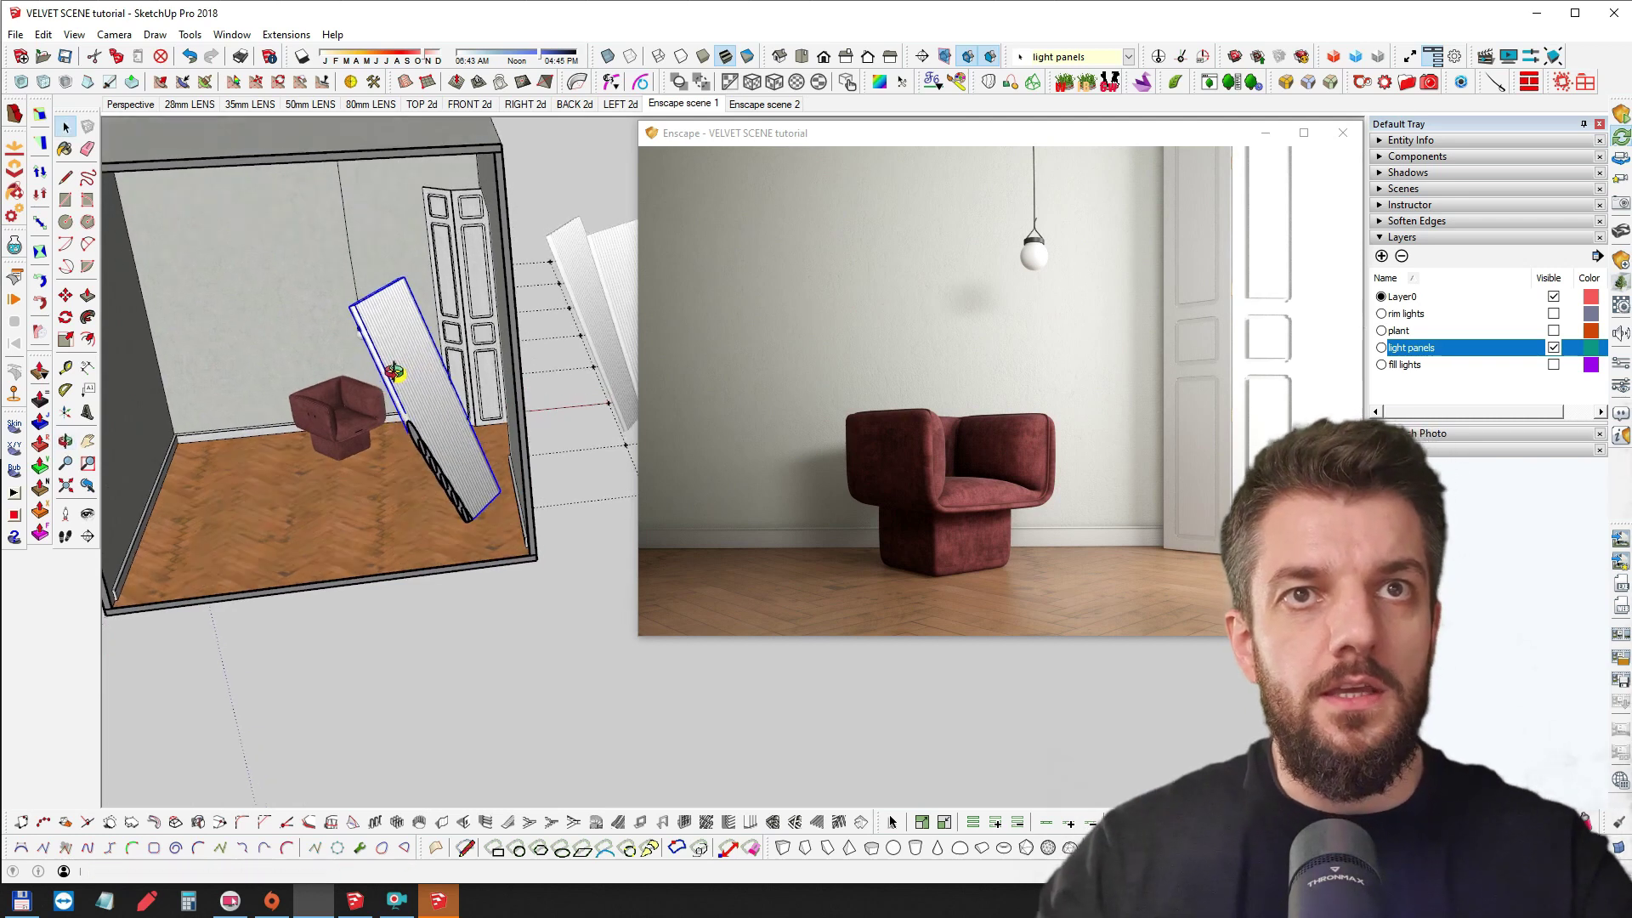
key("Delete")
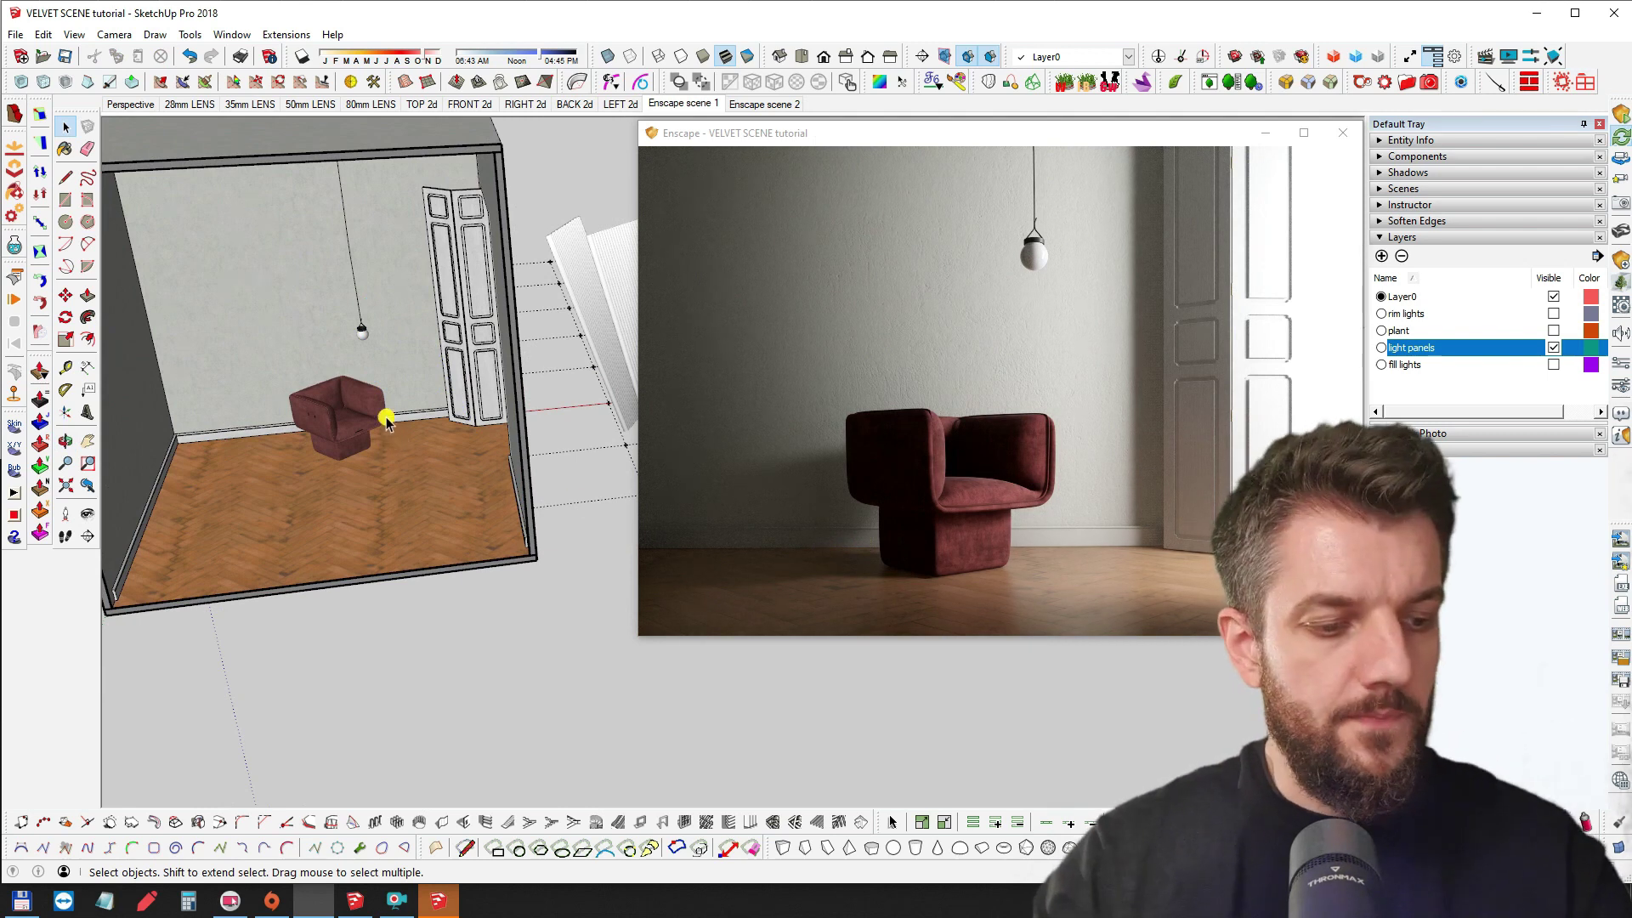
middle_click_drag(386, 420, 359, 414)
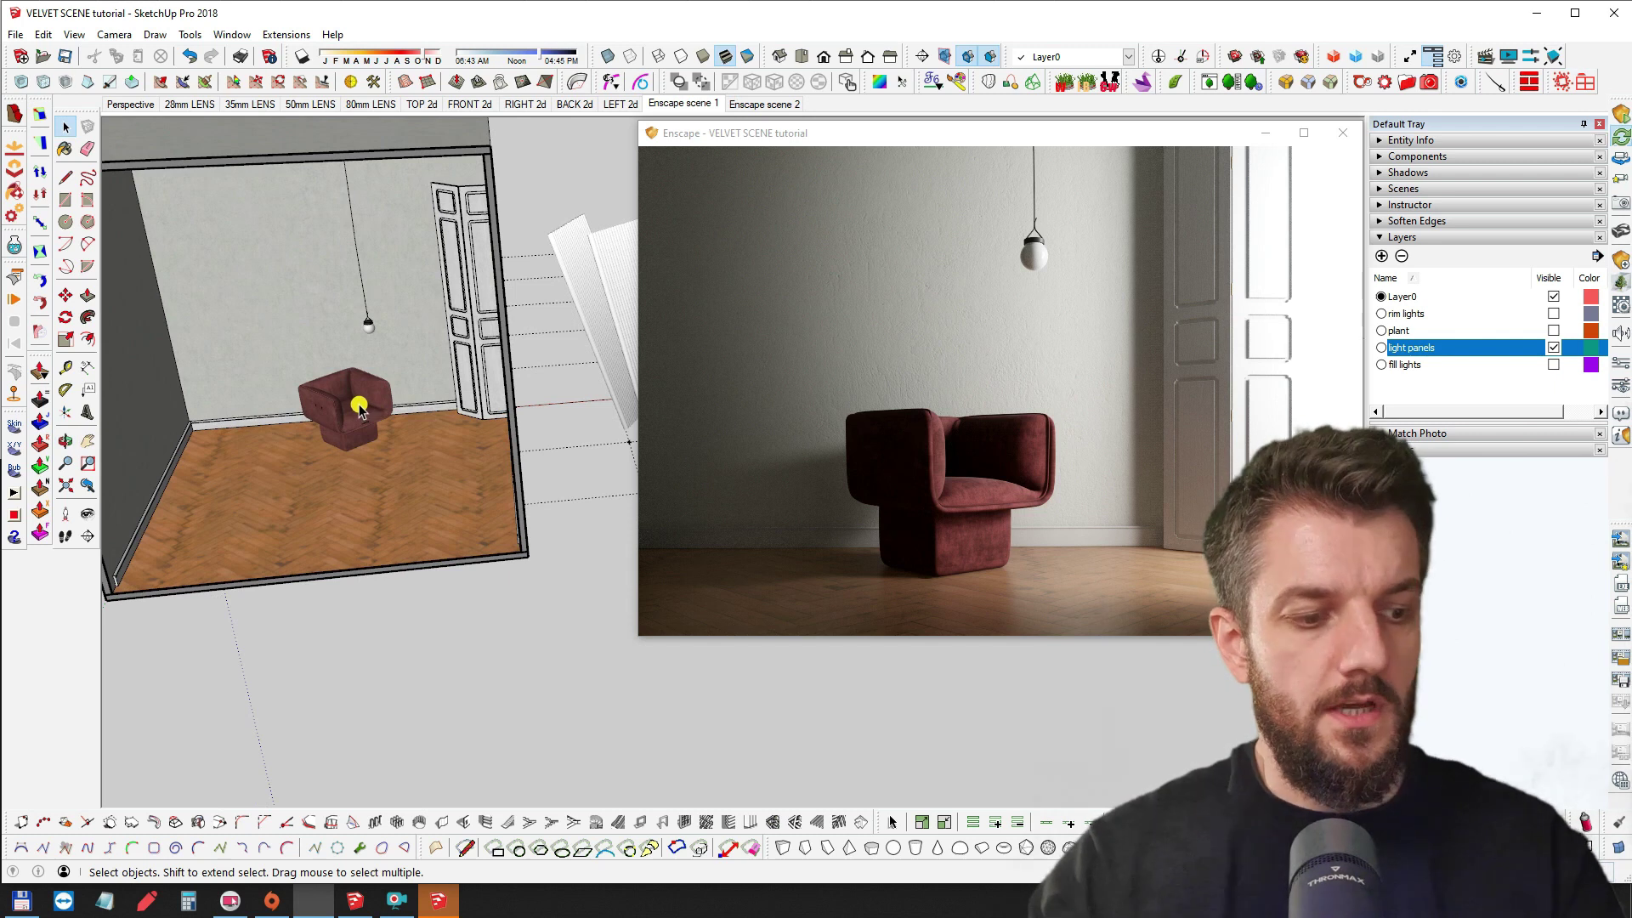
mouse_move(361, 426)
middle_mouse_down()
mouse_move(335, 390)
mouse_move(345, 295)
mouse_move(263, 392)
middle_mouse_up()
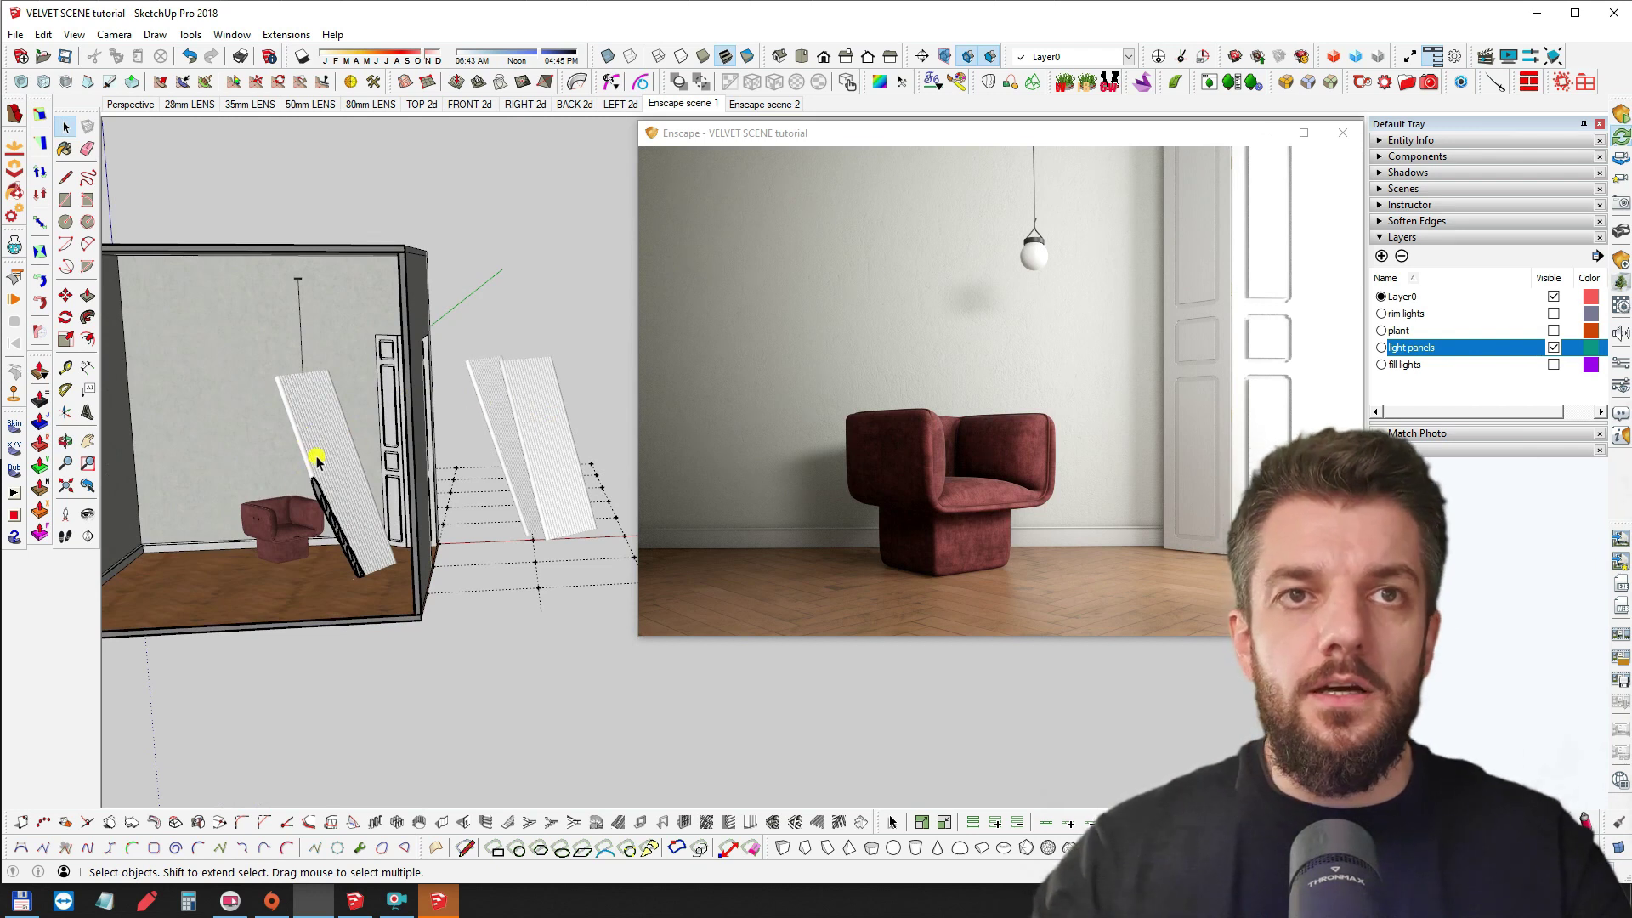
Move closer to the armchair in the model and the Enscape render to examine the velvet's shading
scroll(280, 536, "up", 10)
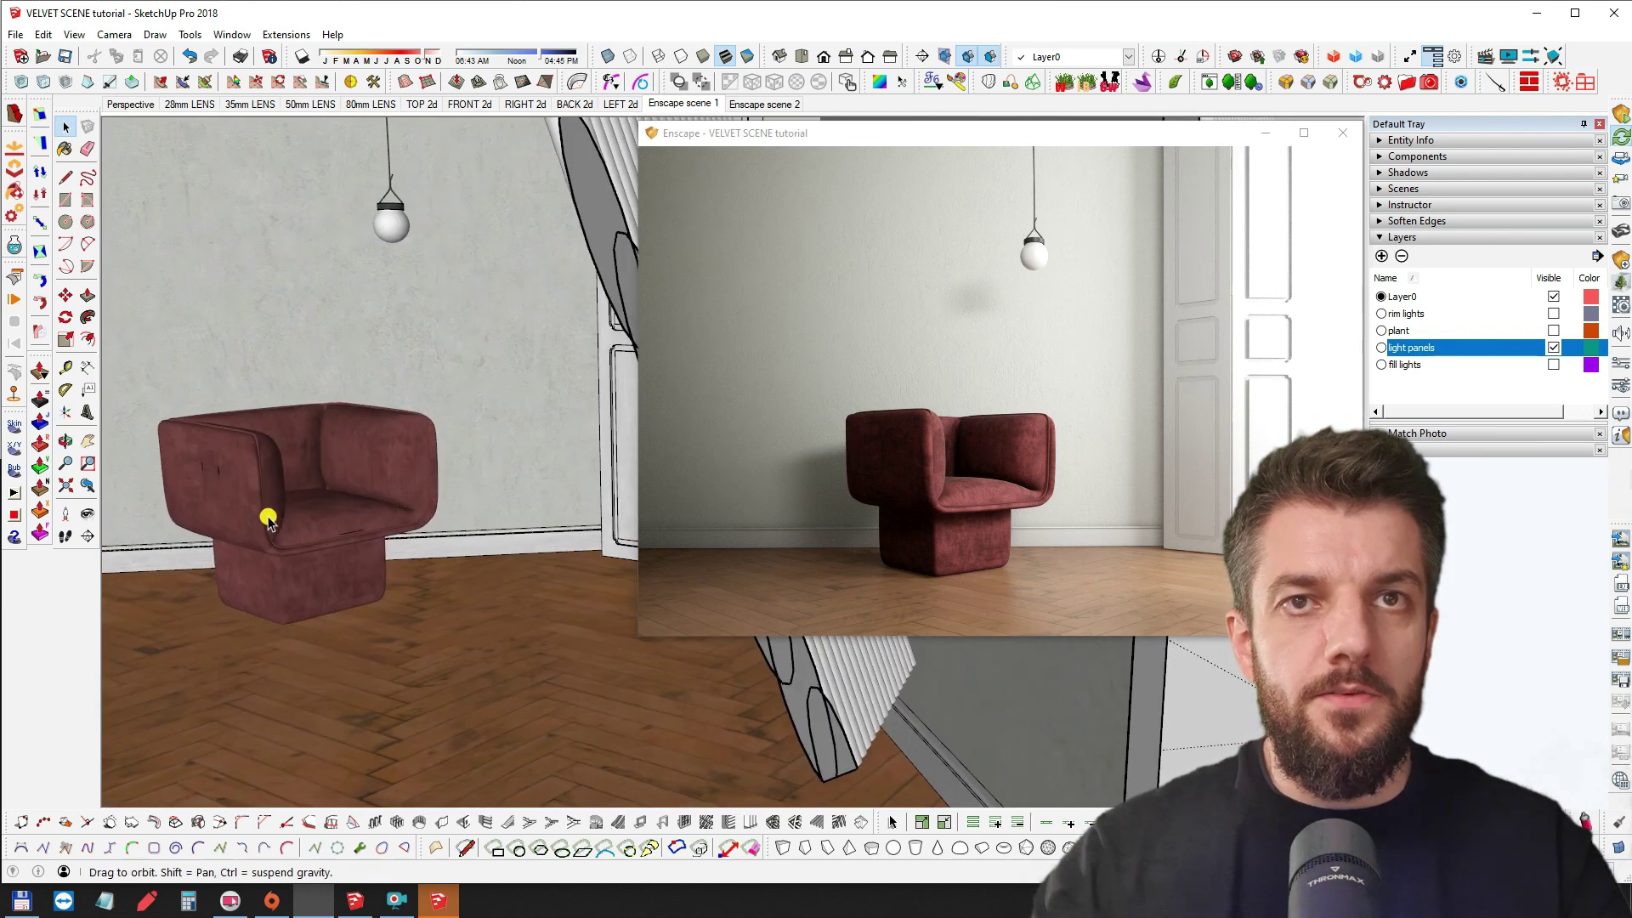
middle_click_drag(273, 476, 417, 452)
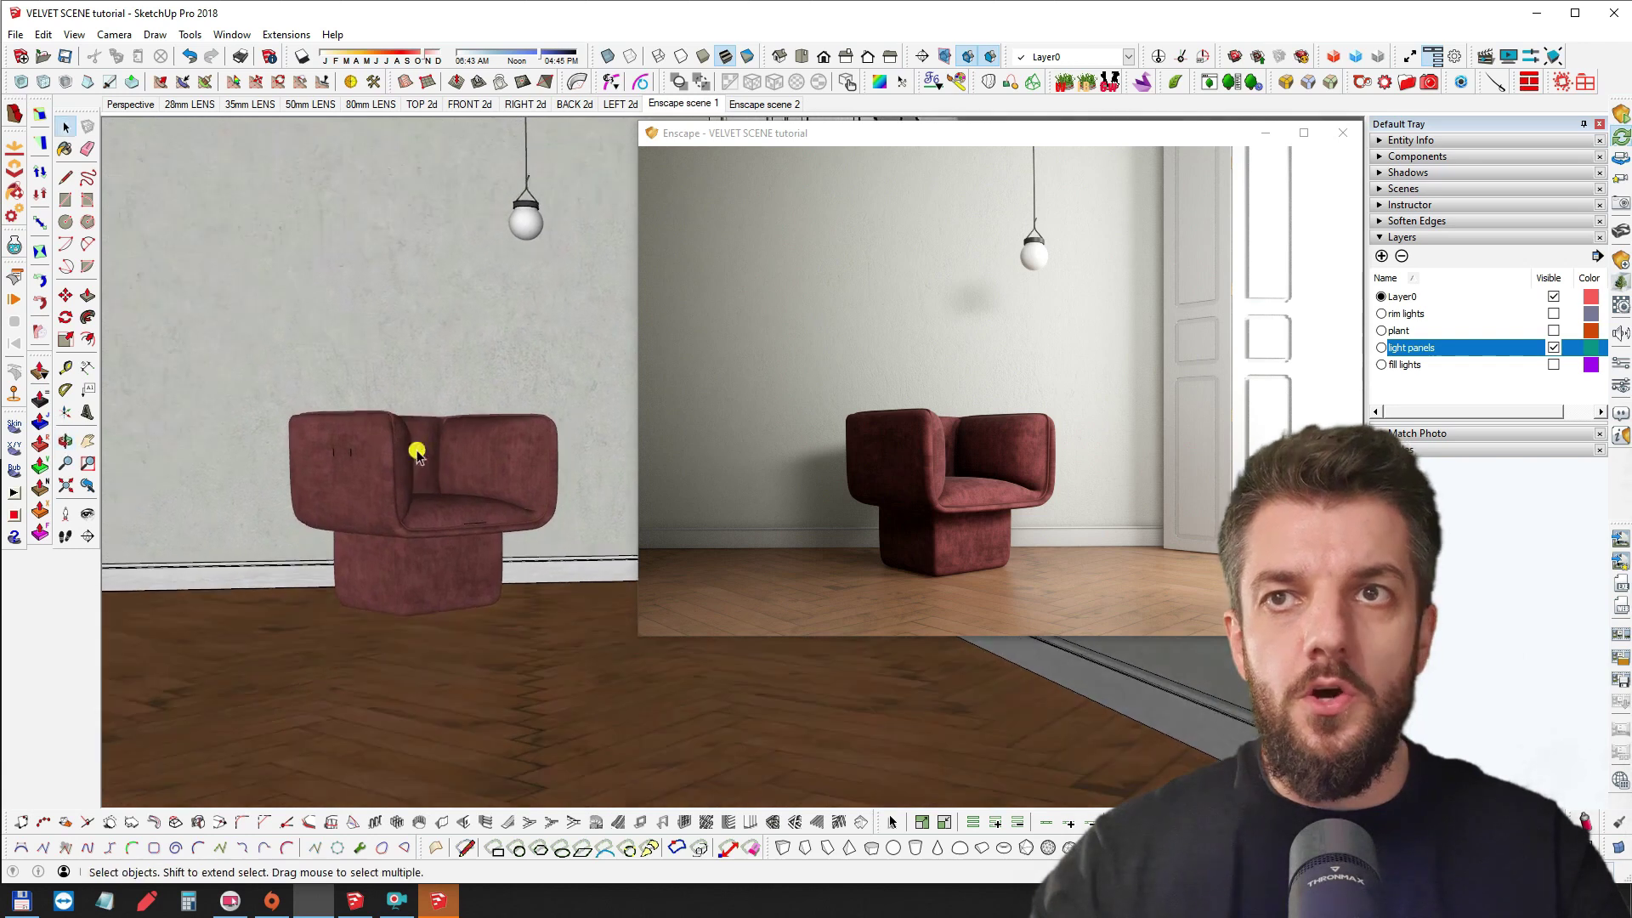
left_click_drag(901, 466, 818, 499)
right_click_drag(1017, 518, 976, 510)
scroll(973, 503, "down", 3)
mouse_move(873, 460)
right_mouse_down()
mouse_move(840, 477)
mouse_move(873, 460)
right_mouse_up()
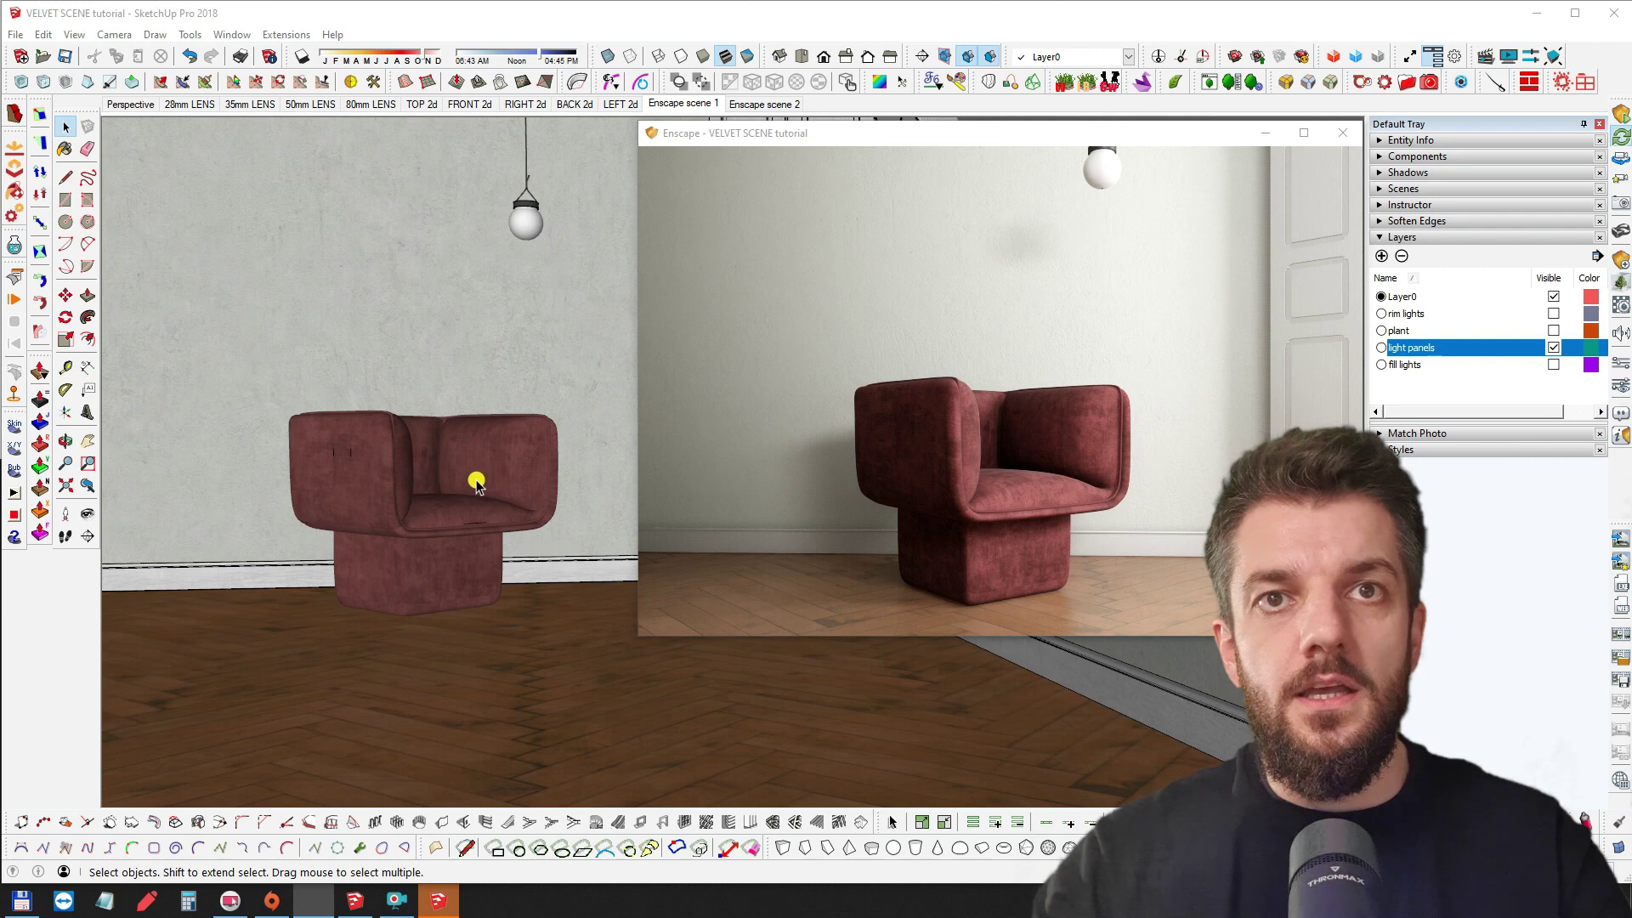
Make the fill lights layer visible to brighten the armchair's shadow side
scroll(478, 487, "down", 3)
mouse_move(467, 485)
middle_mouse_down()
mouse_move(456, 594)
mouse_move(467, 554)
mouse_move(425, 541)
mouse_move(441, 555)
middle_mouse_up()
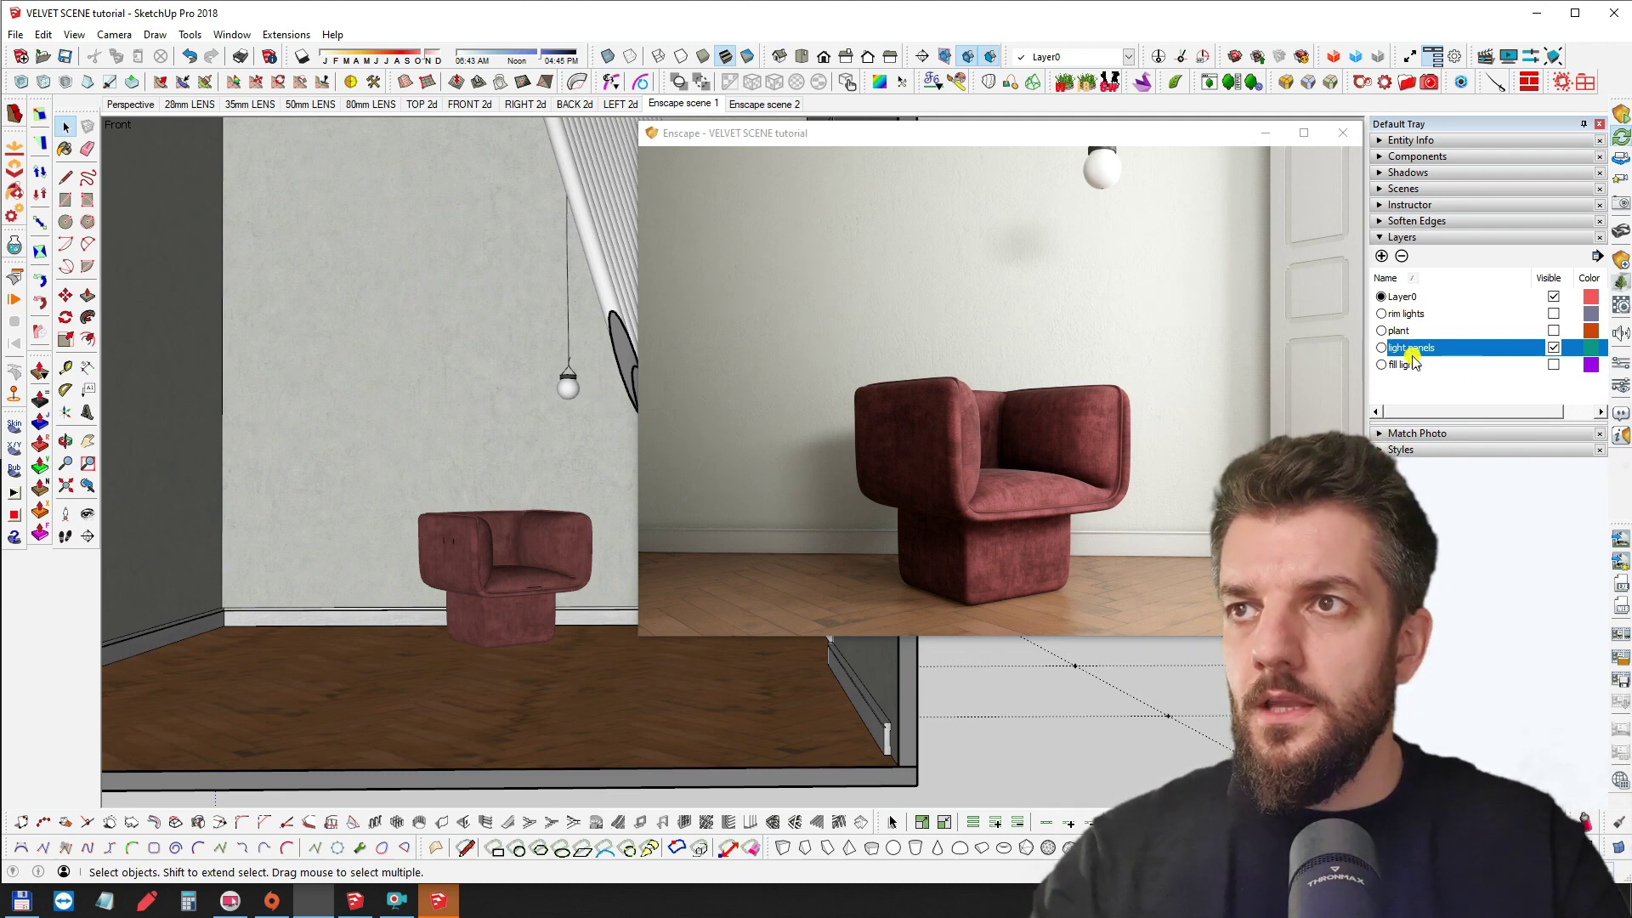
left_click(1556, 368)
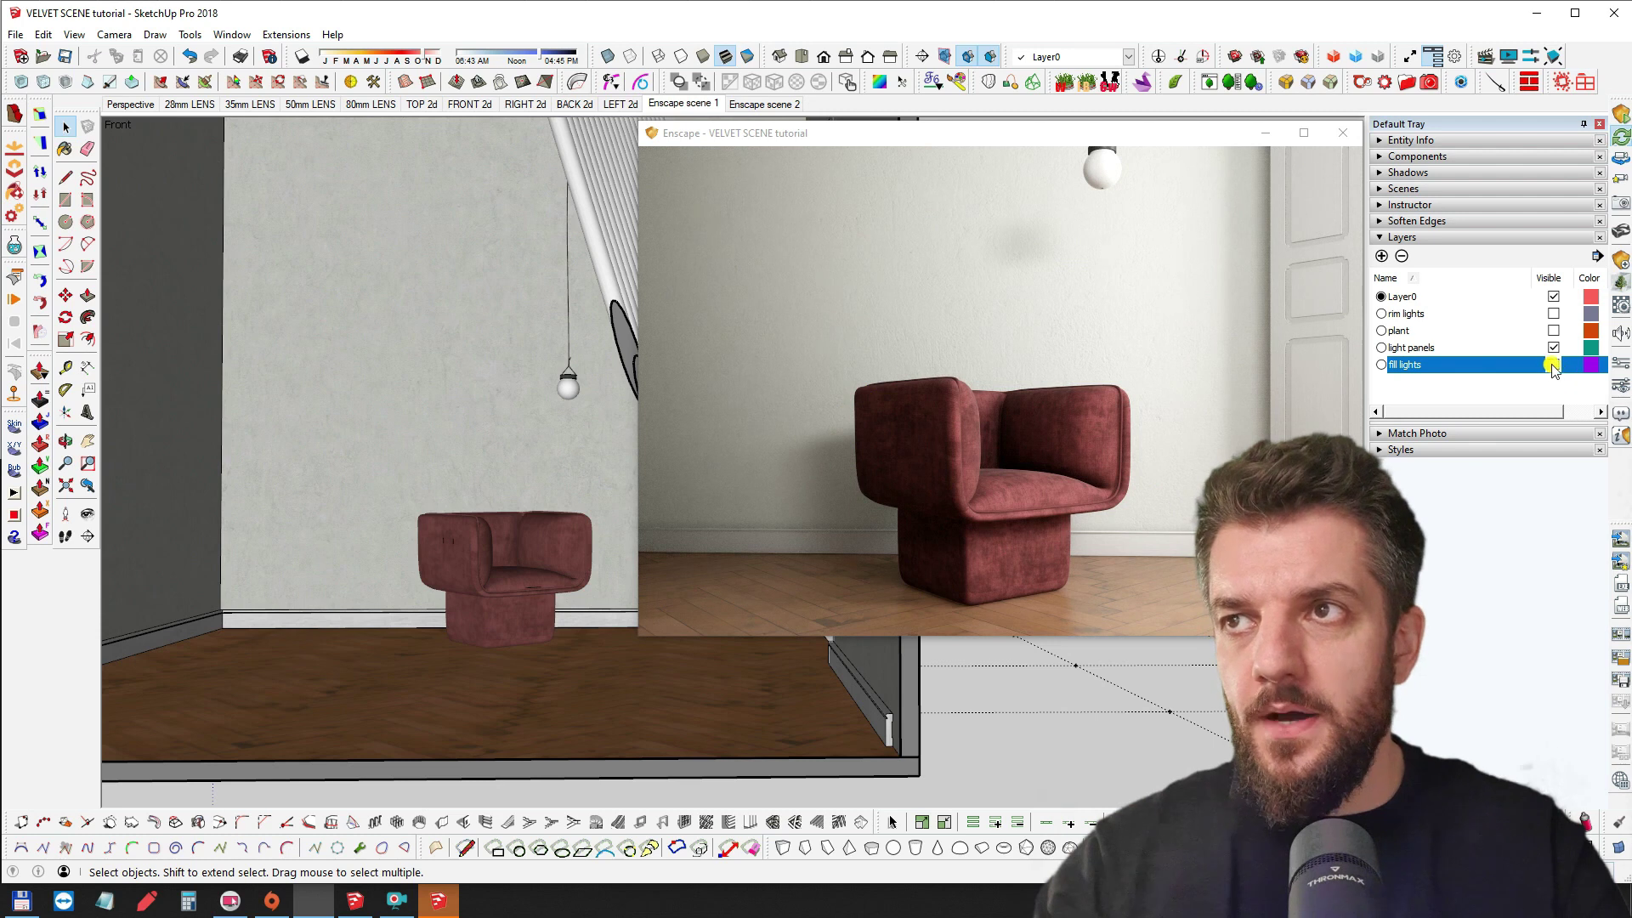
left_click(1555, 367)
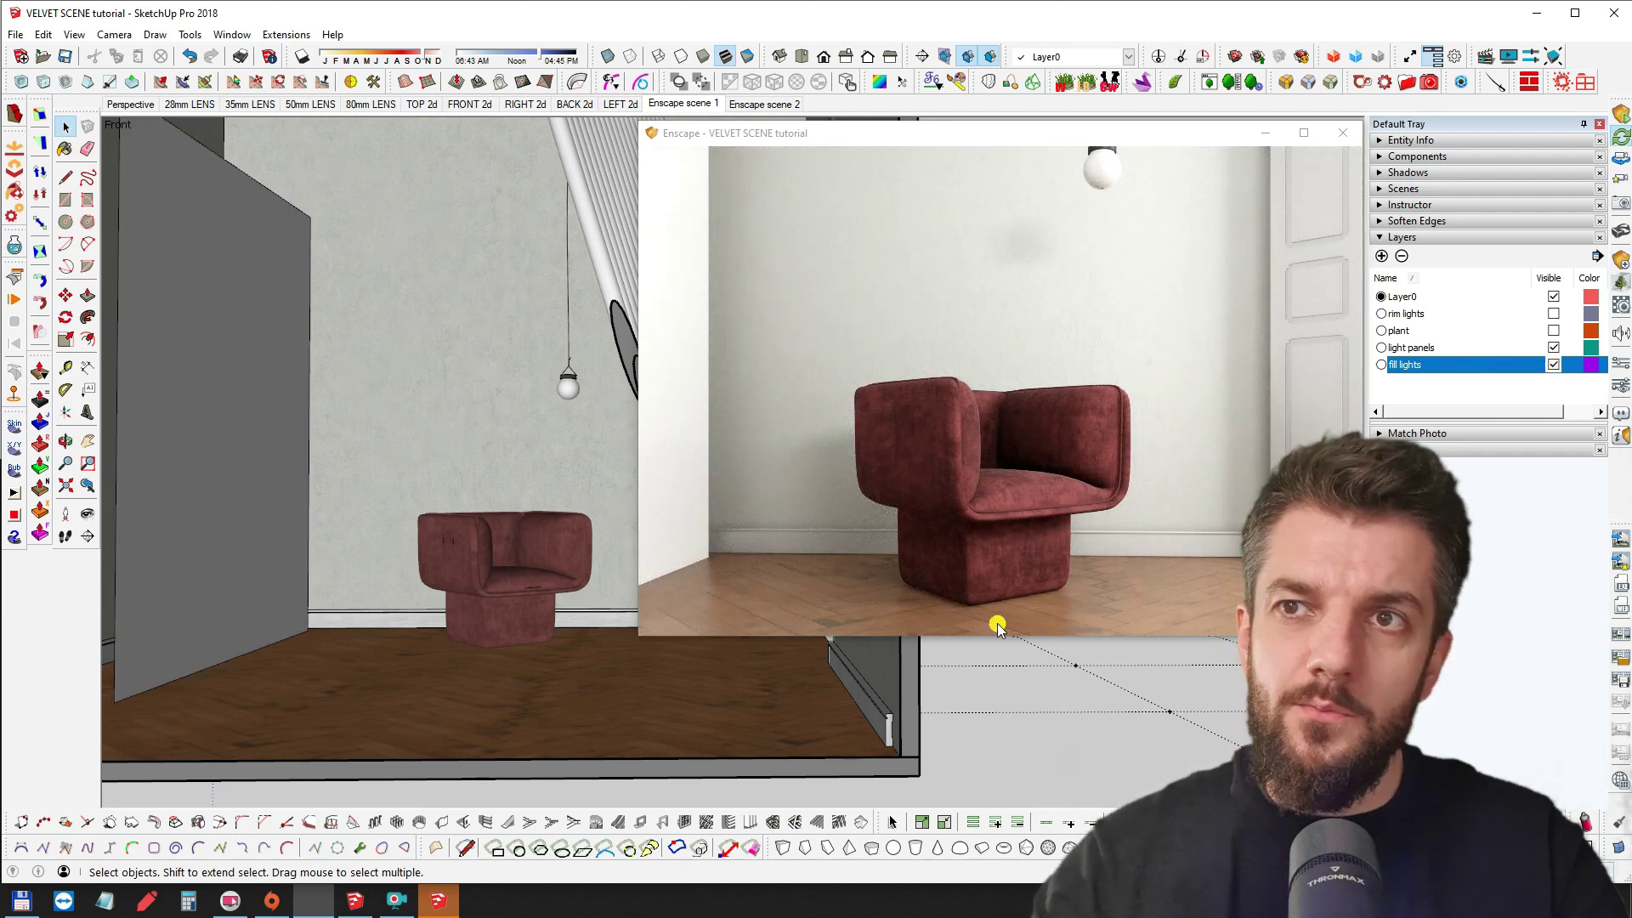
Select the fill light panels beside the armchair and under the ceiling to examine their placement in the room
scroll(246, 548, "down", 5)
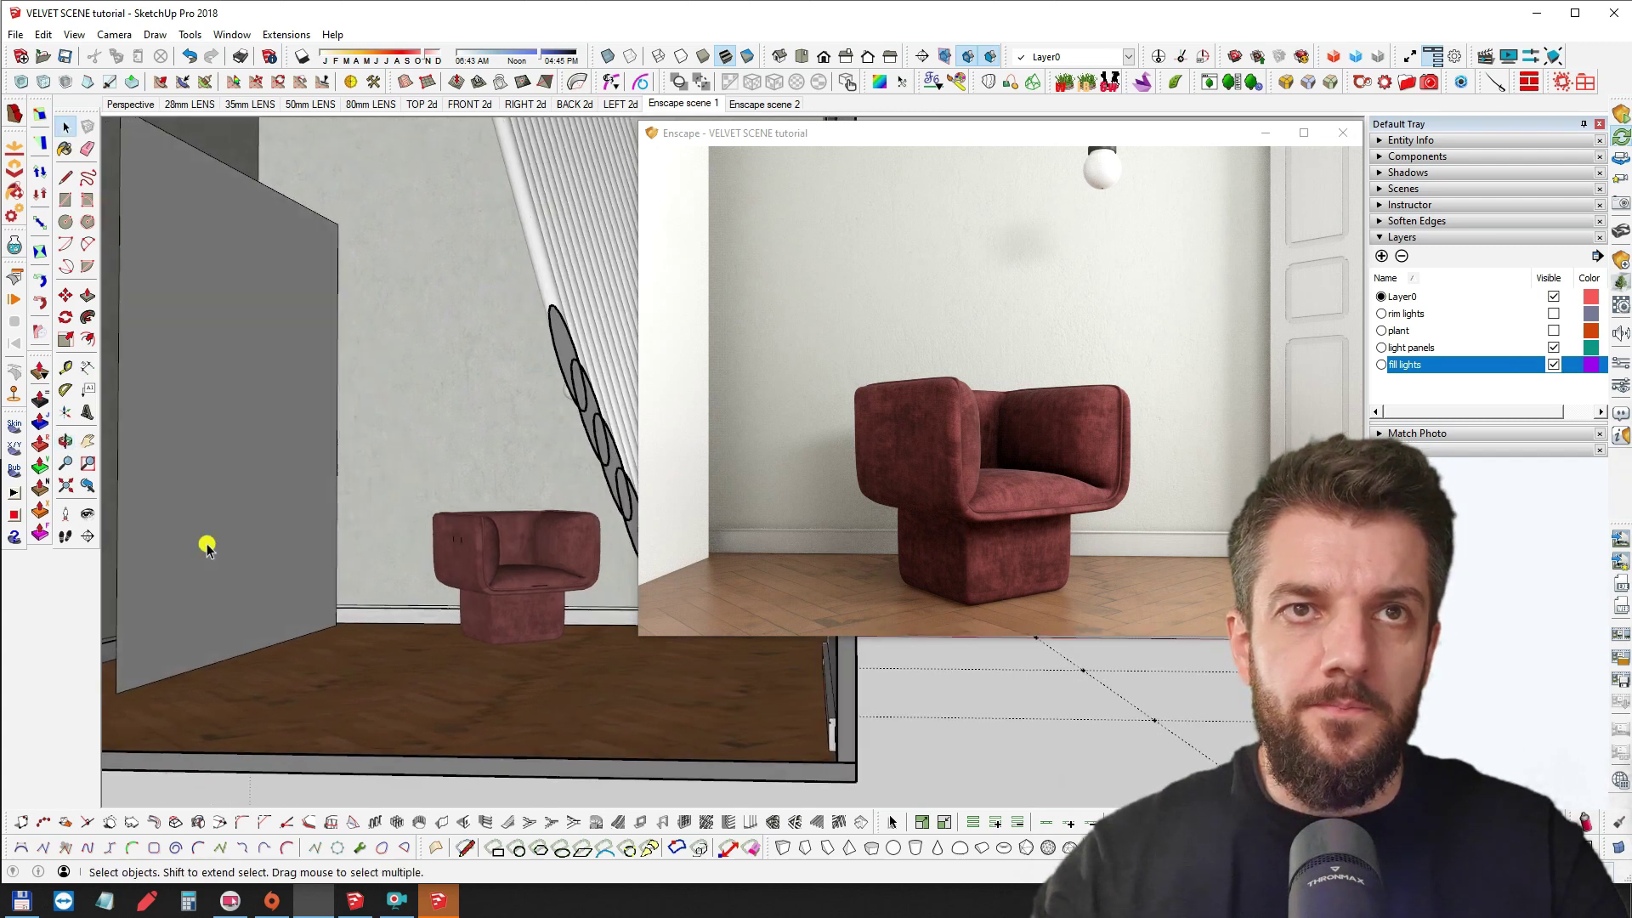
left_click(277, 462)
left_click(434, 264)
left_click(237, 467)
left_click(411, 278)
left_click(278, 464)
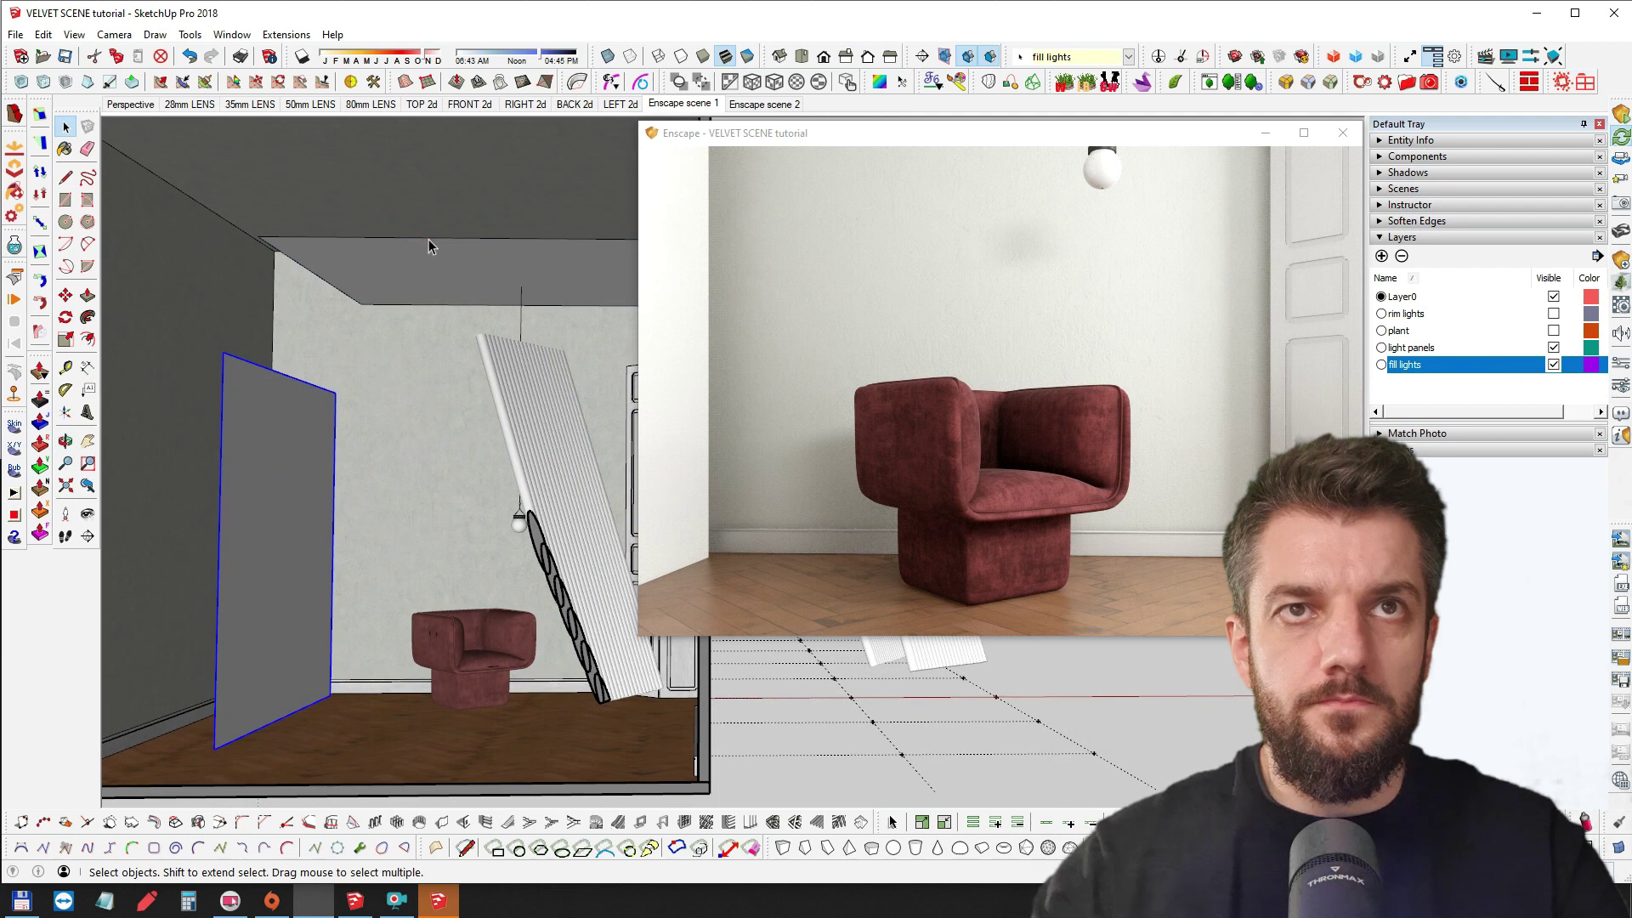
Sample the fill light panel's material and set the self-illumination luminance of Color A01 to 6893 cd/m²
middle_click_drag(287, 445, 283, 520)
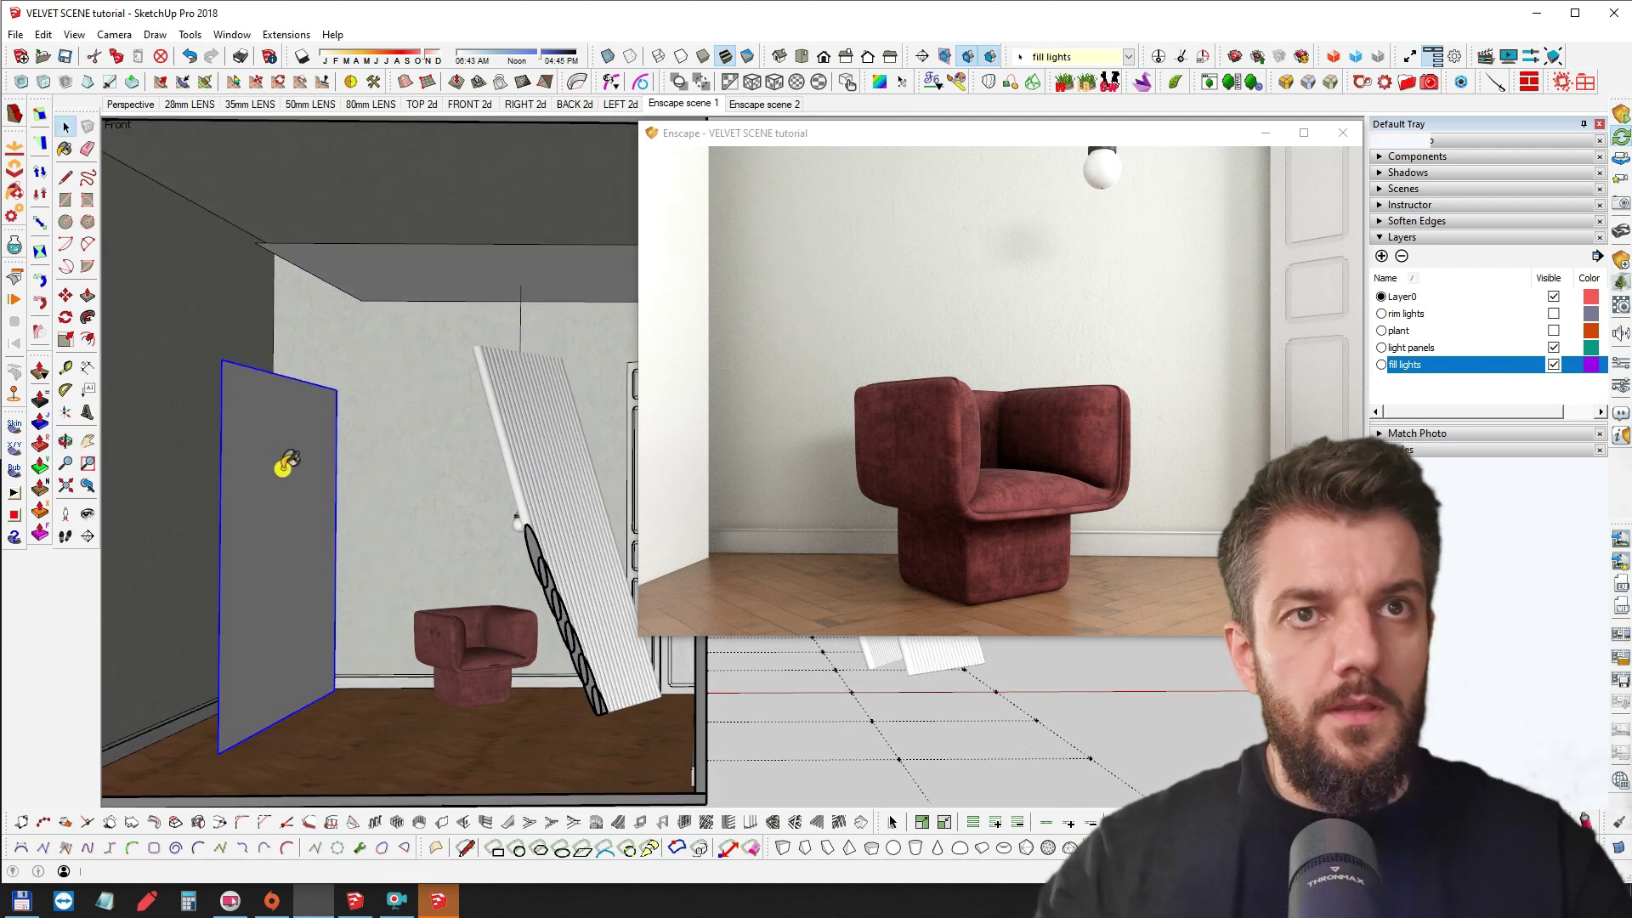
key("b")
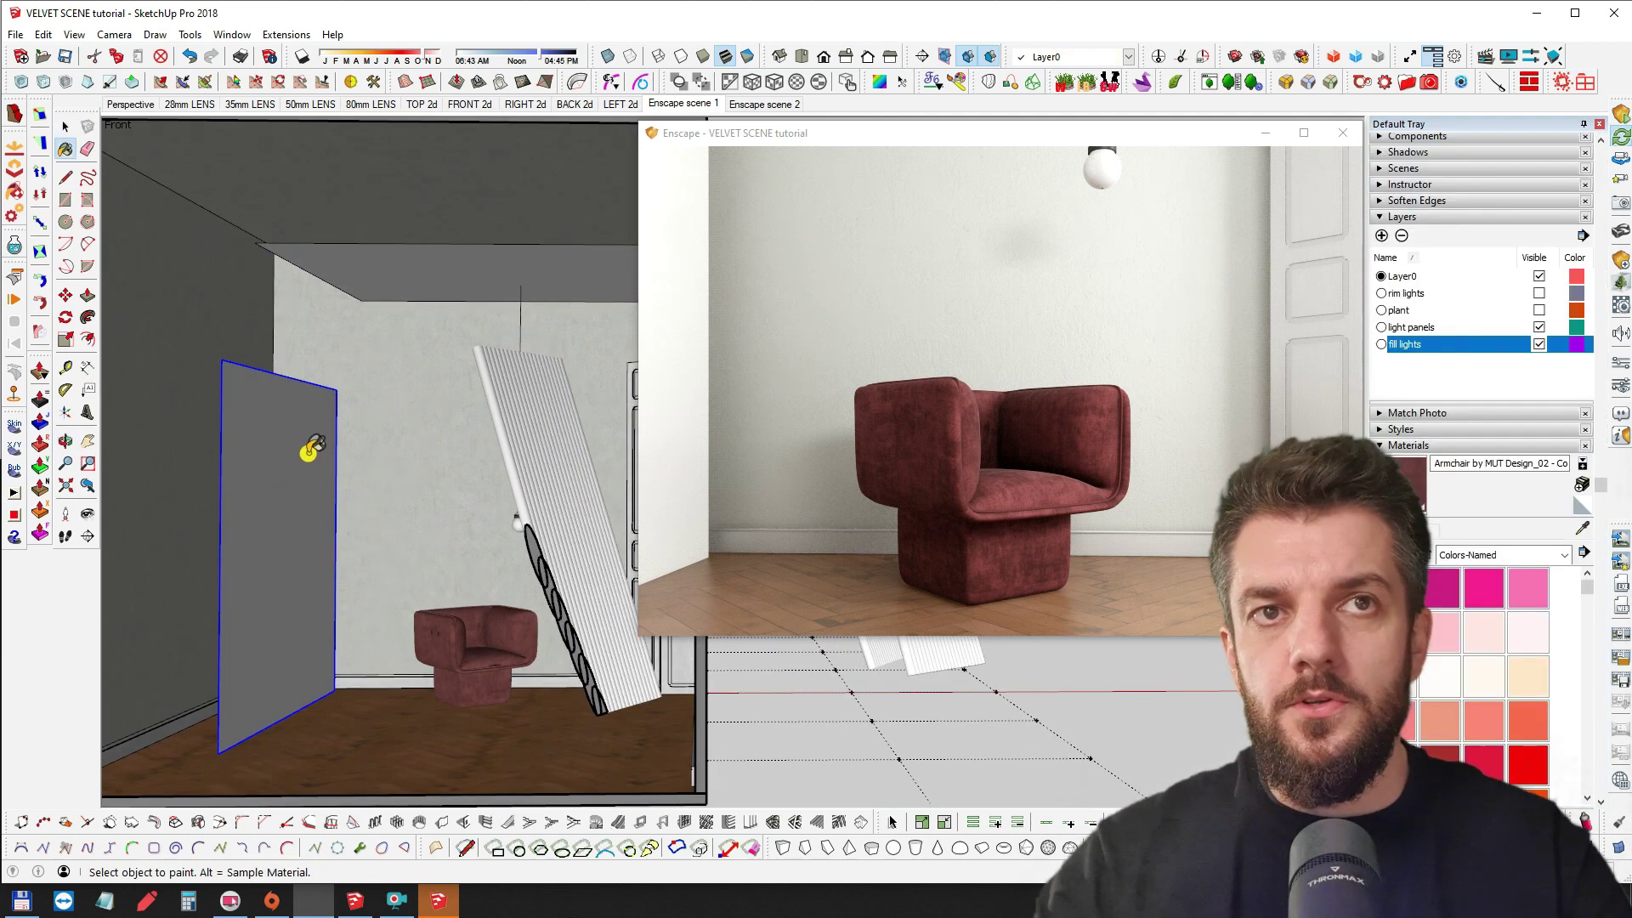
key("alt")
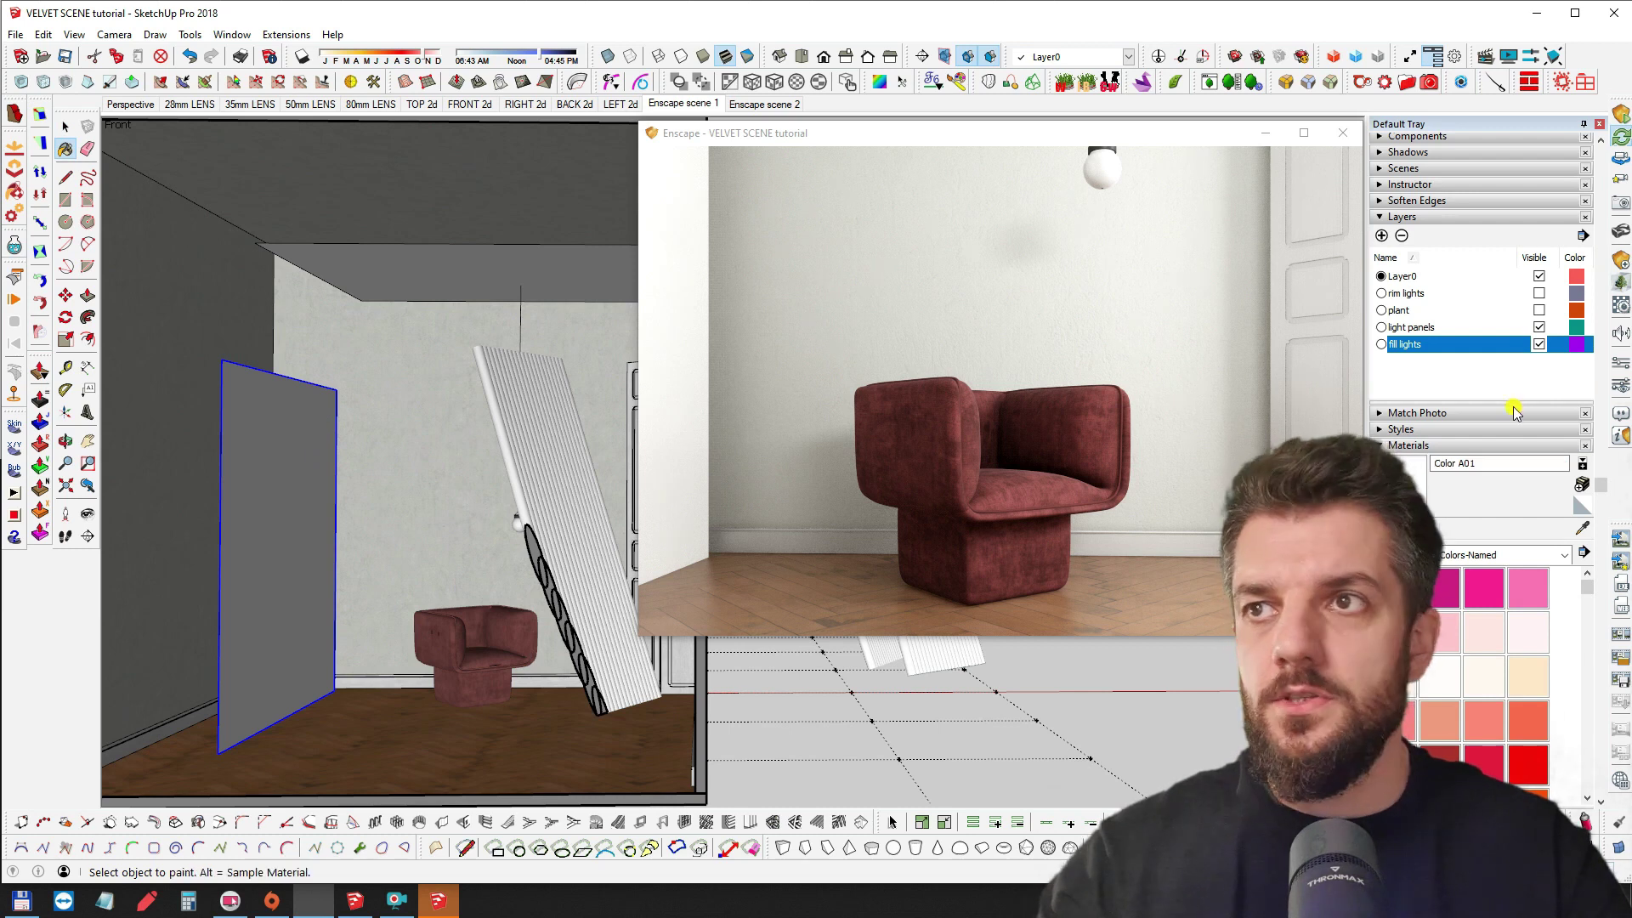
left_click(228, 410)
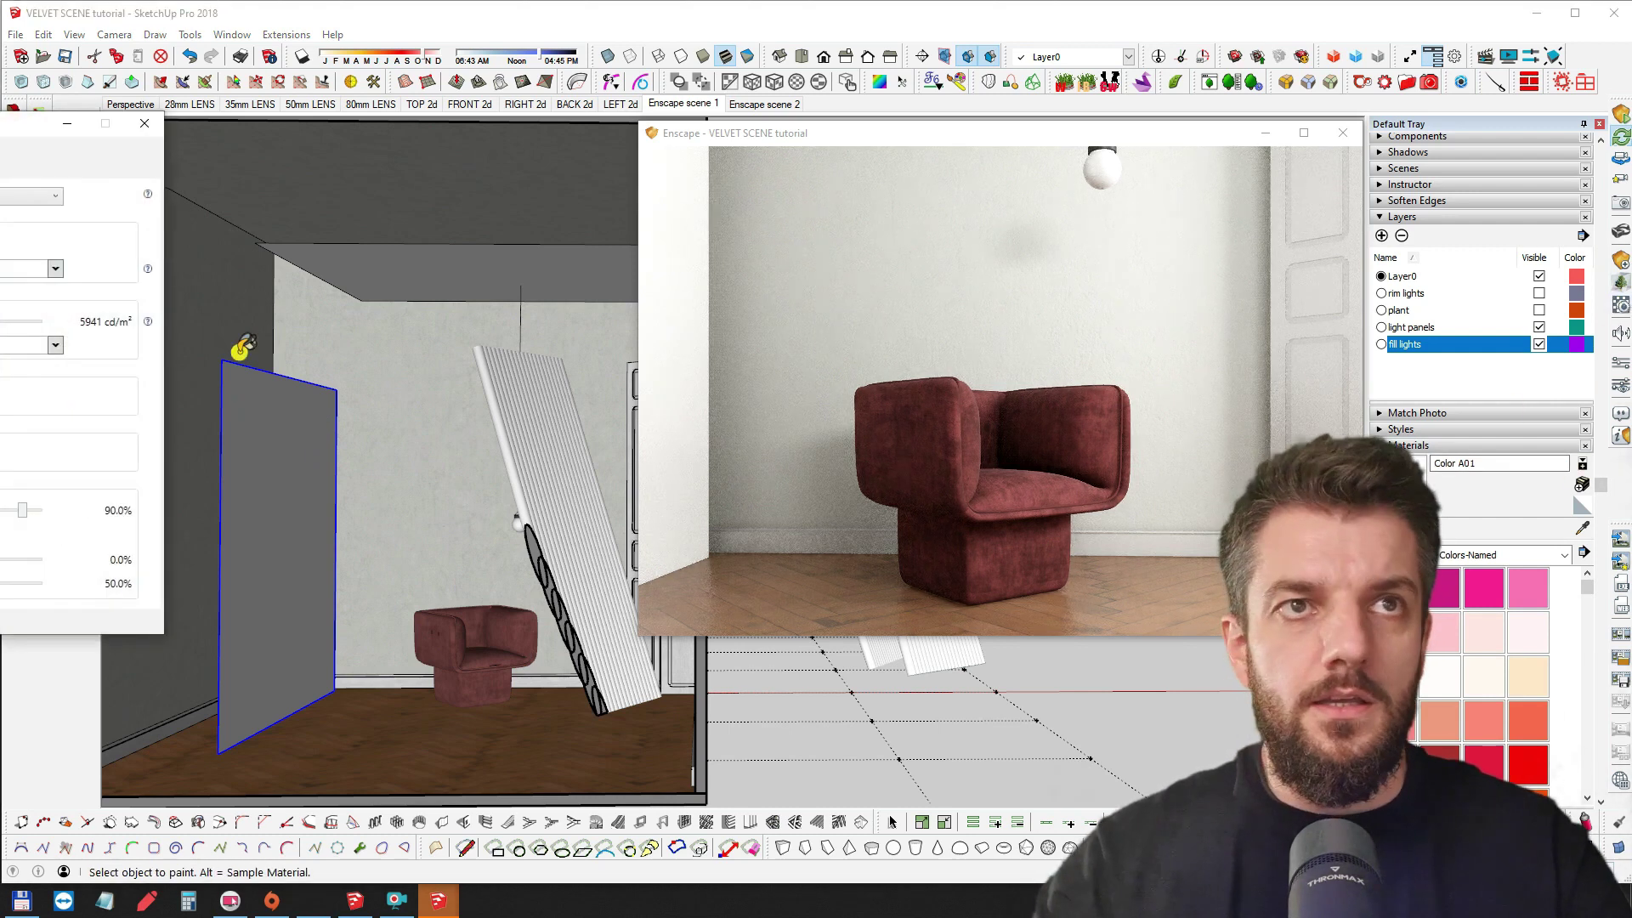
mouse_move(21, 142)
left_mouse_down()
mouse_move(498, 148)
mouse_move(475, 143)
left_mouse_up()
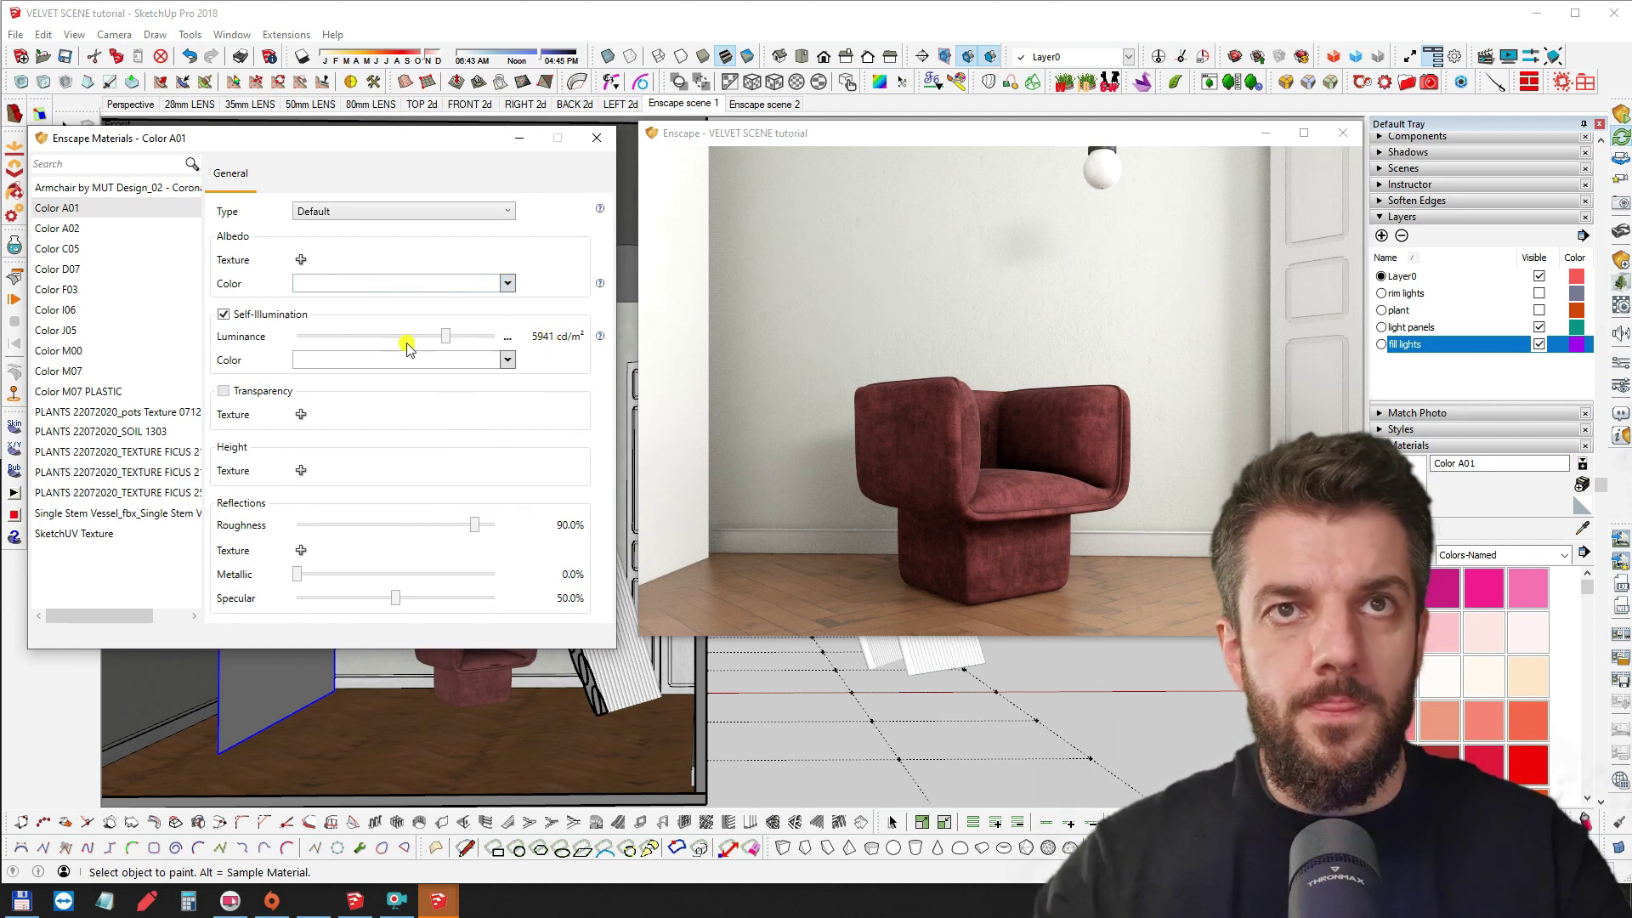
left_click_drag(451, 341, 457, 396)
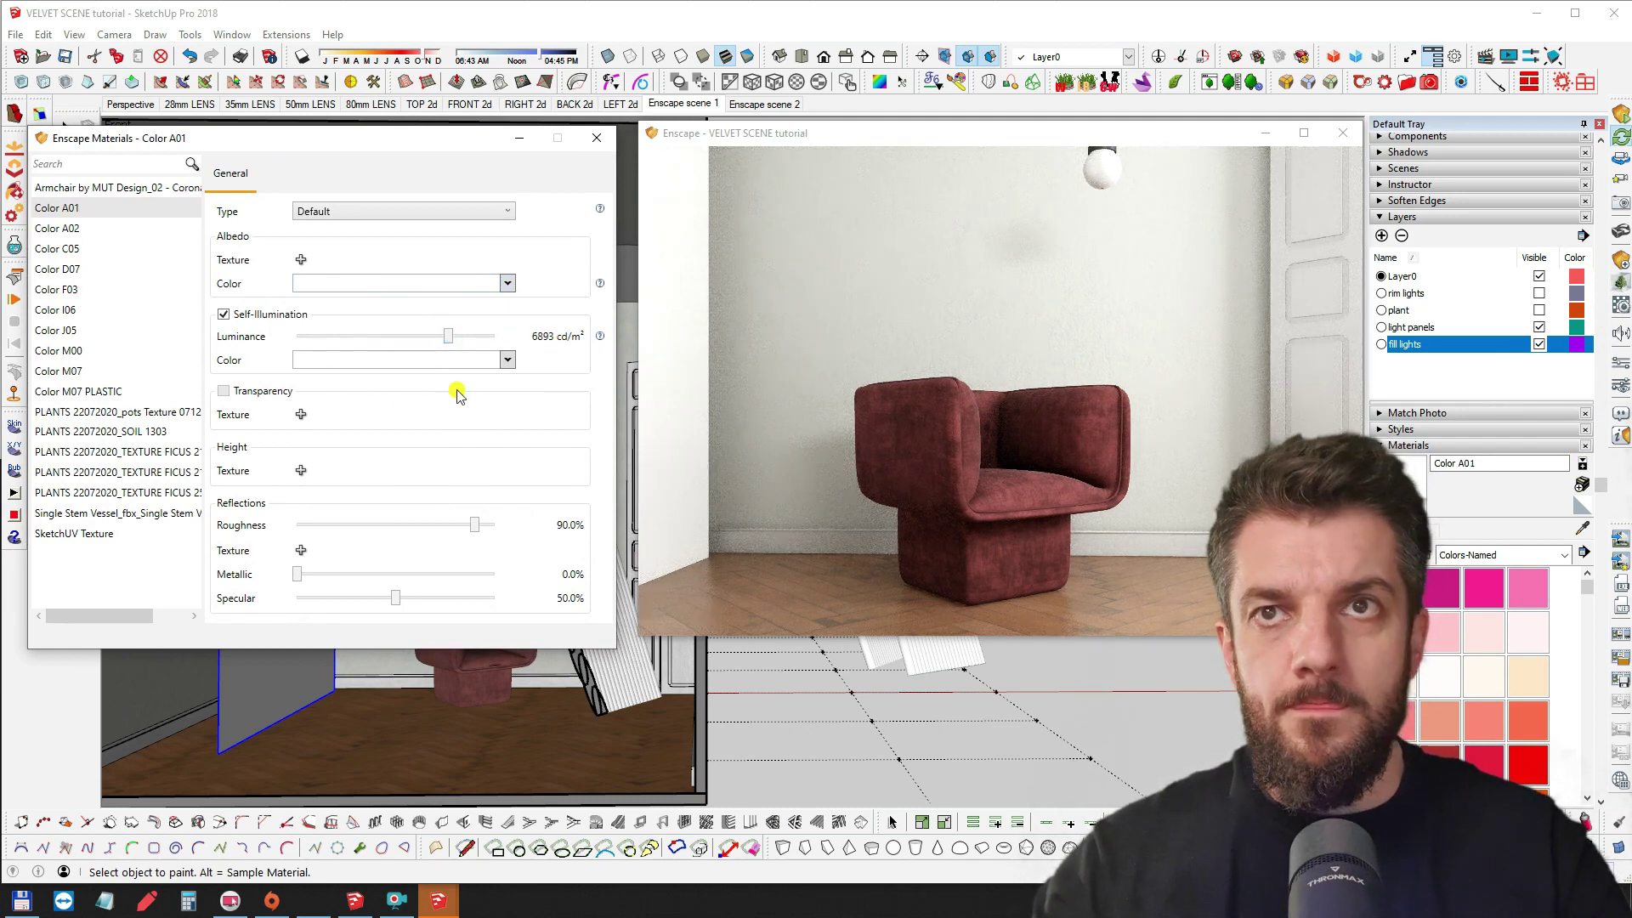
left_click(597, 137)
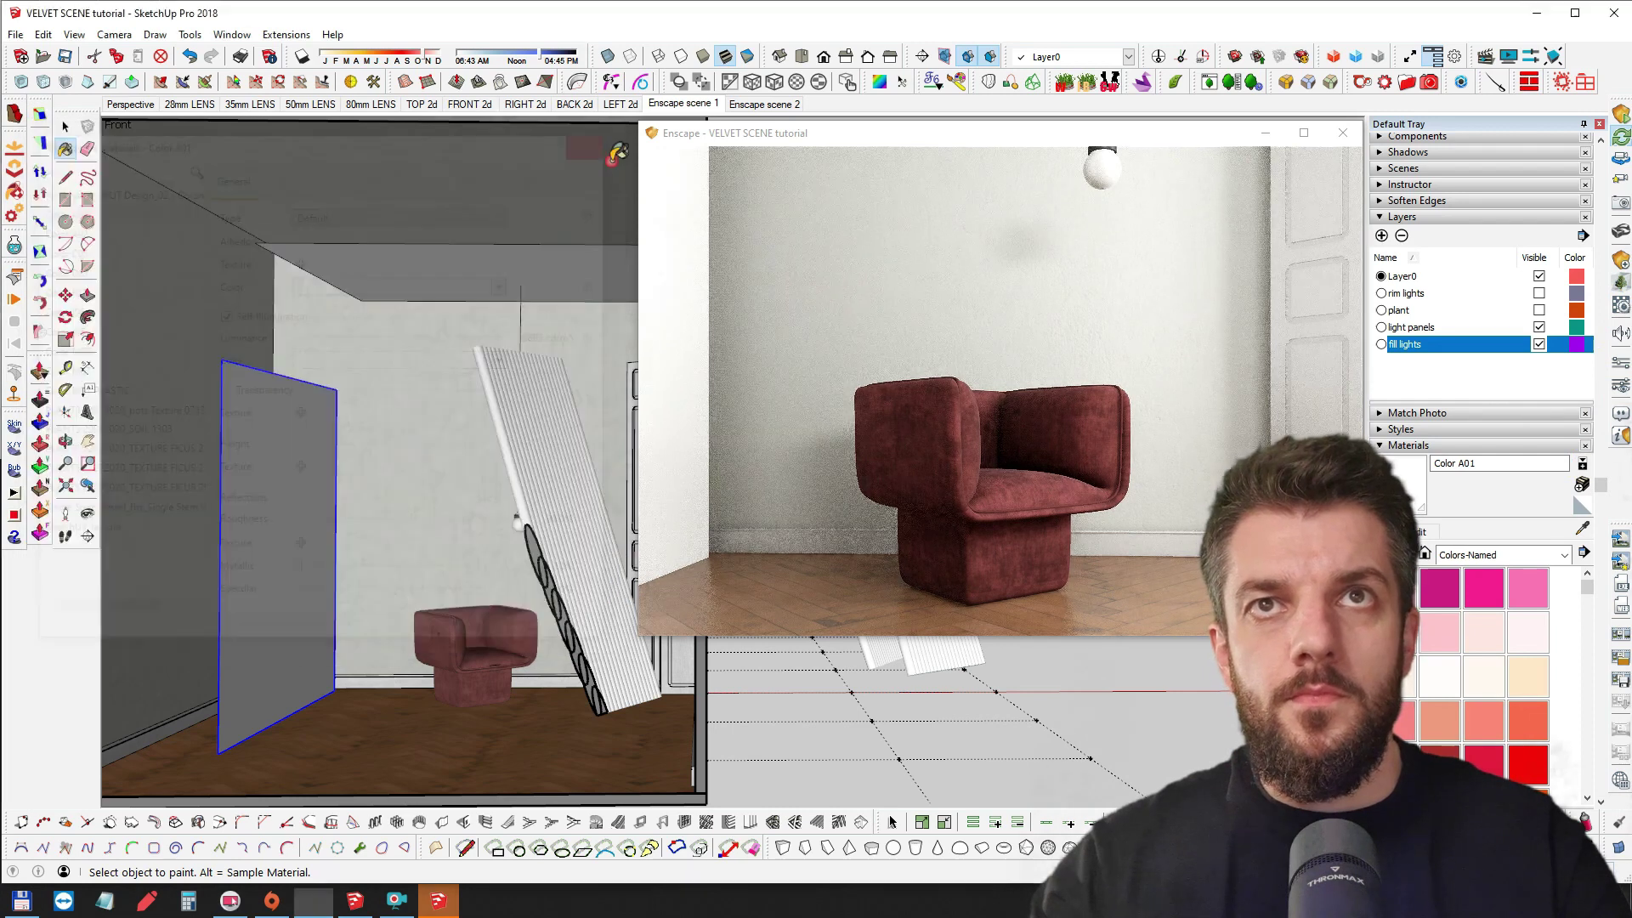
Sample the armchair's velvet material for editing in Enscape and fade its albedo image to 49.2%
scroll(473, 501, "up", 6)
key("alt")
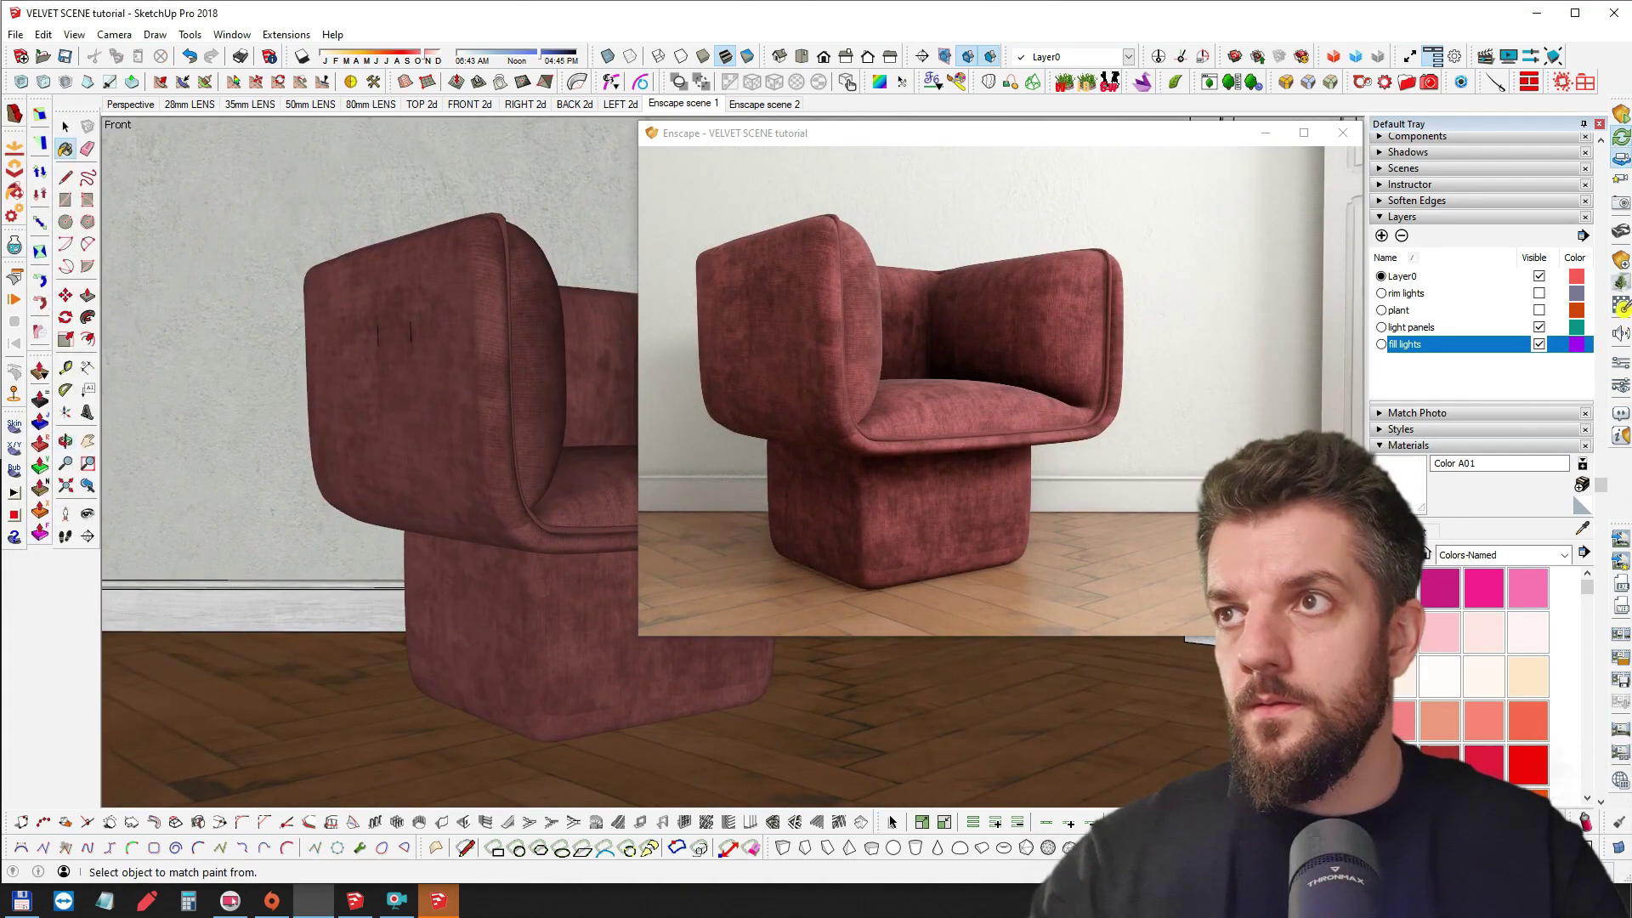
left_click(1621, 308)
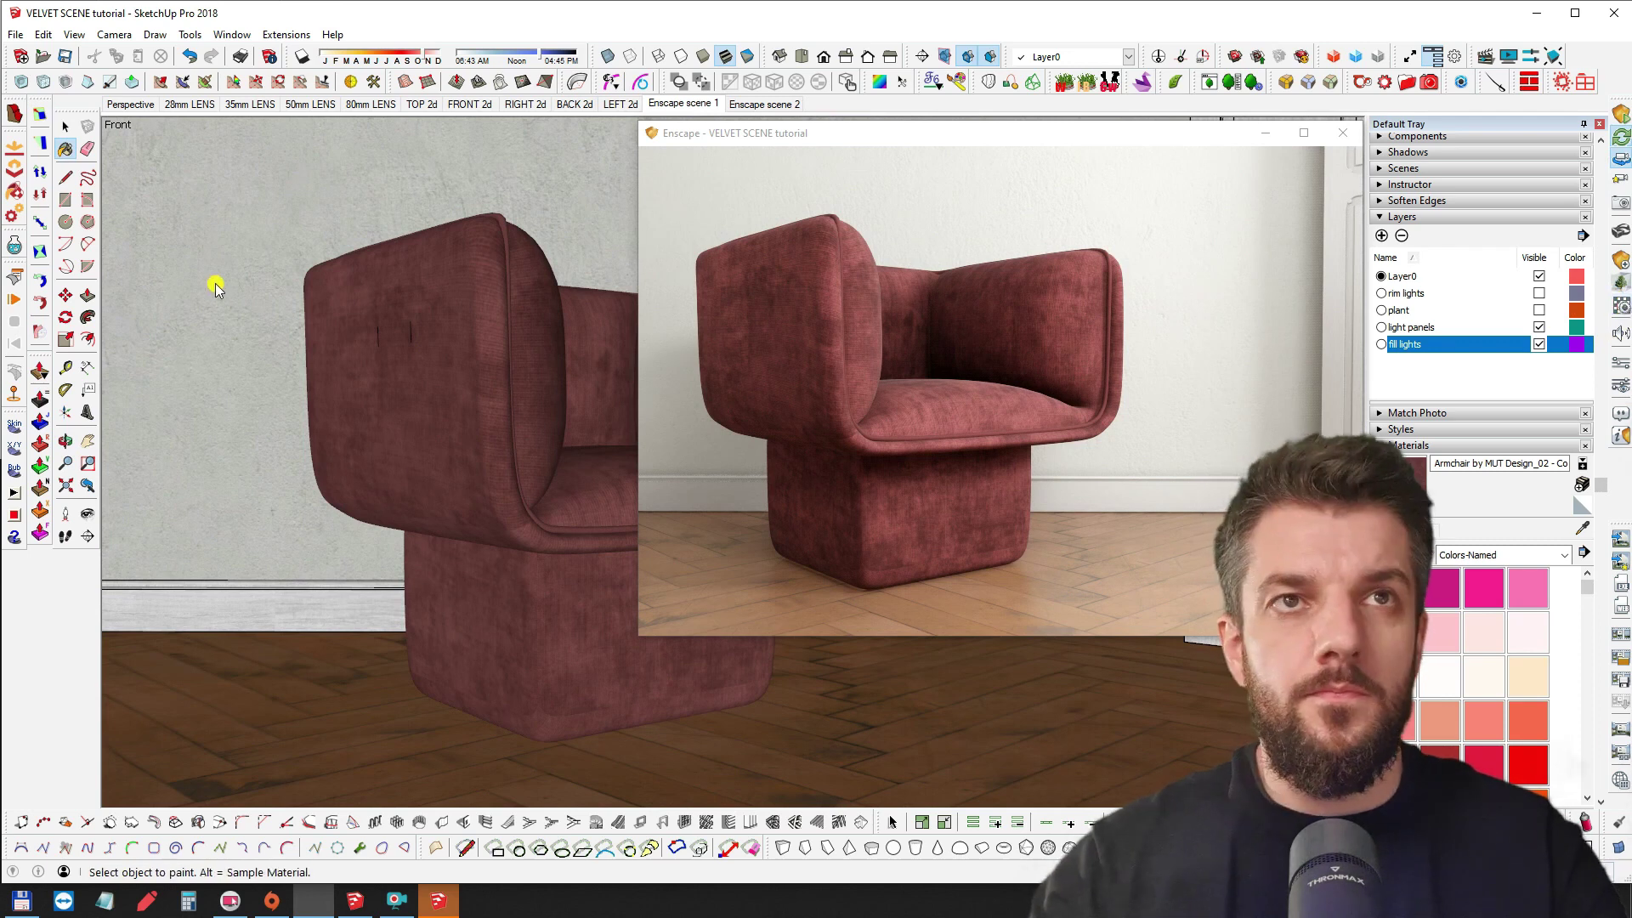
left_click_drag(287, 142, 296, 136)
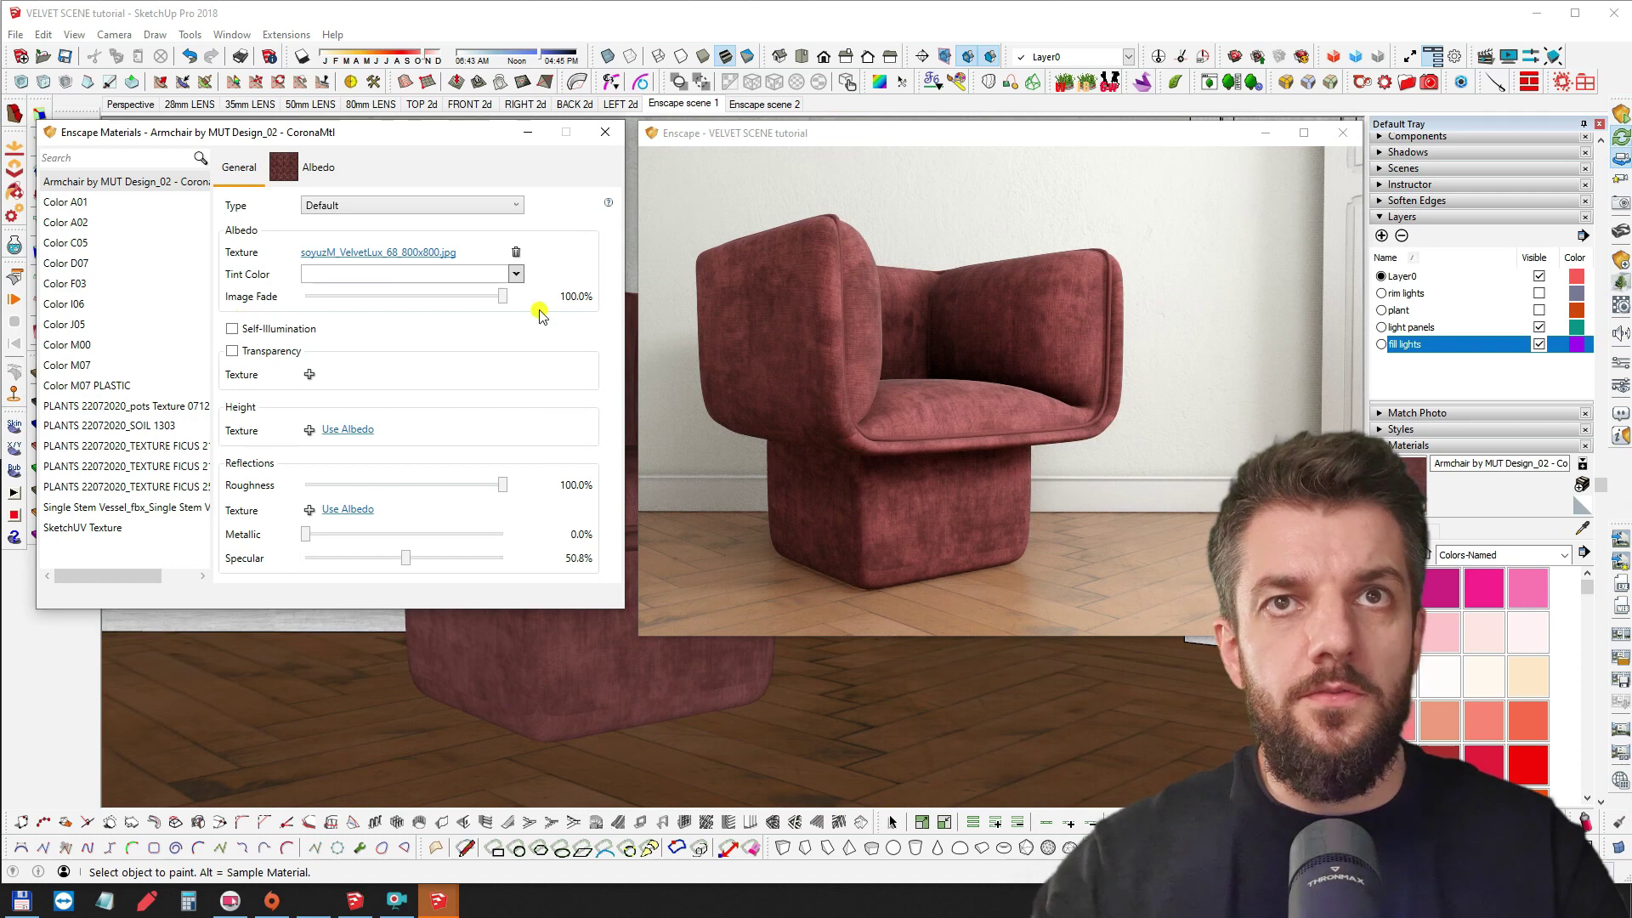
left_click_drag(502, 296, 545, 296)
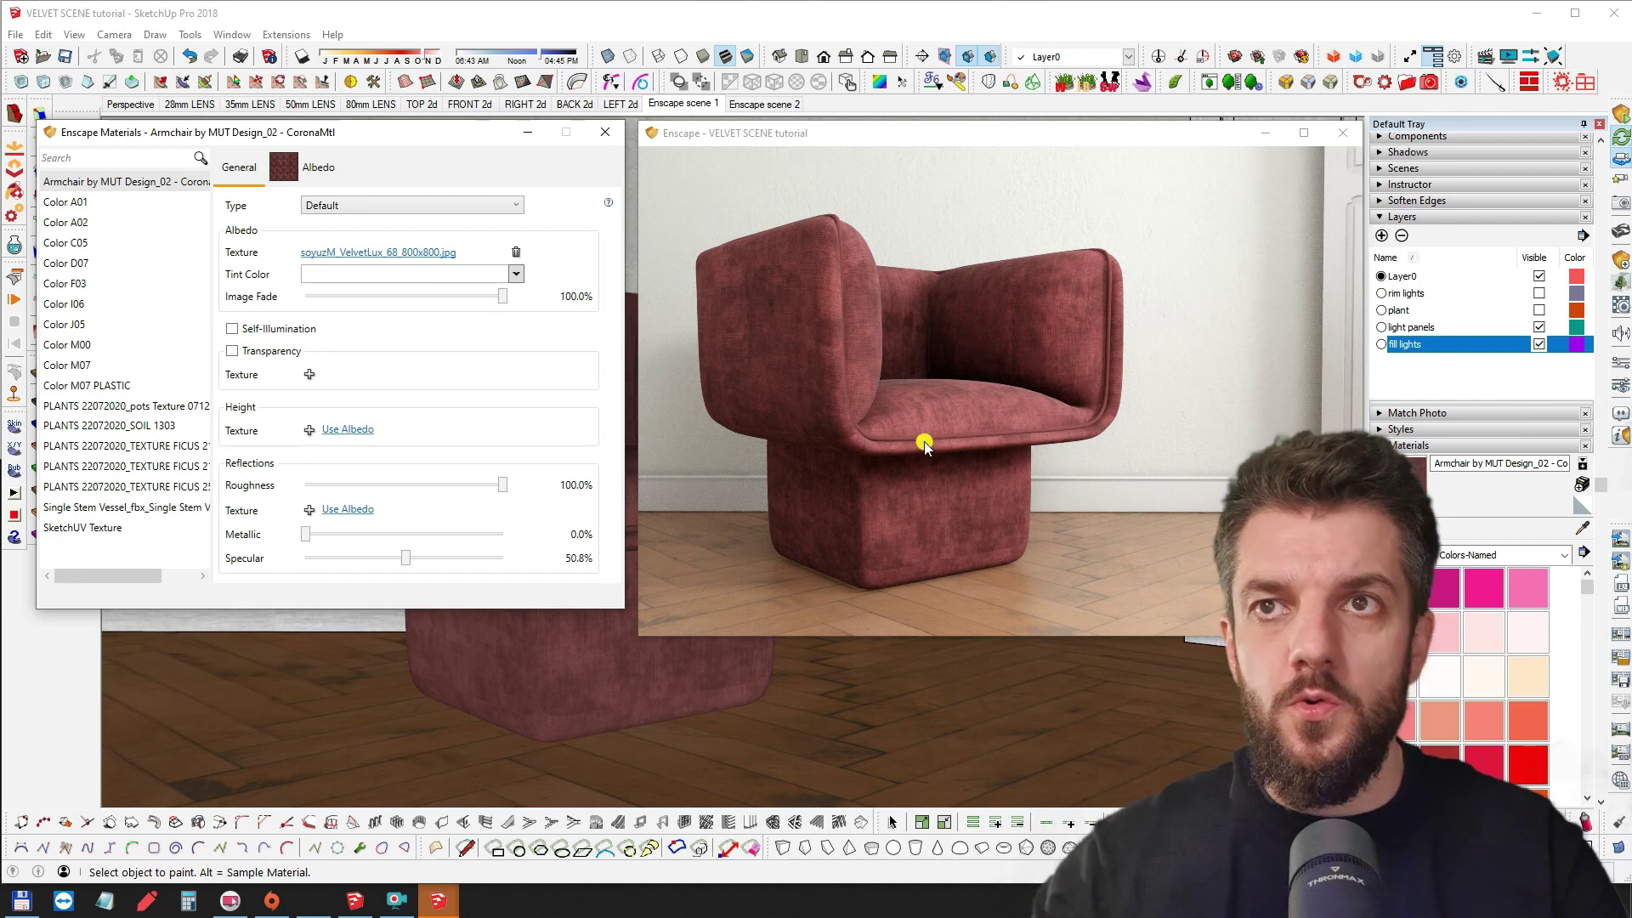
left_click_drag(503, 297, 412, 305)
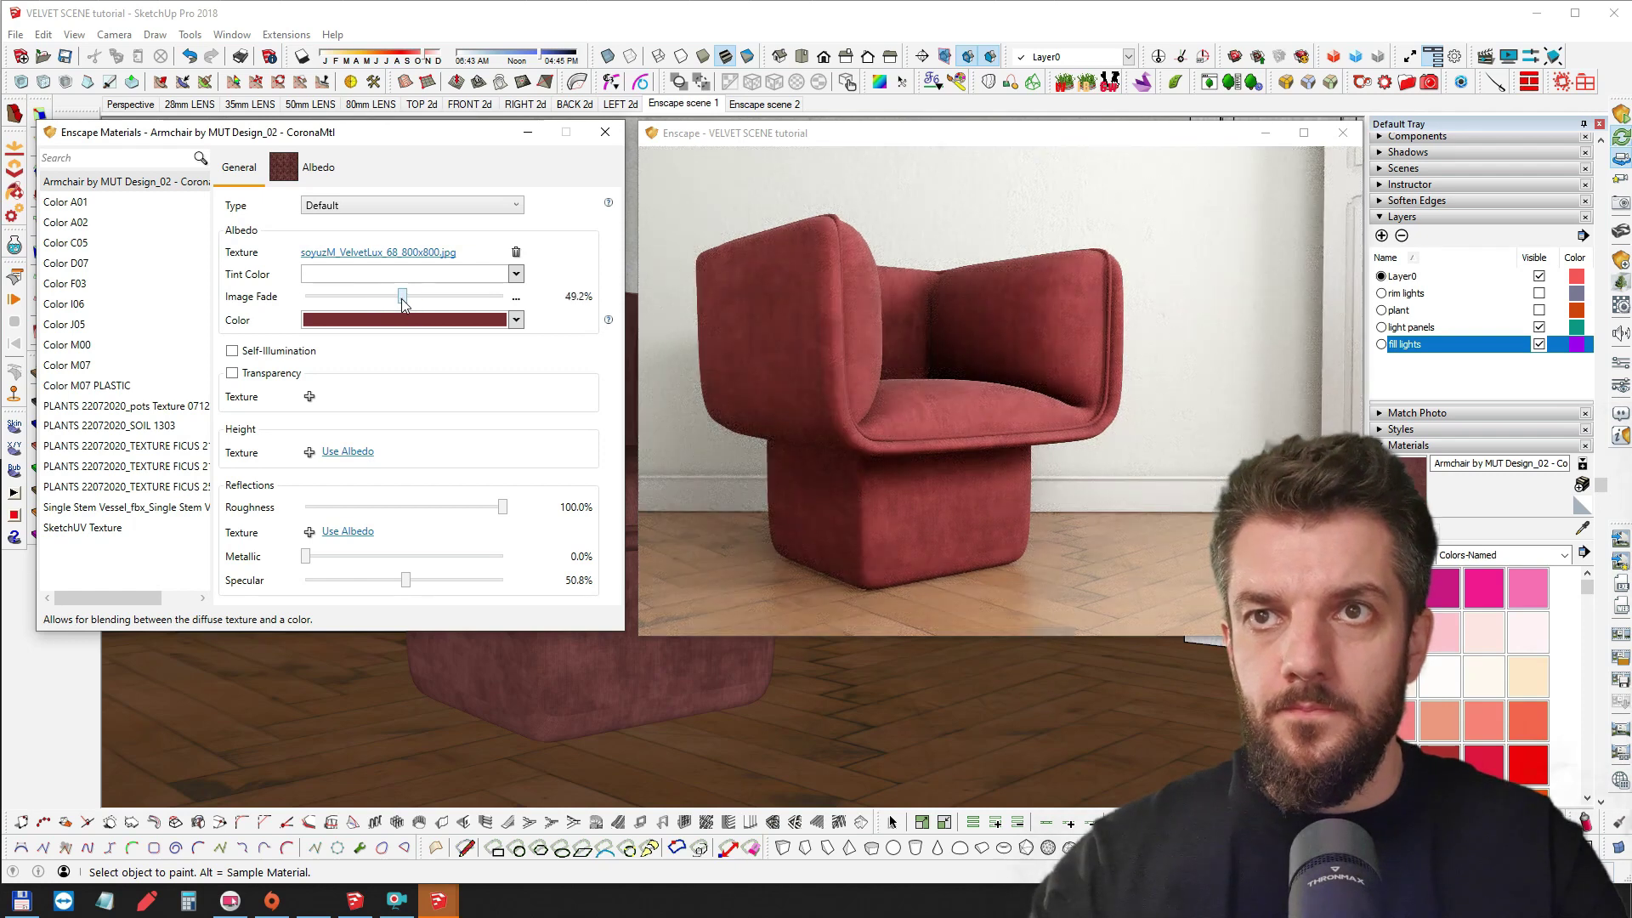
Try the velvet's specular at 100%, settle on 0%, and set roughness to 81.5% with metallic kept at 0%
left_click(463, 502)
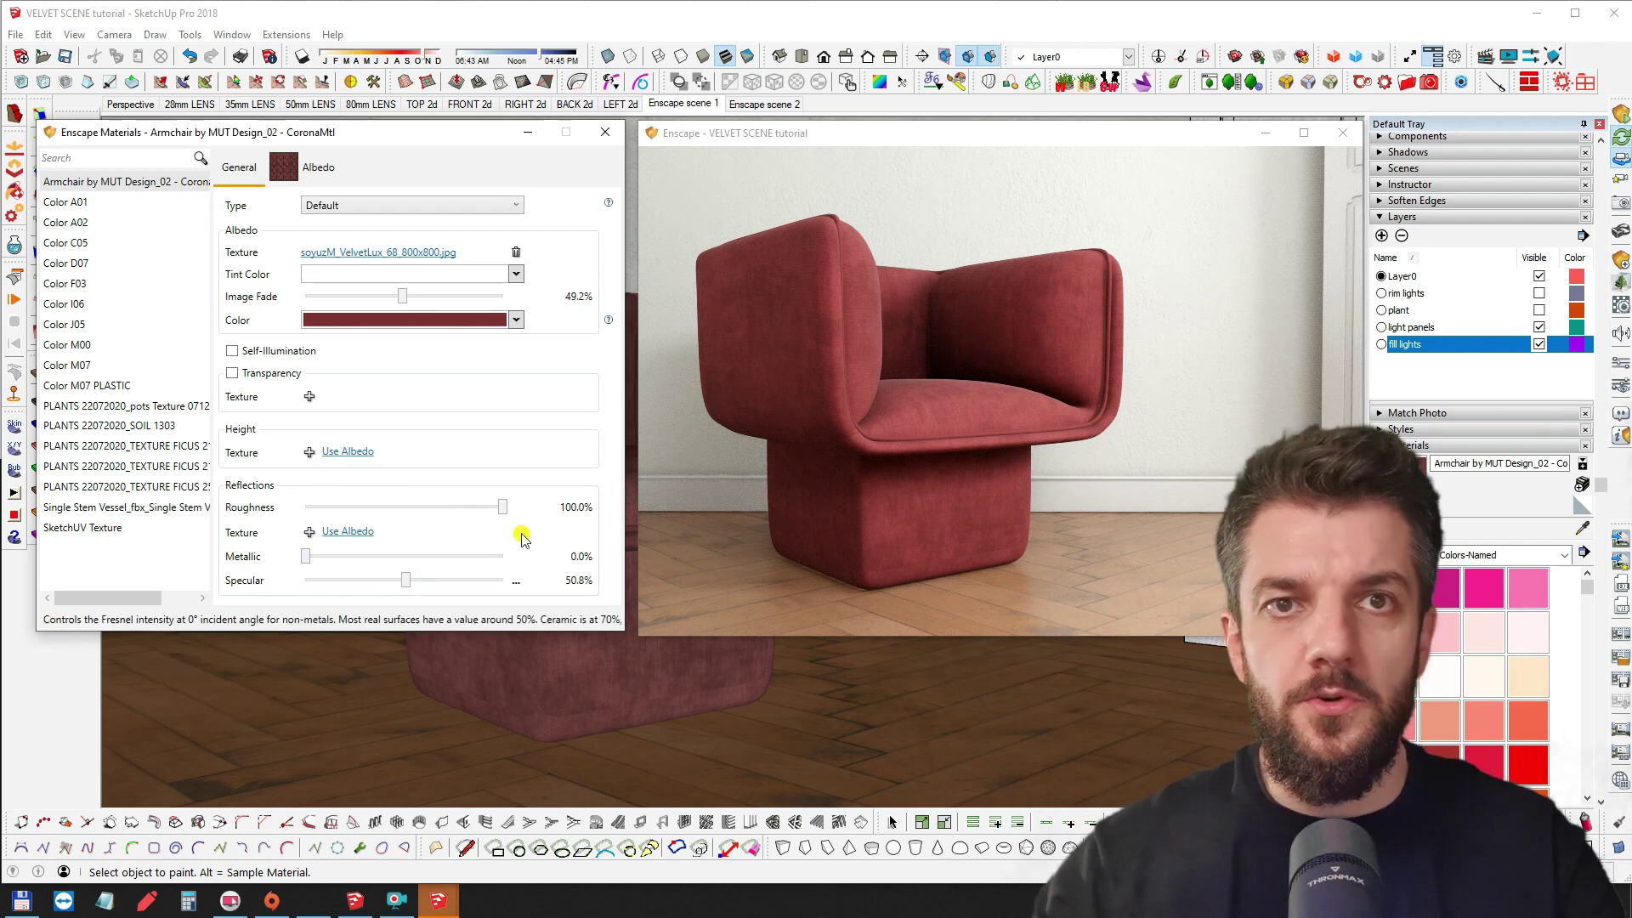
left_click_drag(407, 582, 513, 584)
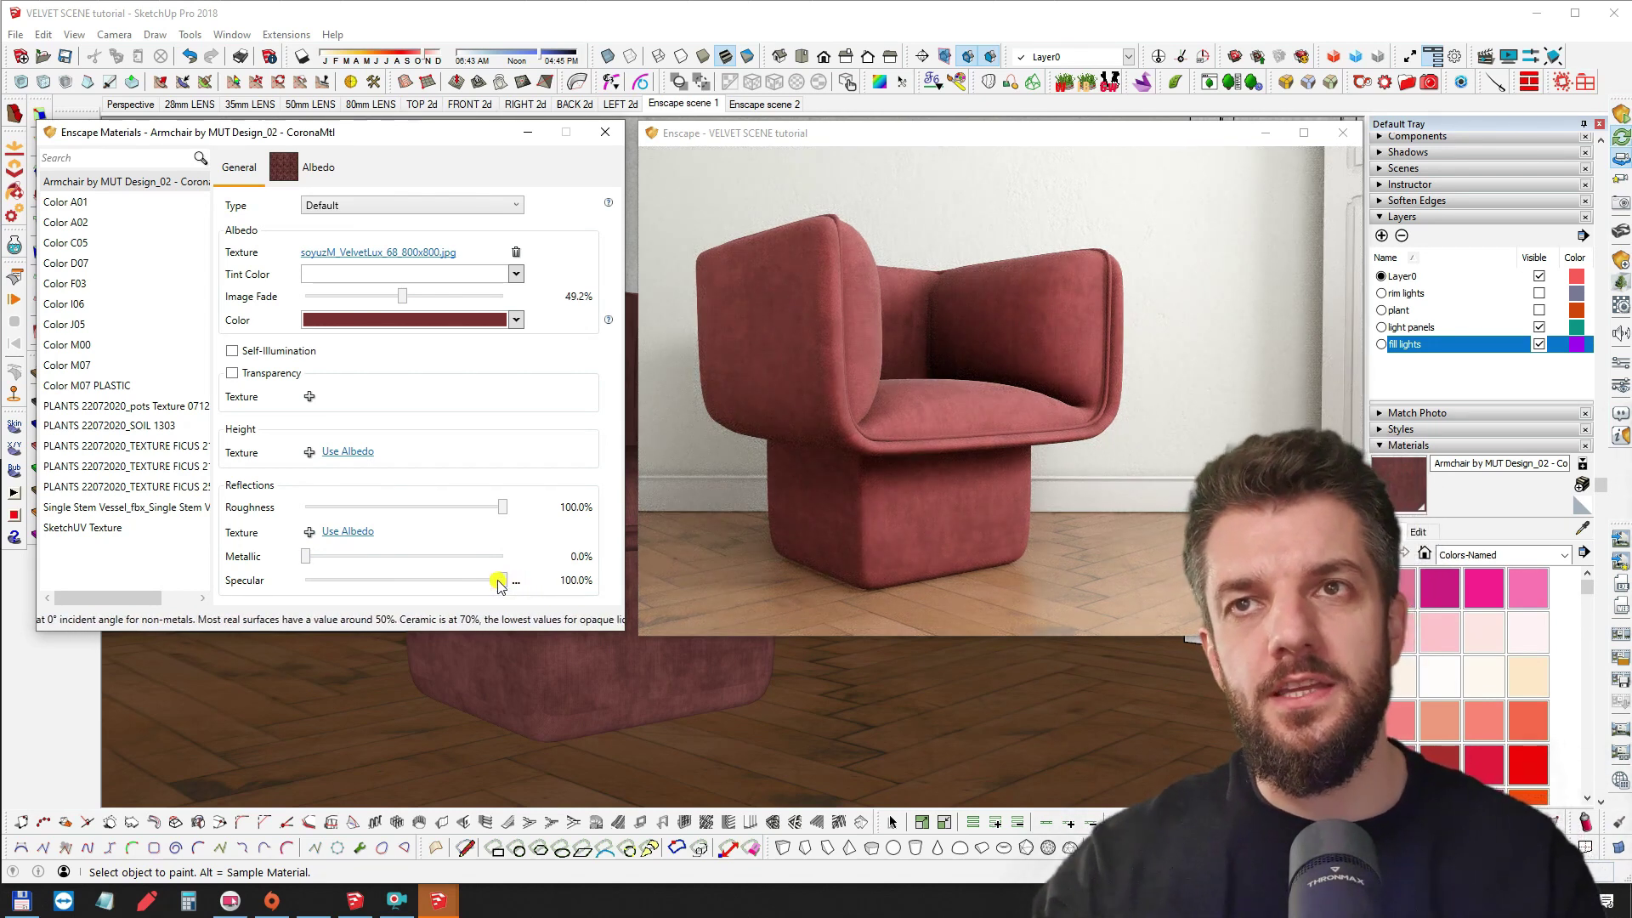
left_click_drag(504, 587, 319, 591)
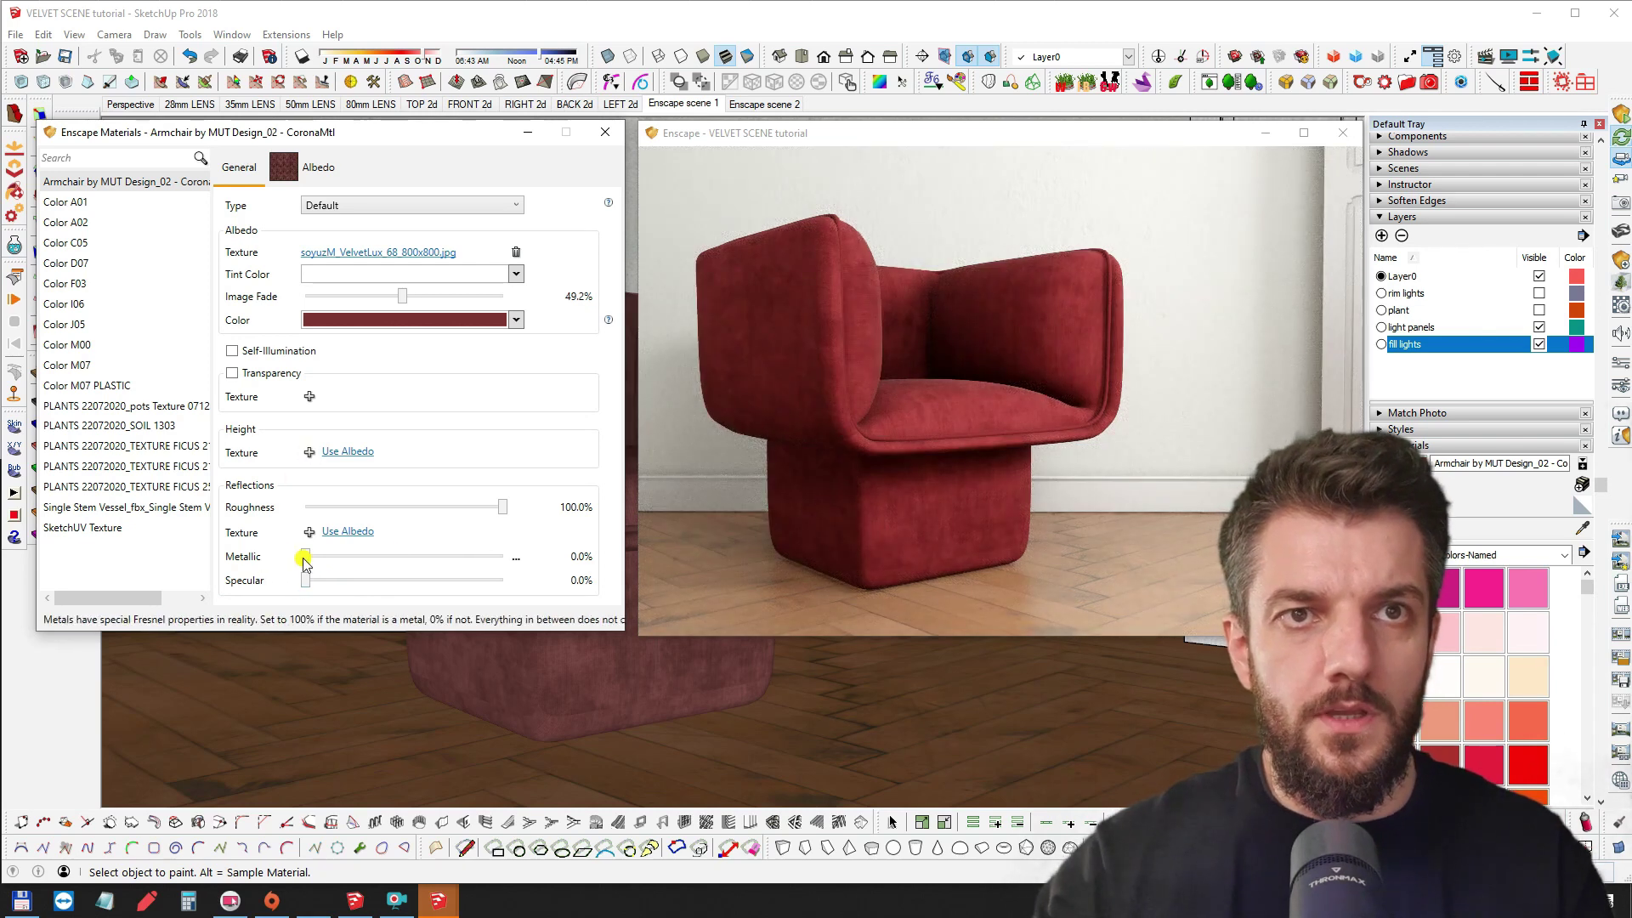
mouse_move(503, 510)
left_mouse_down()
mouse_move(353, 512)
mouse_move(473, 514)
left_mouse_up()
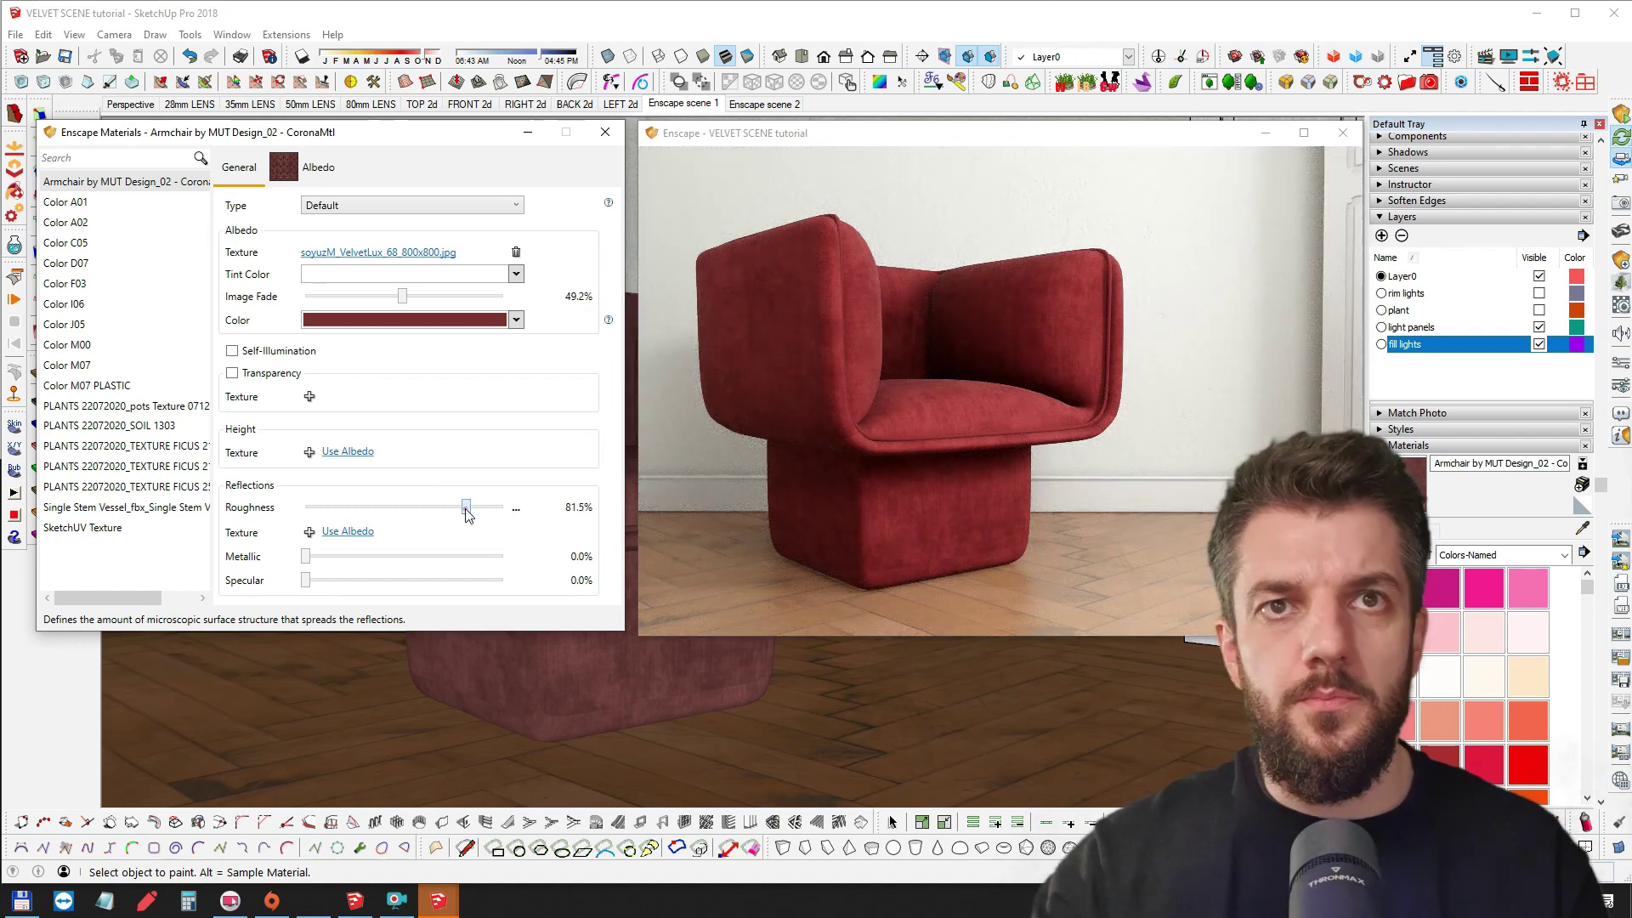
mouse_move(306, 557)
left_mouse_down()
mouse_move(470, 558)
mouse_move(282, 557)
left_mouse_up()
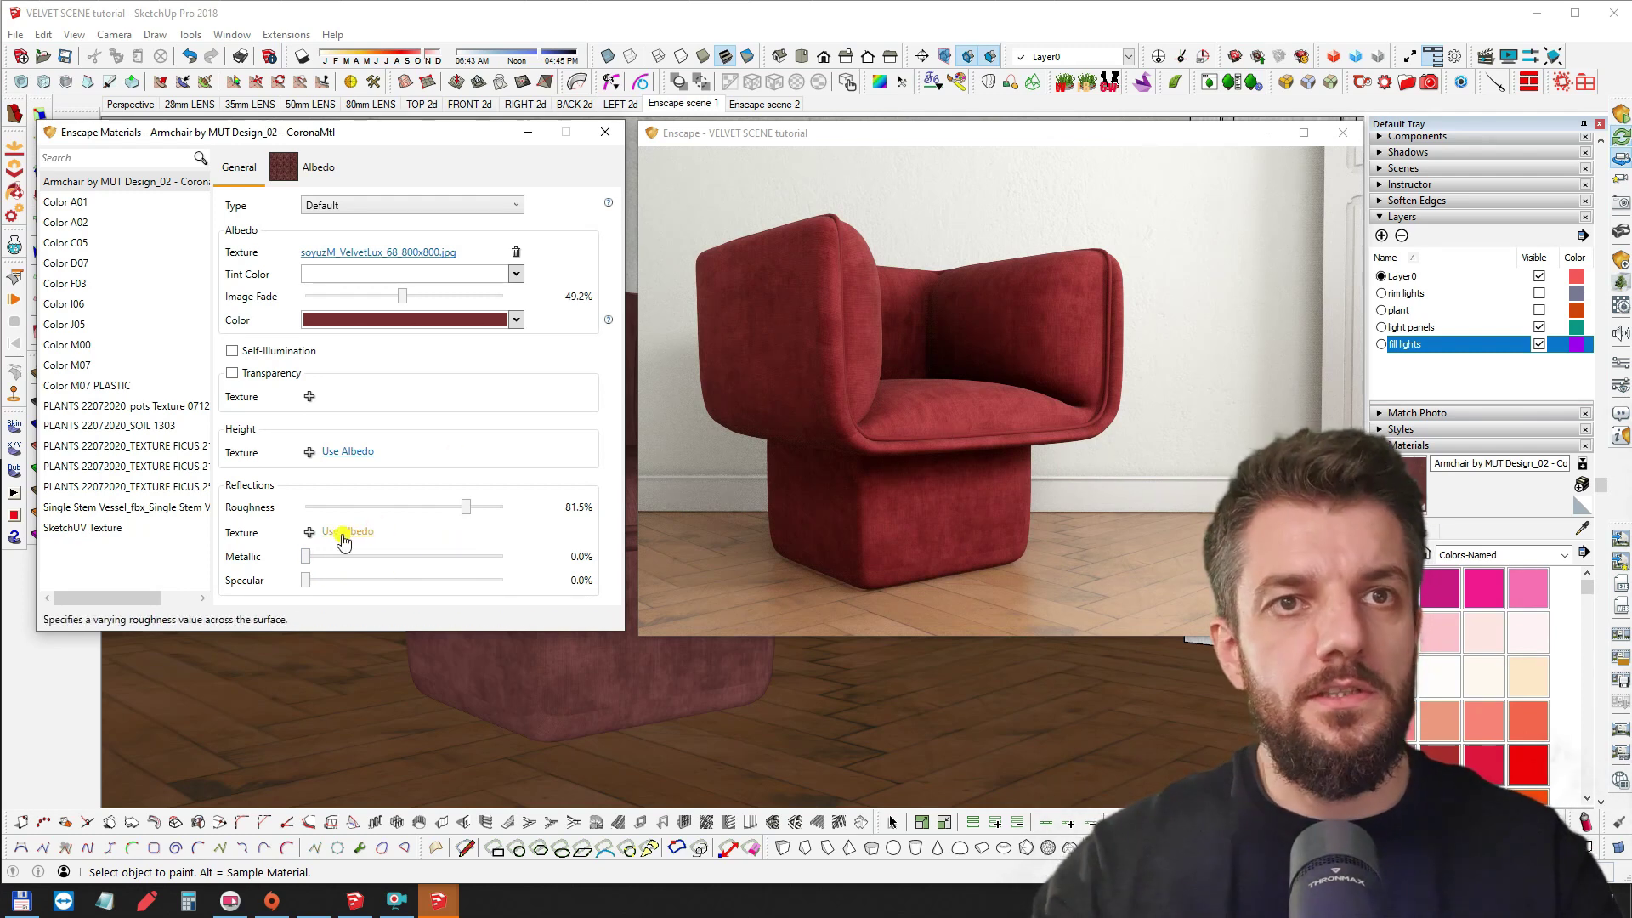
Set the velvet's albedo image fade to 37.6% and check the armchair in the render from farther back
right_click_drag(899, 407, 473, 321)
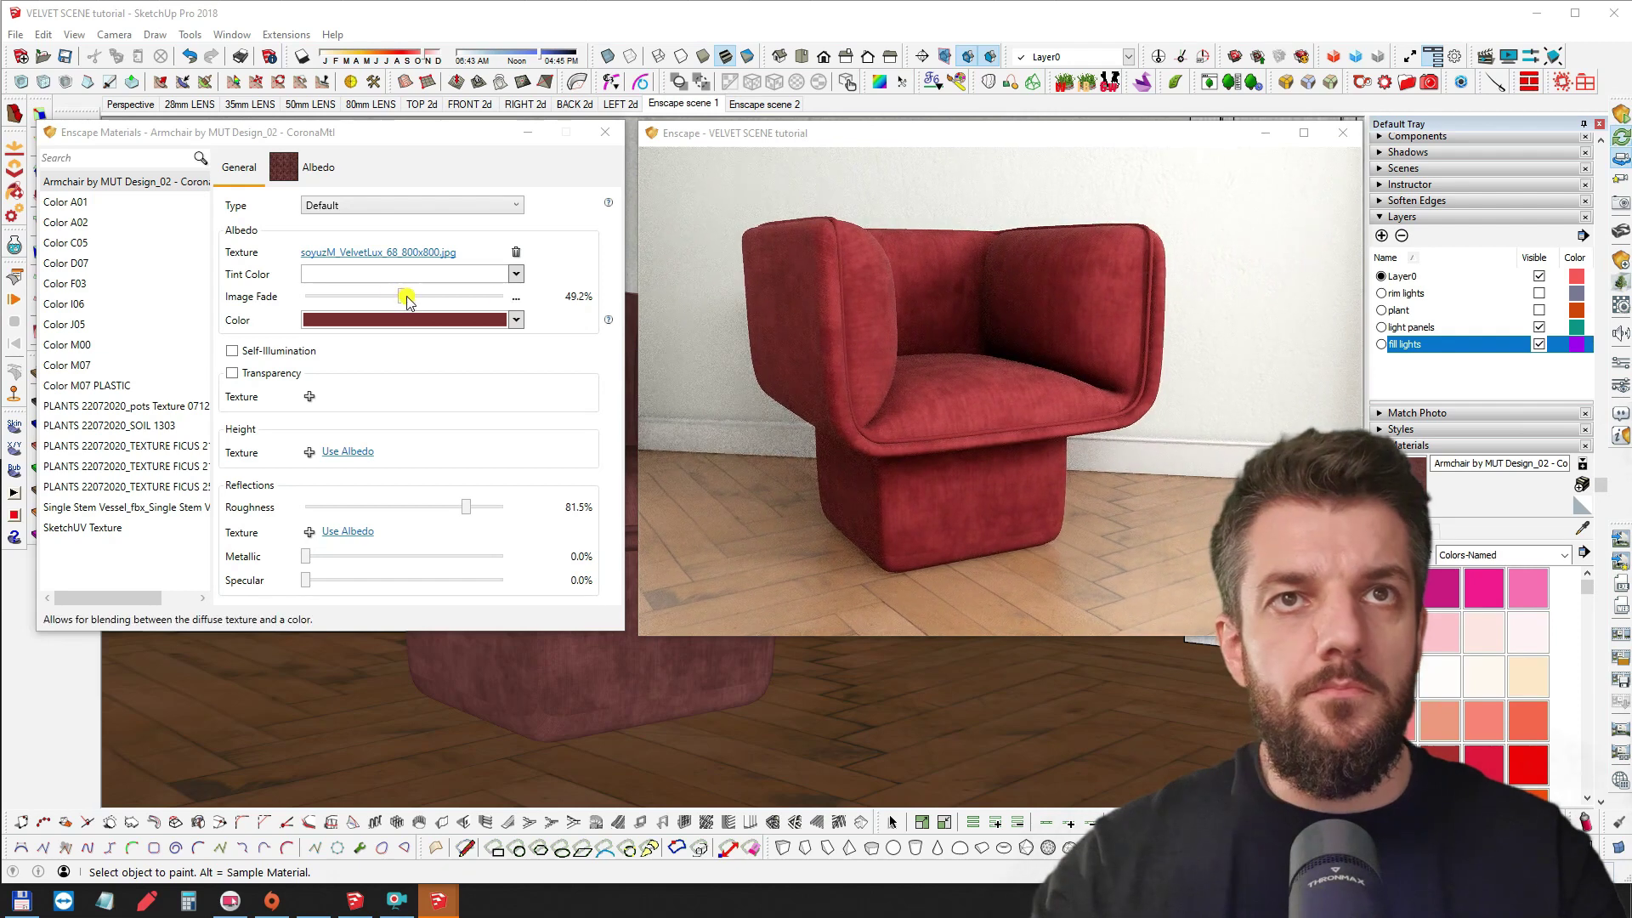
left_click_drag(401, 297, 380, 301)
right_click_drag(978, 383, 941, 409)
left_click_drag(941, 410, 875, 400)
scroll(922, 397, "down", 2)
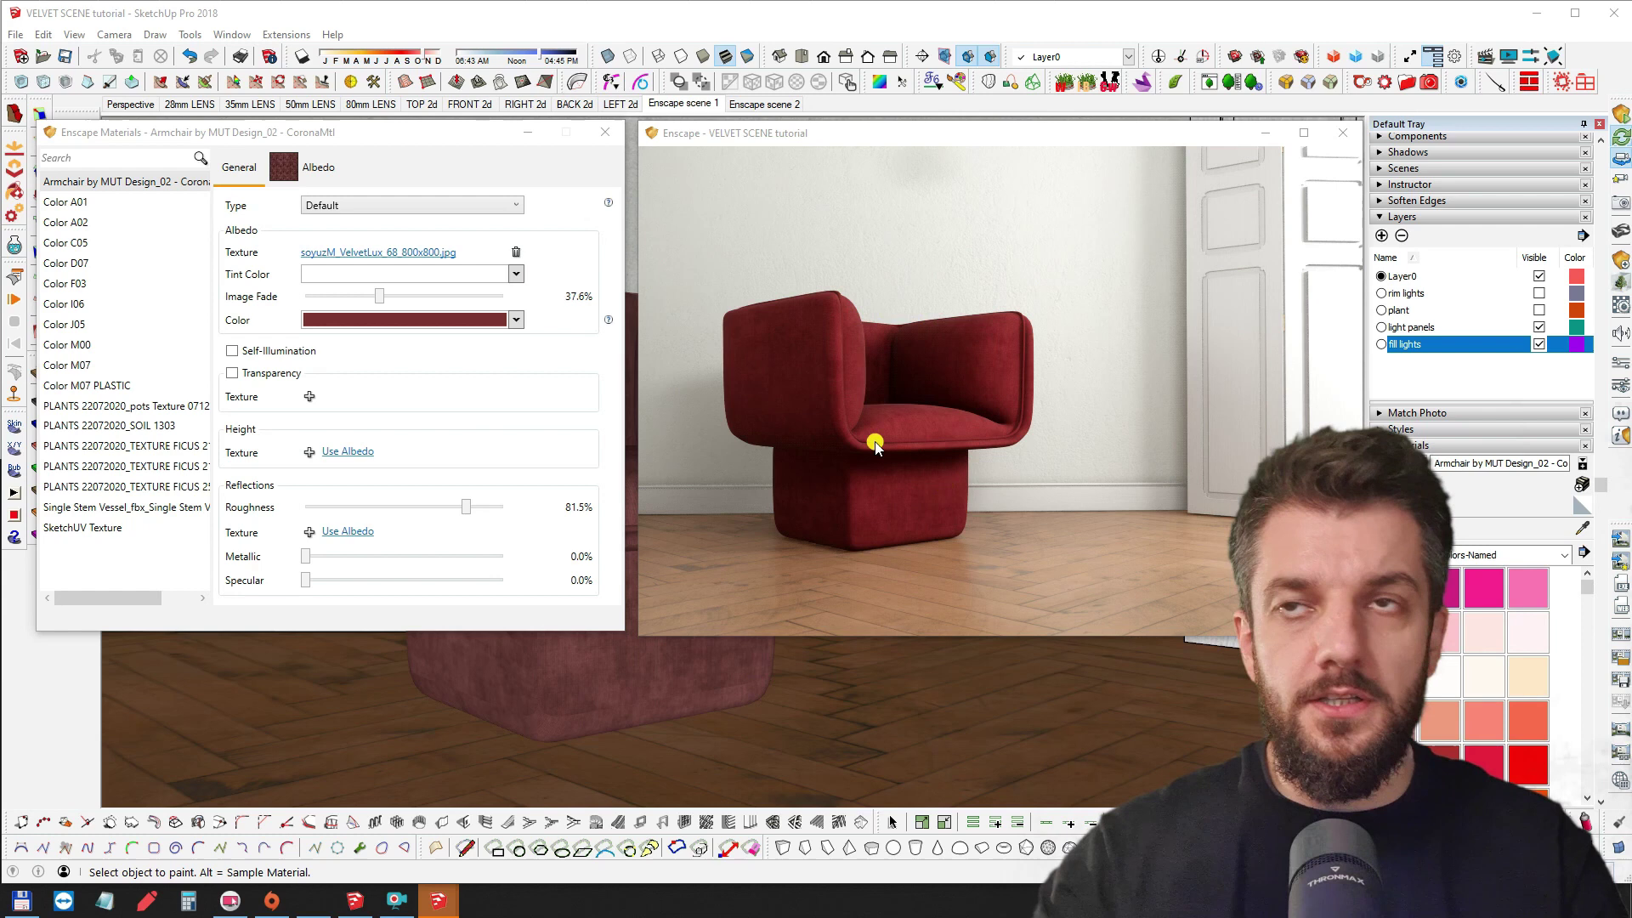
Examine the velvet armchair's shading in the Enscape render from several angles and distances
right_click_drag(951, 394, 954, 412)
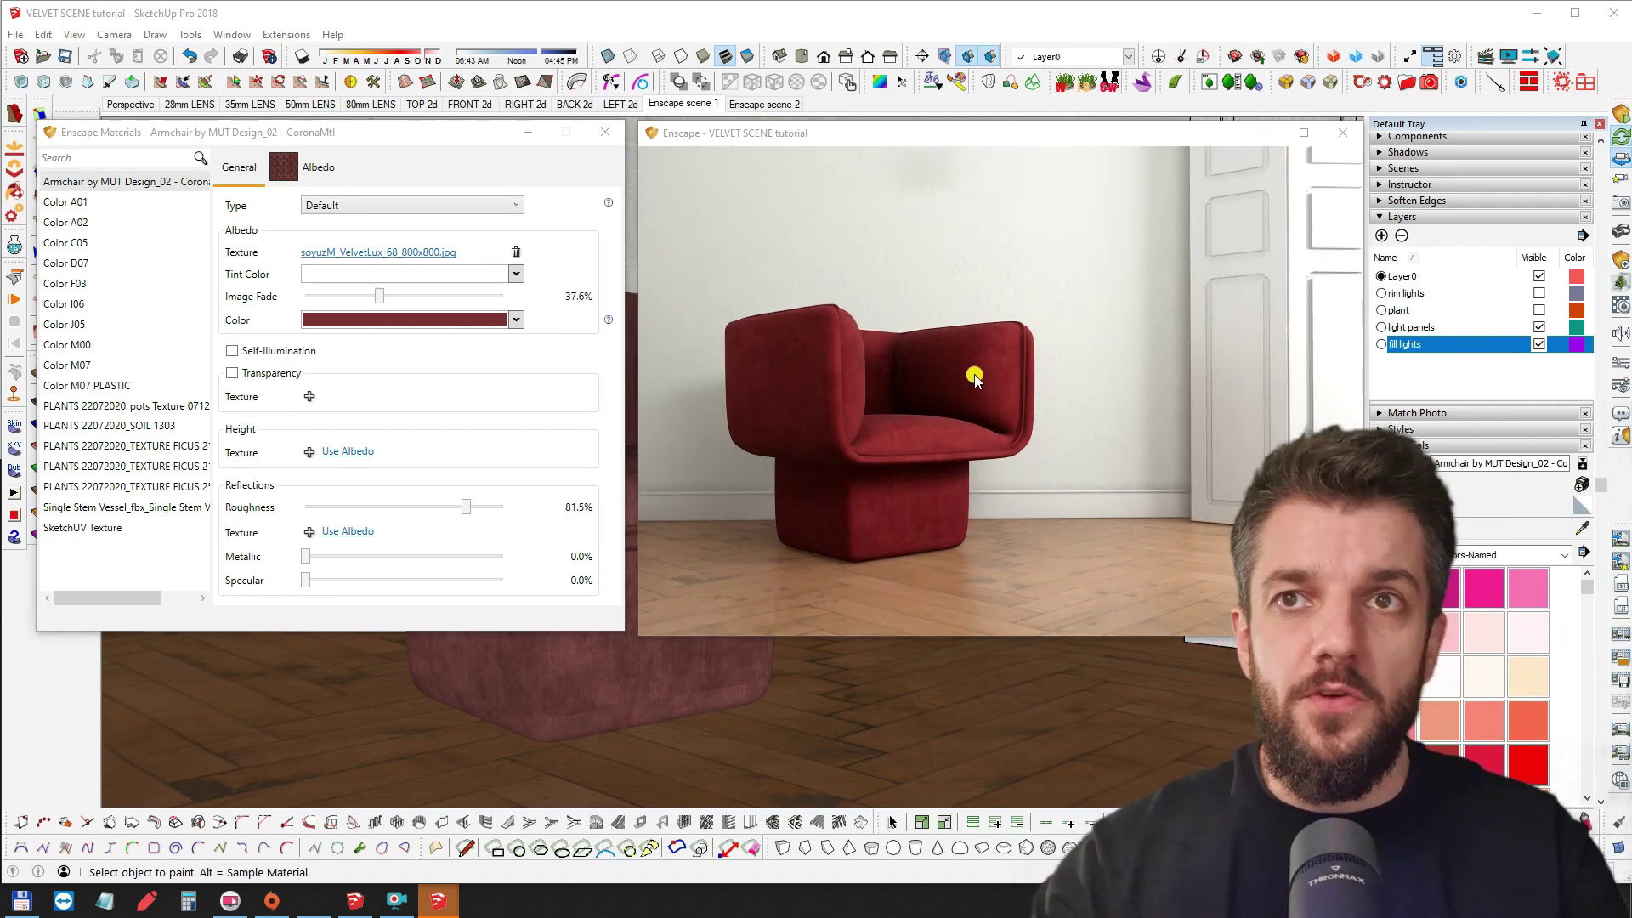
left_click_drag(925, 367, 974, 198)
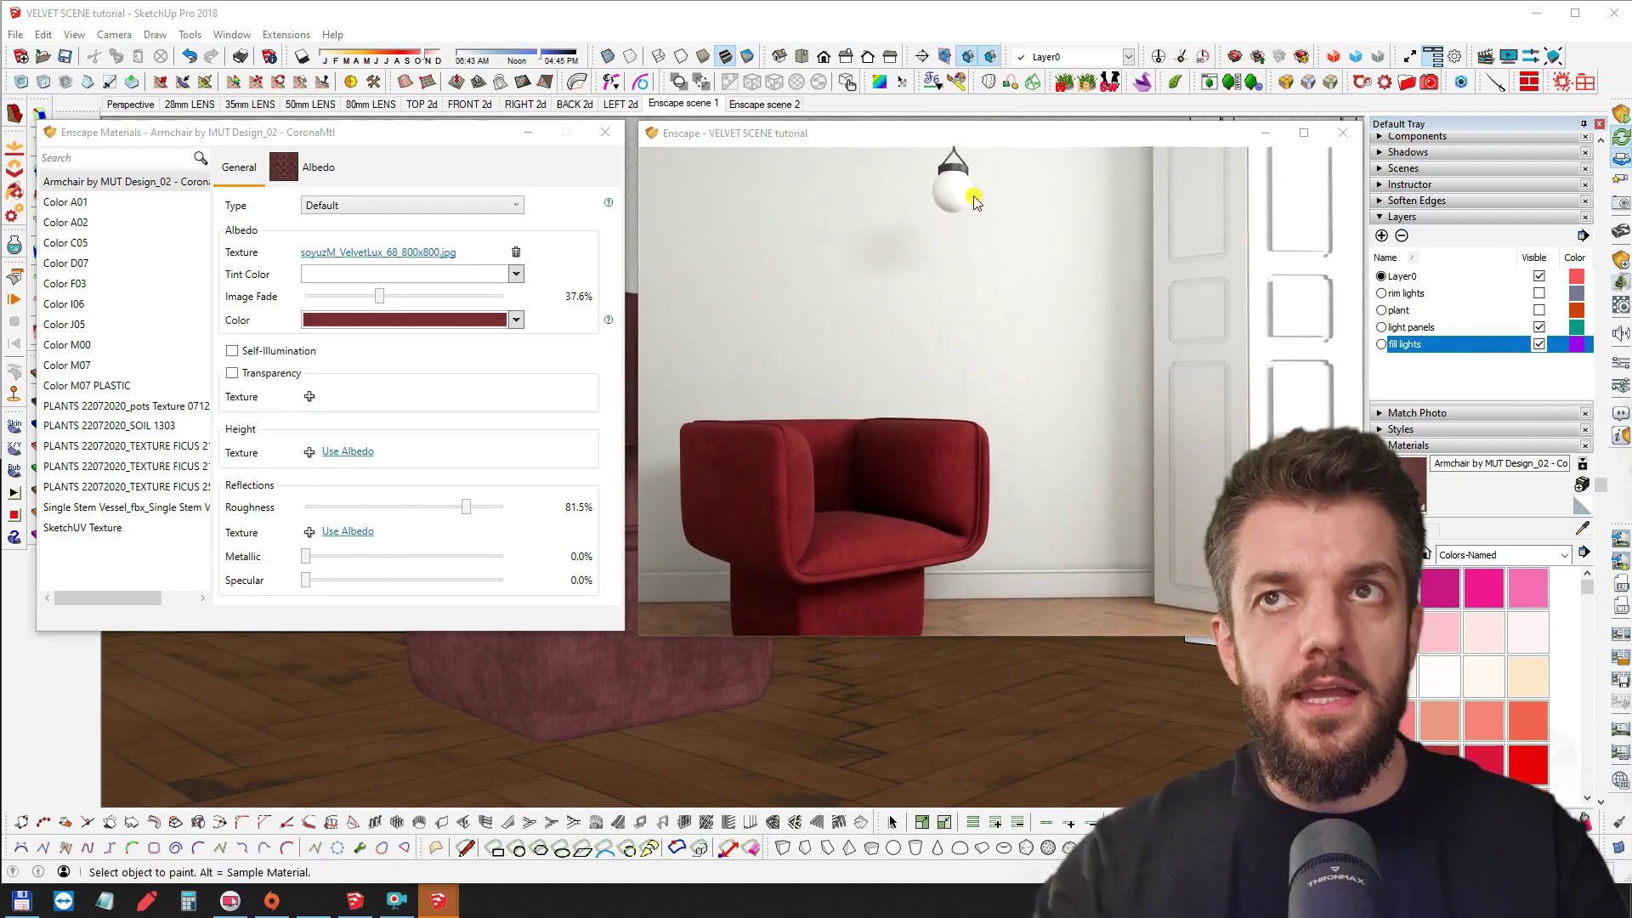
middle_click_drag(832, 459, 851, 393)
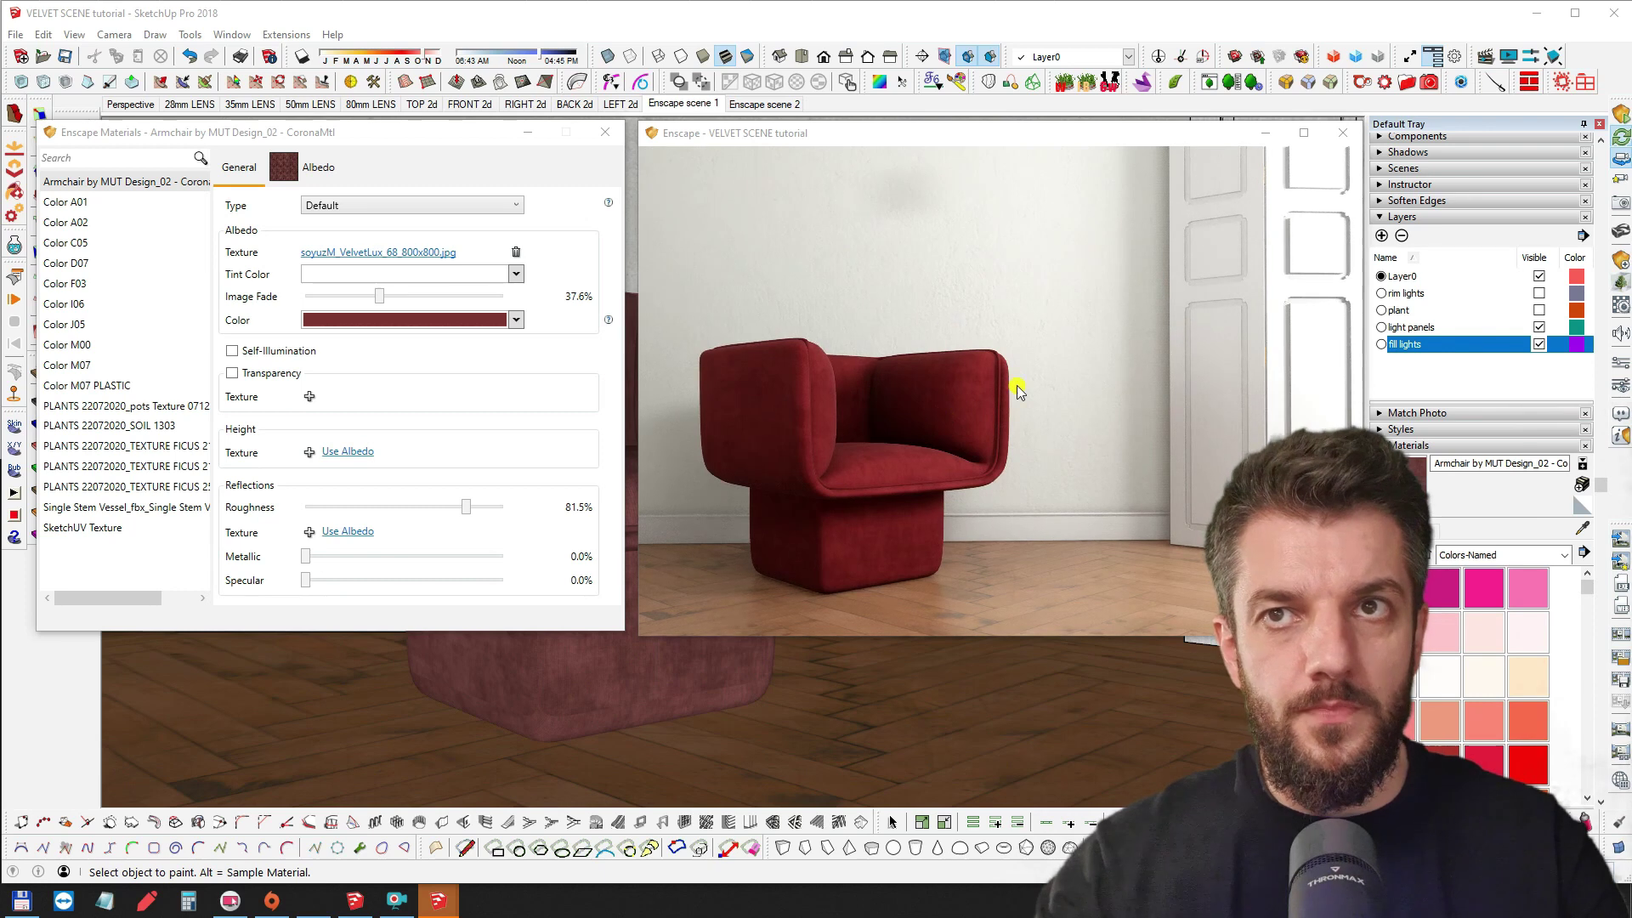
scroll(961, 296, "down", 3)
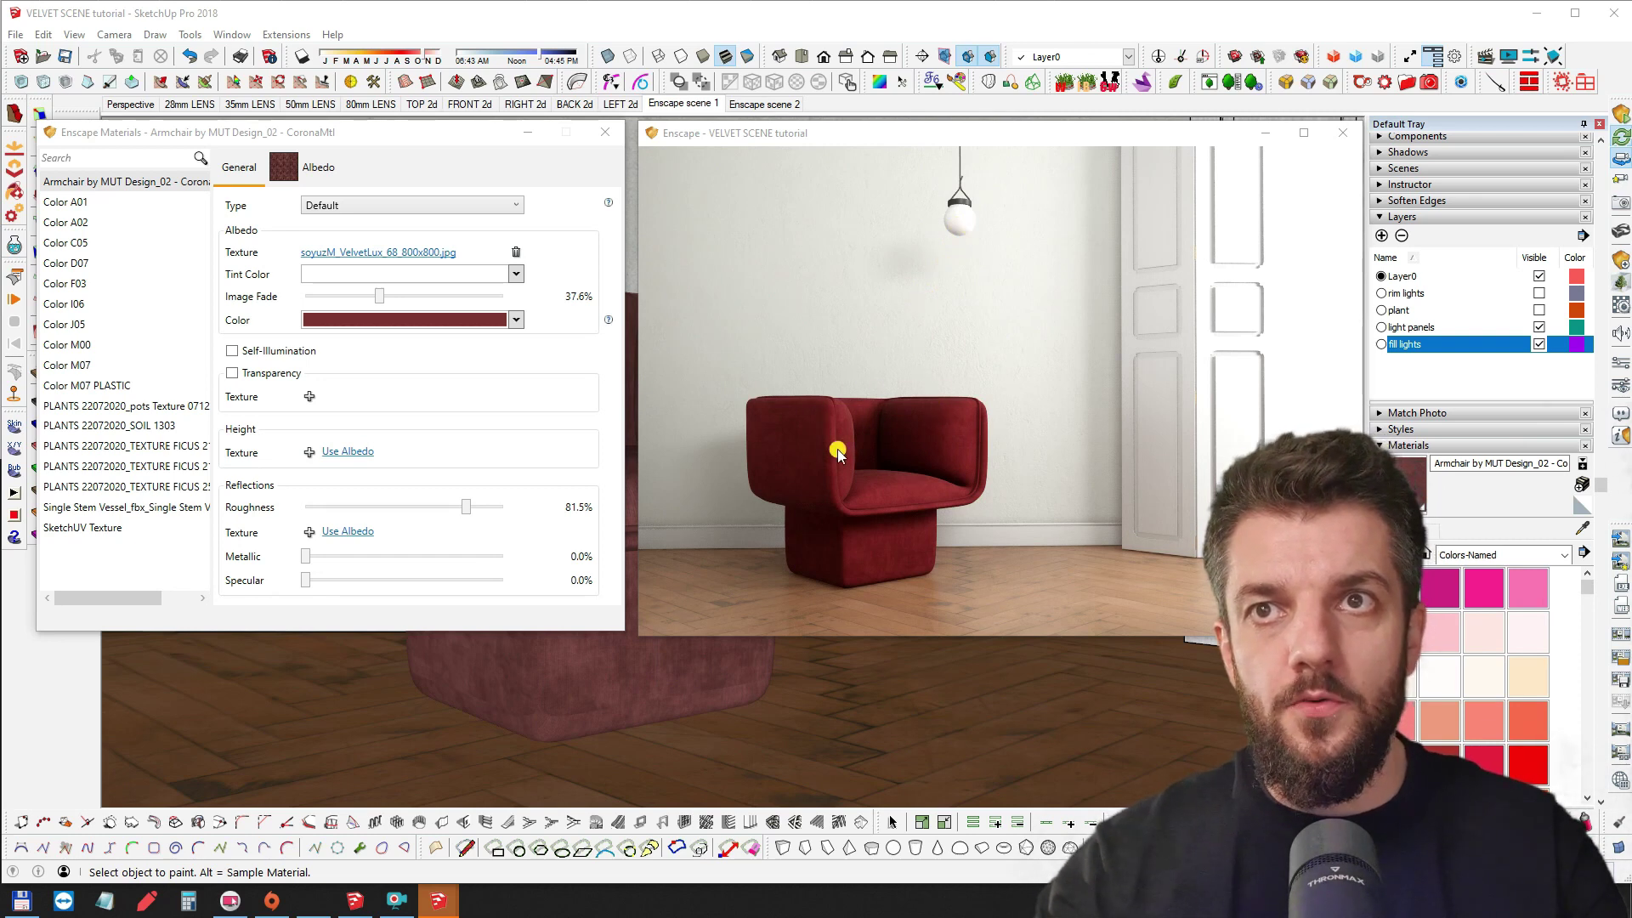
scroll(869, 448, "up", 6)
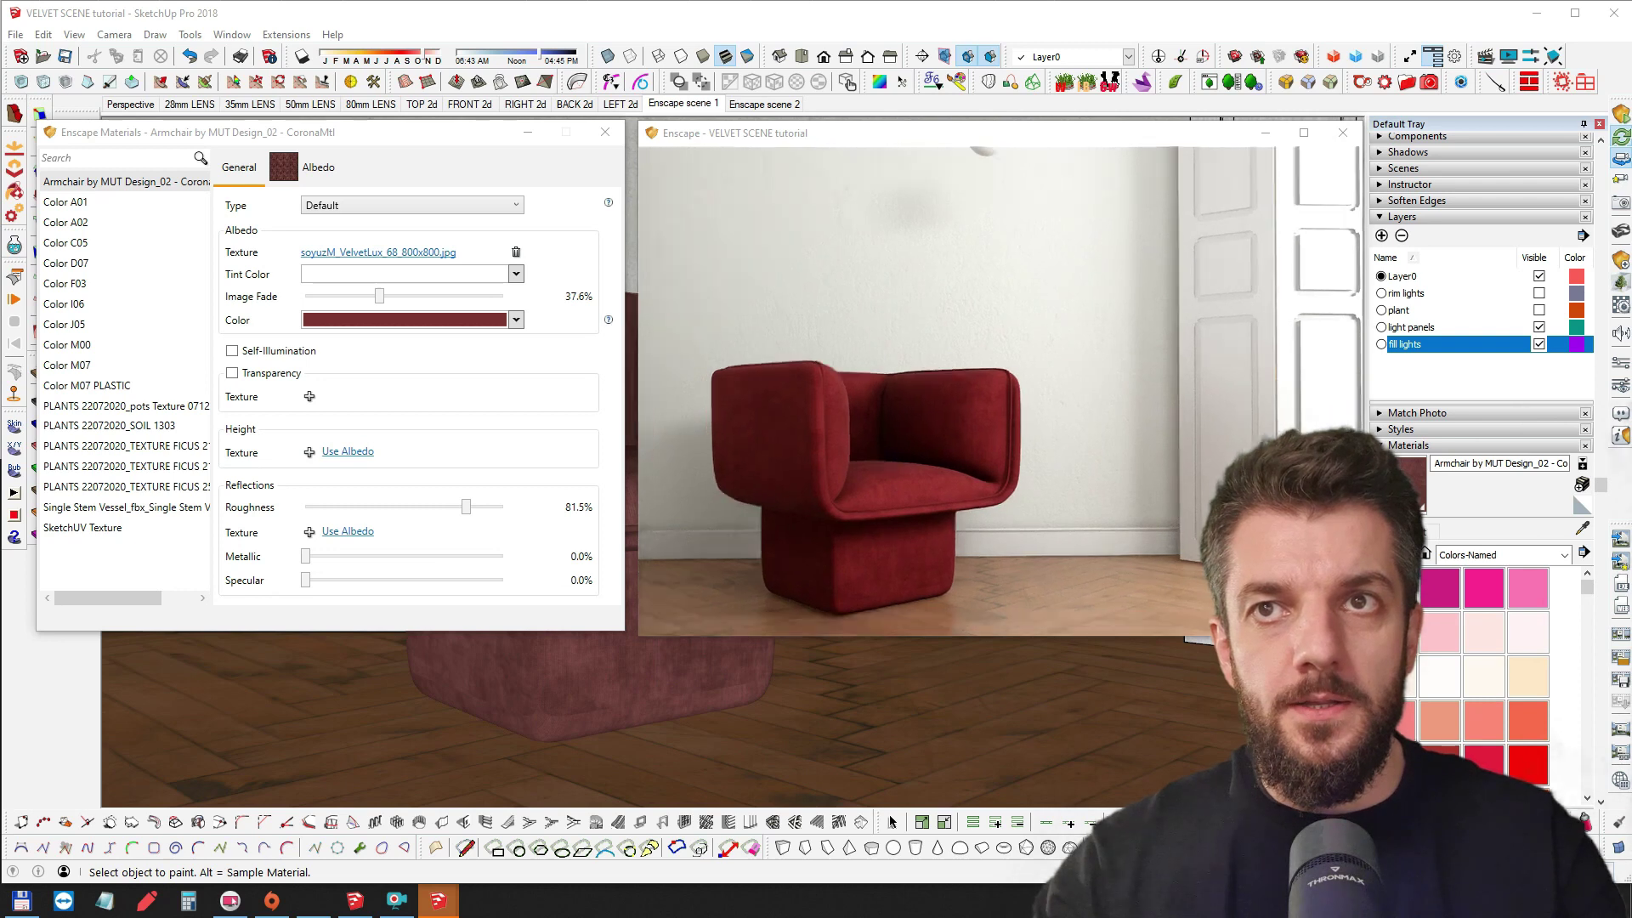
middle_click_drag(852, 482, 986, 425)
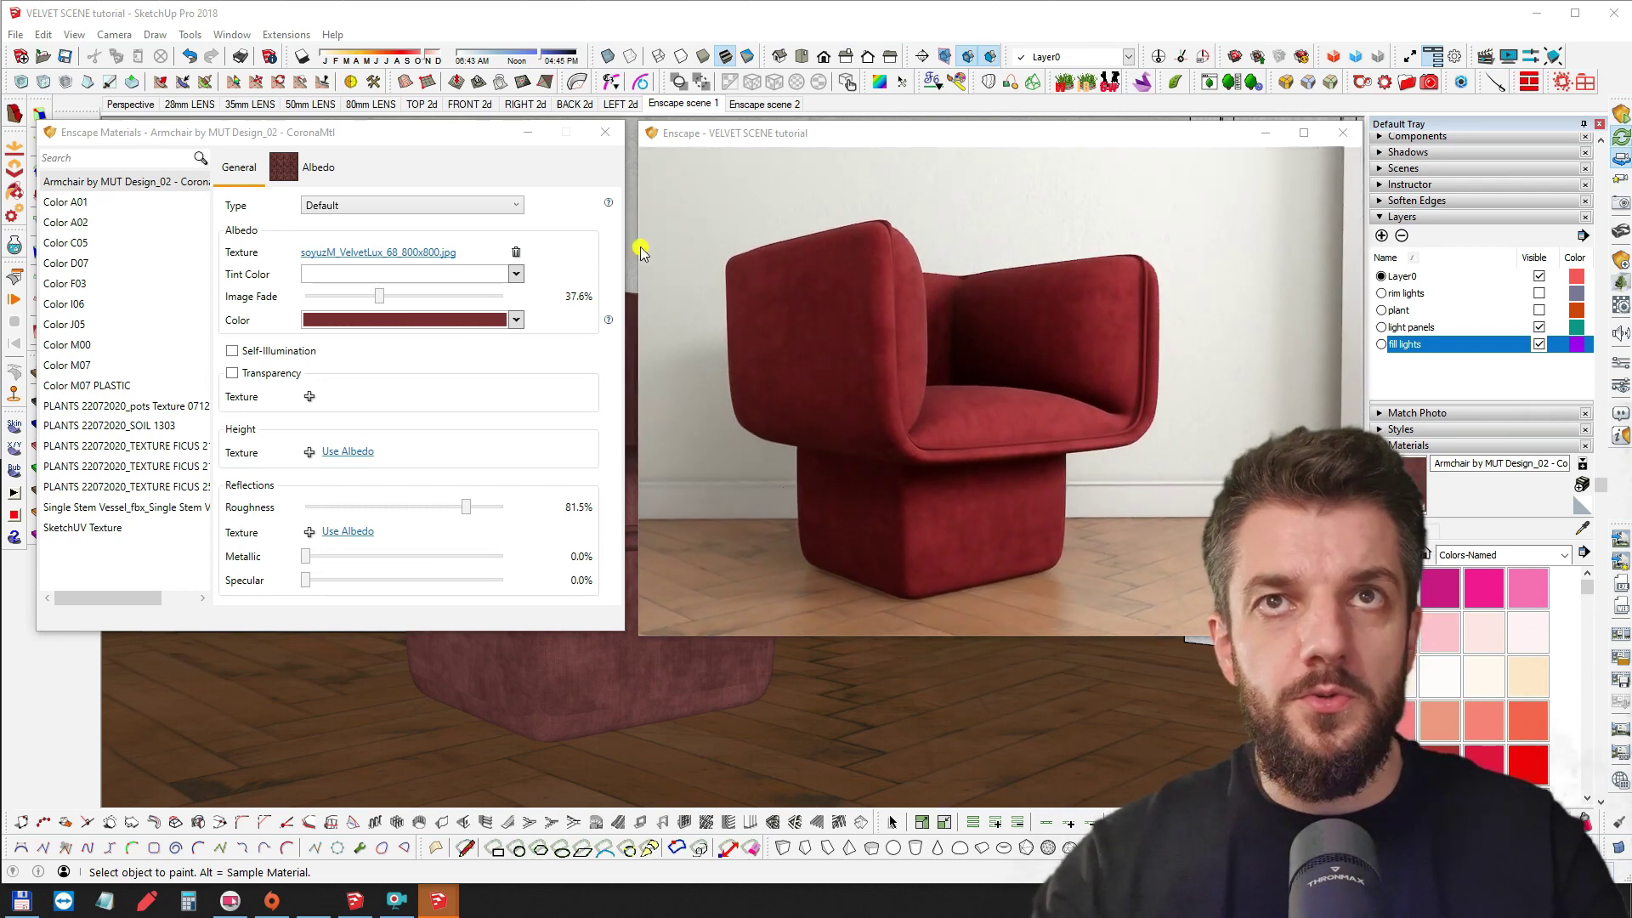
Close the material editor, frame the armchair from its side in the render, and stop synchronizing the Enscape view with the model
left_click(604, 133)
key("o")
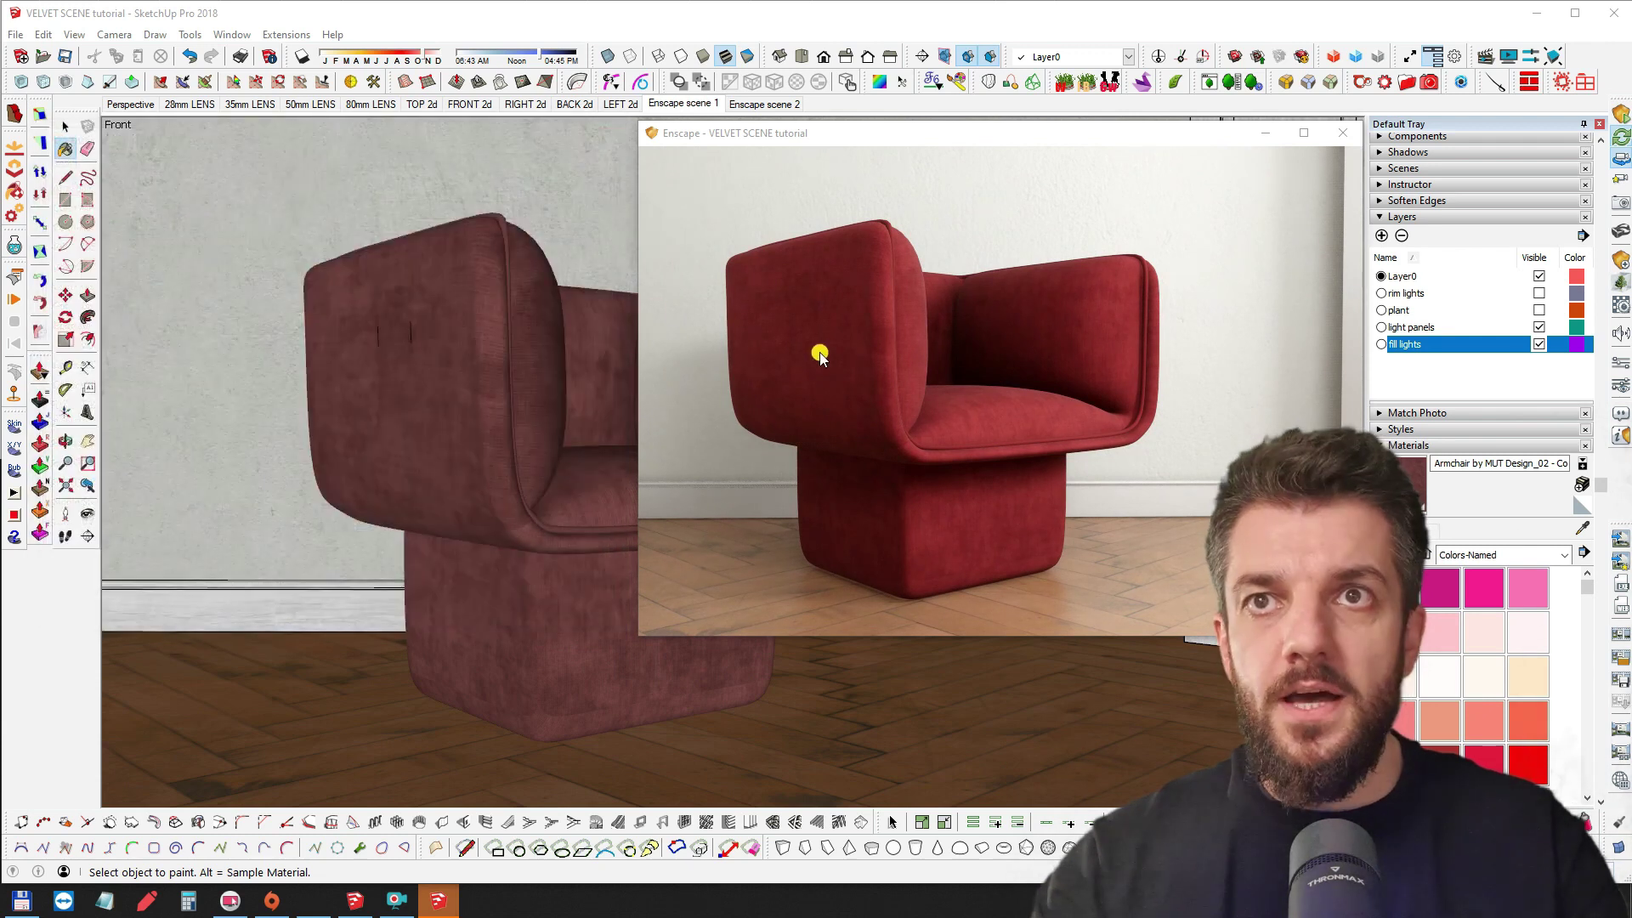
mouse_move(409, 484)
left_mouse_down()
mouse_move(383, 508)
mouse_move(390, 466)
left_mouse_up()
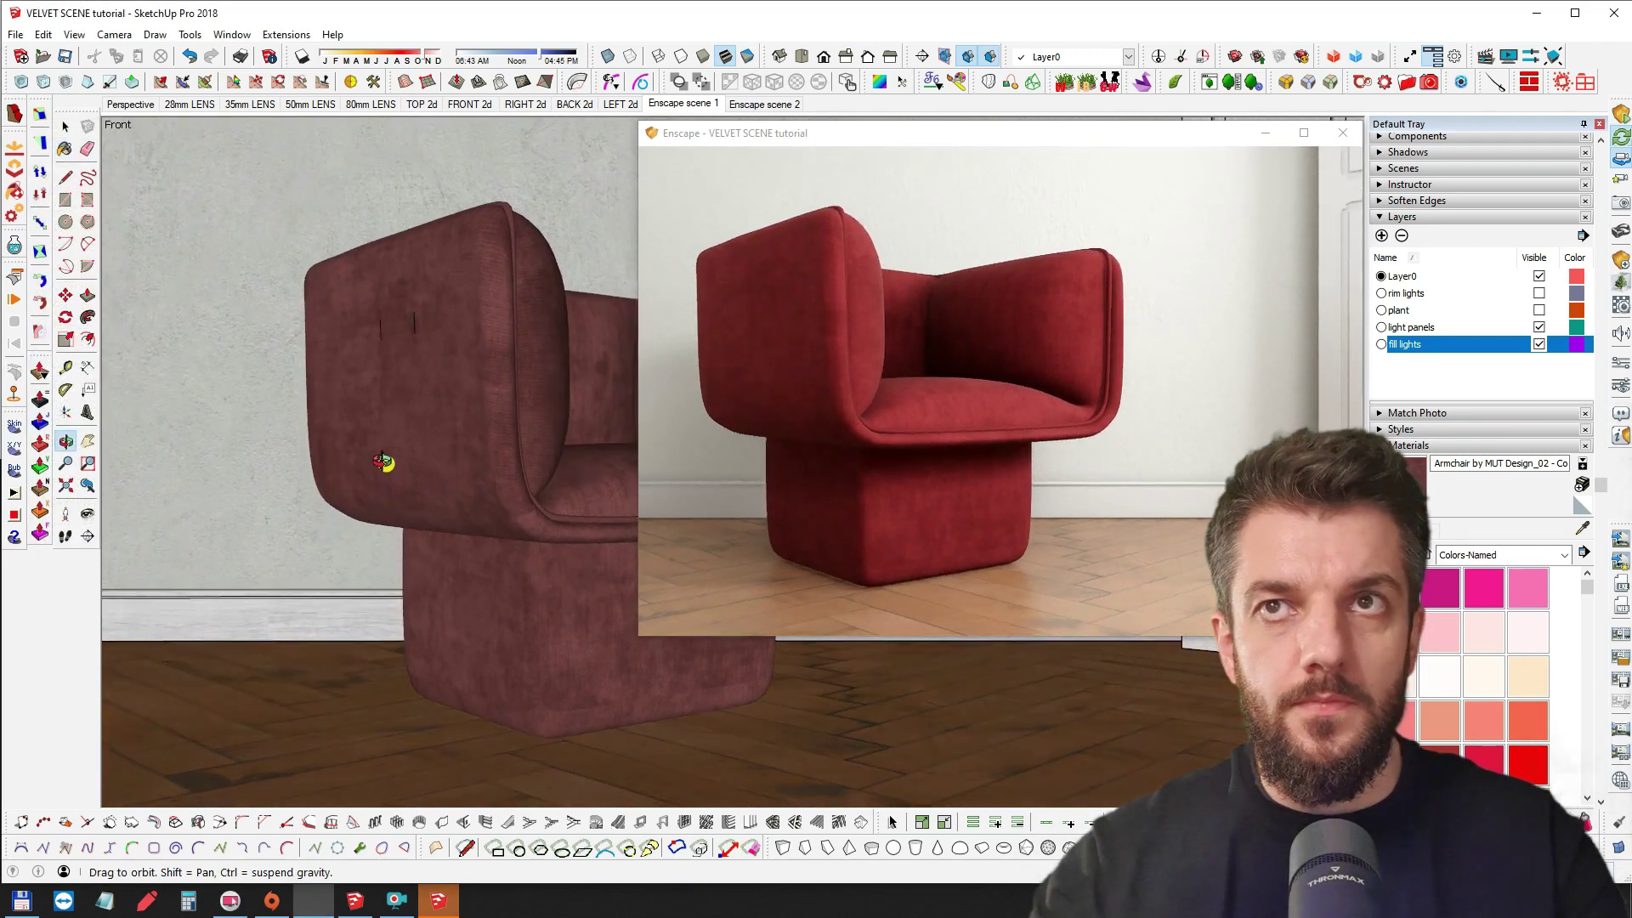
left_click(1618, 158)
mouse_move(539, 397)
middle_mouse_down()
mouse_move(470, 422)
mouse_move(483, 418)
middle_mouse_up()
scroll(486, 415, "down", 2)
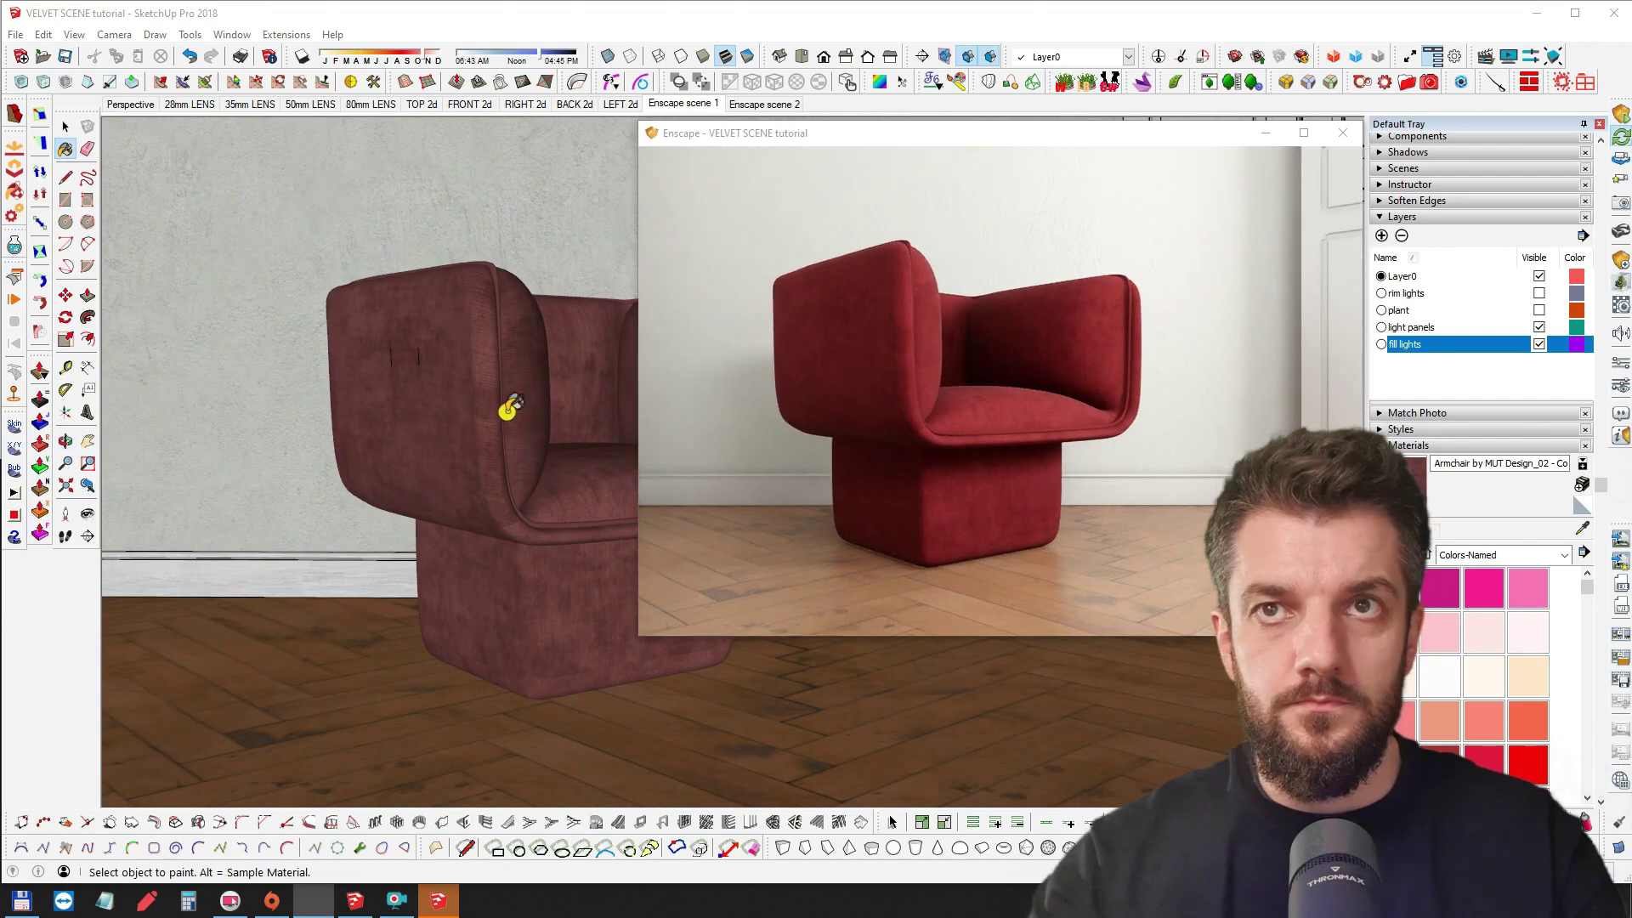
middle_click_drag(895, 376, 915, 372)
Draw connected guide lines across the floor behind the armchair, ending with an edge rising from the floor
mouse_move(460, 425)
middle_mouse_down()
mouse_move(426, 467)
mouse_move(485, 484)
mouse_move(493, 461)
mouse_move(437, 456)
mouse_move(327, 340)
middle_mouse_up()
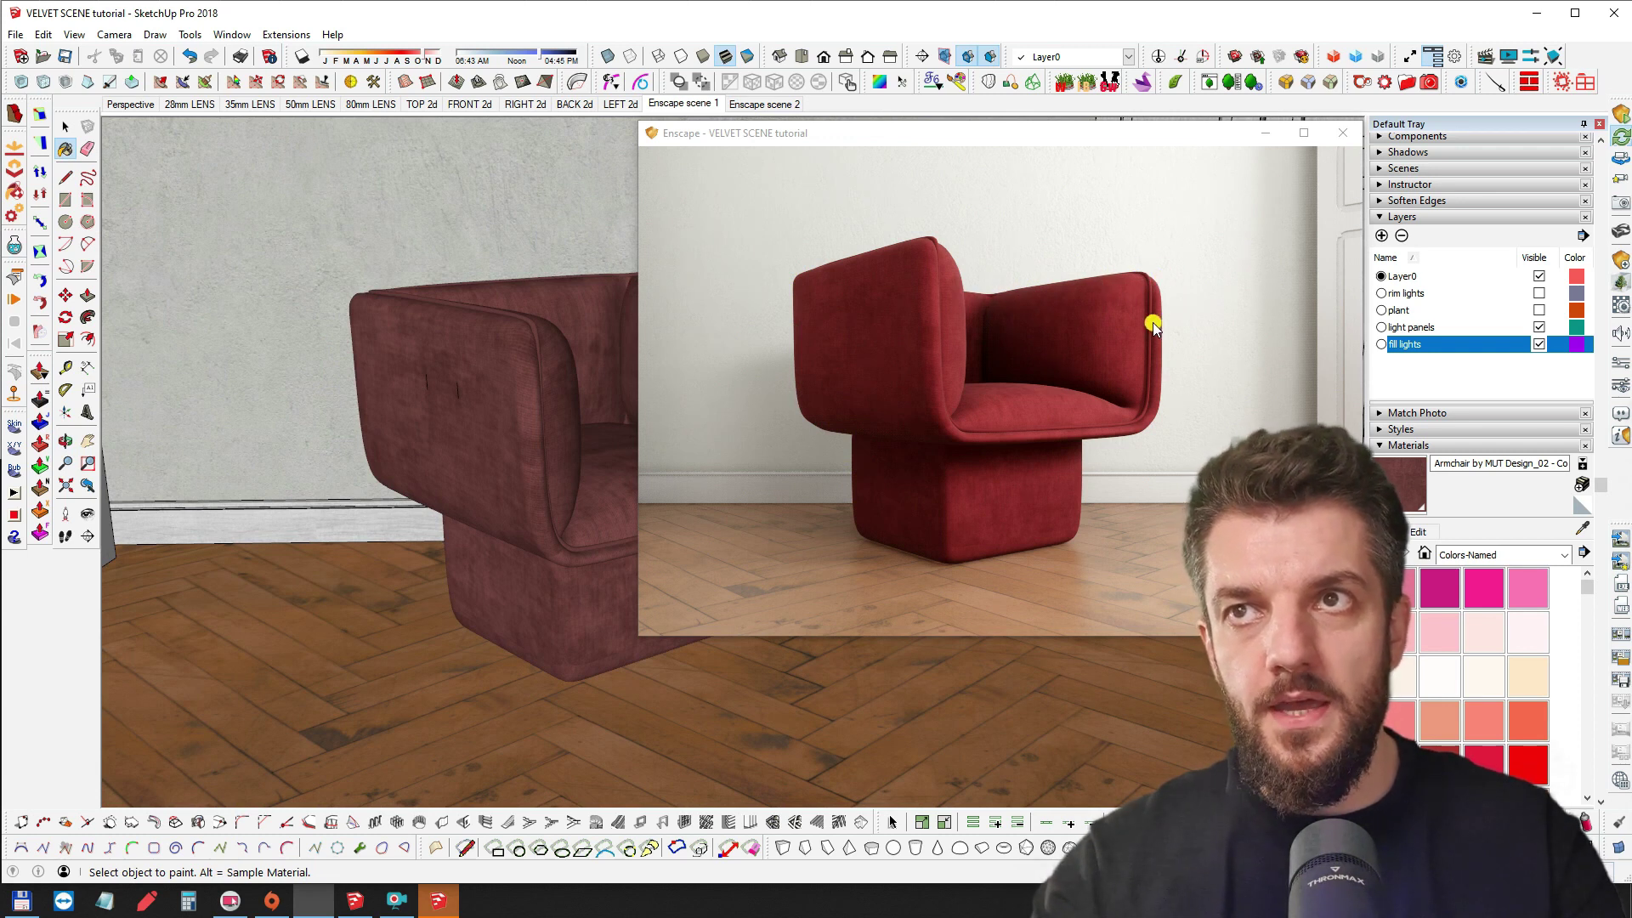
mouse_move(390, 430)
middle_mouse_down()
mouse_move(328, 451)
mouse_move(515, 441)
mouse_move(546, 466)
middle_mouse_up()
key("l")
left_click(500, 457)
middle_click_drag(357, 420, 399, 486)
key("Escape")
middle_click_drag(534, 590, 564, 517)
left_click(575, 525)
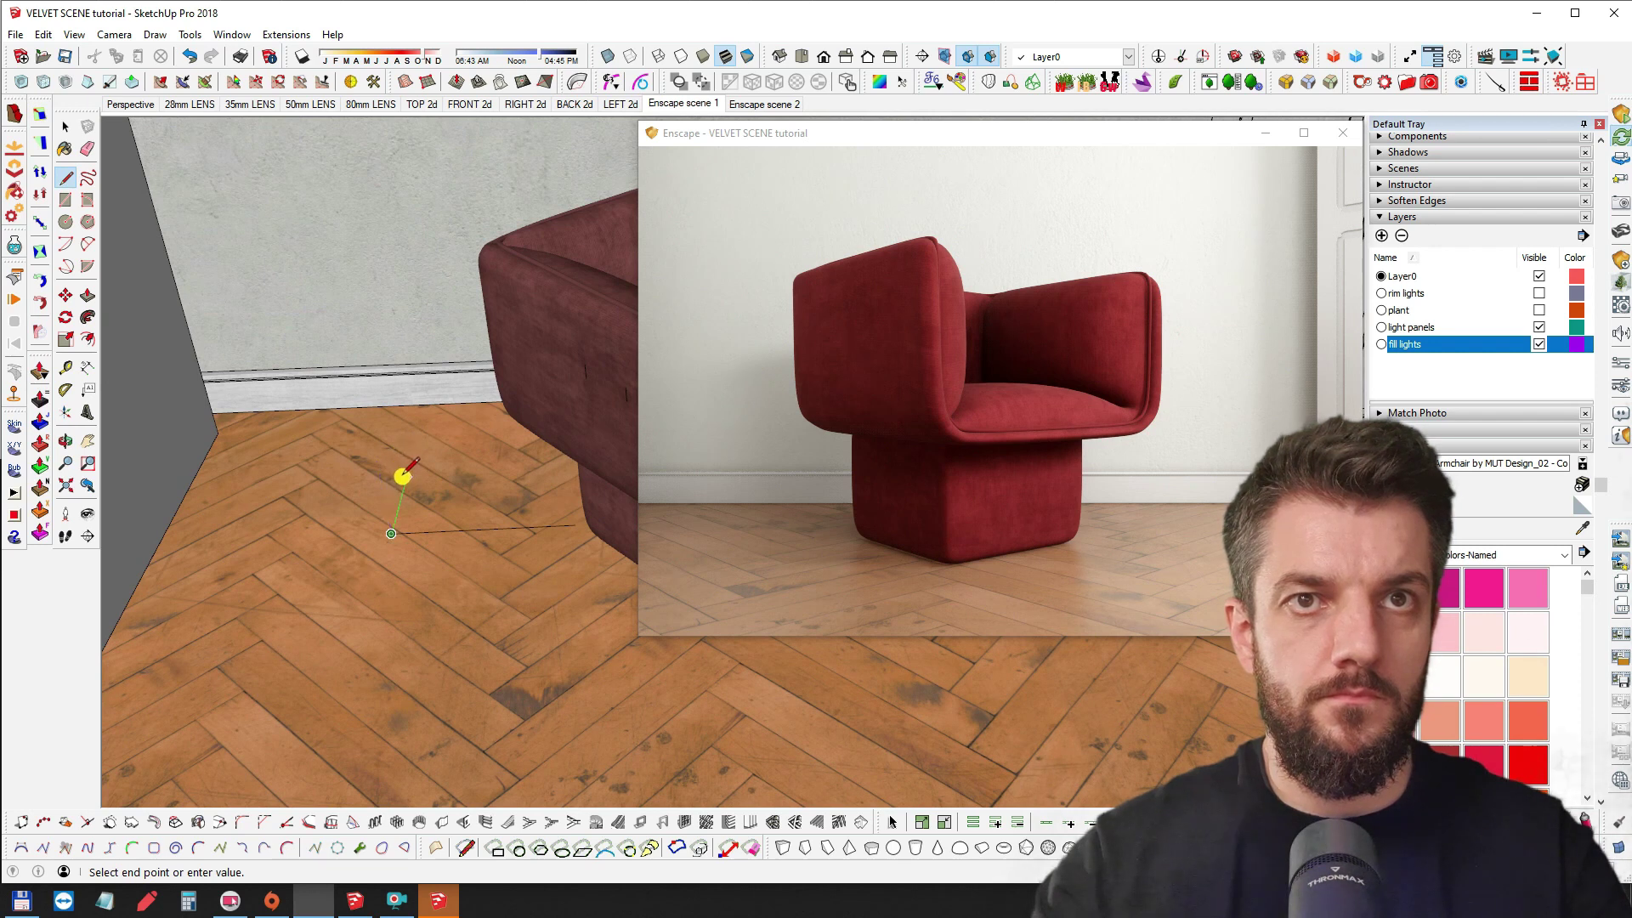
left_click(384, 323)
key("space")
middle_click_drag(382, 320, 228, 399)
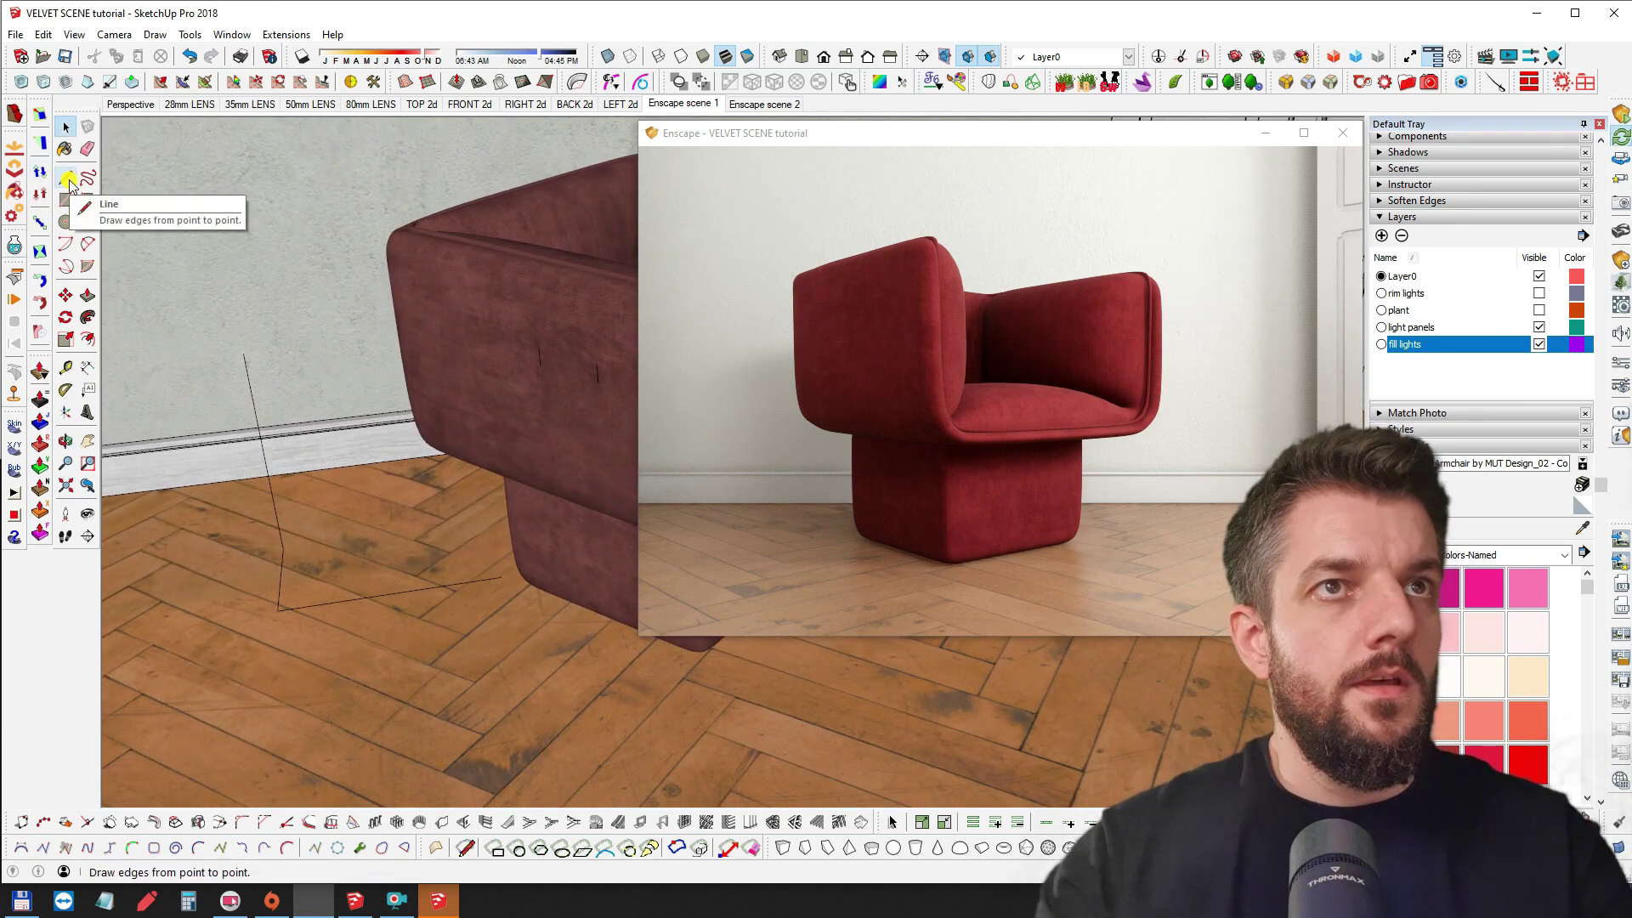
Place an Enscape spot light at the top of the vertical guide edge behind the armchair, aimed at the chair's back
left_click(1622, 279)
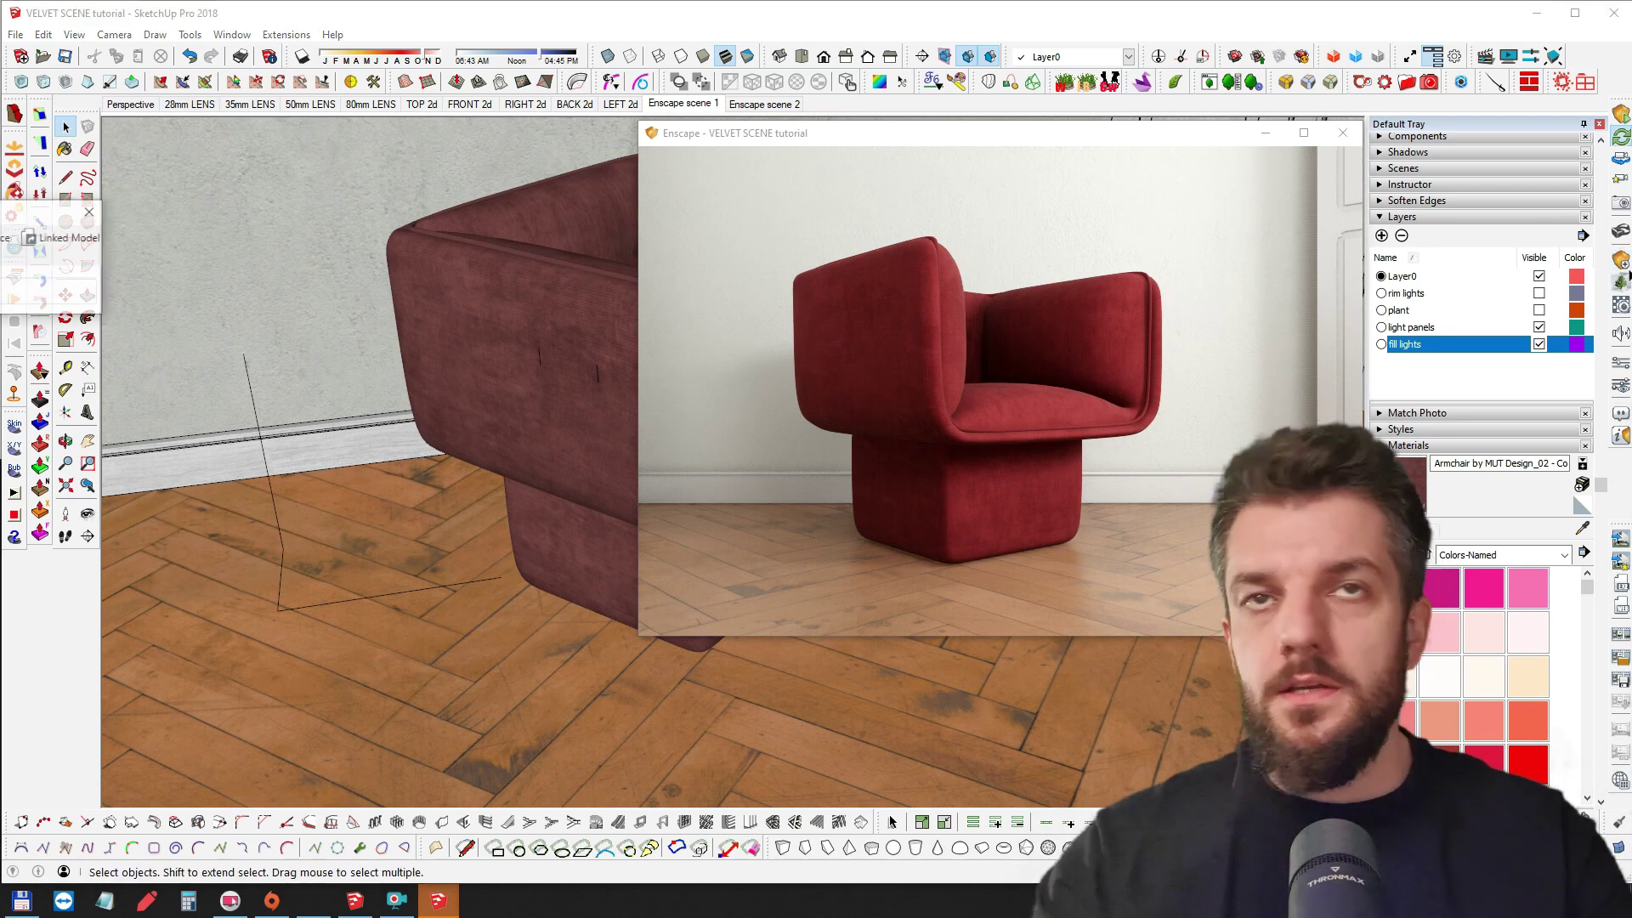
left_click_drag(0, 213, 358, 128)
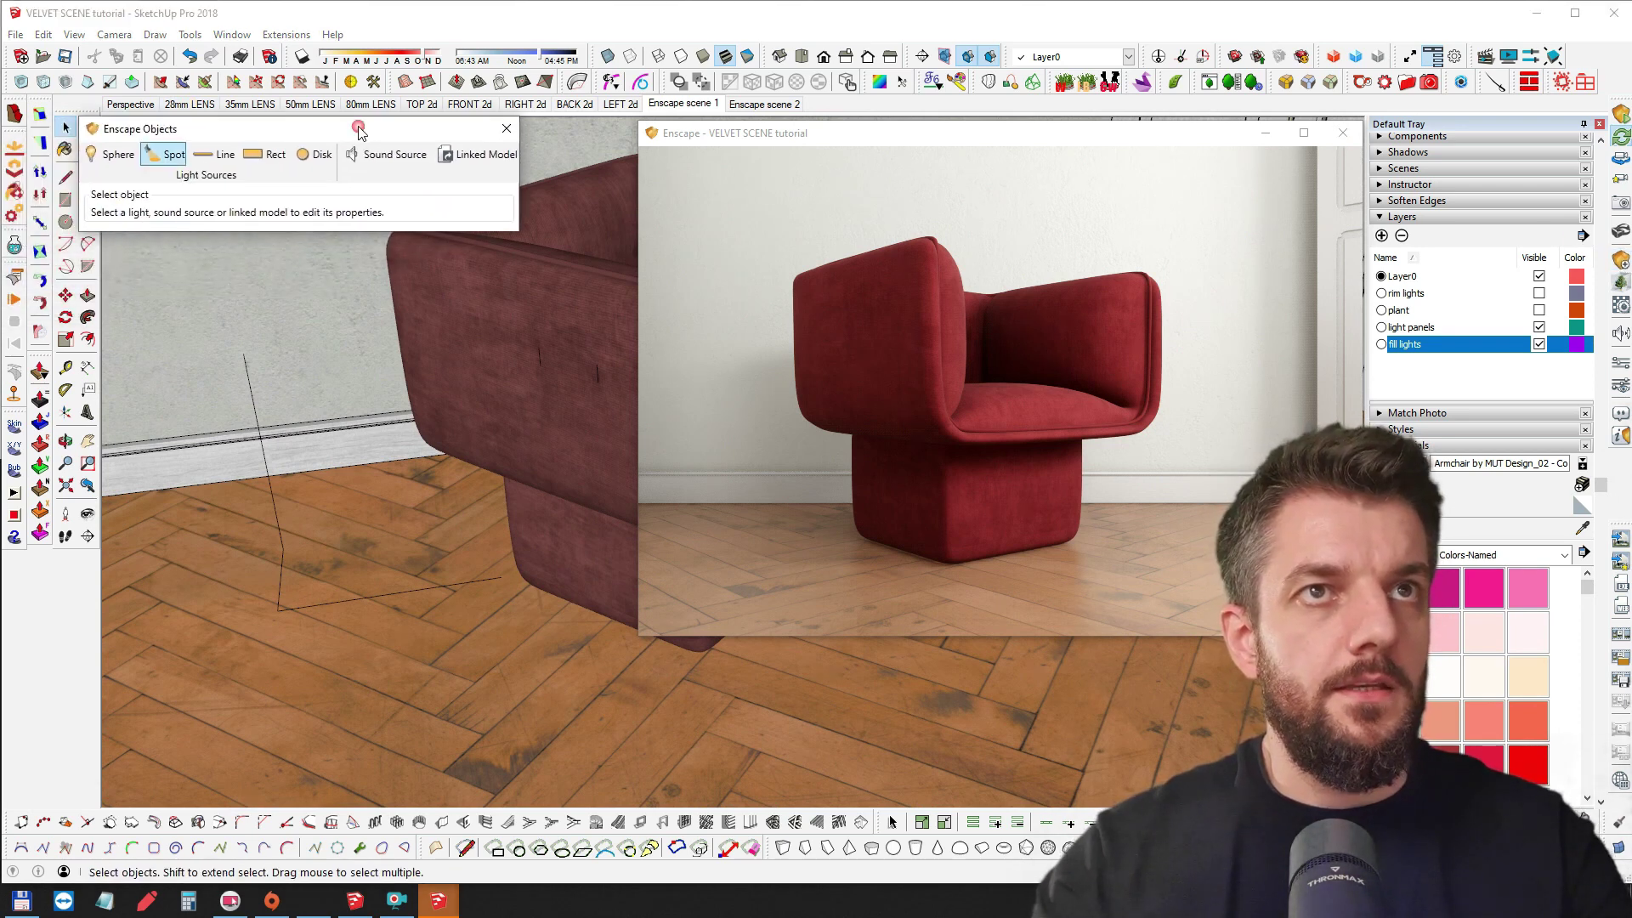
left_click(239, 355)
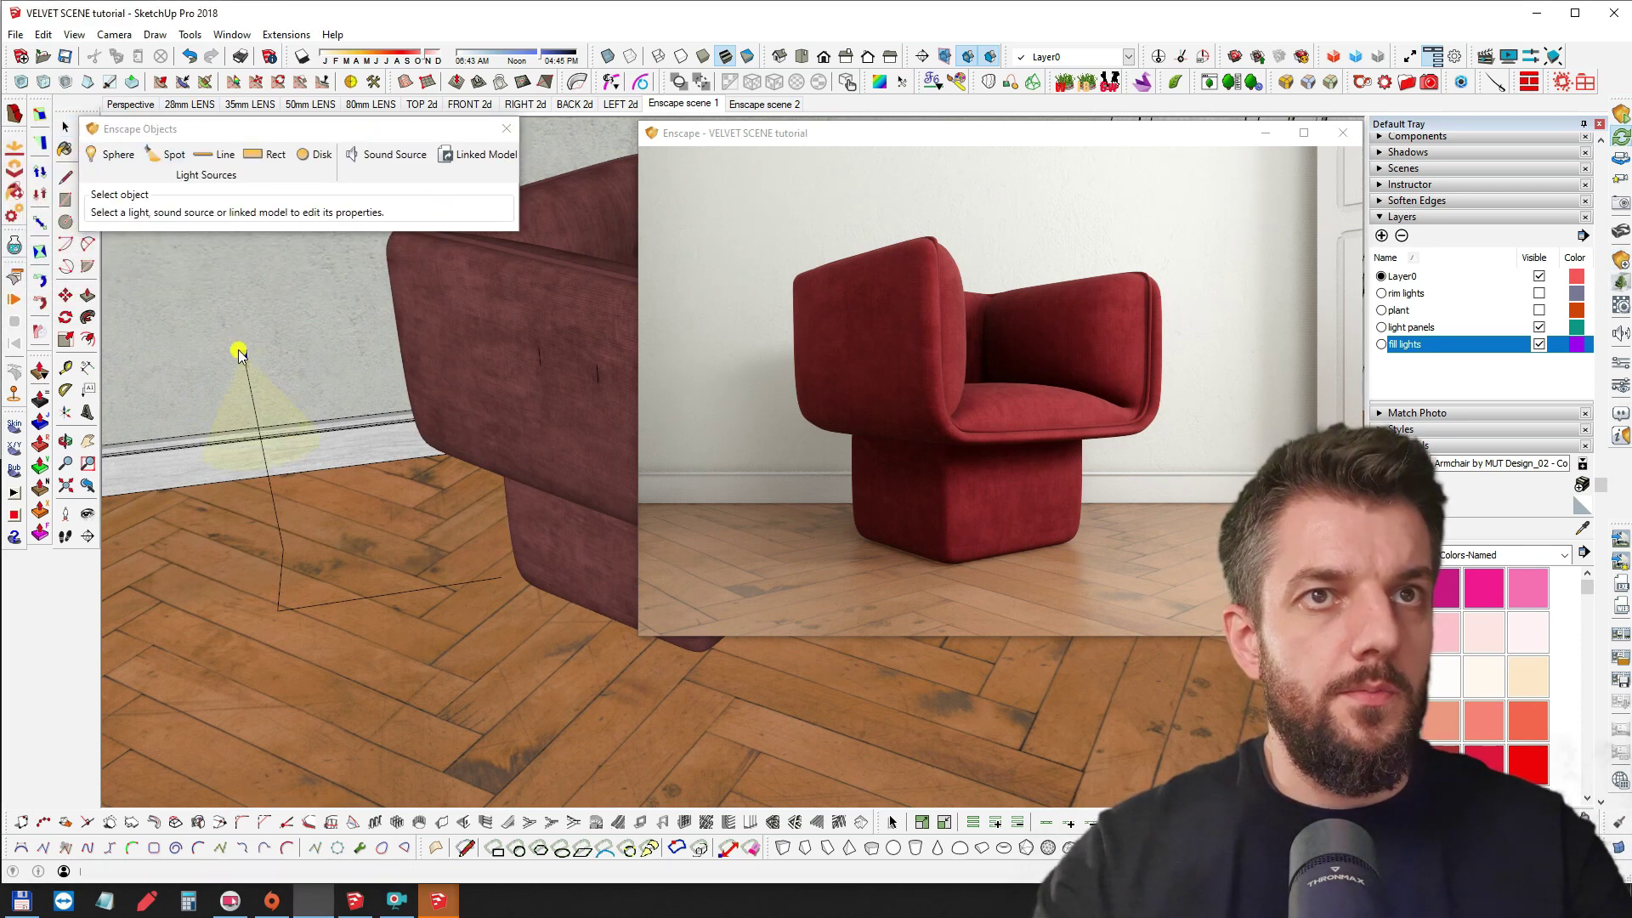
left_click(401, 372)
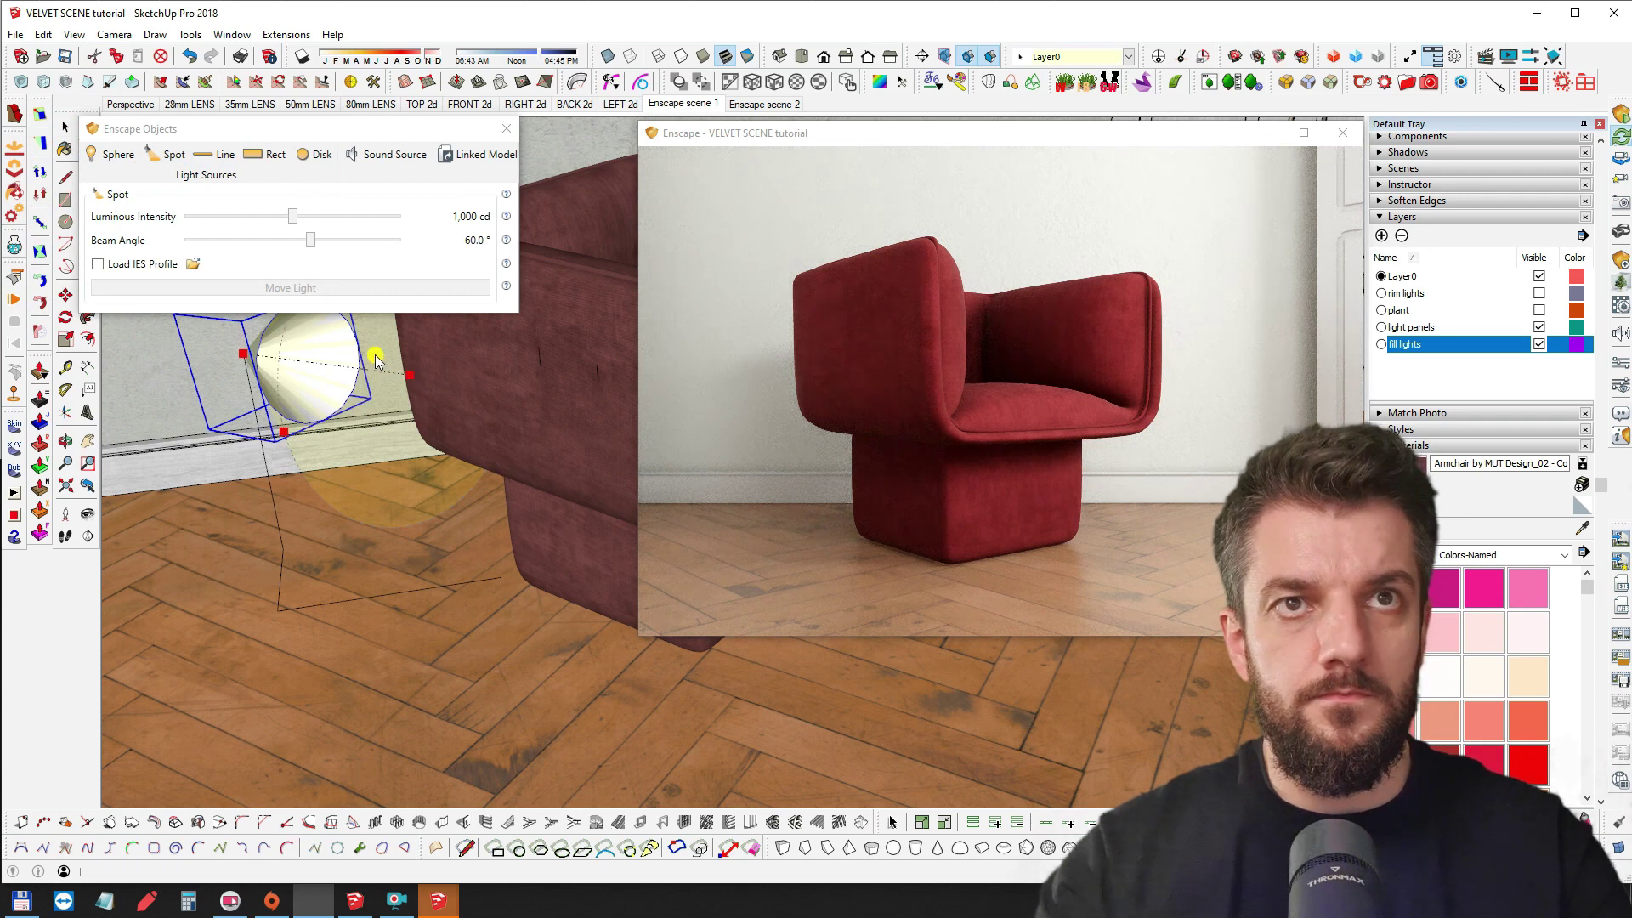
Set the new spot light's beam angle to 25.4° and its luminous intensity to 4,578 cd
left_click_drag(305, 139, 326, 94)
middle_click_drag(355, 416, 389, 421)
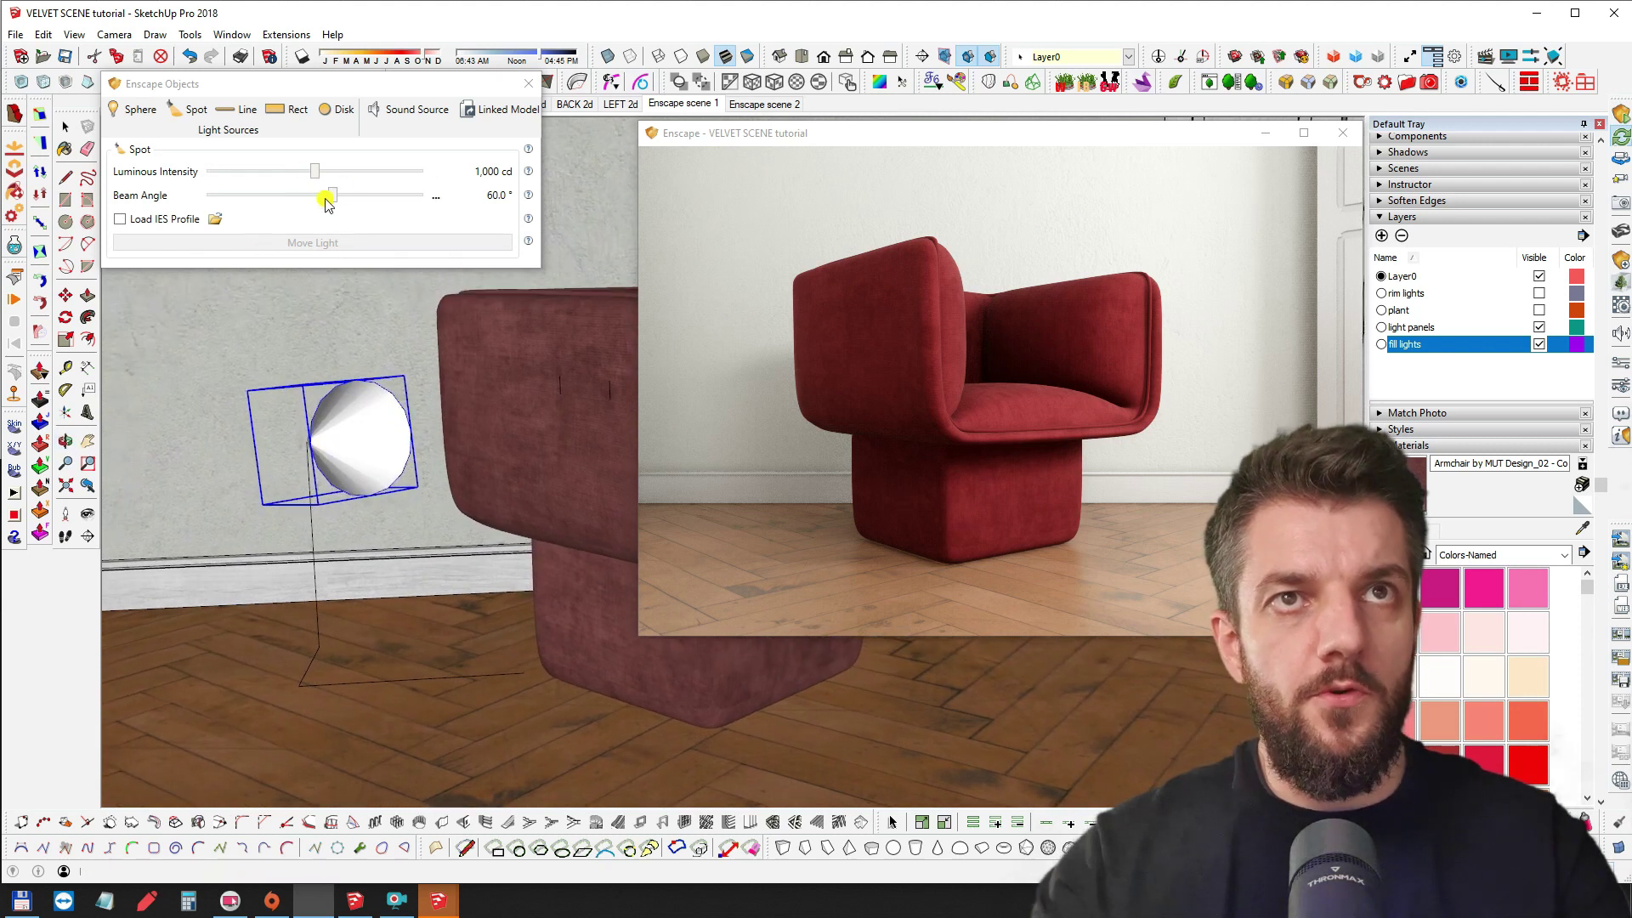
left_click_drag(314, 175, 344, 176)
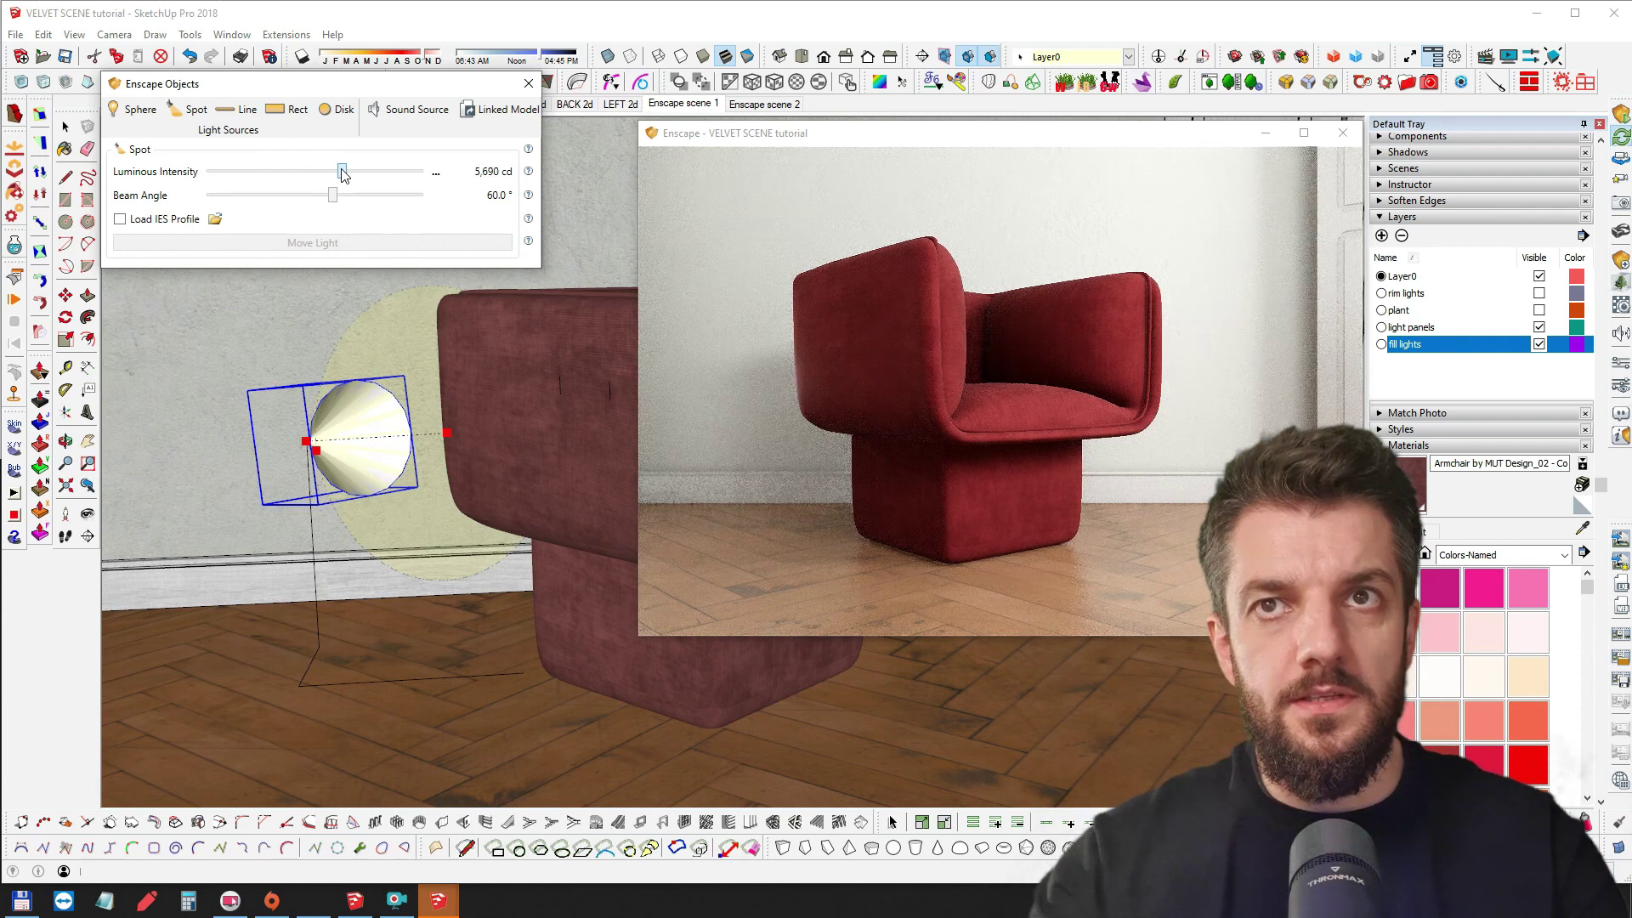
left_click(821, 338)
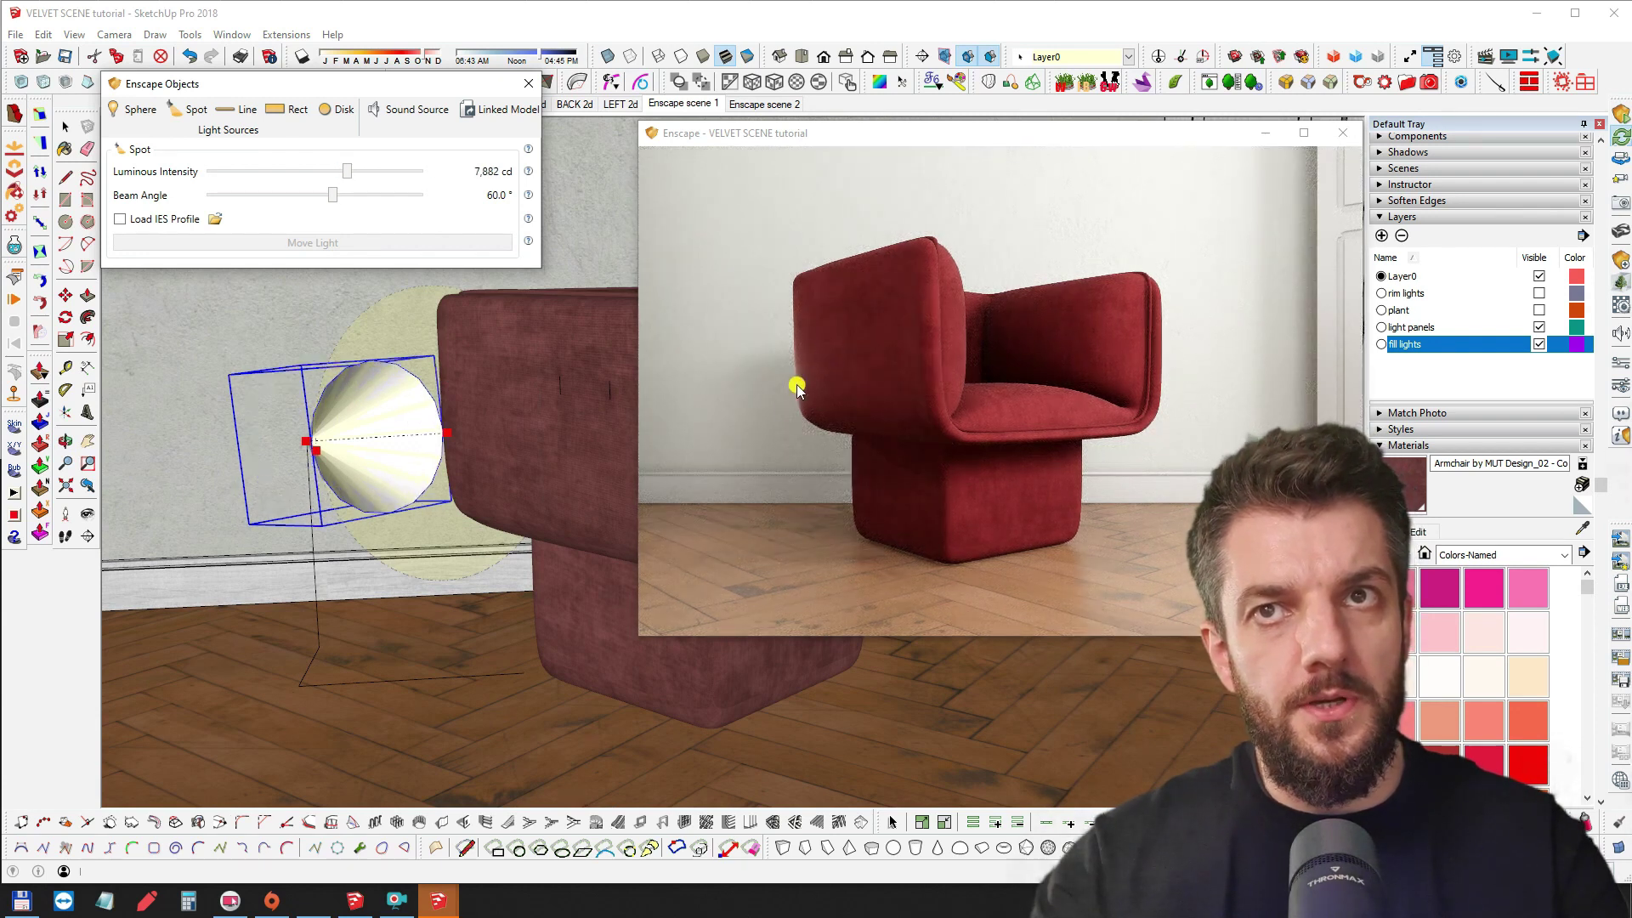
left_click_drag(334, 198, 230, 205)
left_click(229, 201)
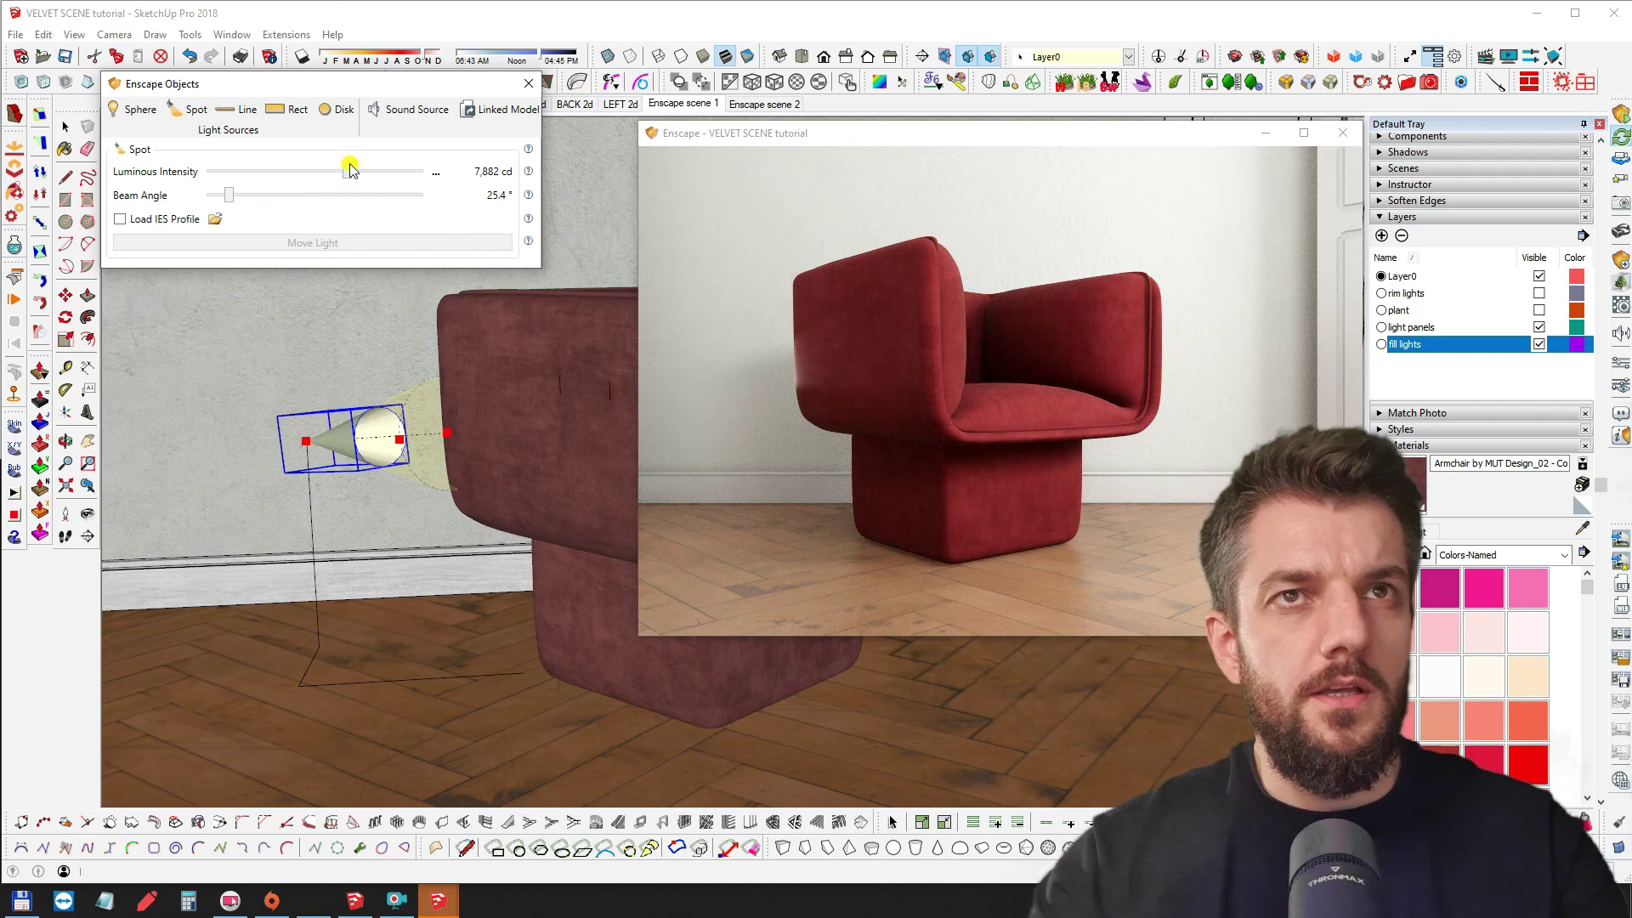
left_click_drag(345, 174, 338, 175)
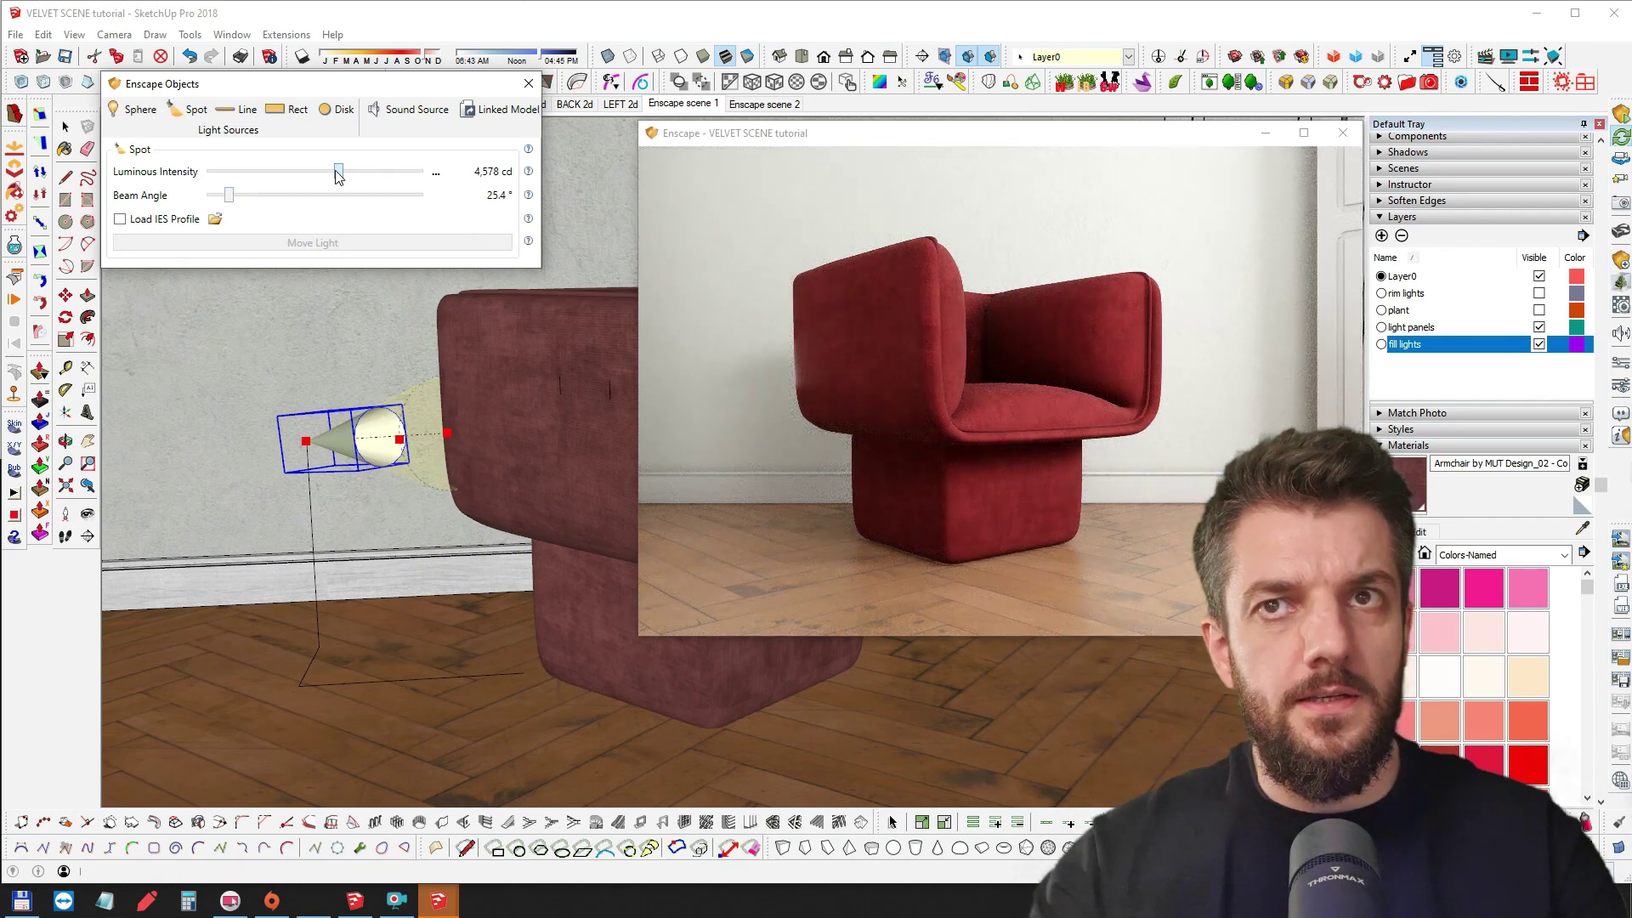
Move the spot light down along the vertical guide edge to just above the baseboard
left_click(301, 450)
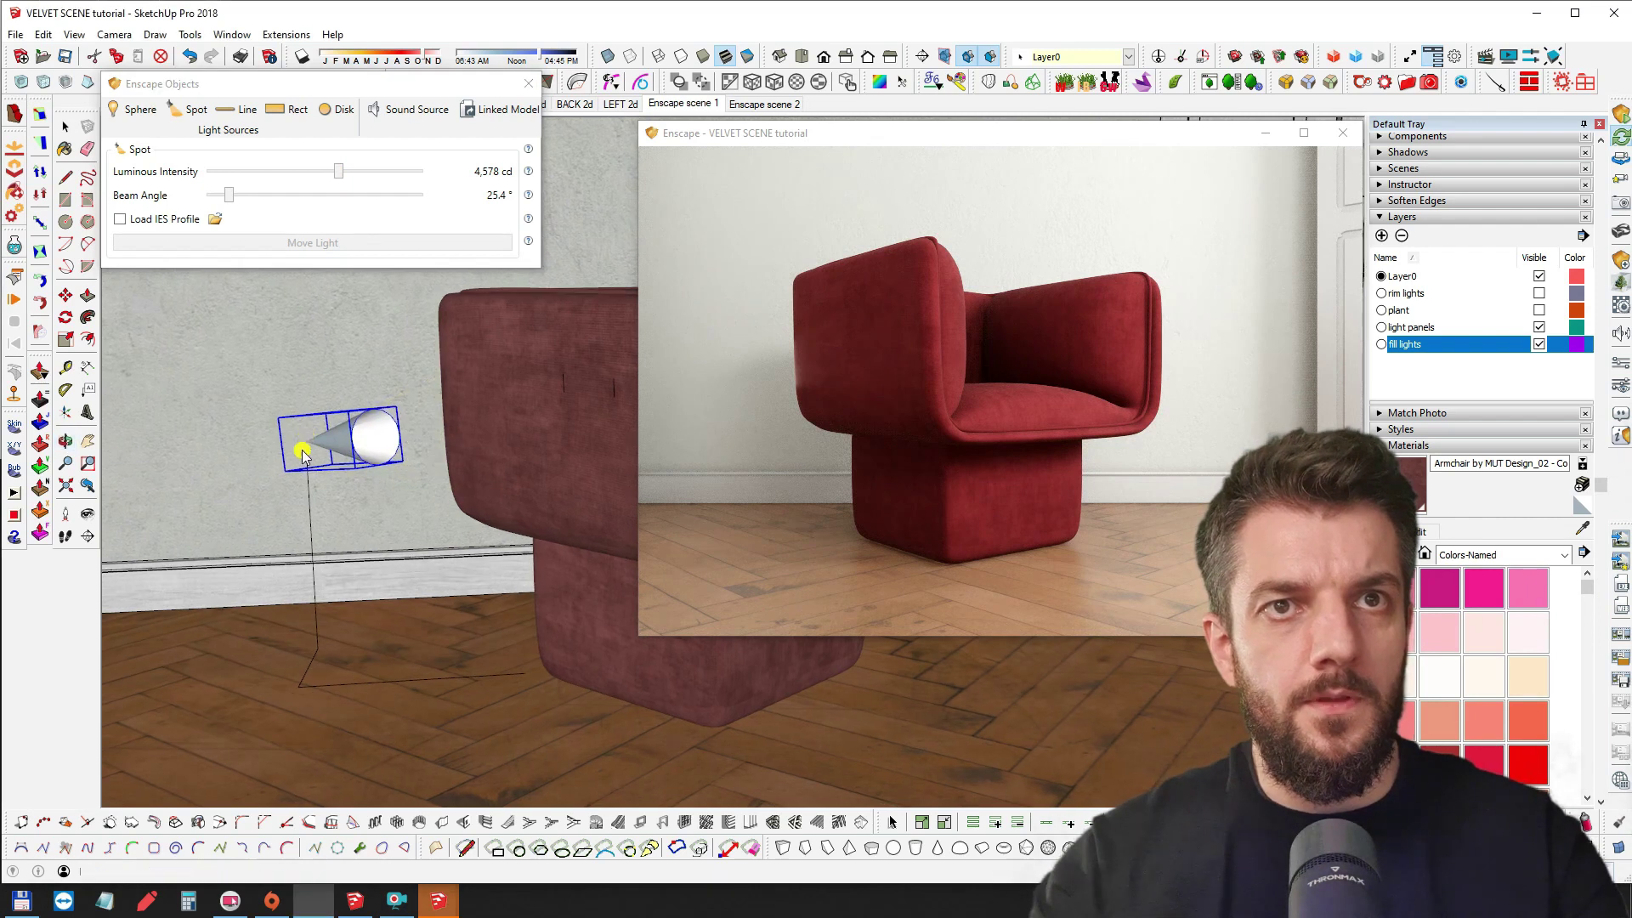
key("m")
left_click(308, 446)
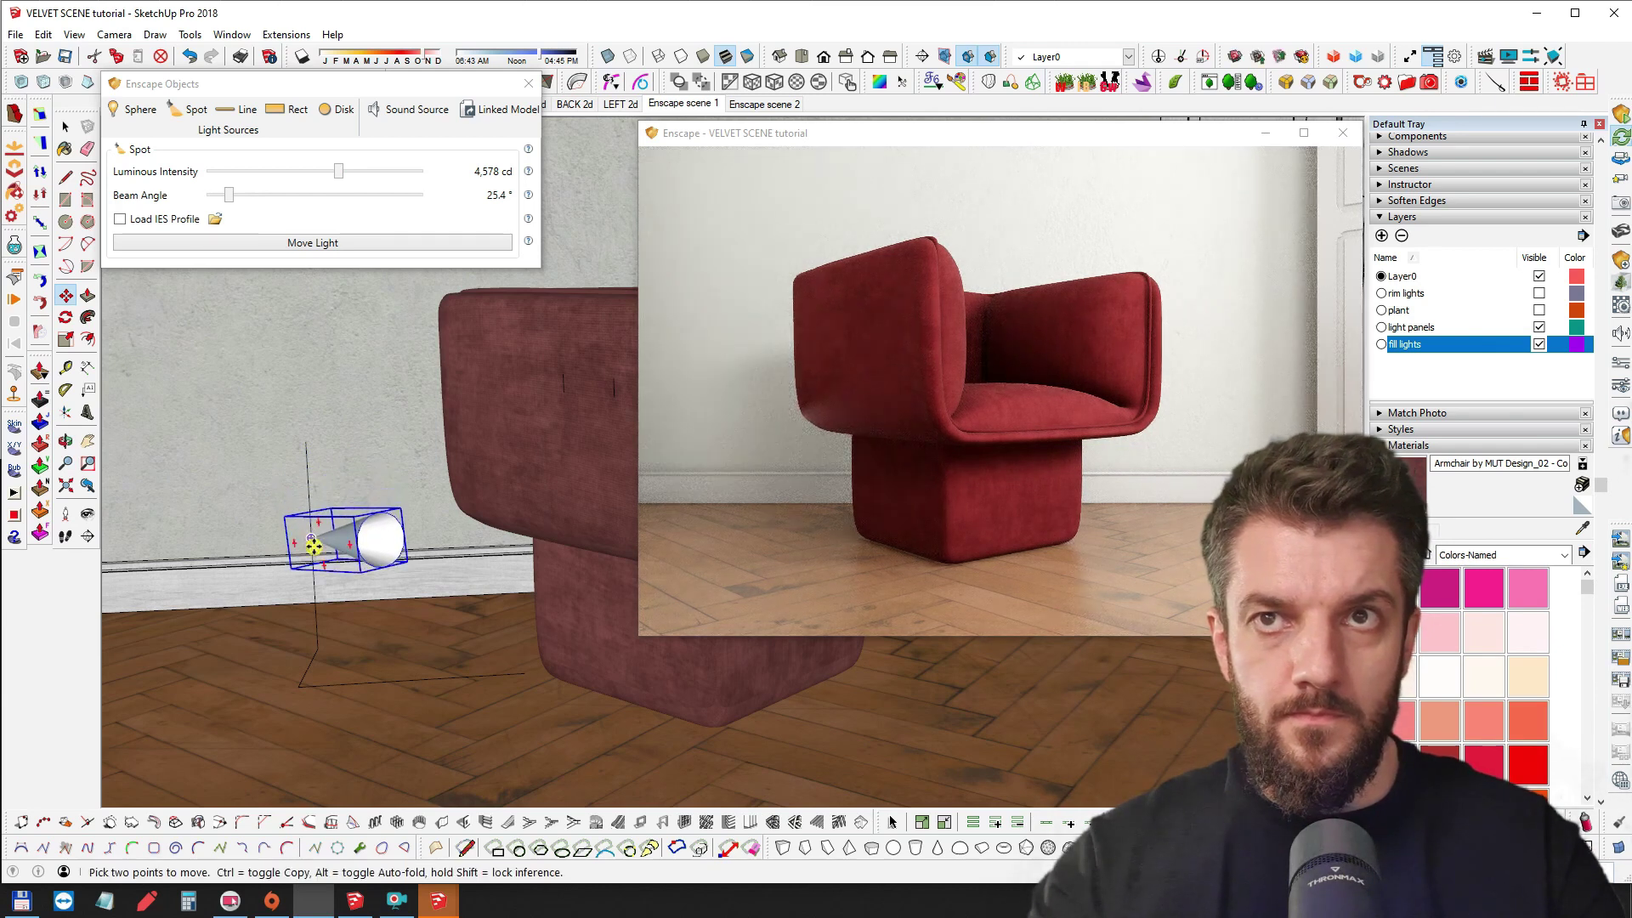
Copy the spot light slightly upward and multiply the copy by 8 into a closely spaced vertical stack
key("ctrl")
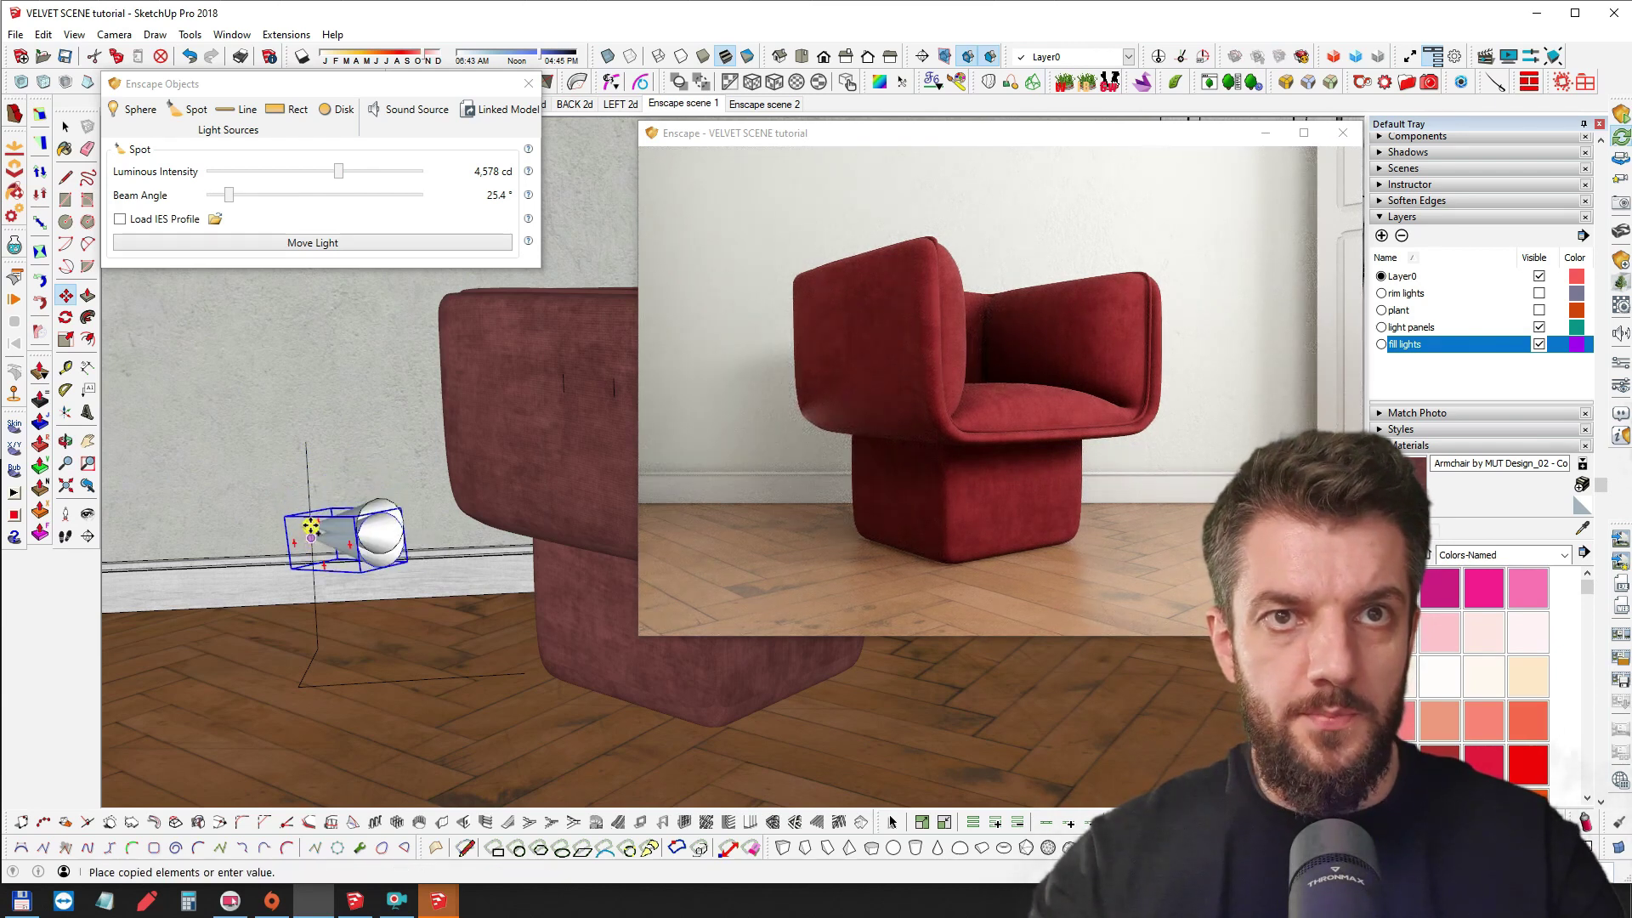
left_click(311, 525)
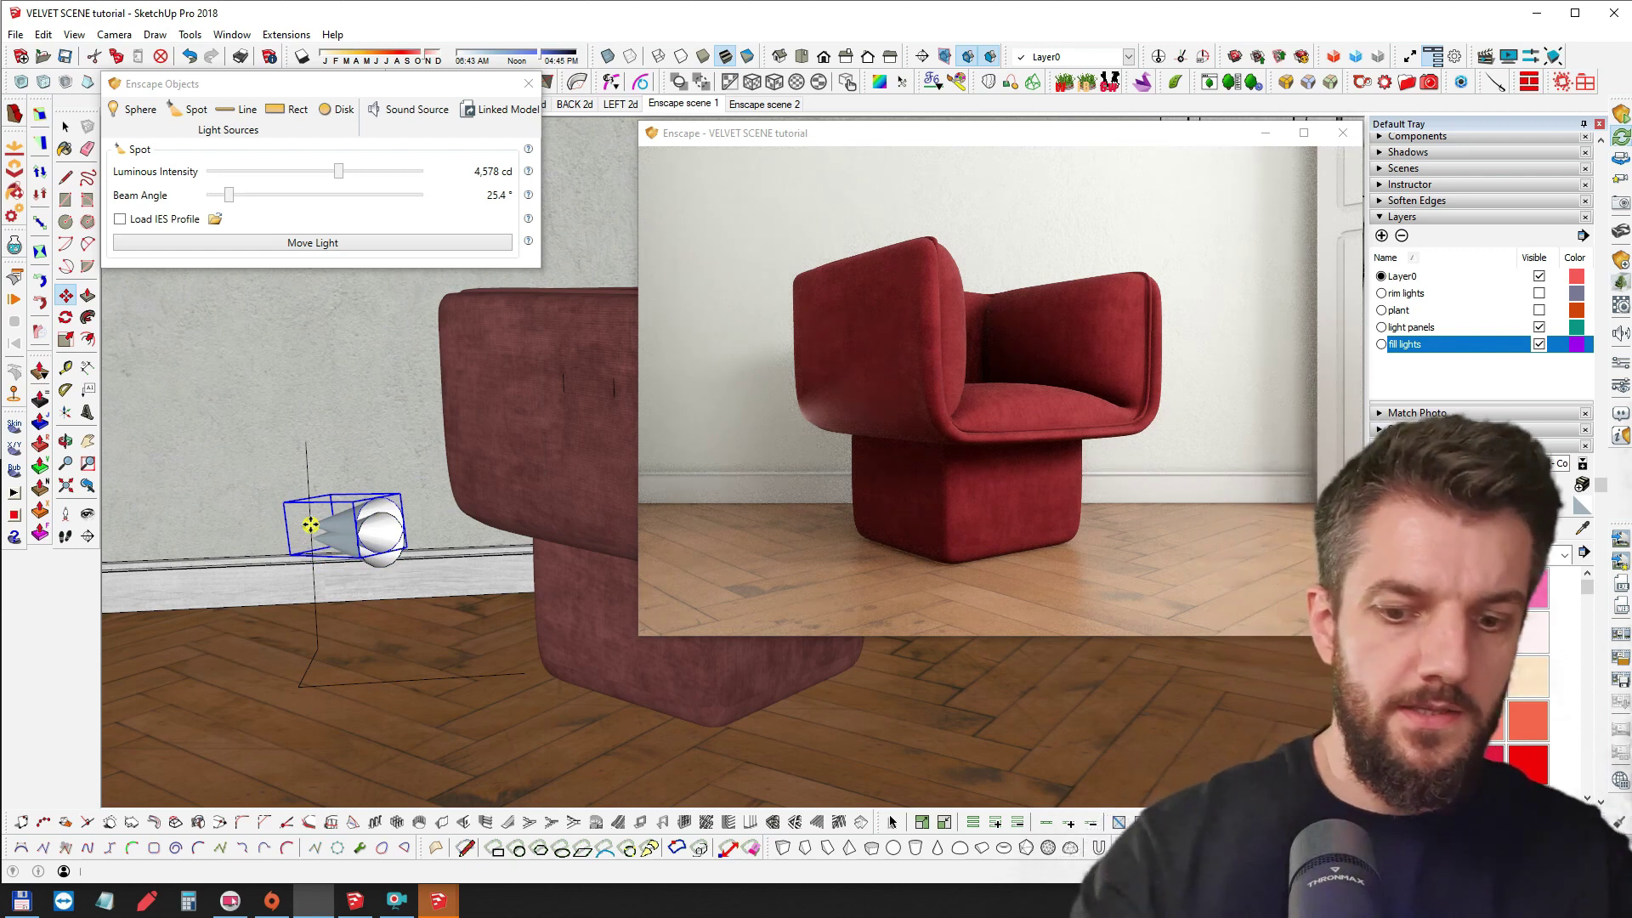
type("*8")
key("Return")
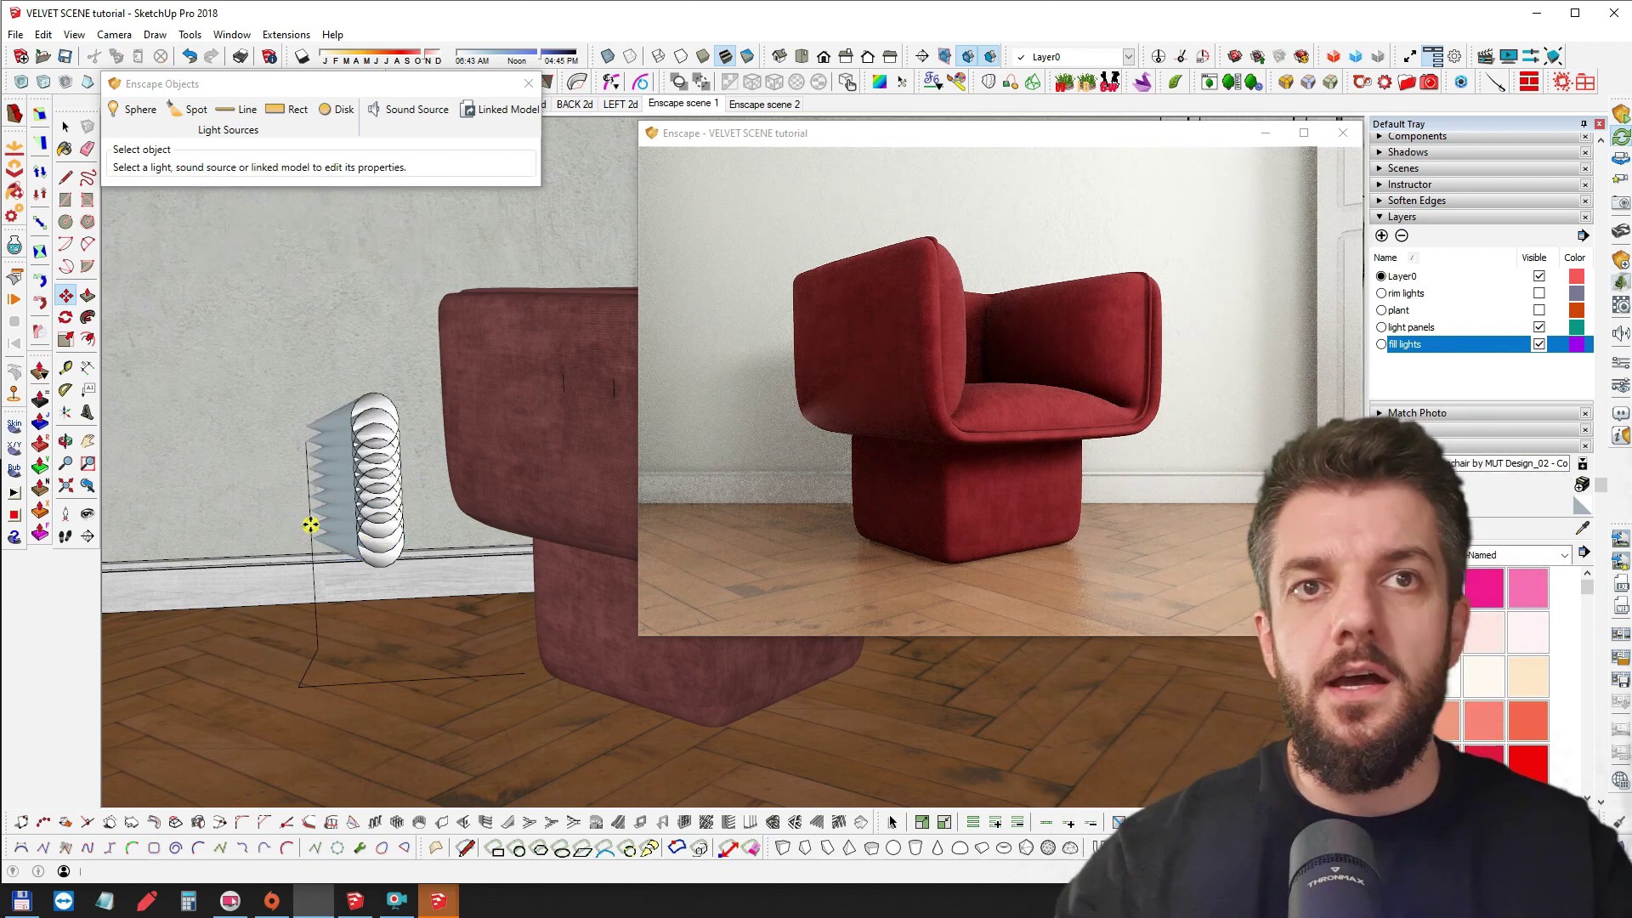
key("space")
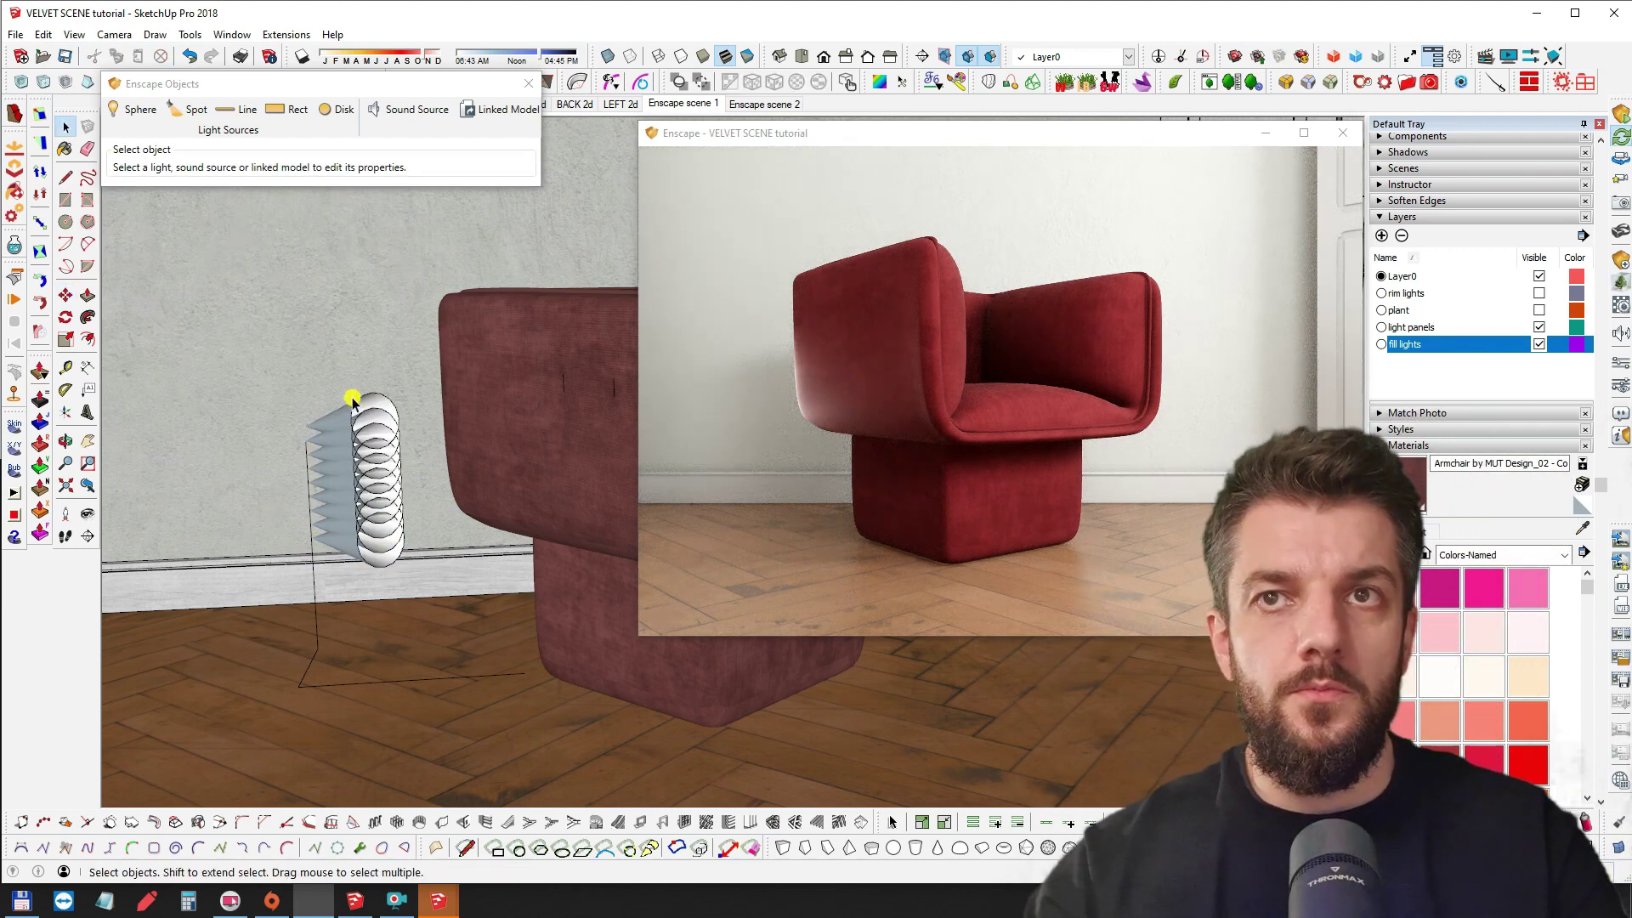
Select all the stacked spot lights behind the armchair and group them
left_click(340, 425)
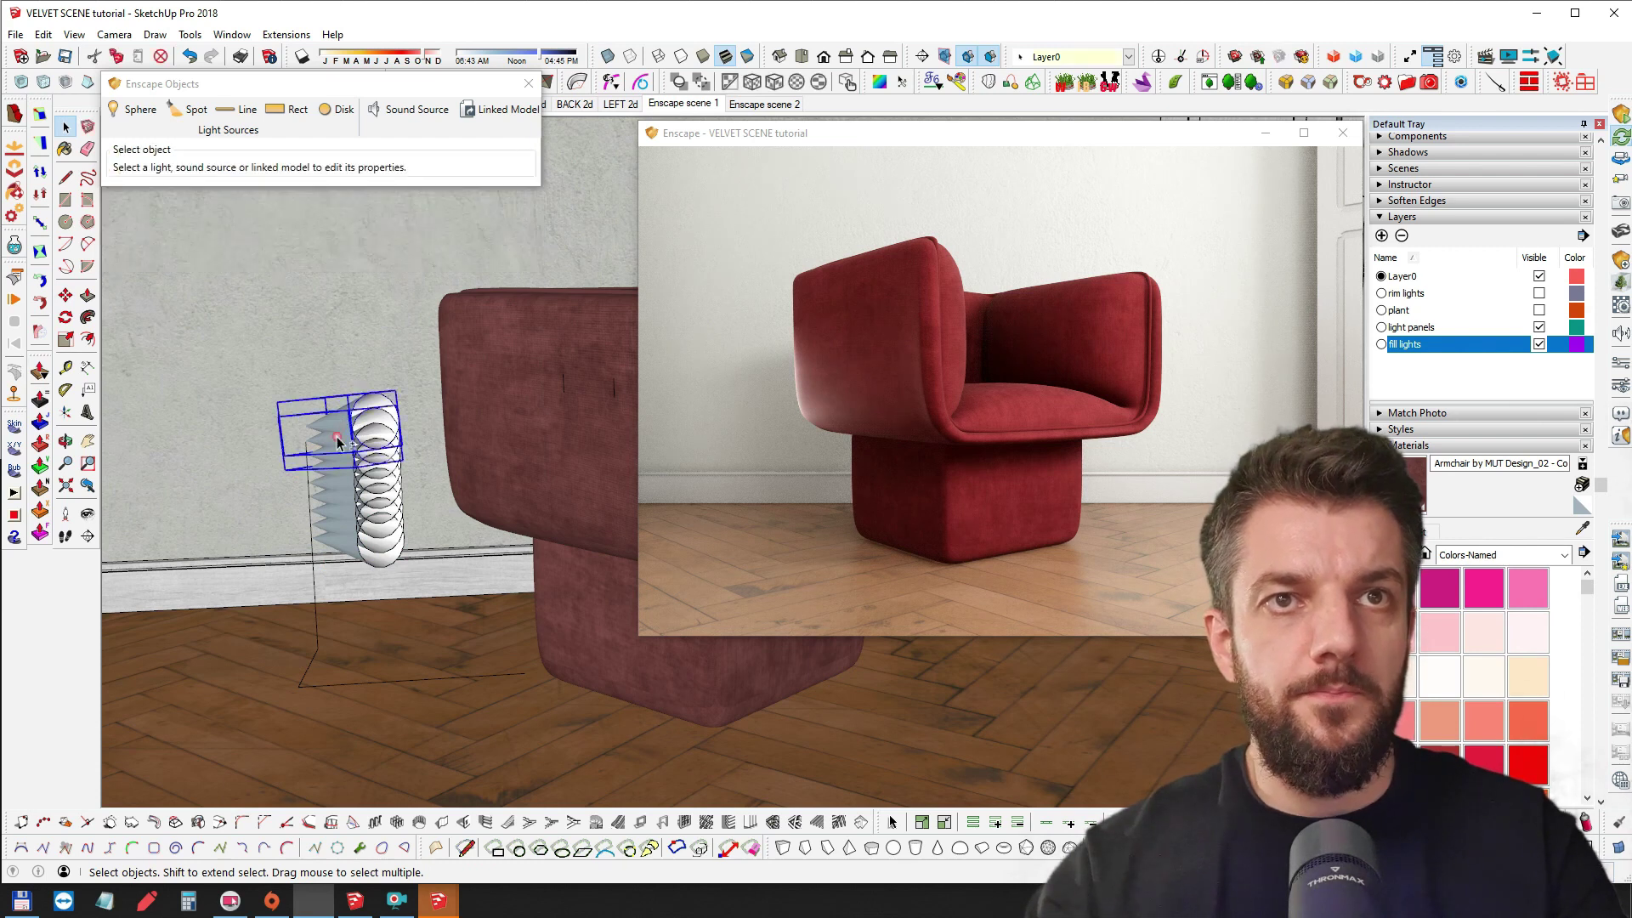
middle_click_drag(328, 479, 306, 418)
left_click_drag(256, 322, 417, 579)
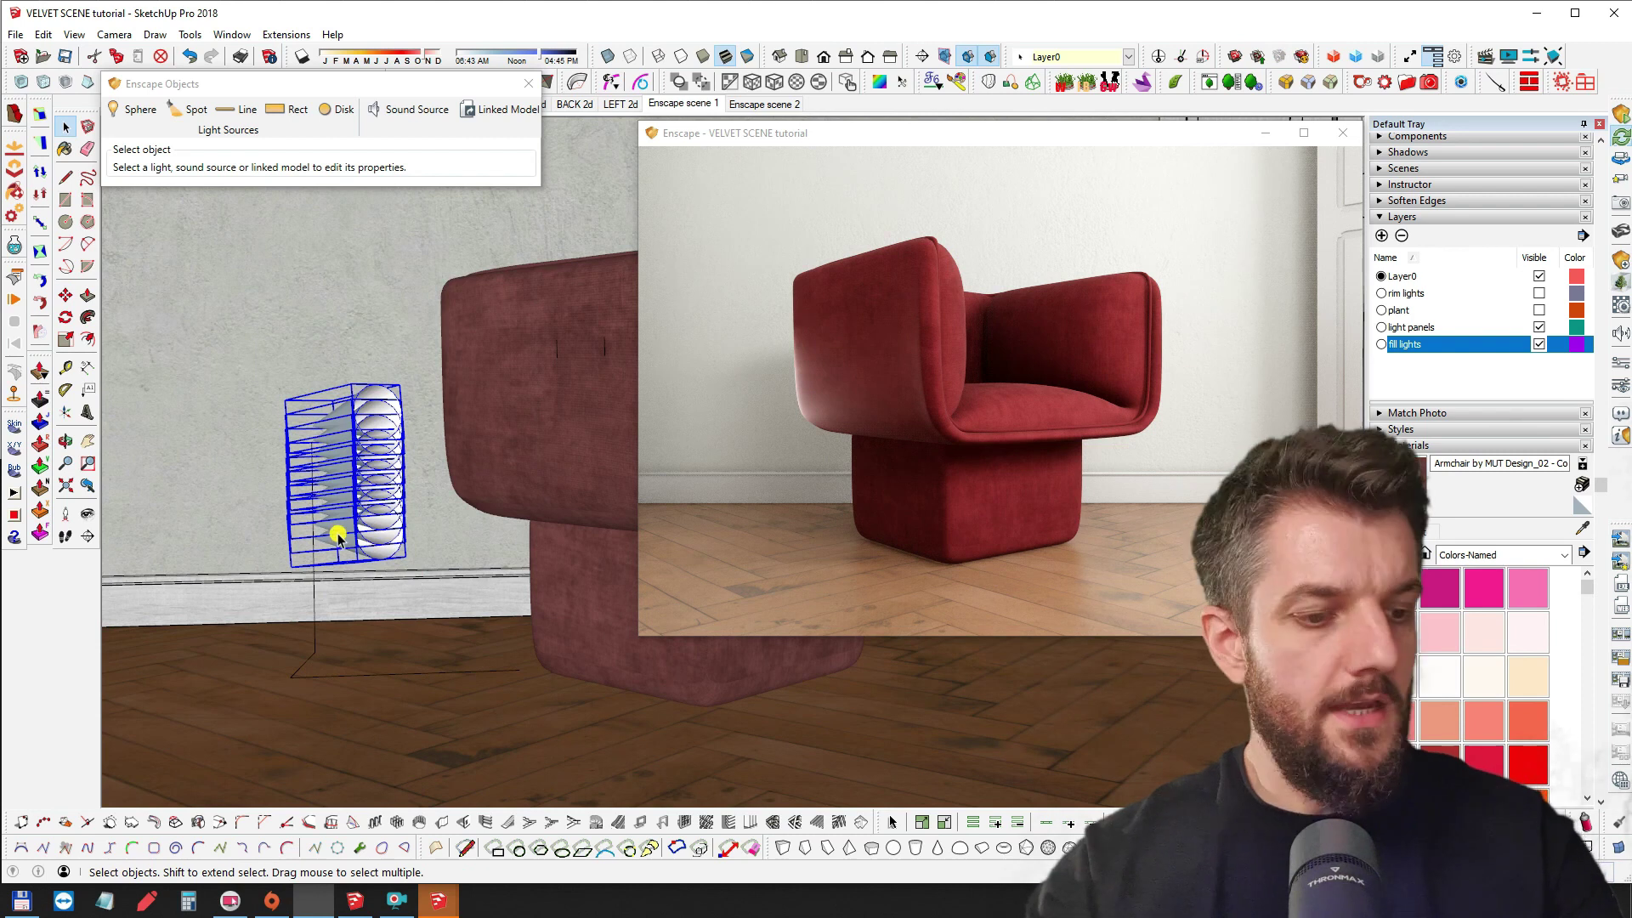
key("ctrl+g")
Raise the light group slightly and place a copy of it above to extend the vertical column
key("m")
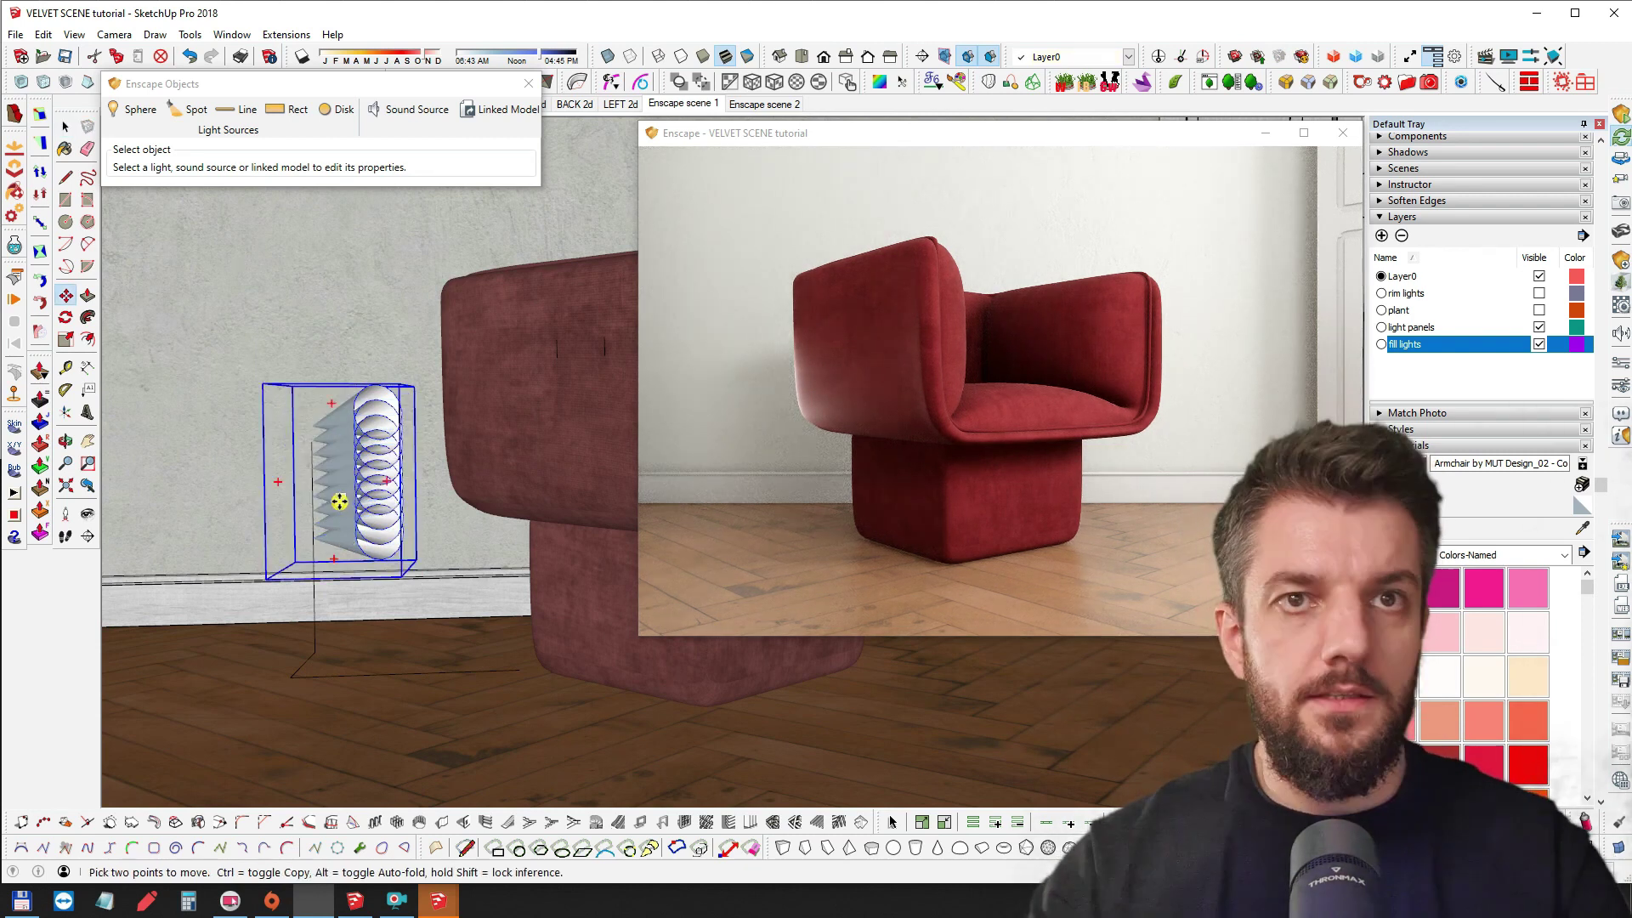
left_click(339, 504)
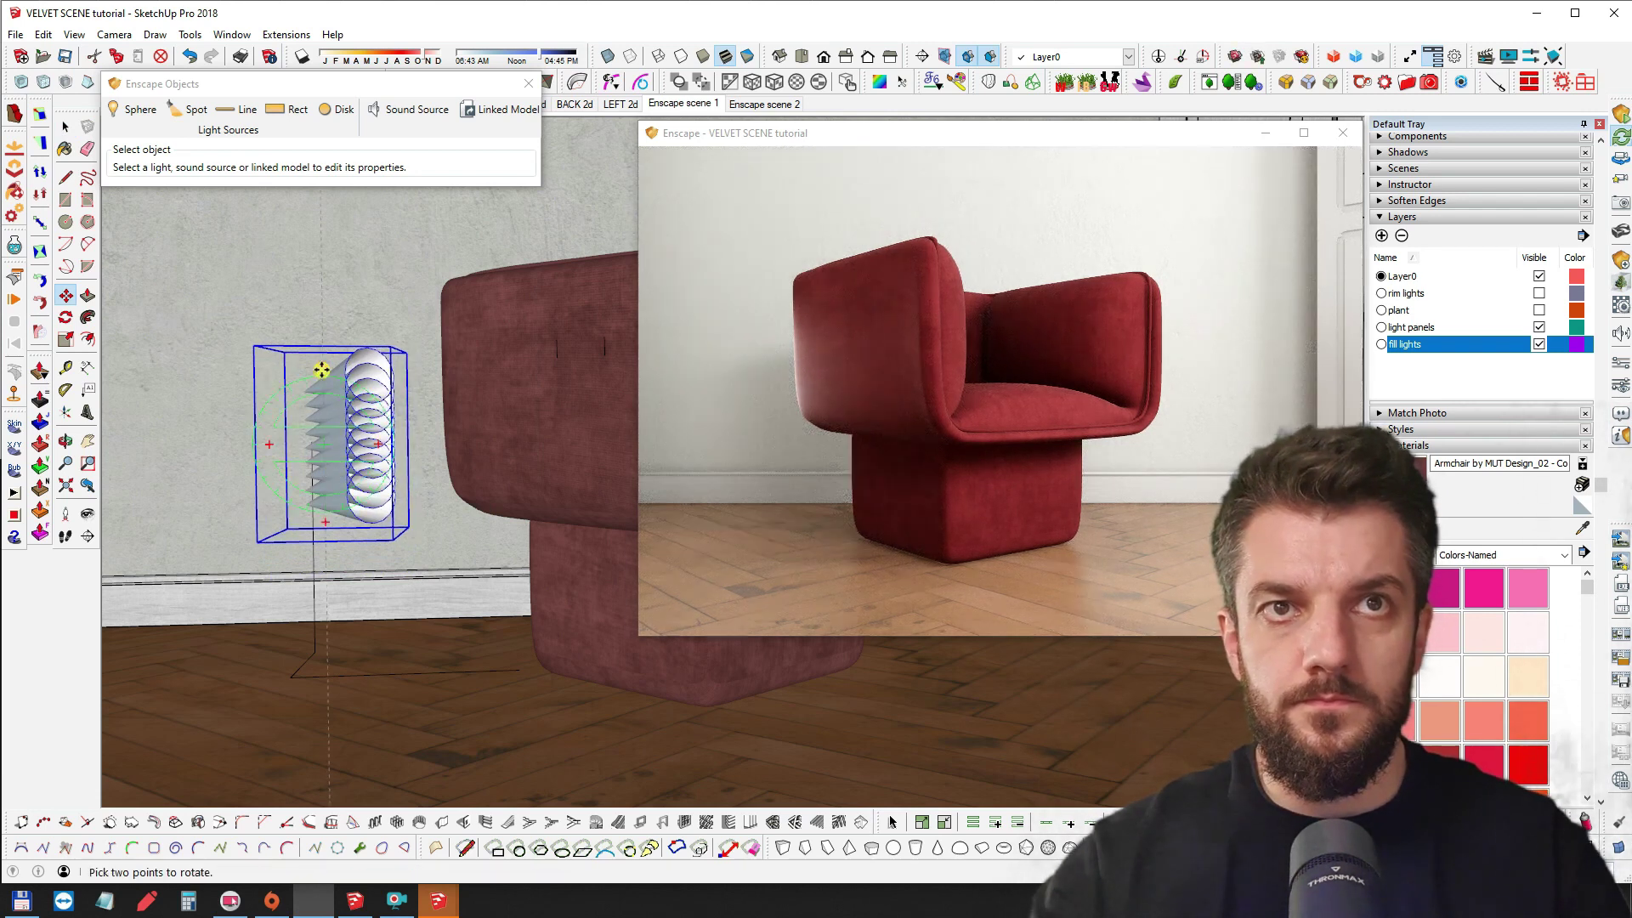
key("ctrl")
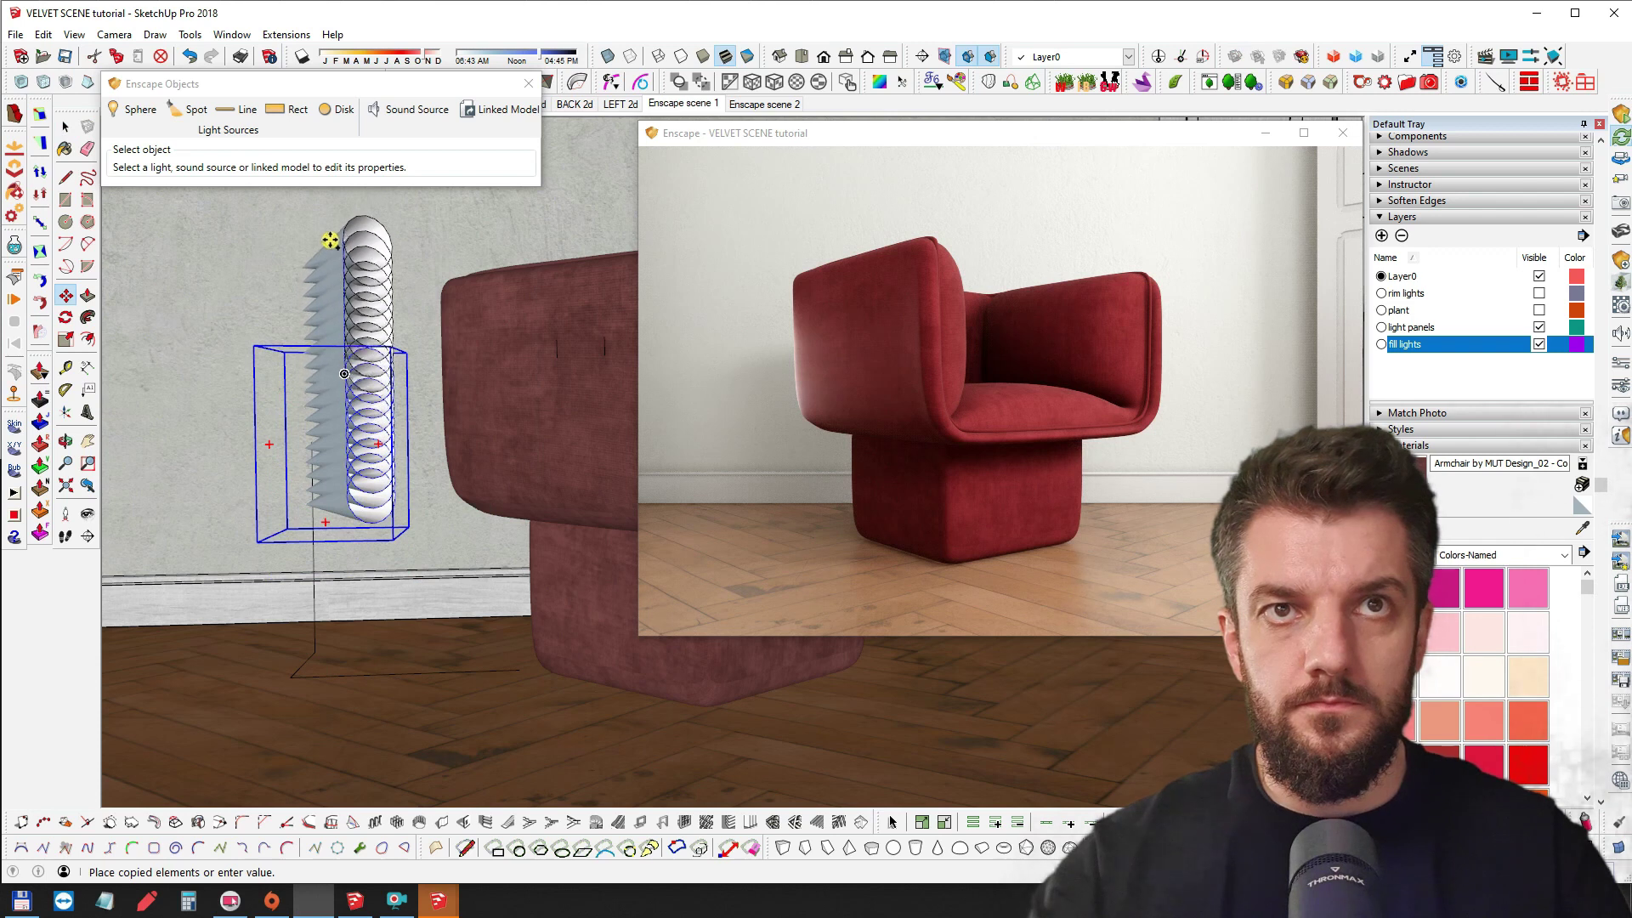
left_click(331, 223)
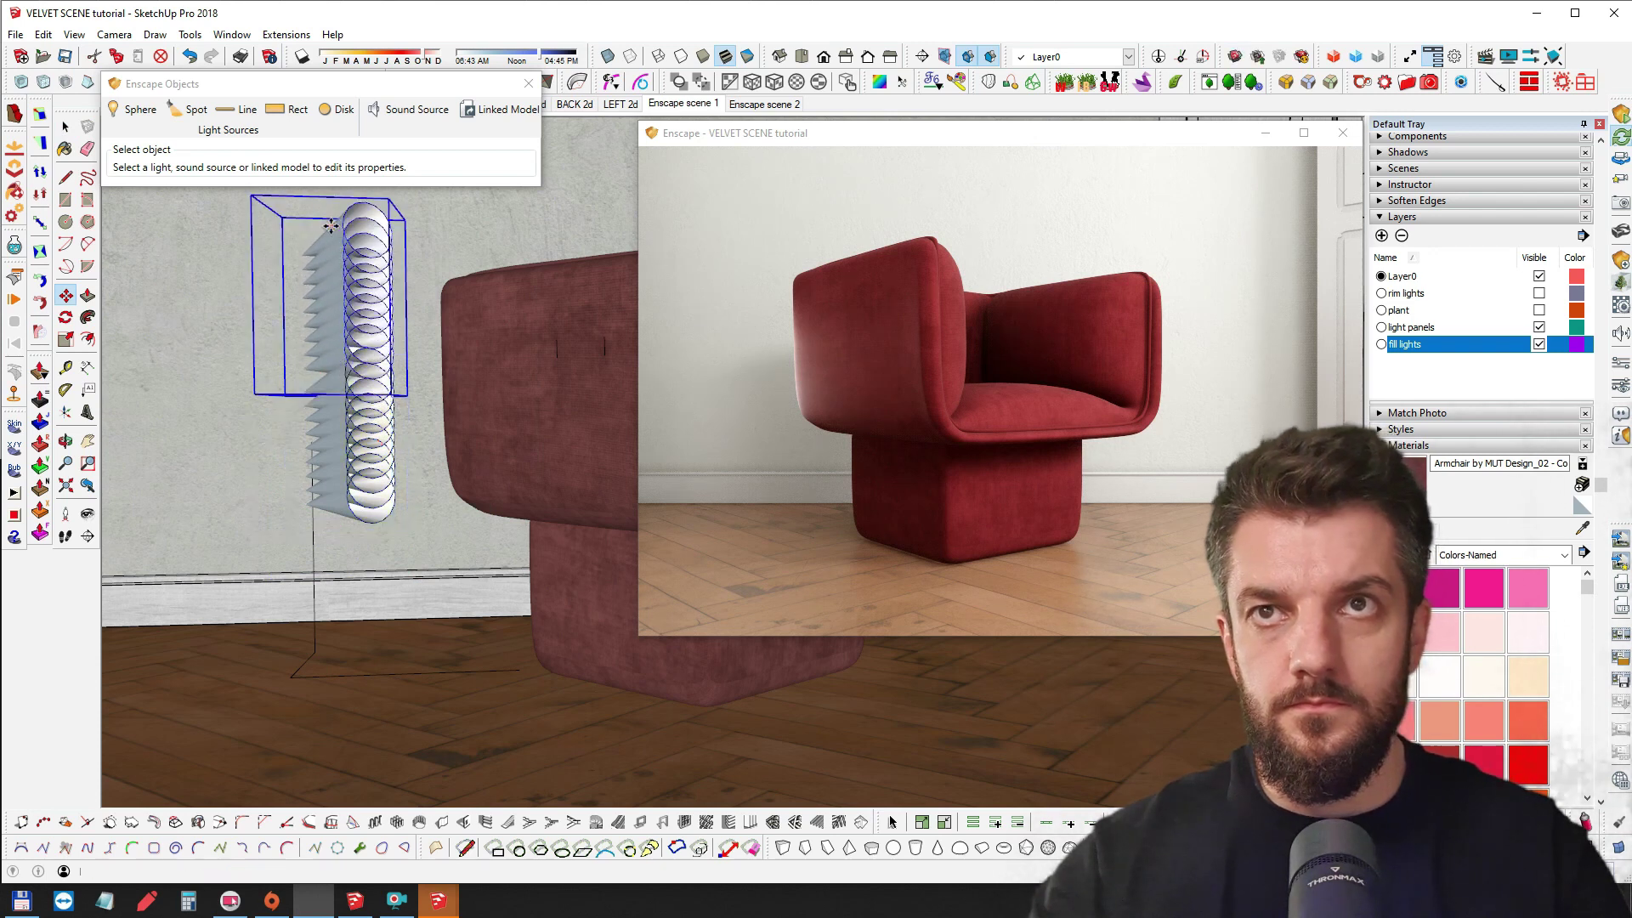
Delete the topmost spot lights inside the upper light group to shorten the column, and exit the group
middle_click_drag(373, 301, 366, 385, "shift")
key("space")
double_click(353, 304)
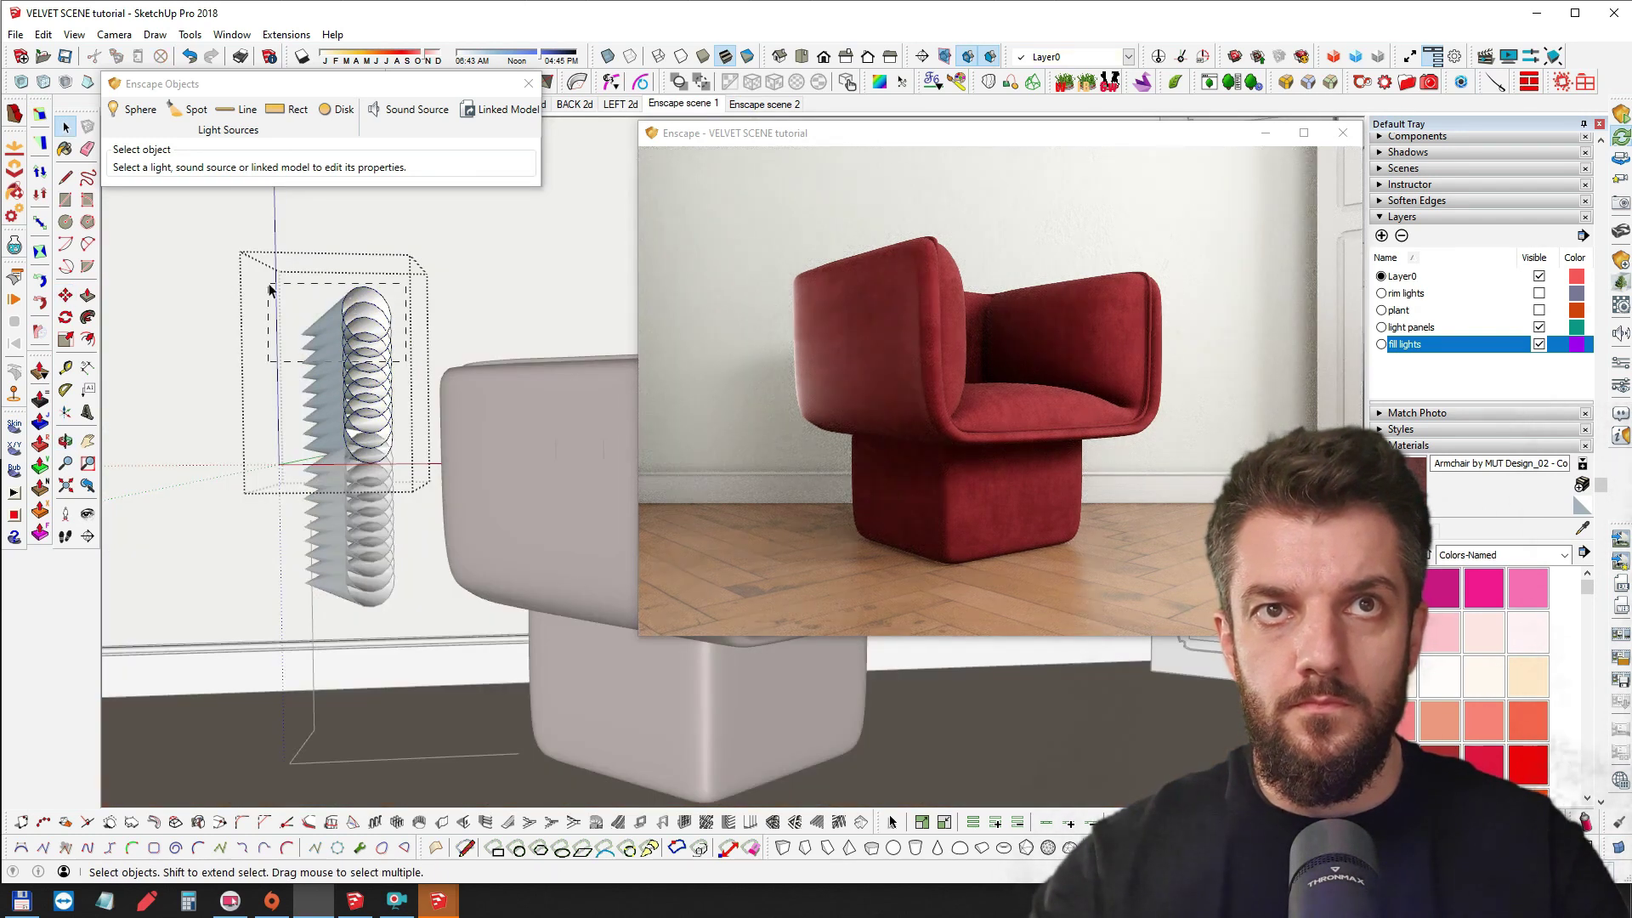
left_click_drag(269, 289, 271, 289)
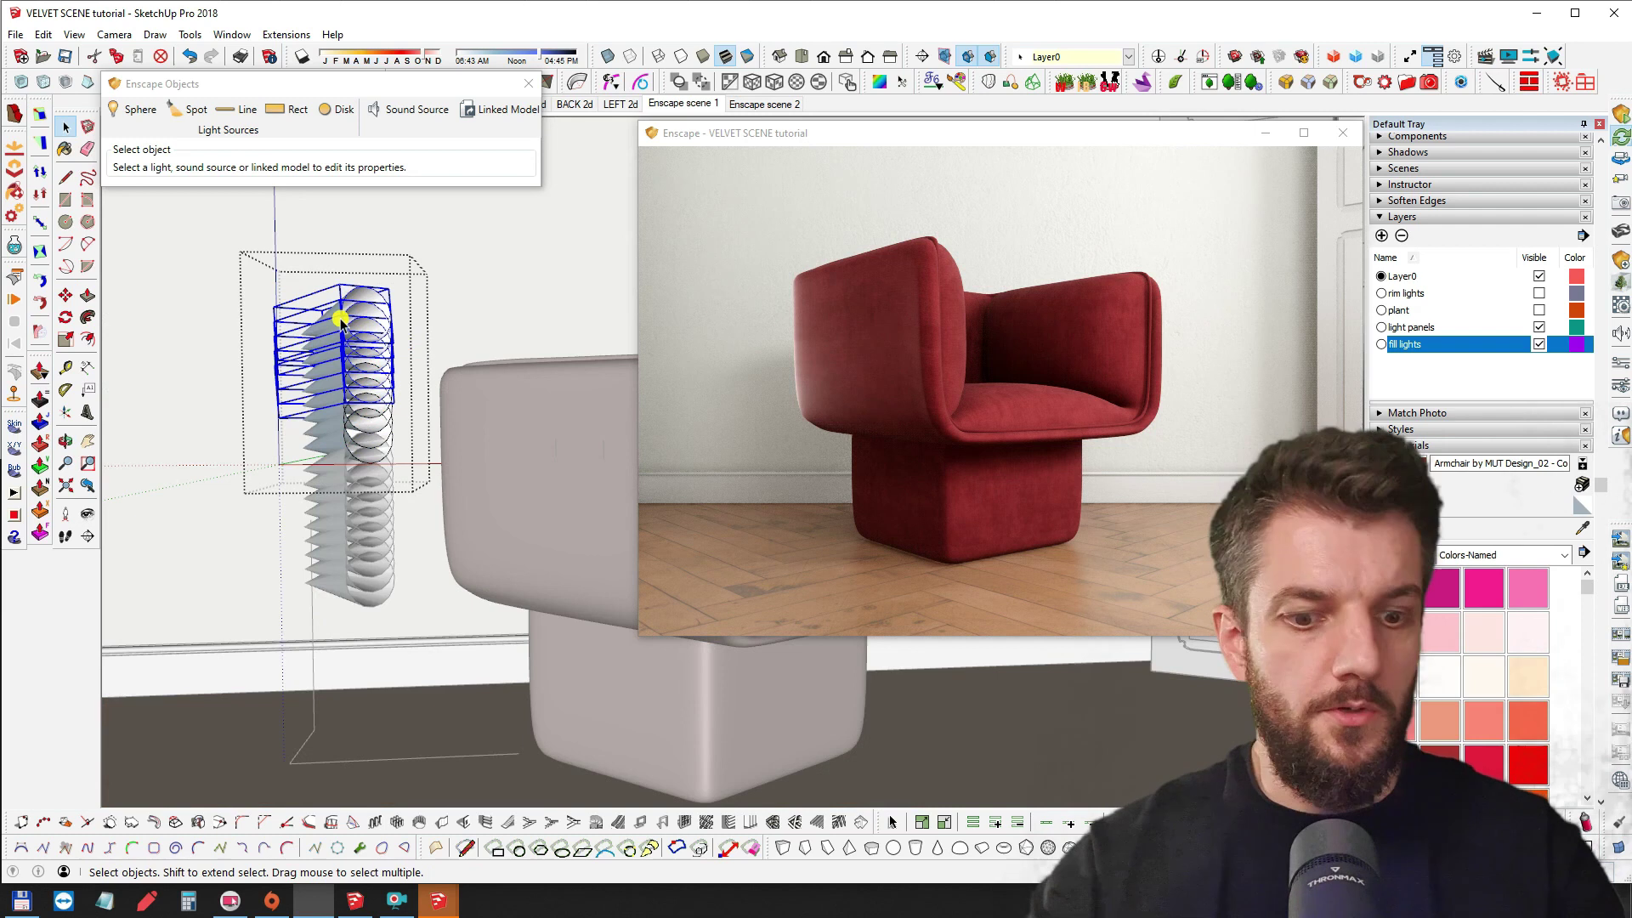
key("Delete")
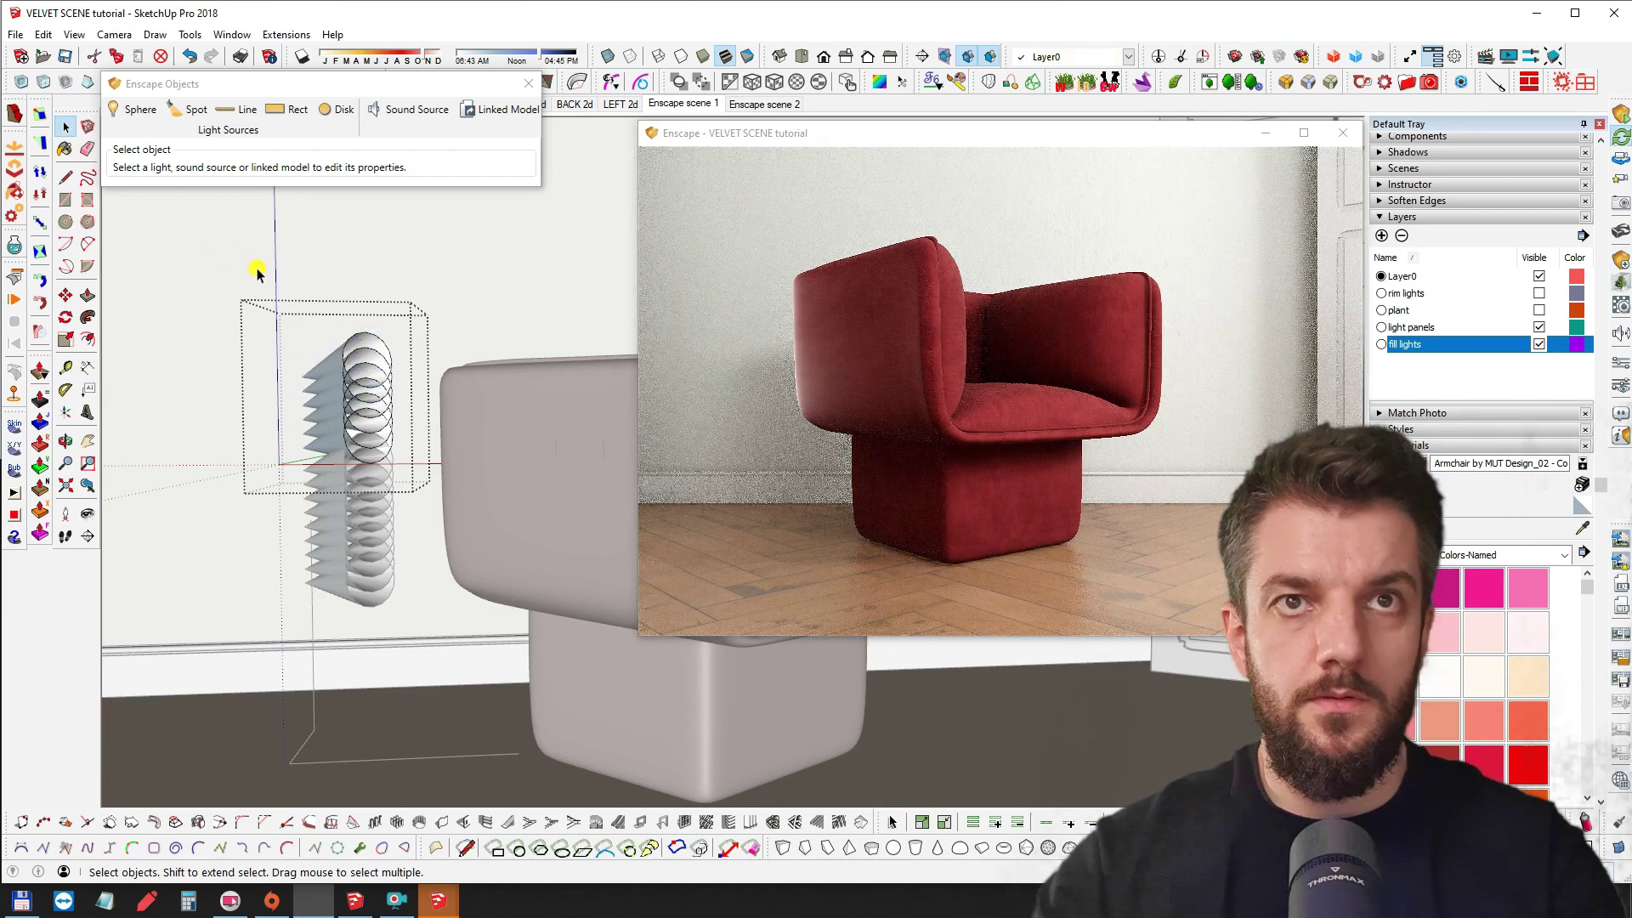
left_click(352, 357)
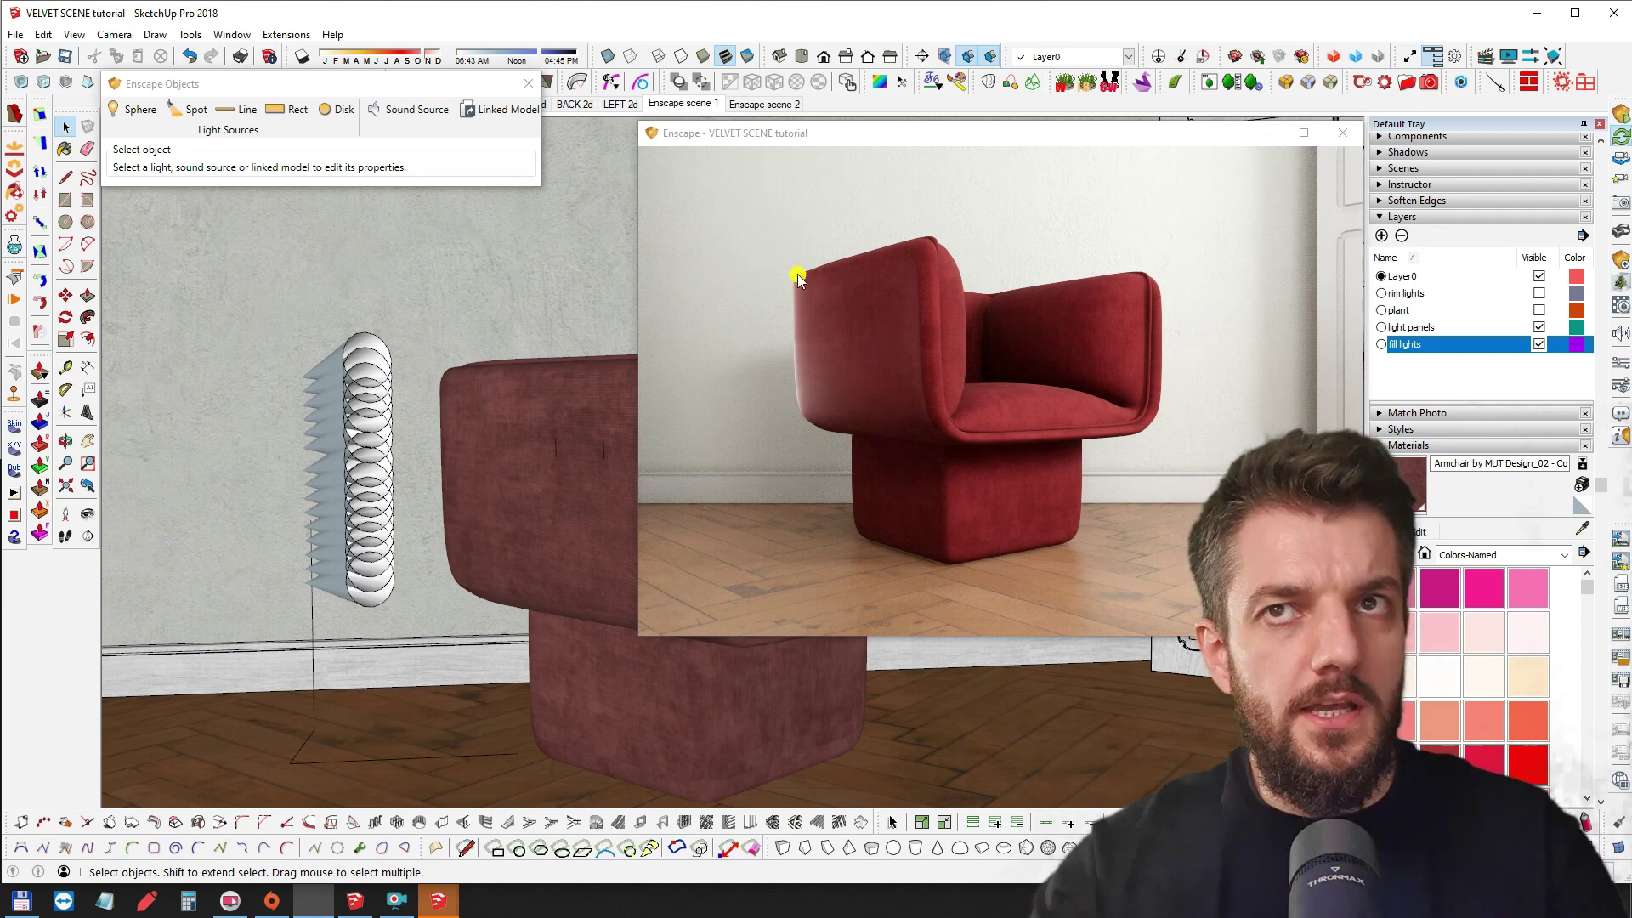
Copy the lower light group downward and shift the copy forward toward the armchair's base
left_click(368, 353)
middle_click_drag(369, 353, 357, 539)
key("m")
left_click(307, 476)
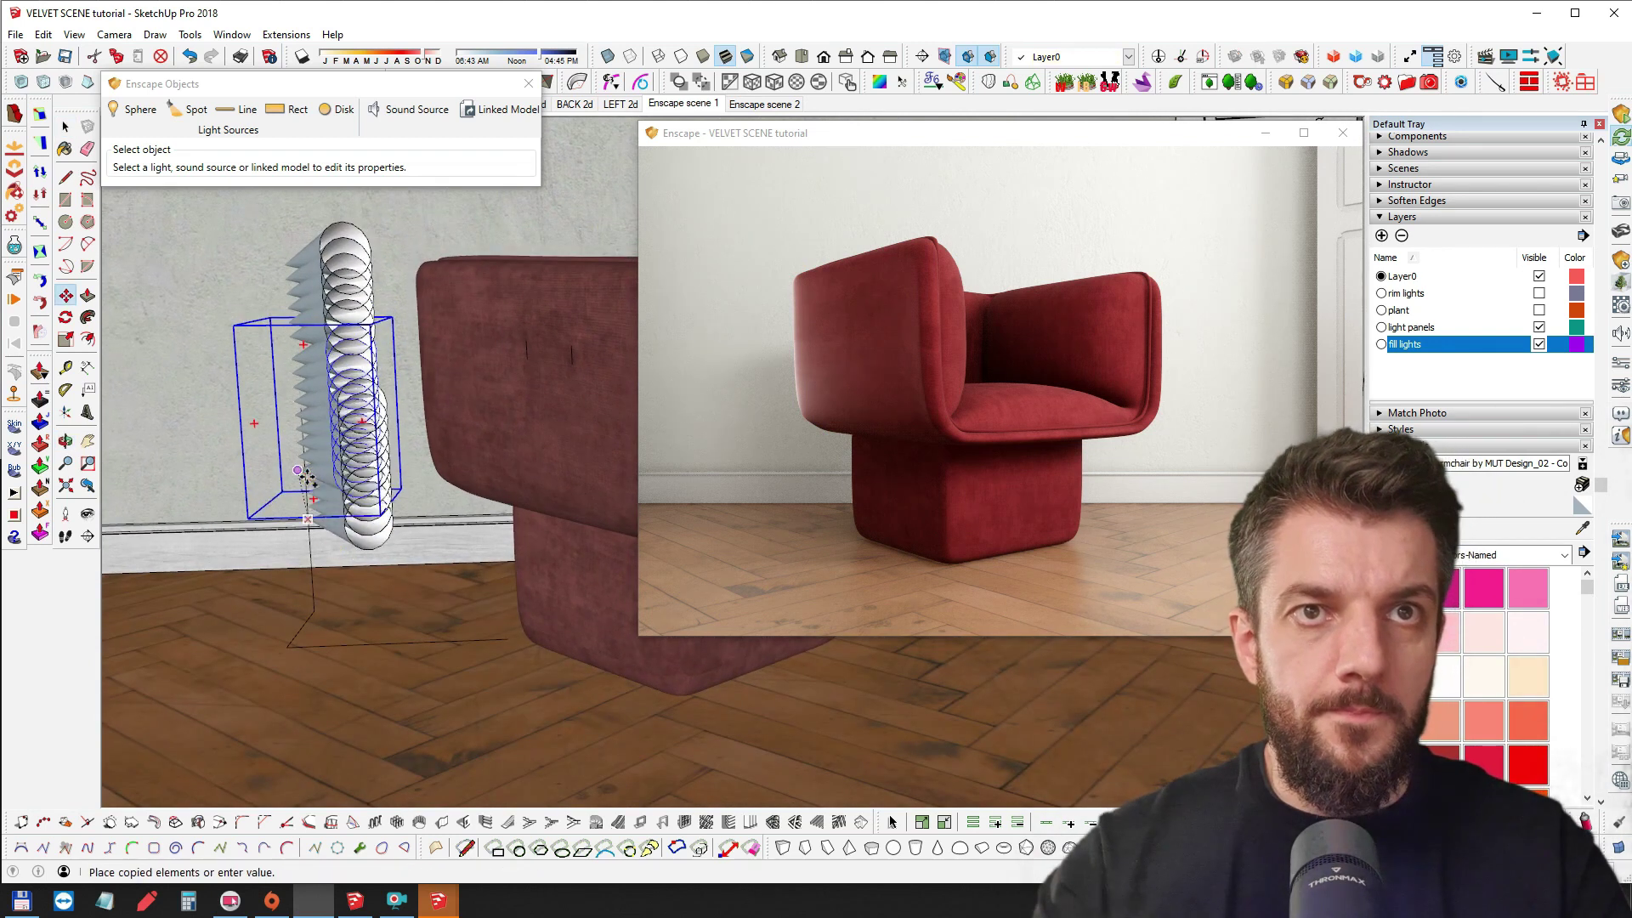
left_click(301, 634)
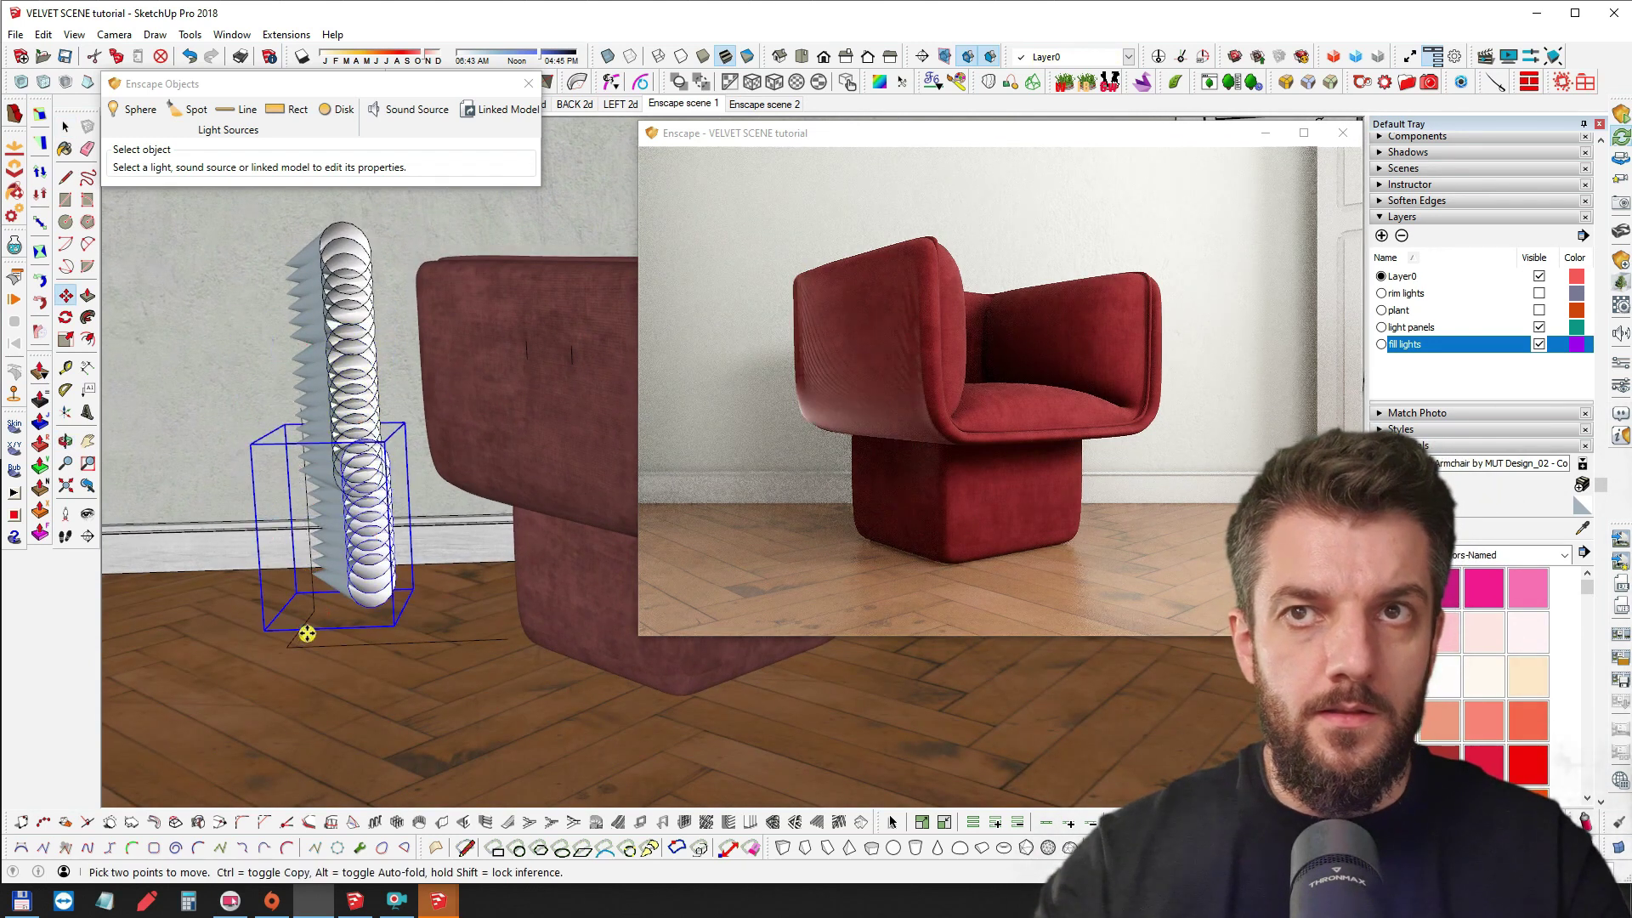
left_click(308, 628)
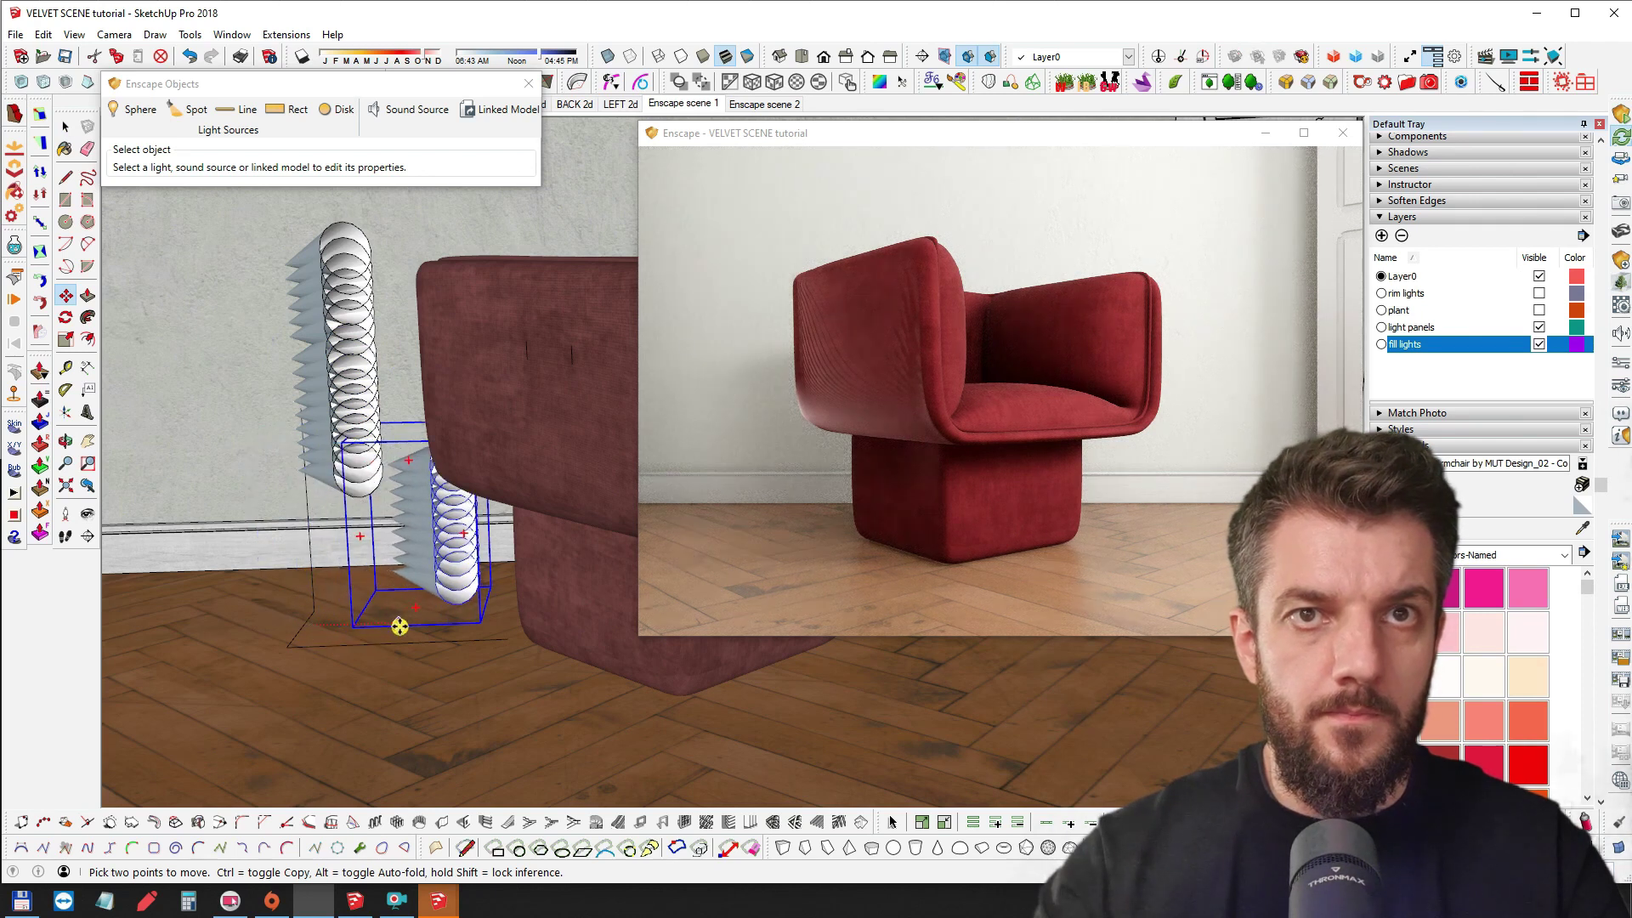
Try the scene without the lower light group of the tall column by deleting it, and undo the deletion
middle_click_drag(421, 623, 357, 442)
key("space")
left_click(329, 390)
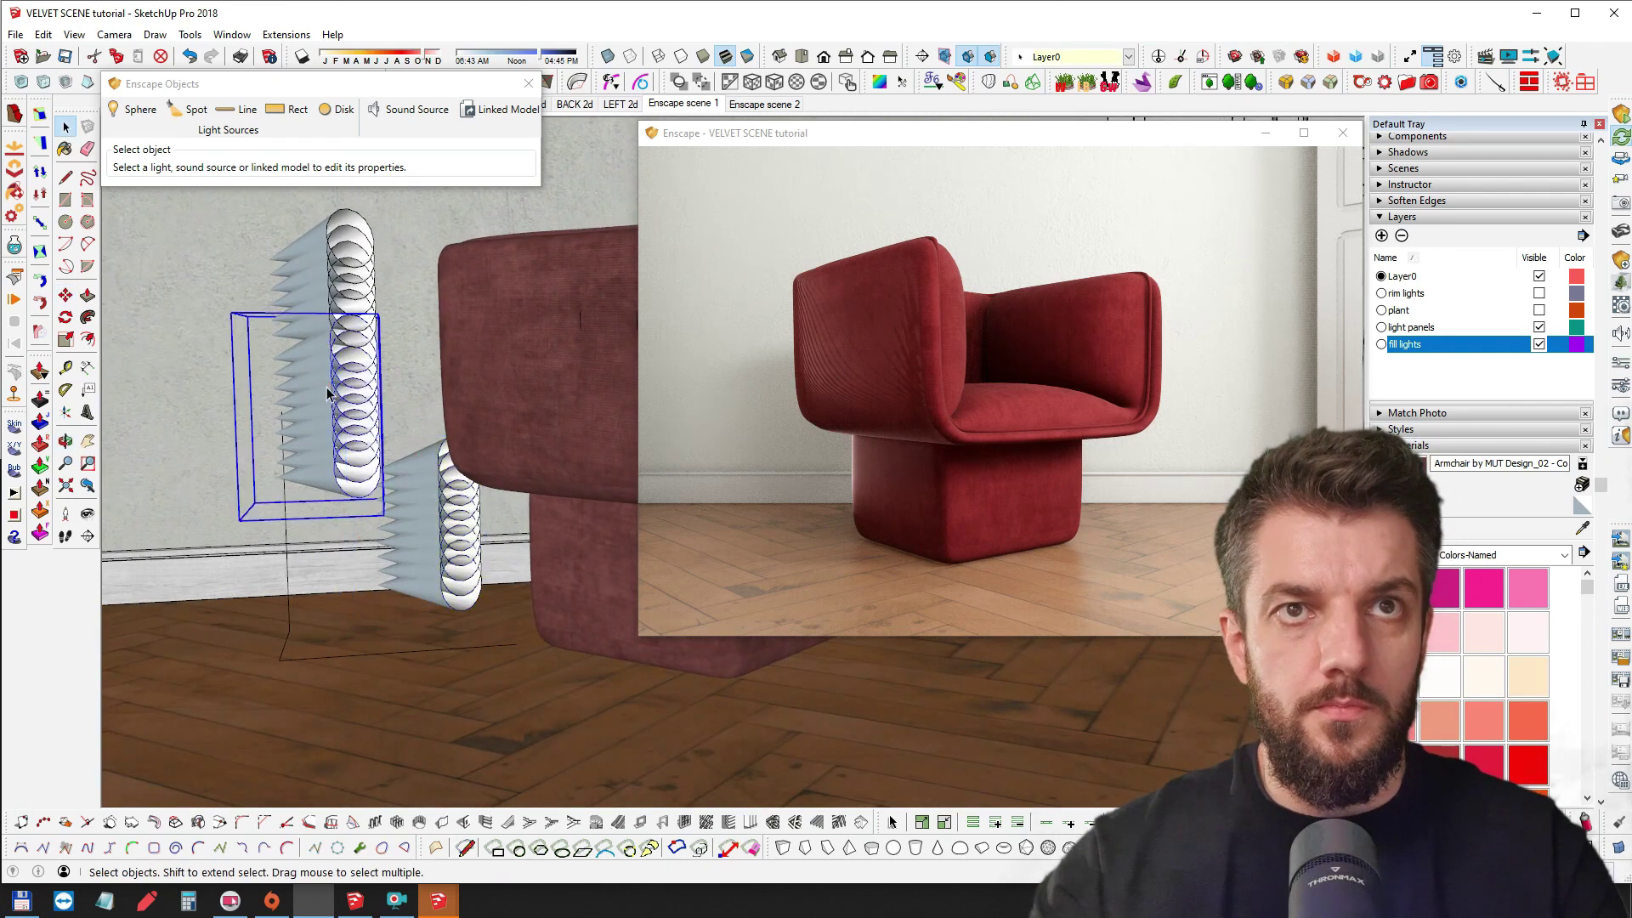
key("Delete")
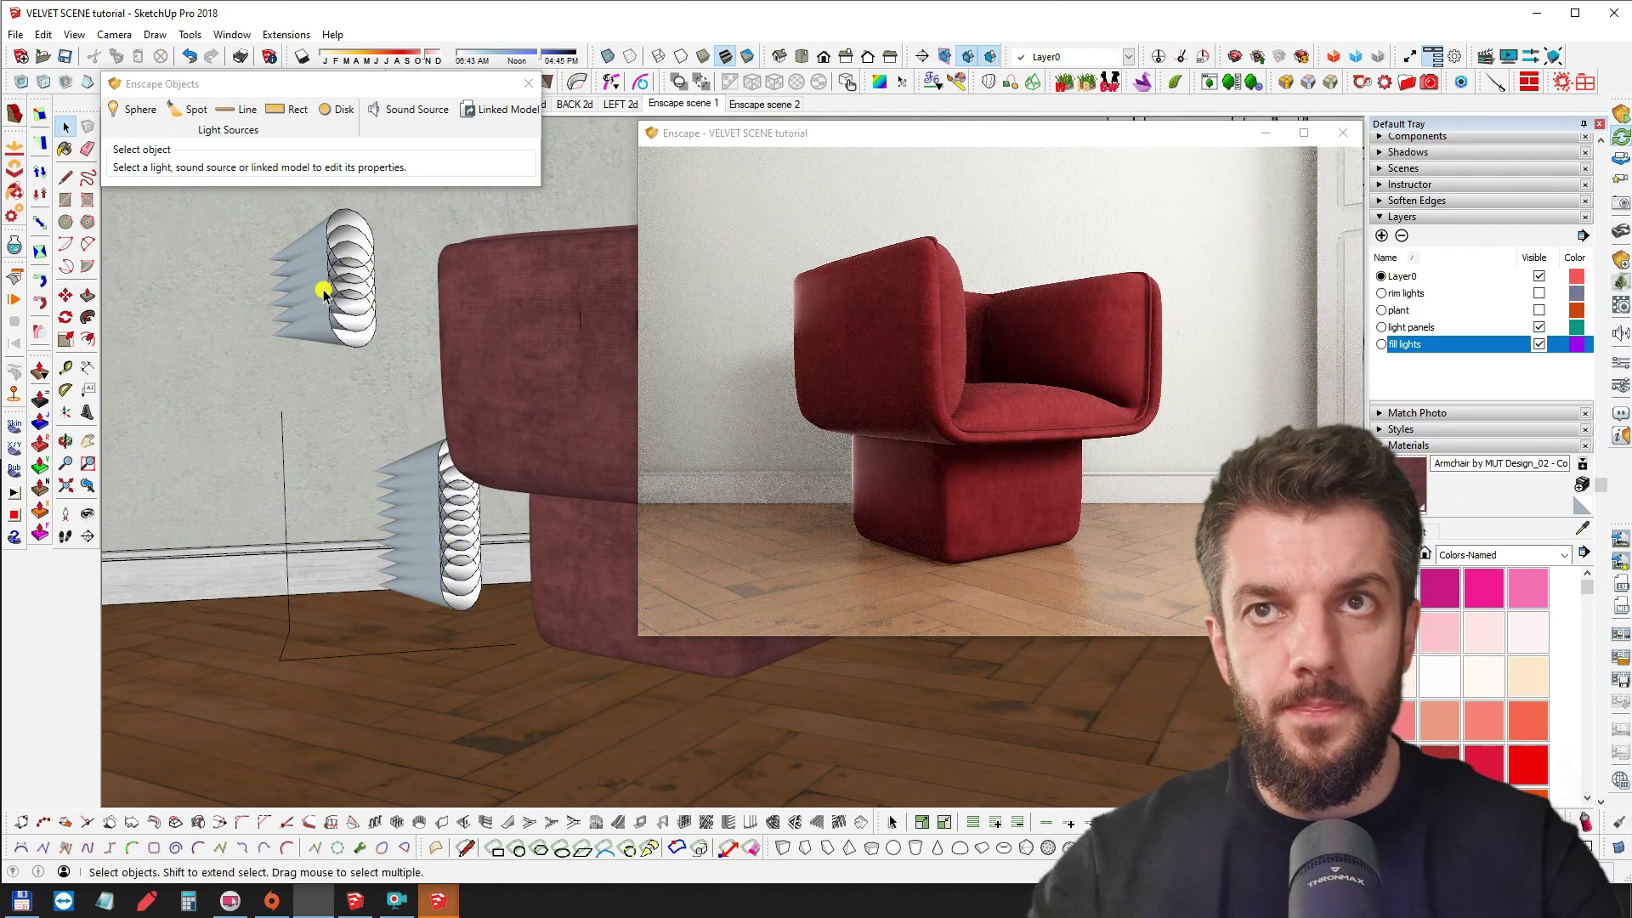
key("ctrl+z")
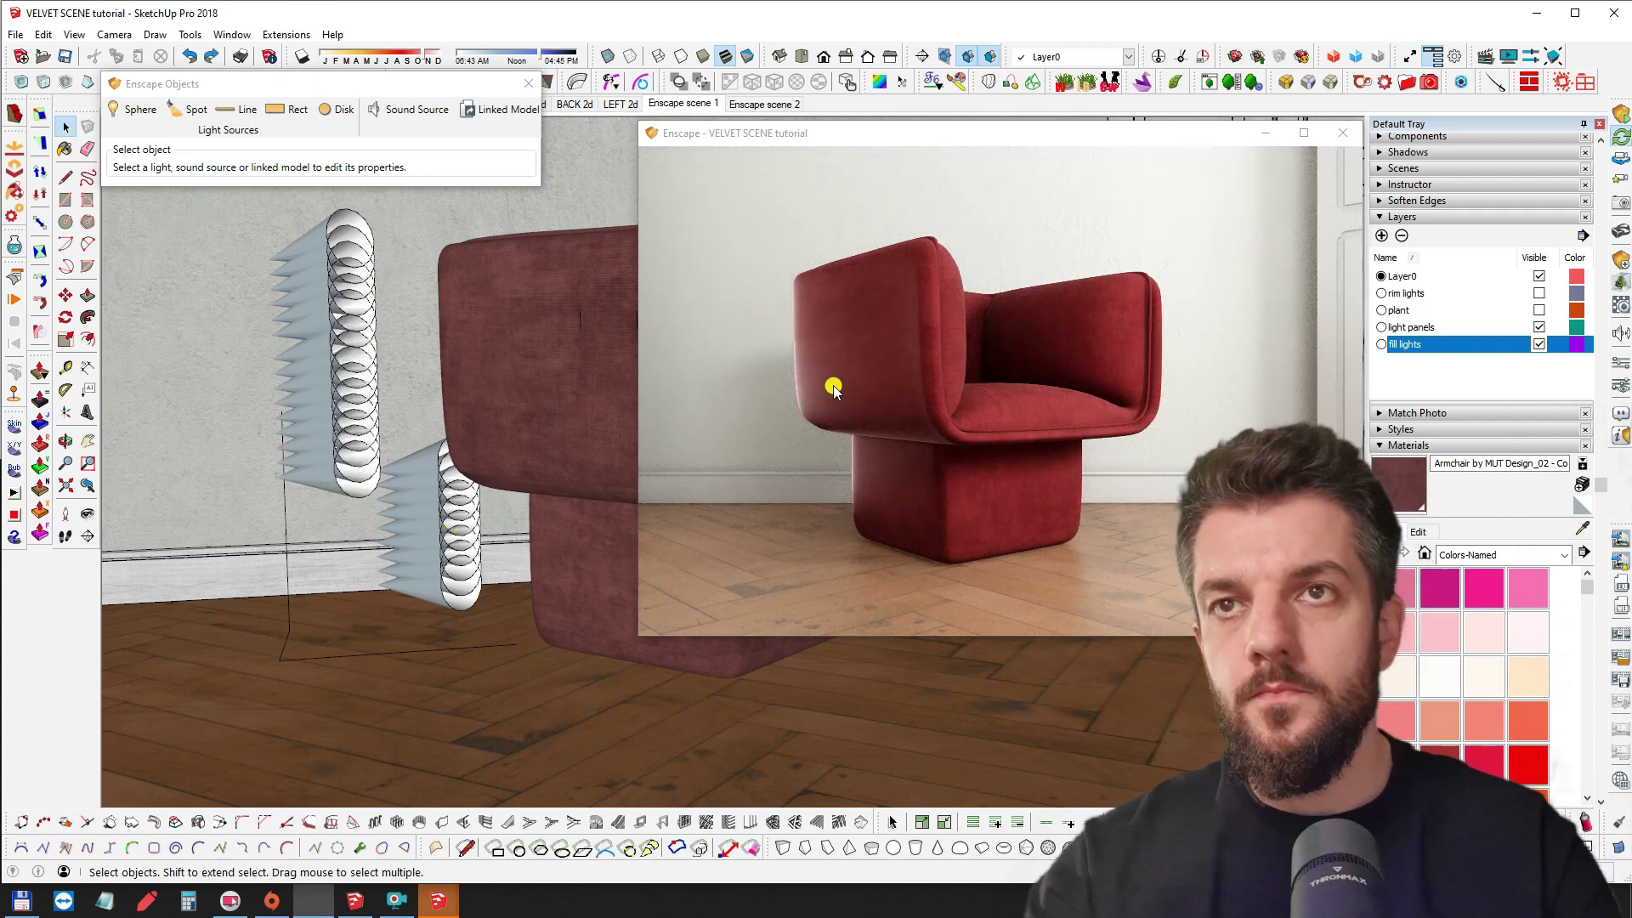
Examine the armchair's lit edges in the Enscape render from other angles and review the light groups around it in the model
right_click_drag(859, 522, 936, 503)
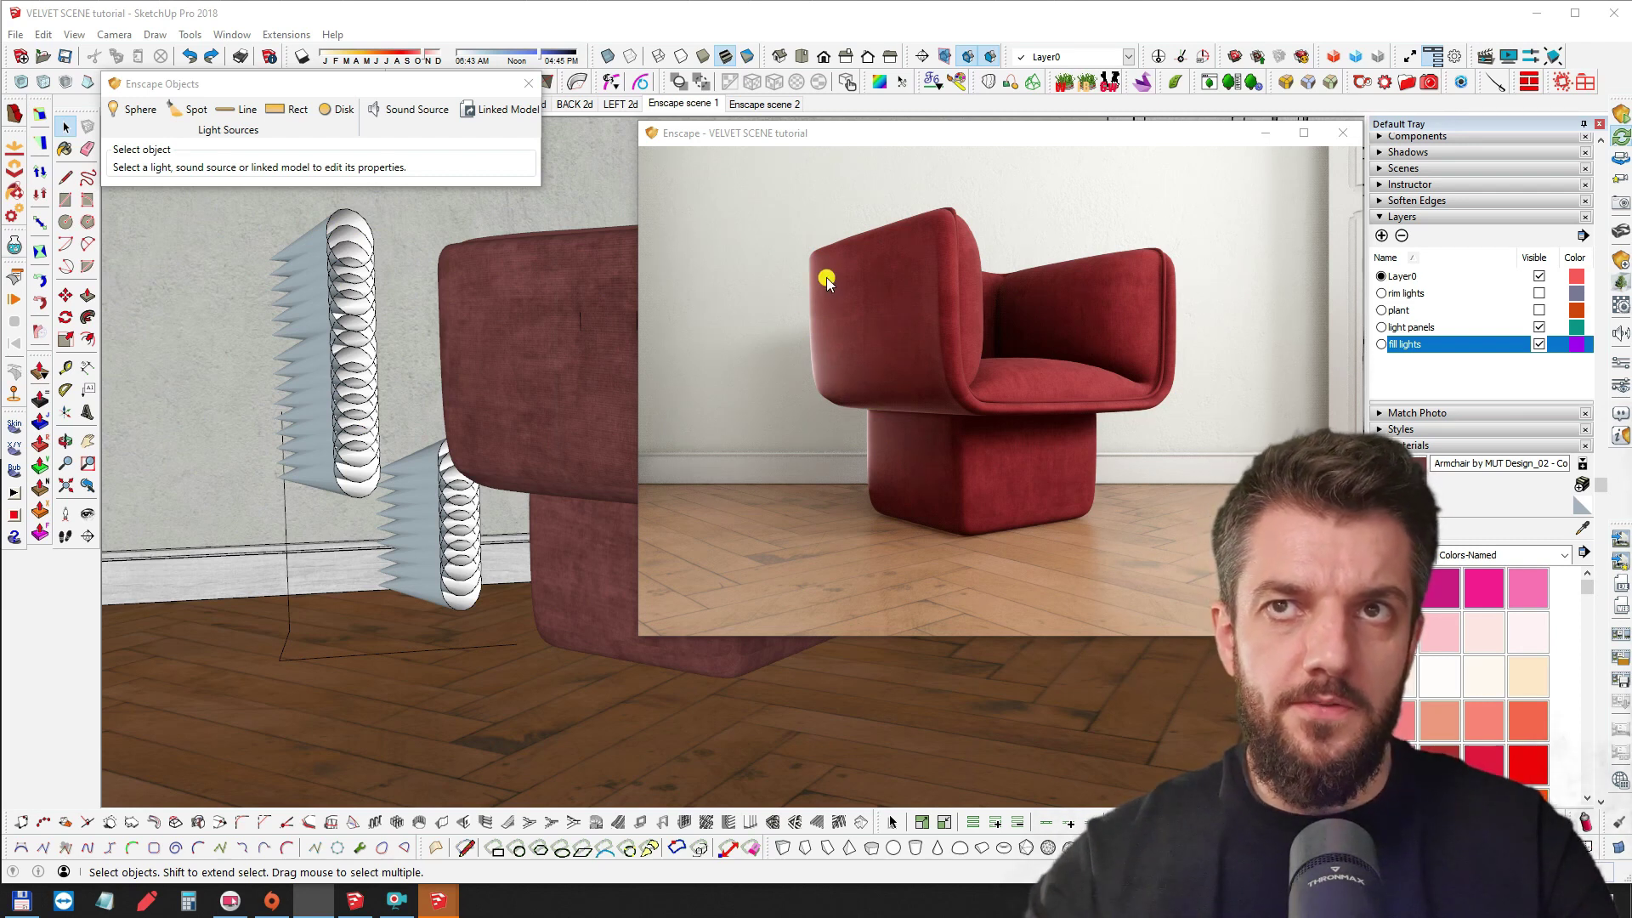
right_click_drag(870, 397, 841, 452)
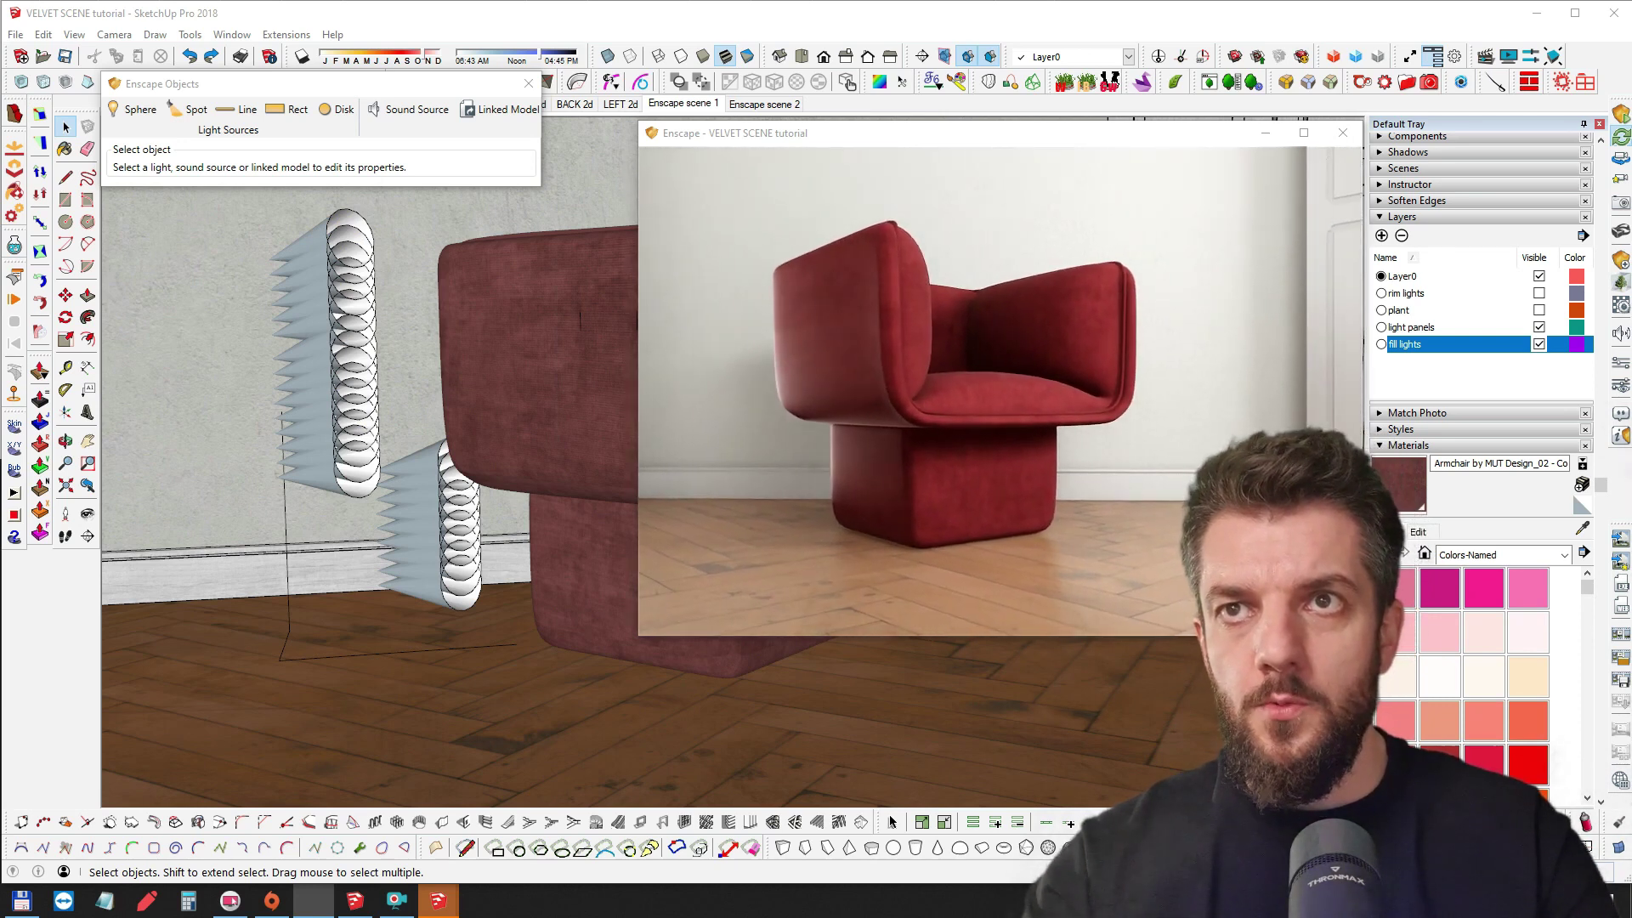
middle_click_drag(364, 443, 371, 502)
scroll(315, 410, "down", 2)
left_click(314, 408)
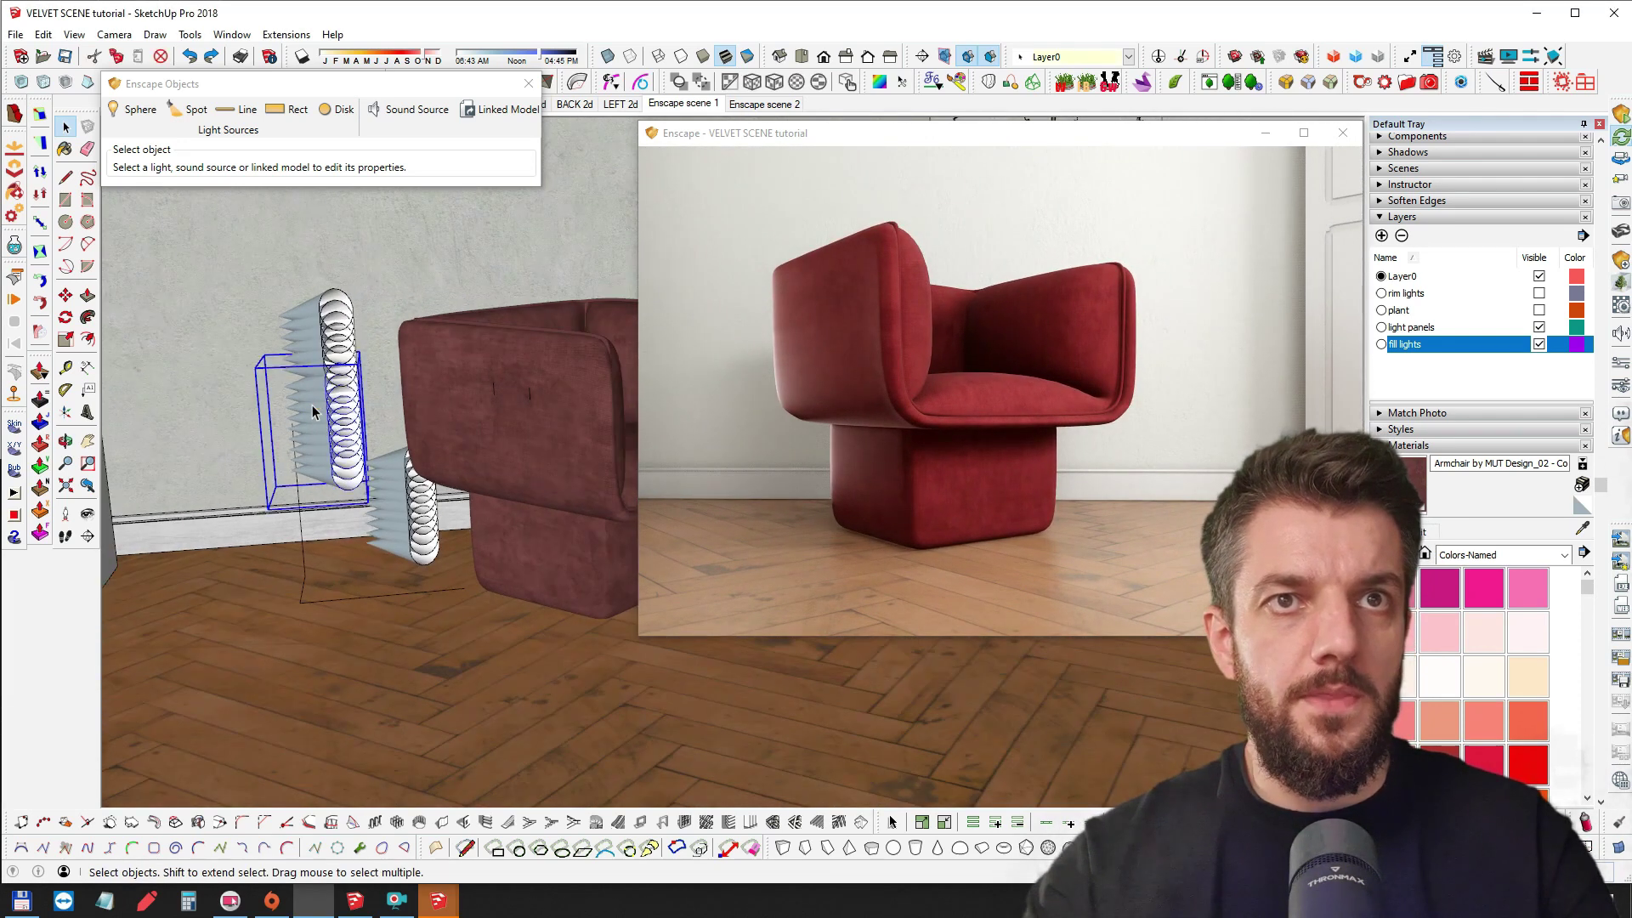
scroll(345, 437, "down", 2)
middle_click_drag(437, 437, 334, 483, "shift")
key("space")
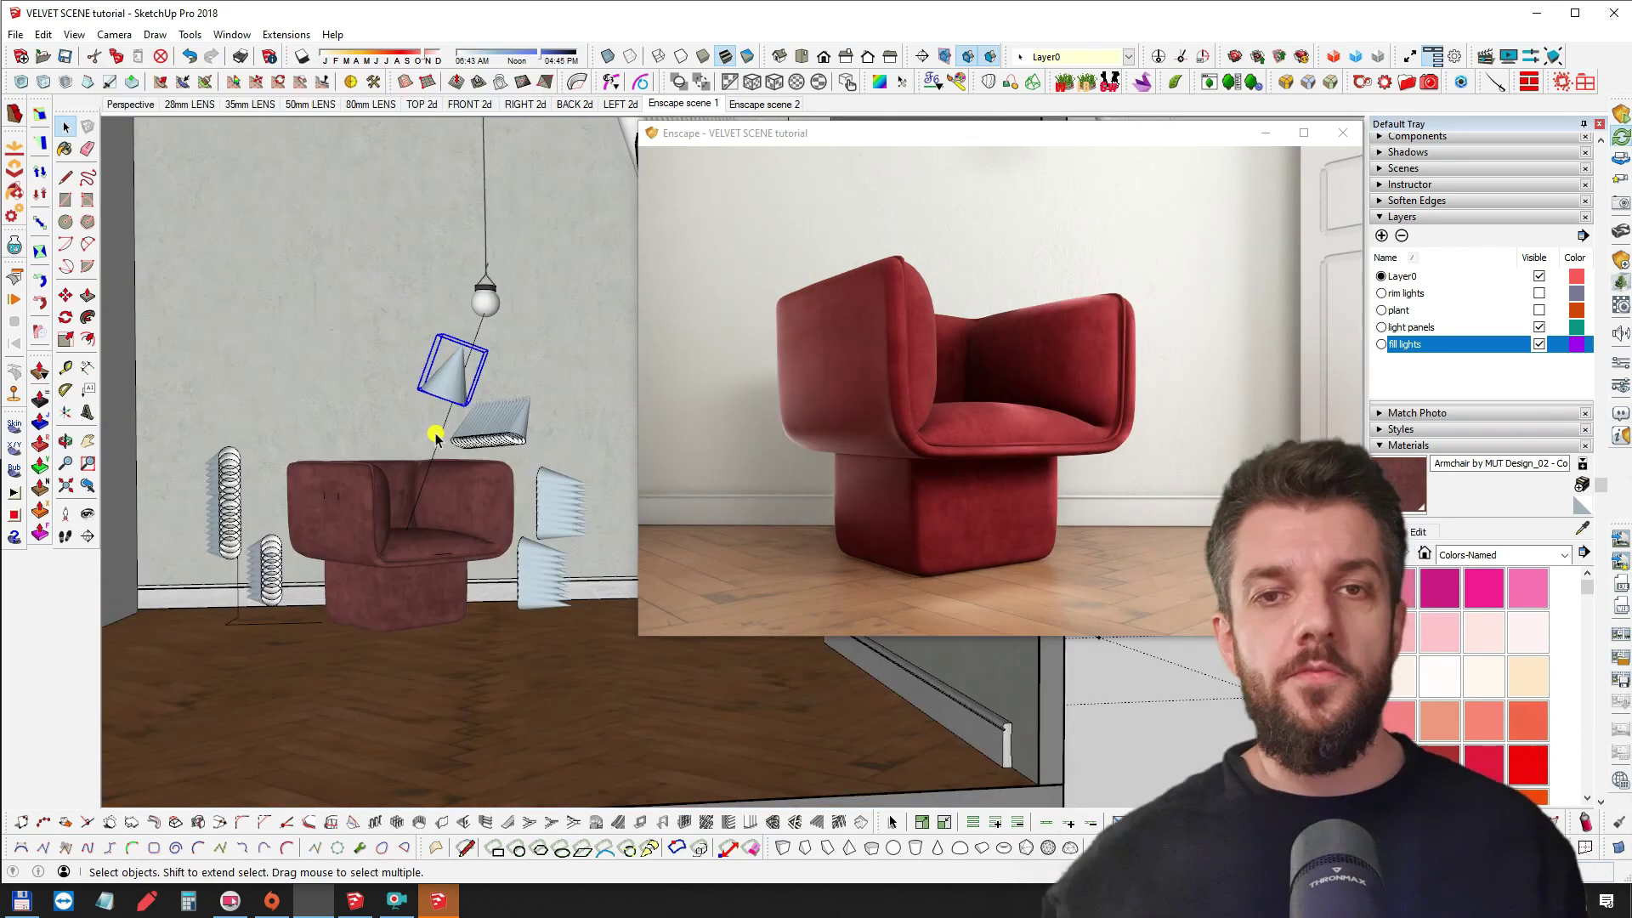
Delete the light groups hanging above the armchair and the two stacked spot light groups on its right side
left_click(516, 439)
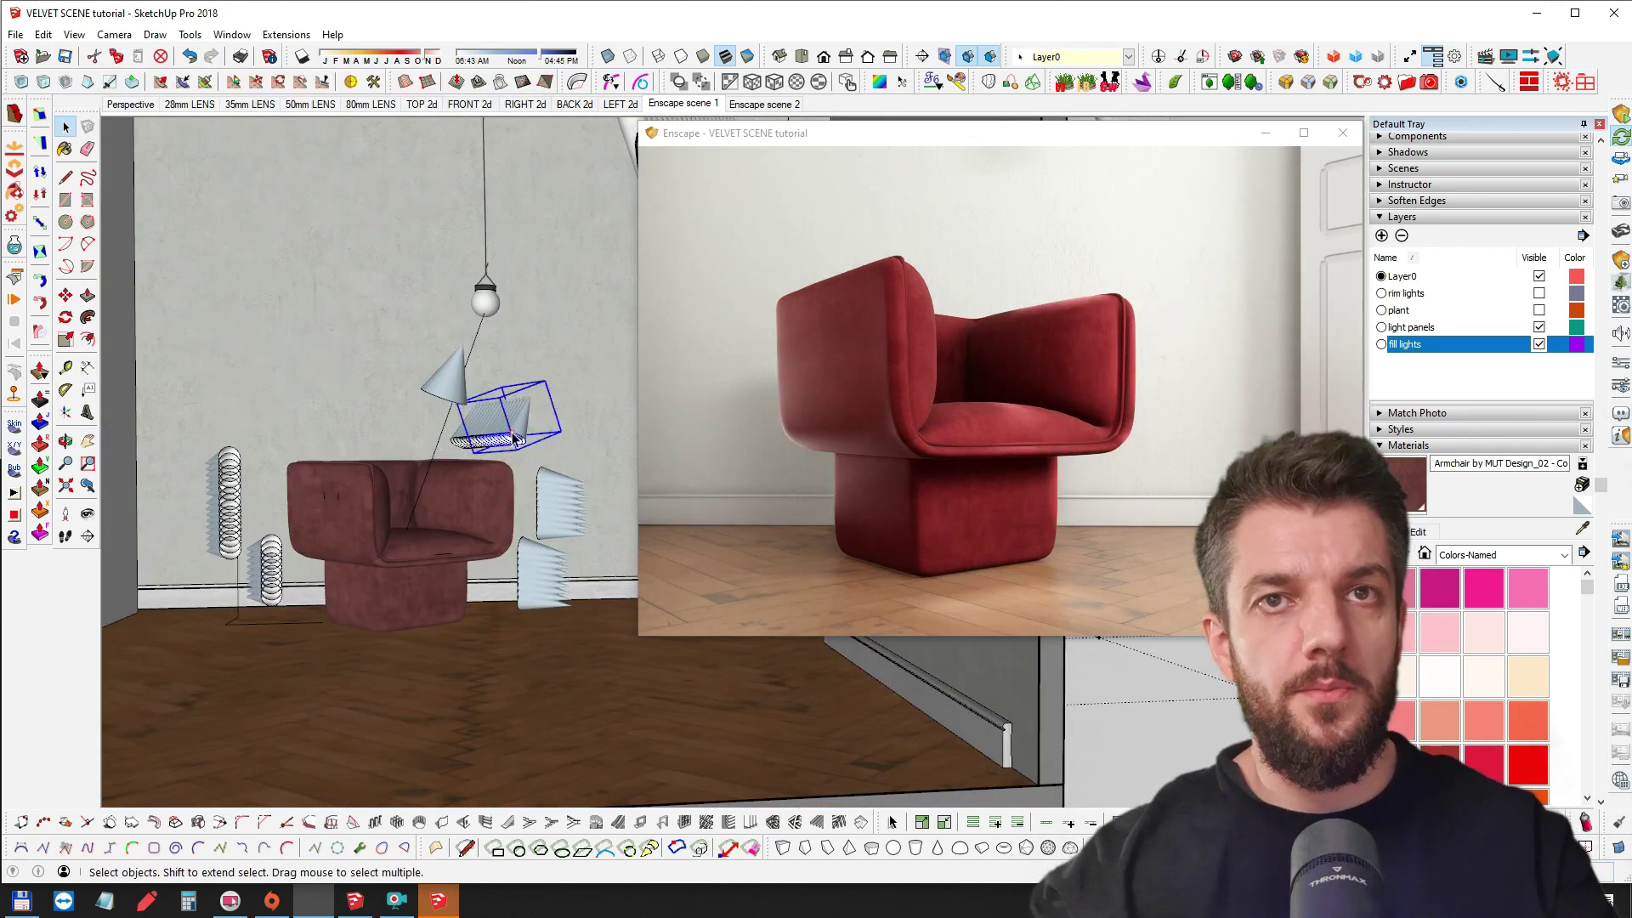
left_click(452, 388)
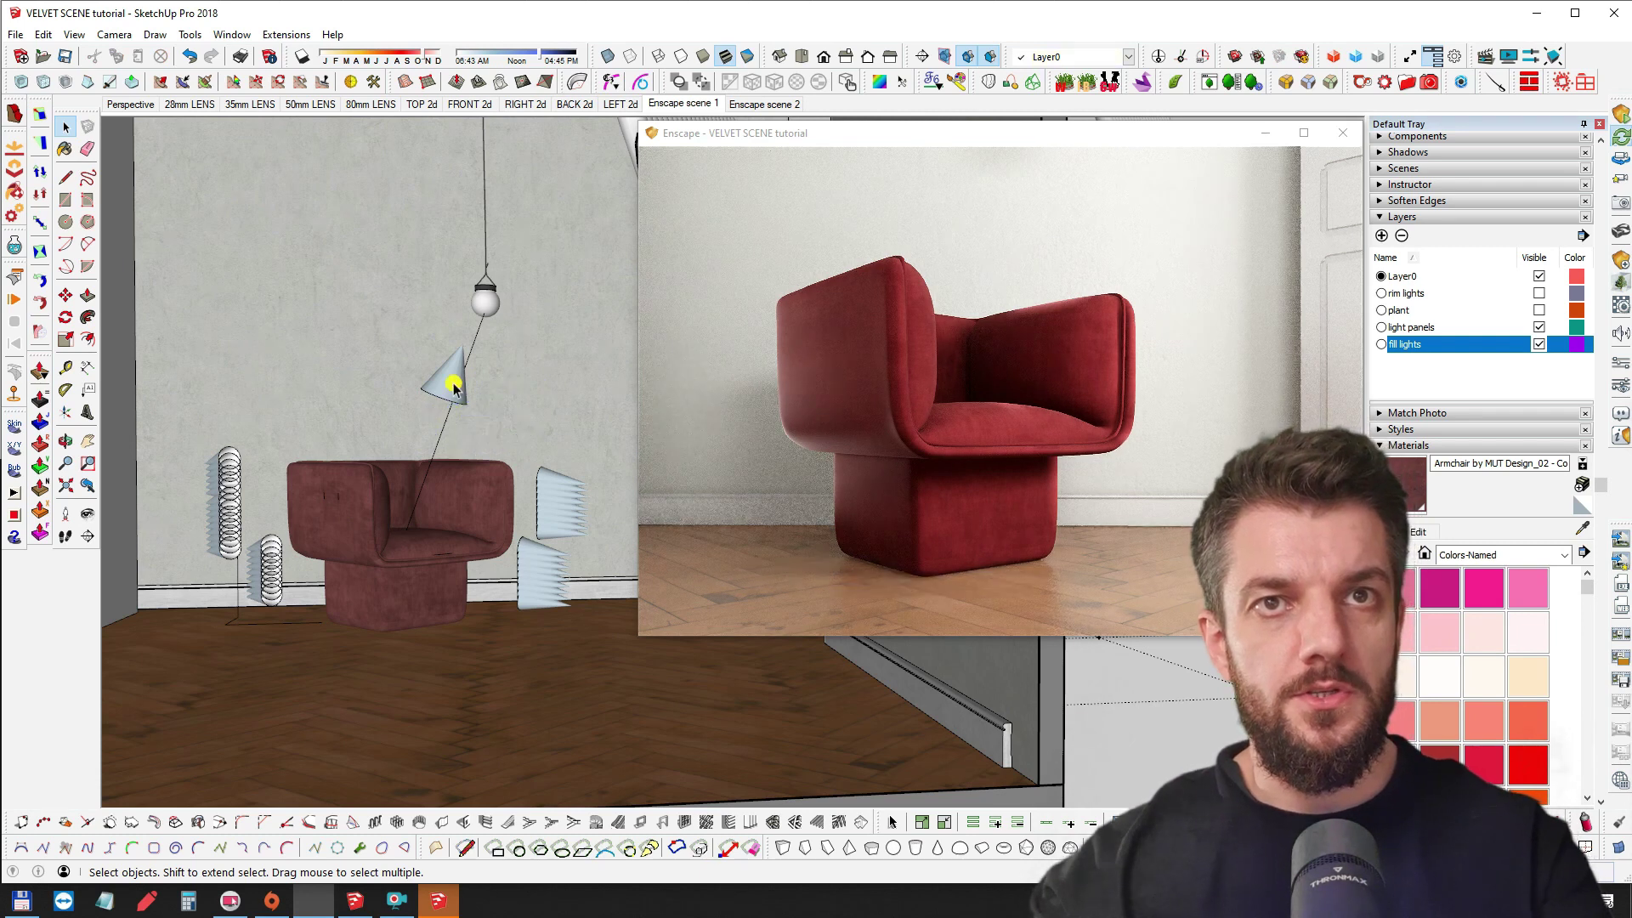
left_click(550, 499)
key("Delete")
left_click(539, 576)
key("Delete")
Delete the remaining stacked spot light groups on the armchair's left side, including both parts of the tall column
left_click(273, 557)
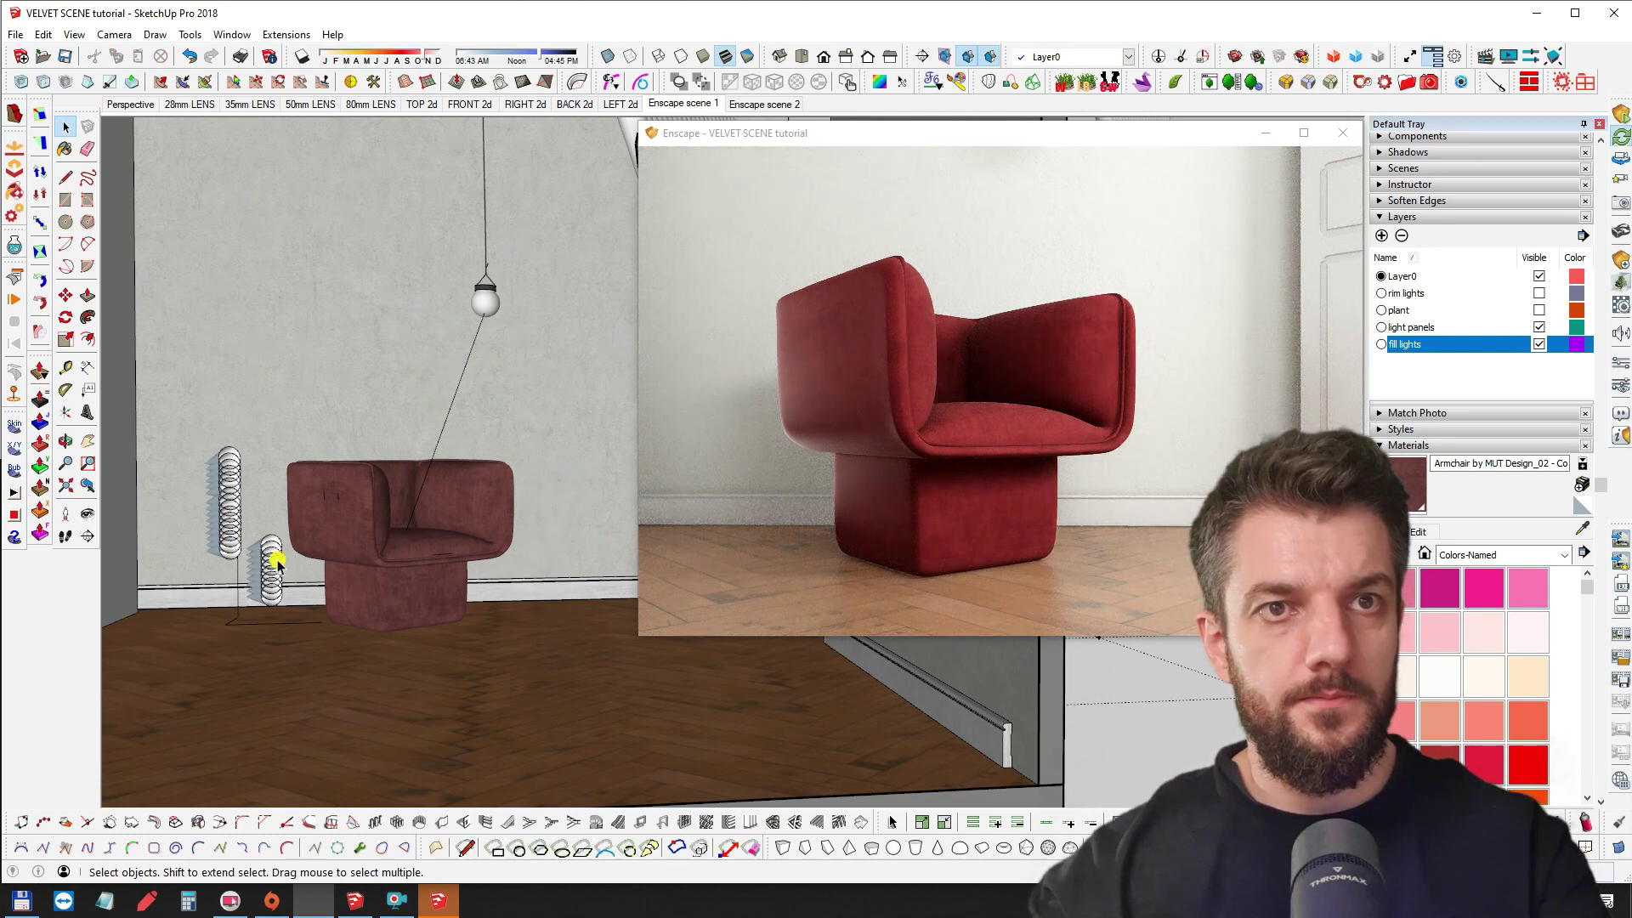
key("Delete")
left_click(213, 503)
left_click(212, 504)
key("Delete")
left_click(228, 523)
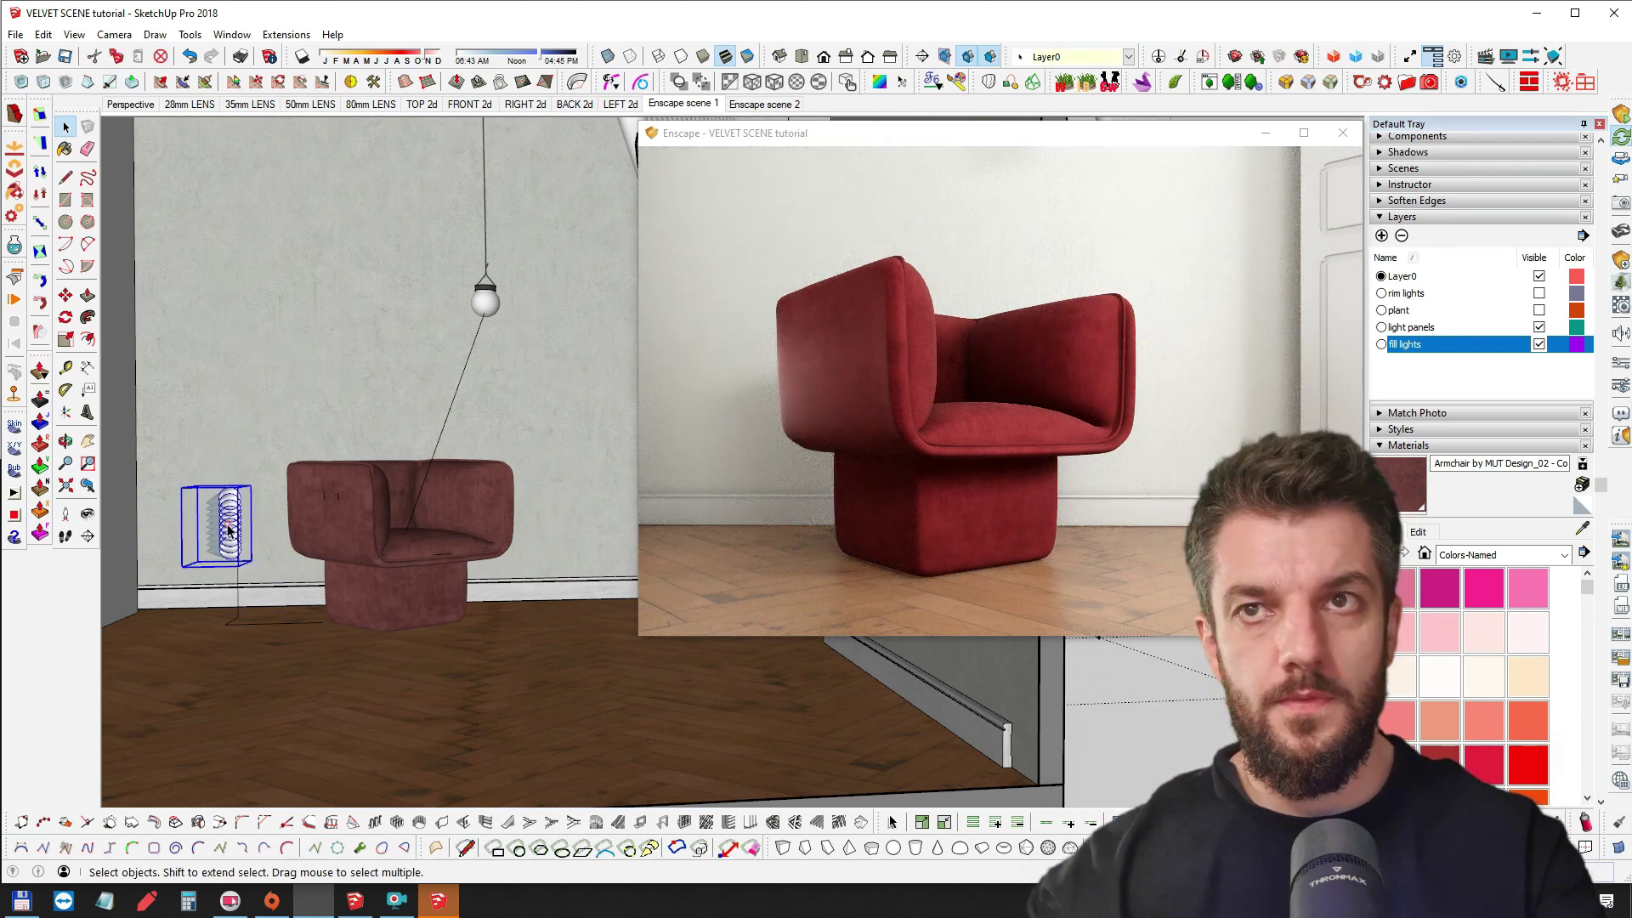
key("Delete")
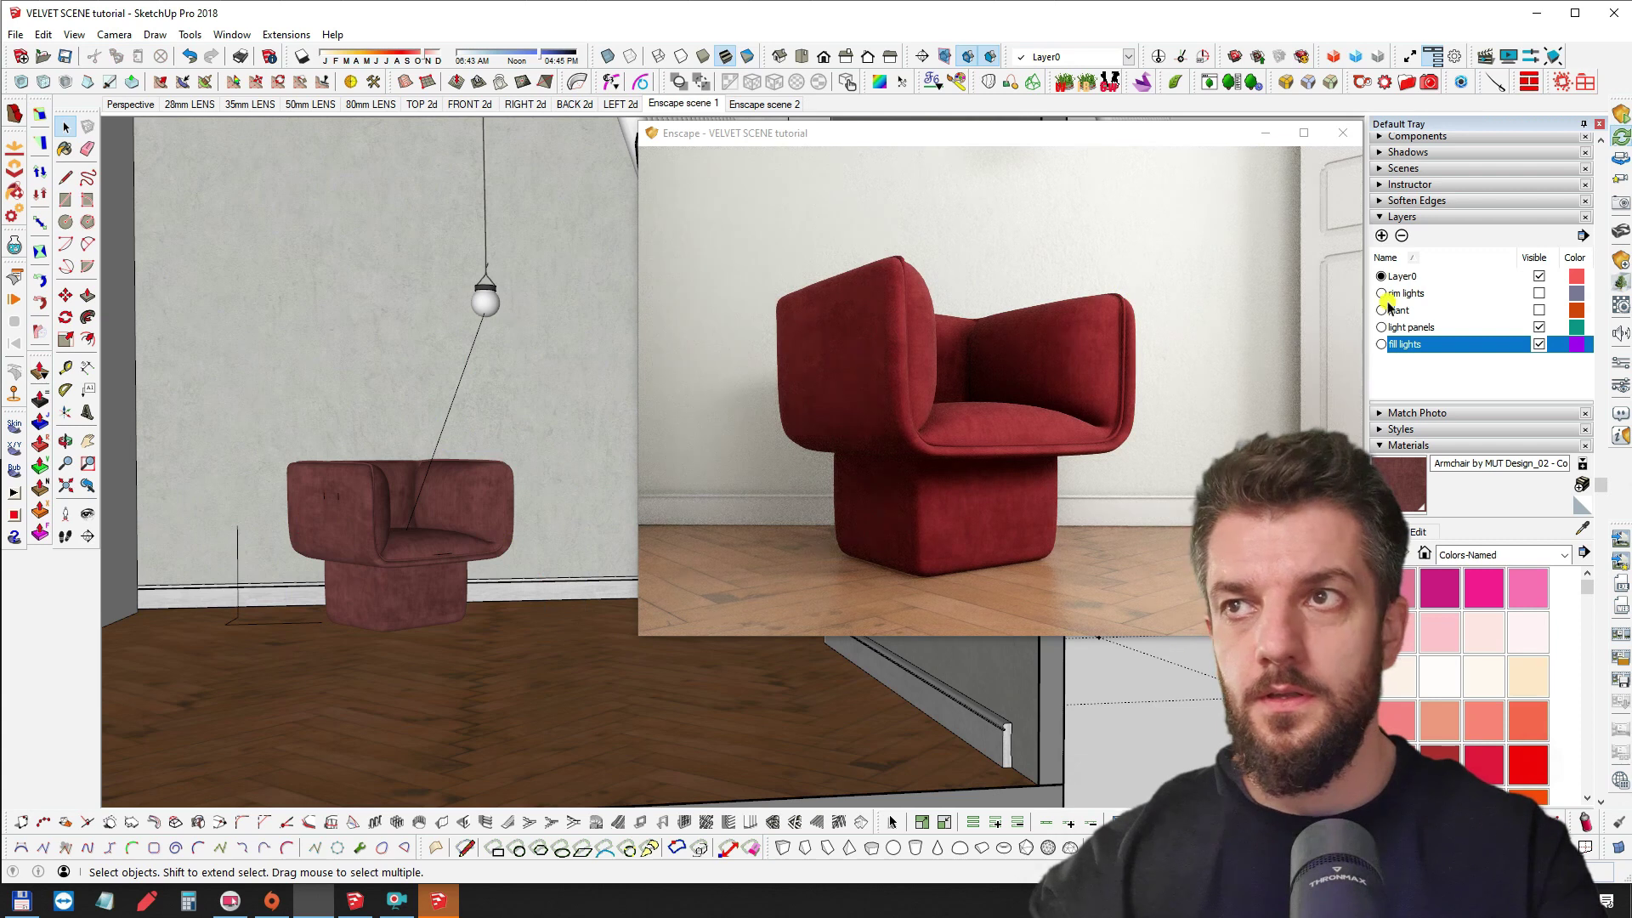
Make the rim lights layer visible and examine its lights around the armchair in the model and the Enscape render
left_click(1539, 293)
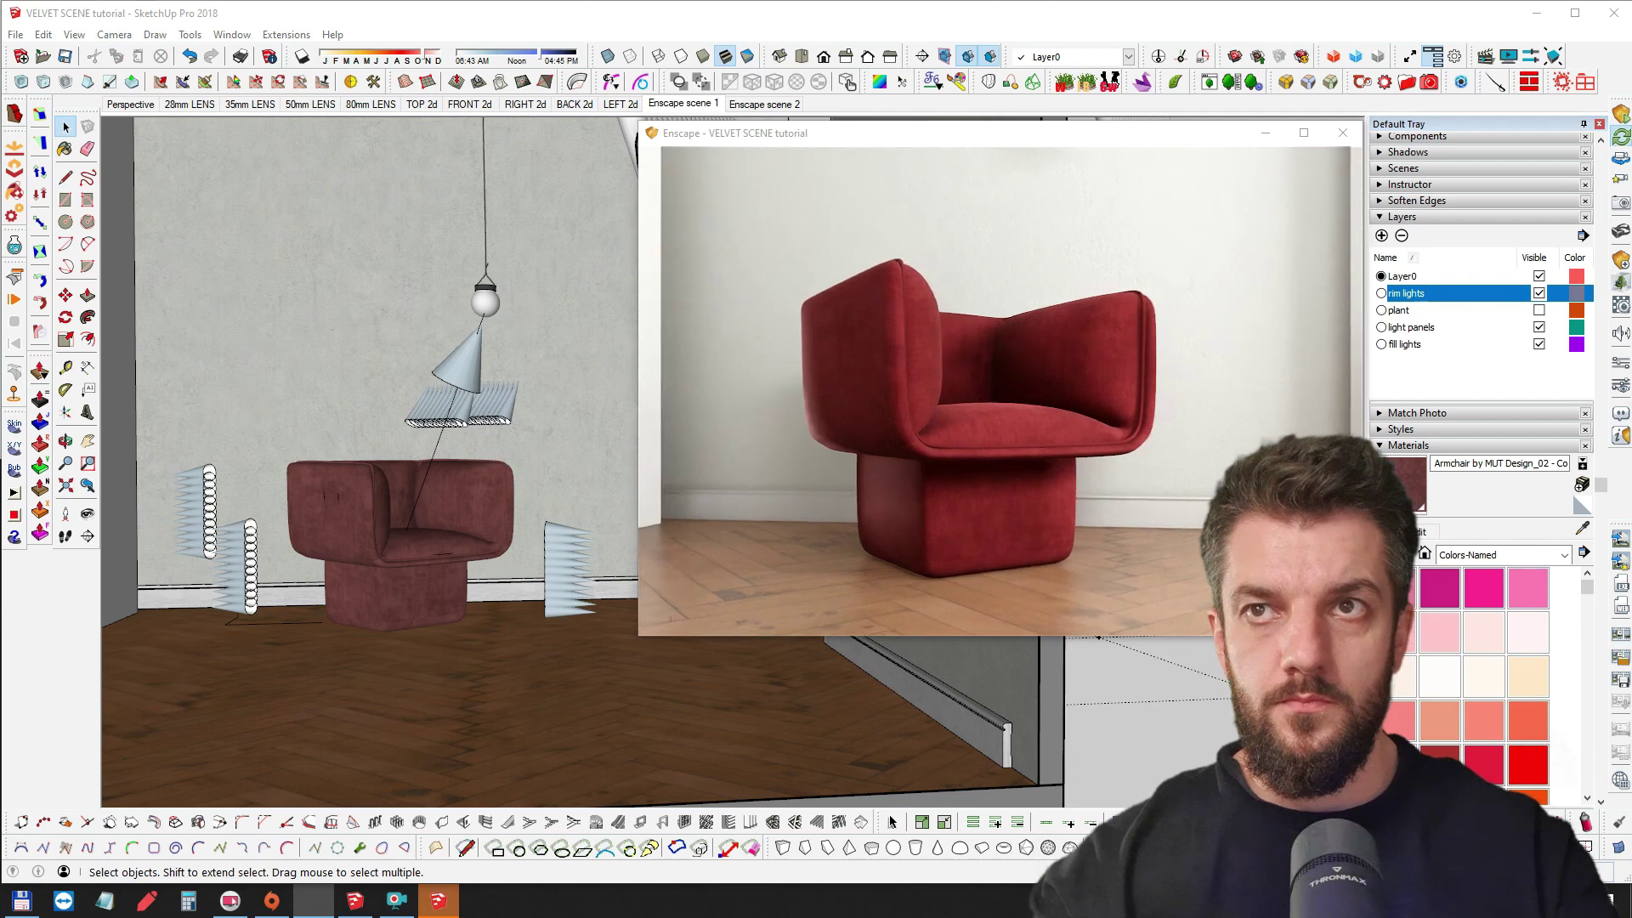
middle_click_drag(436, 472, 440, 487)
scroll(440, 487, "up", 5)
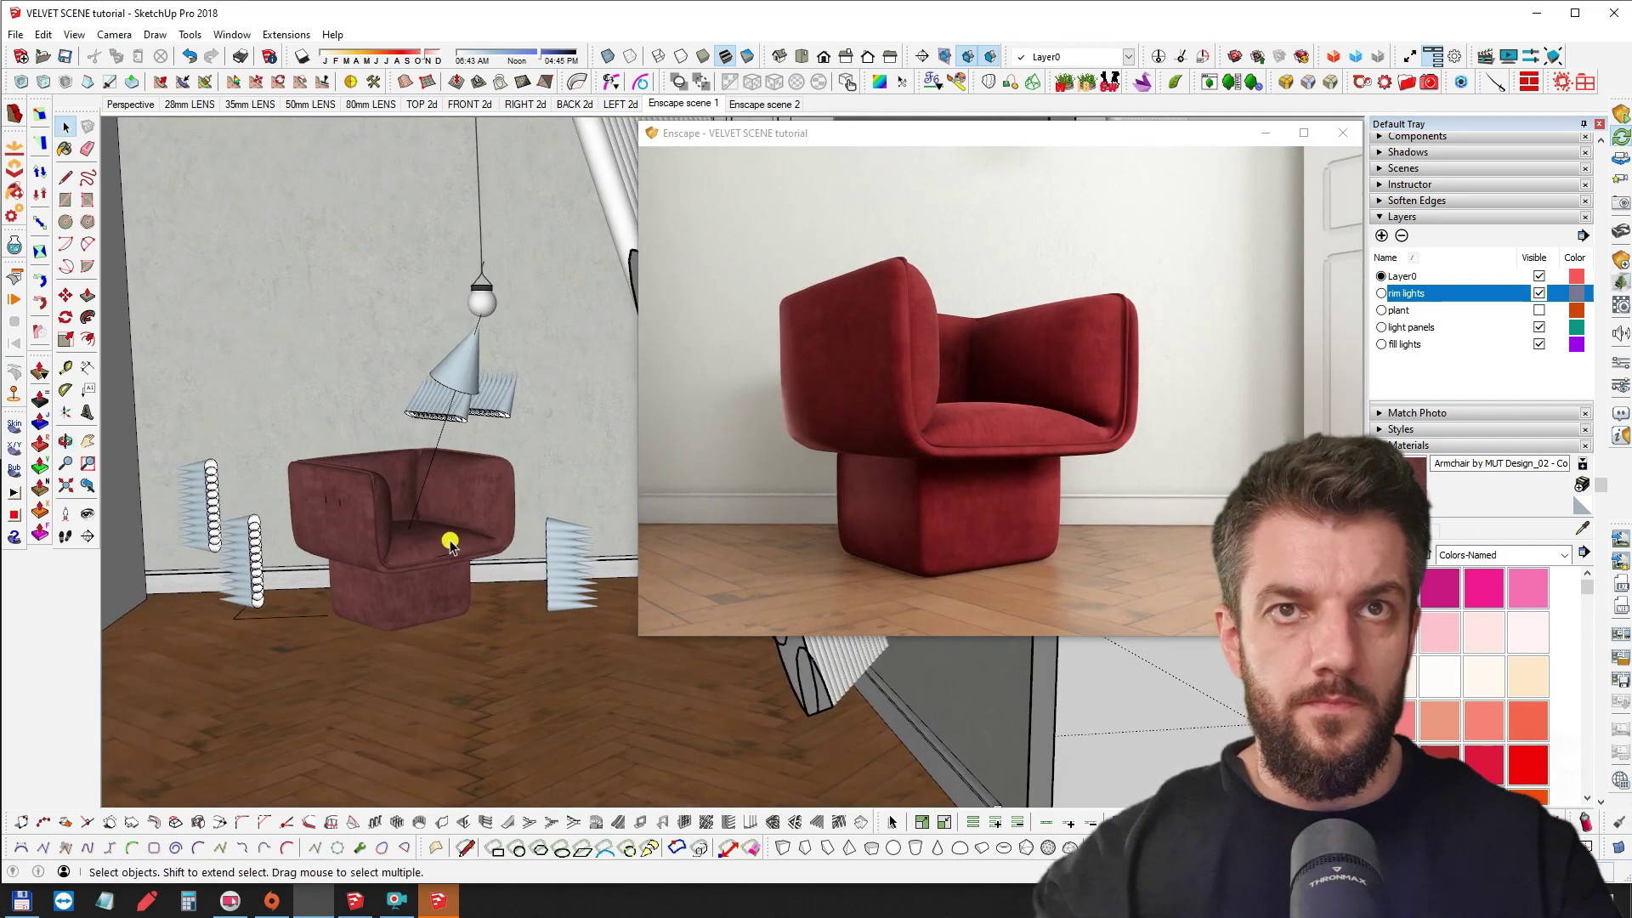
middle_click_drag(330, 522, 484, 469)
scroll(484, 477, "down", 3)
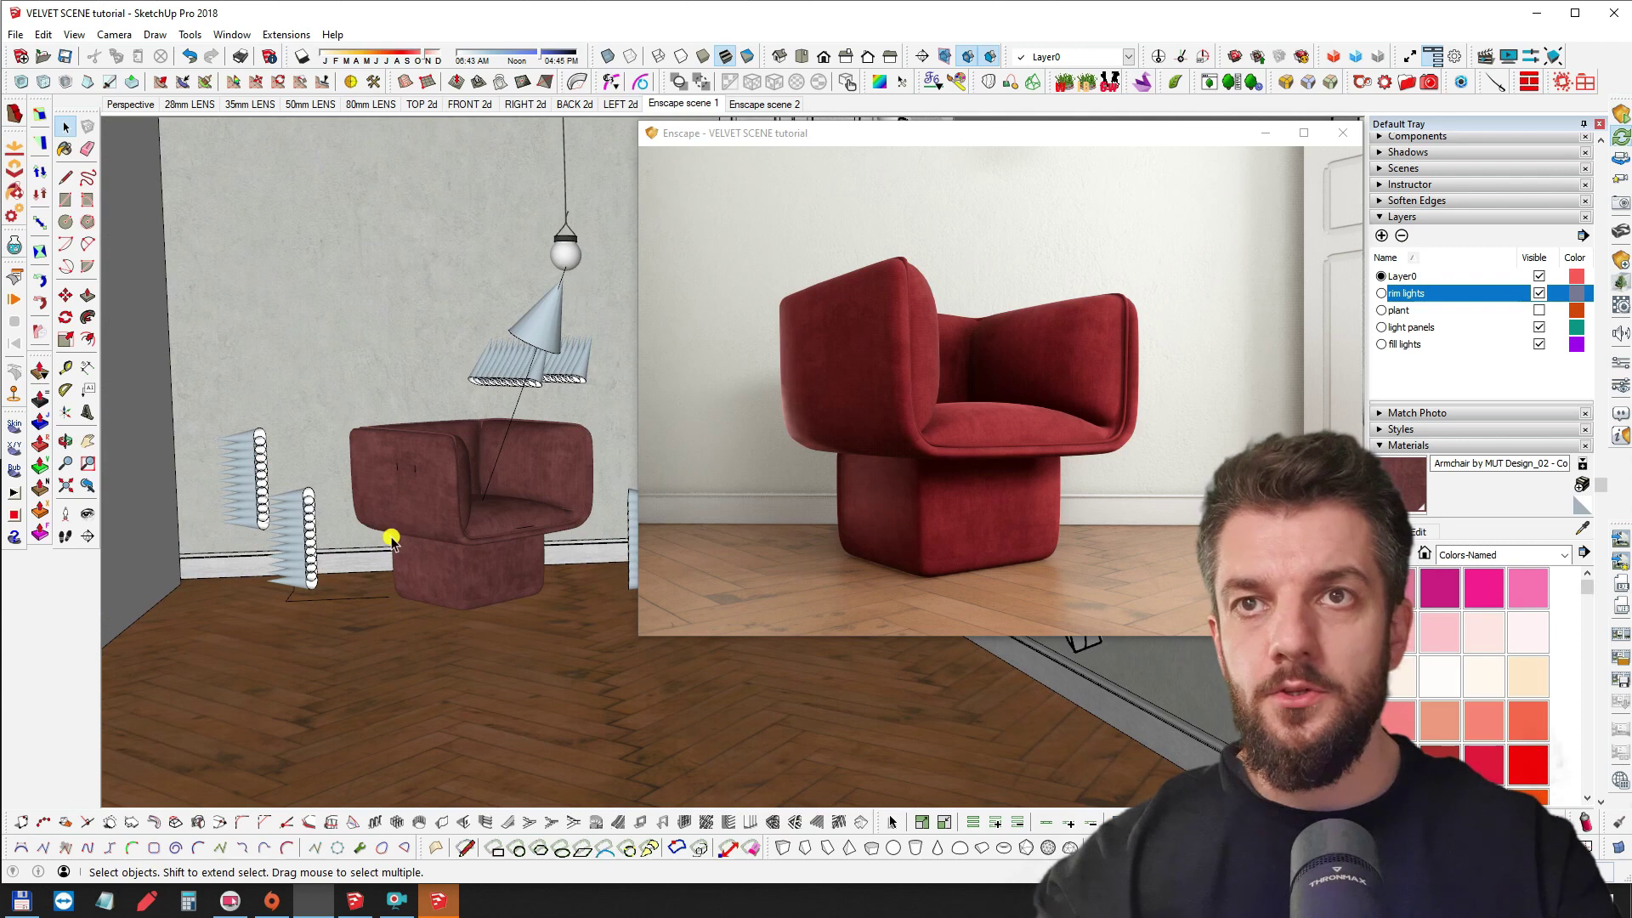
right_click_drag(966, 405, 891, 414)
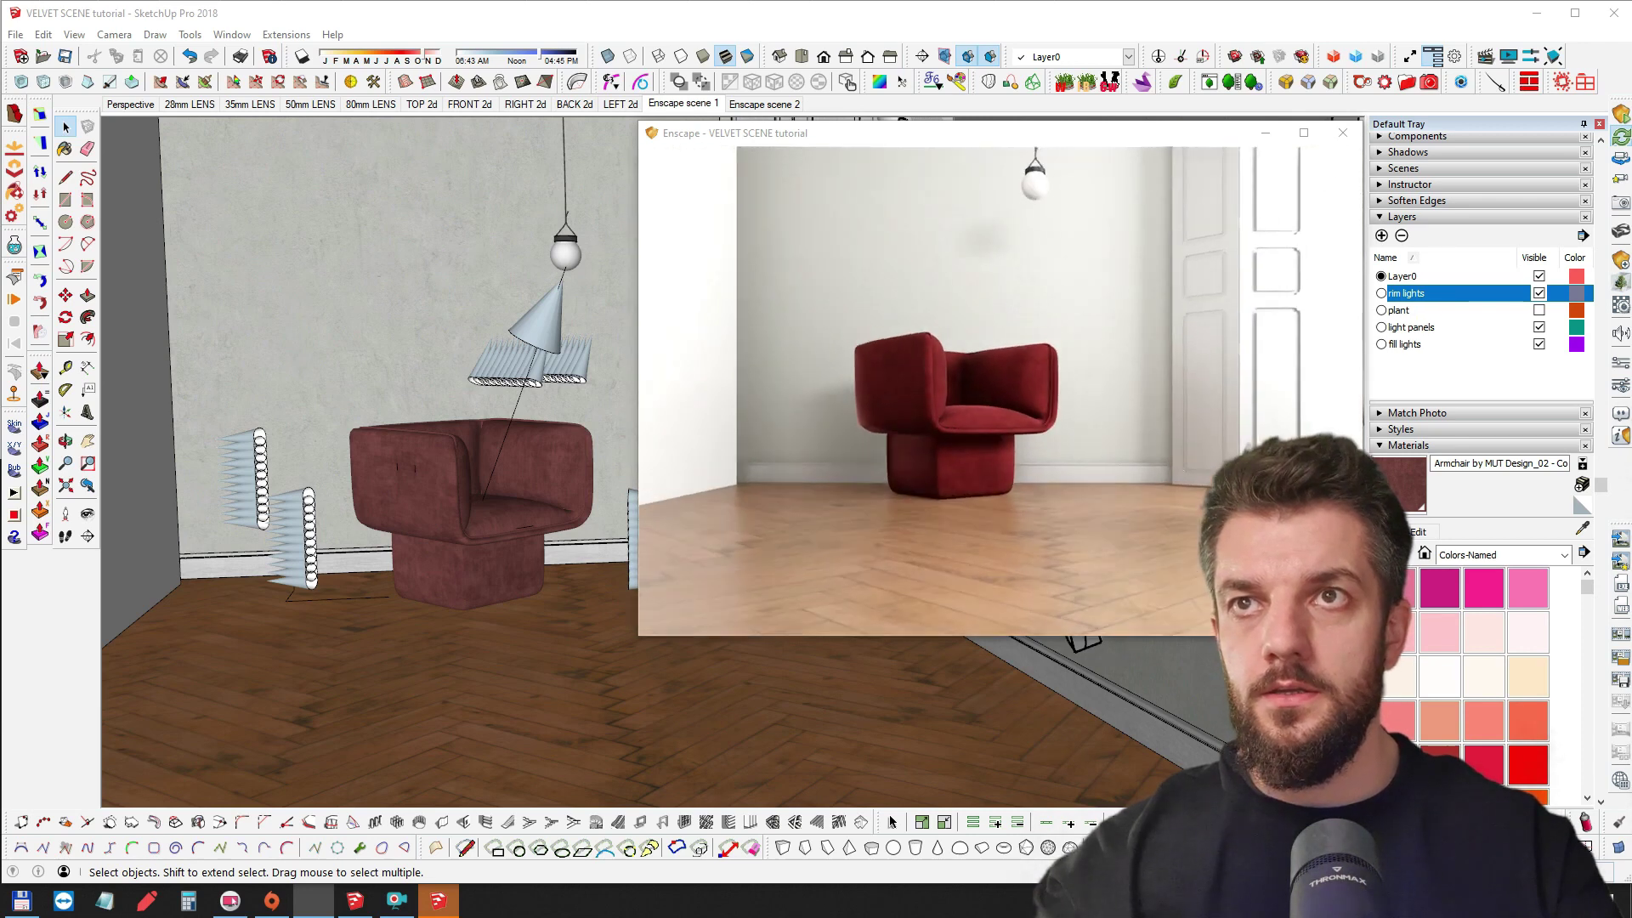
left_click_drag(942, 384, 960, 367)
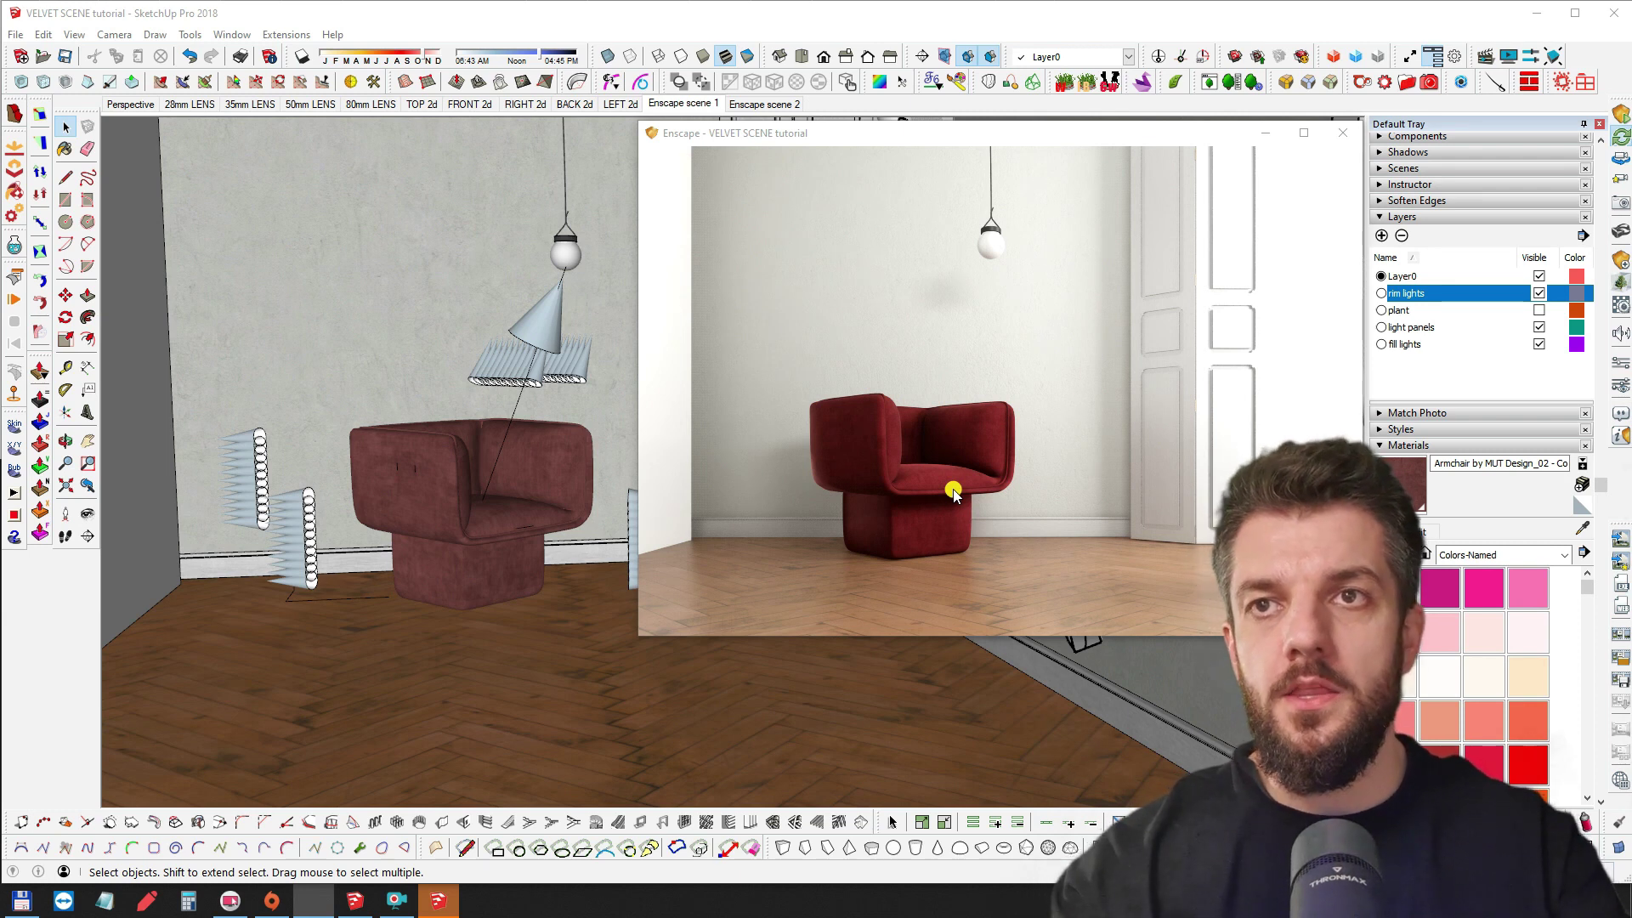
Make the plant layer visible and reframe the Enscape view to show the armchair with the plant beside it
left_click(1539, 311)
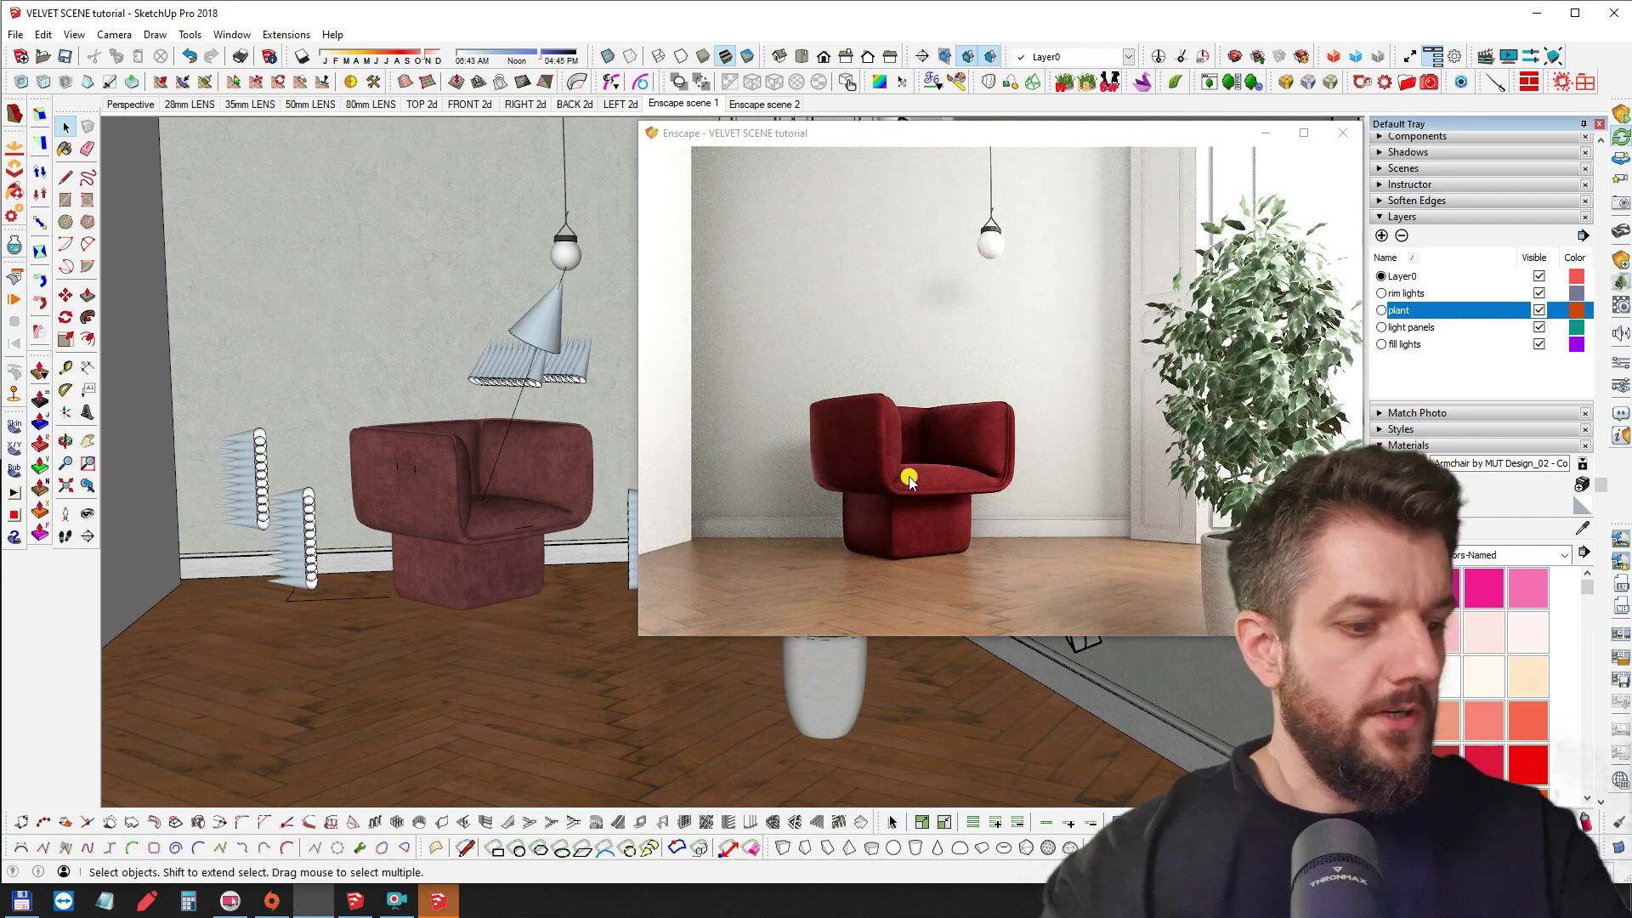
middle_click_drag(1057, 450, 986, 442)
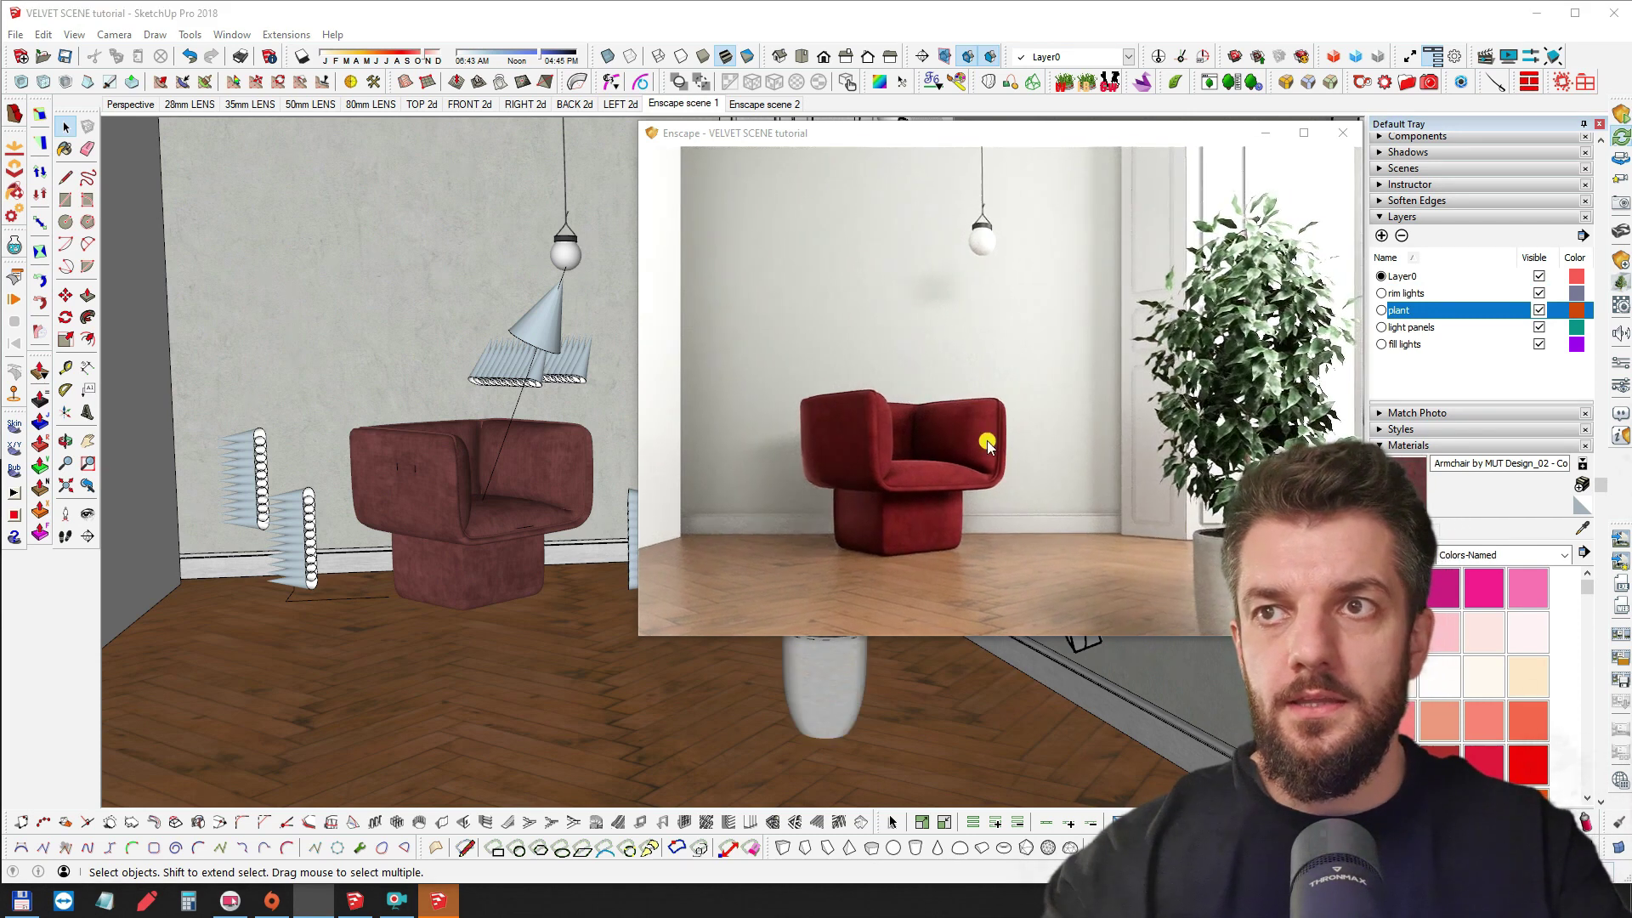
scroll(961, 466, "up", 3)
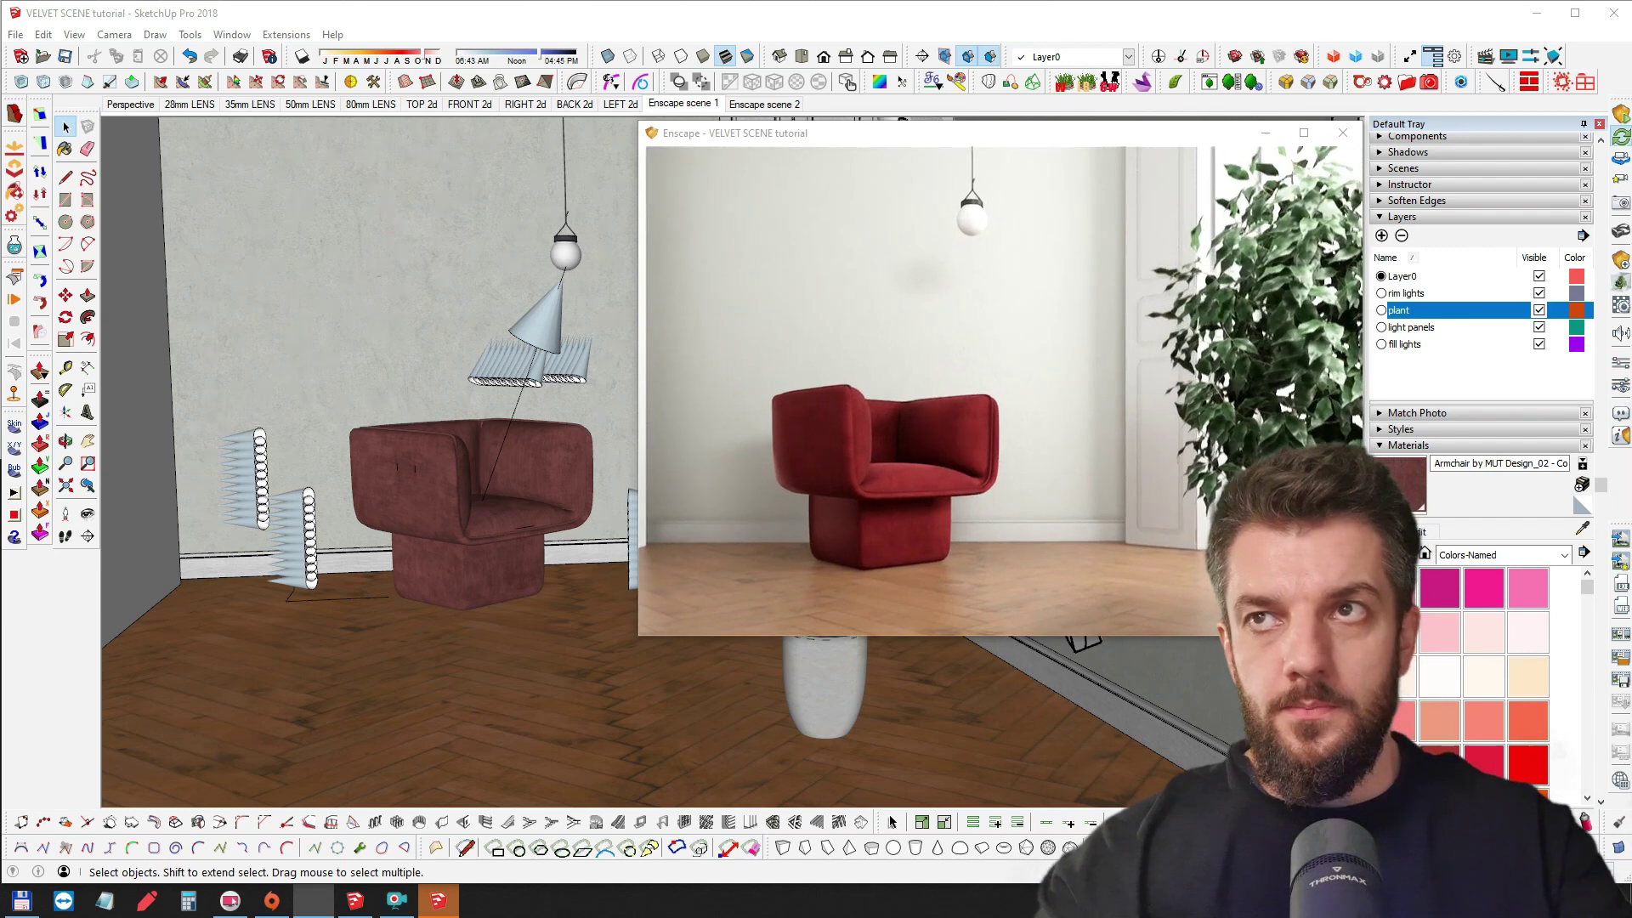
middle_click_drag(885, 386, 879, 379)
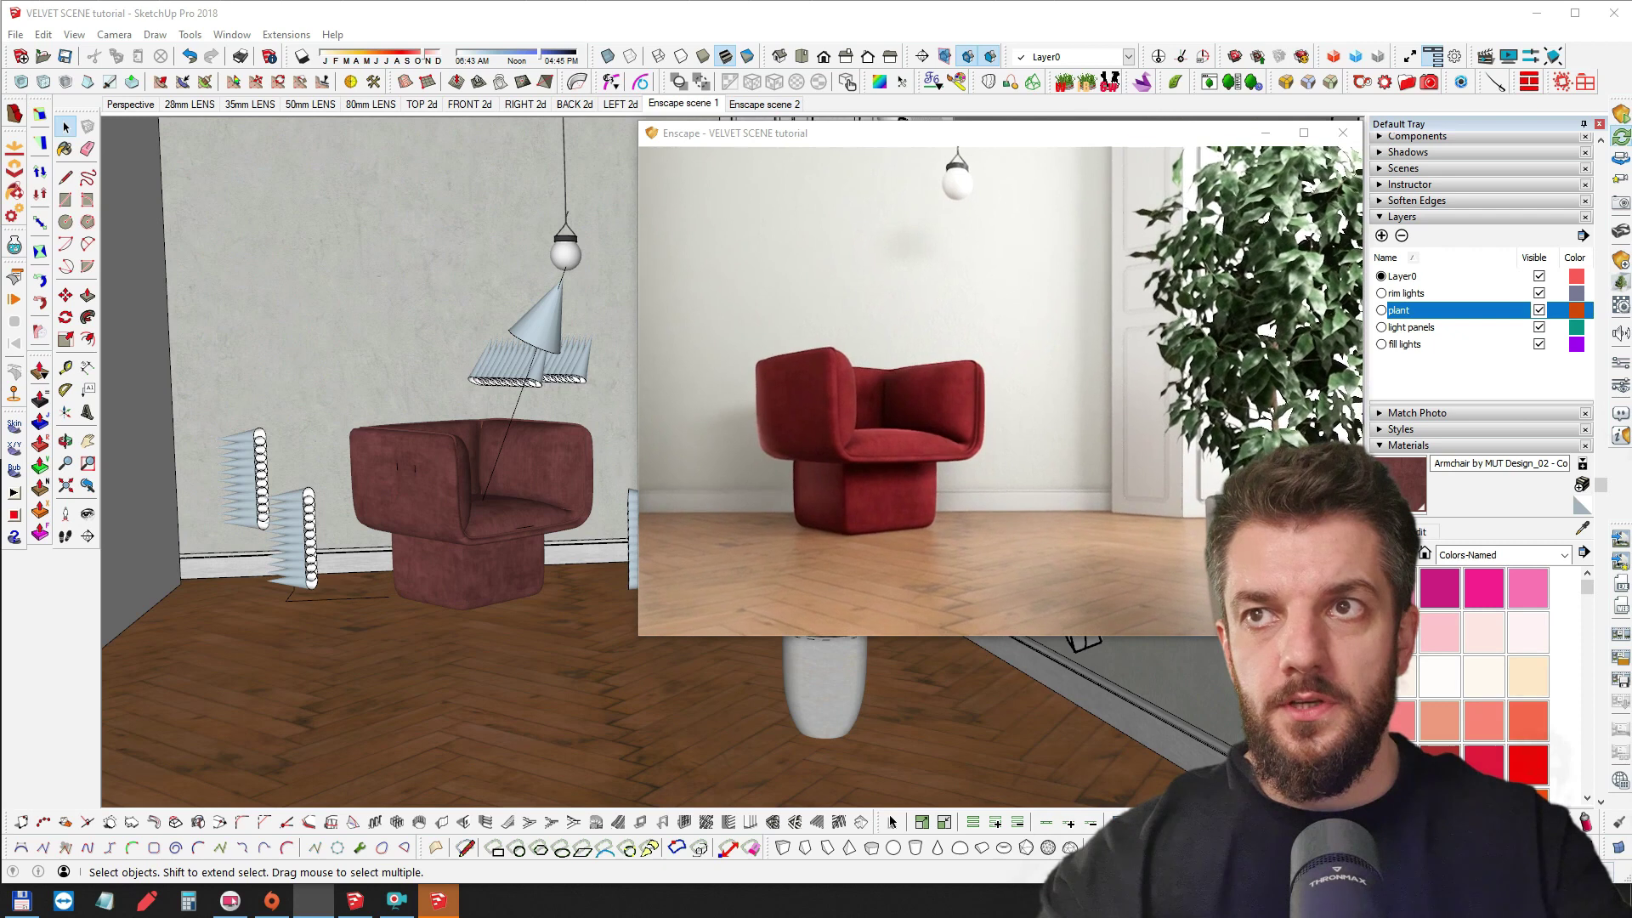
scroll(879, 405, "up", 1)
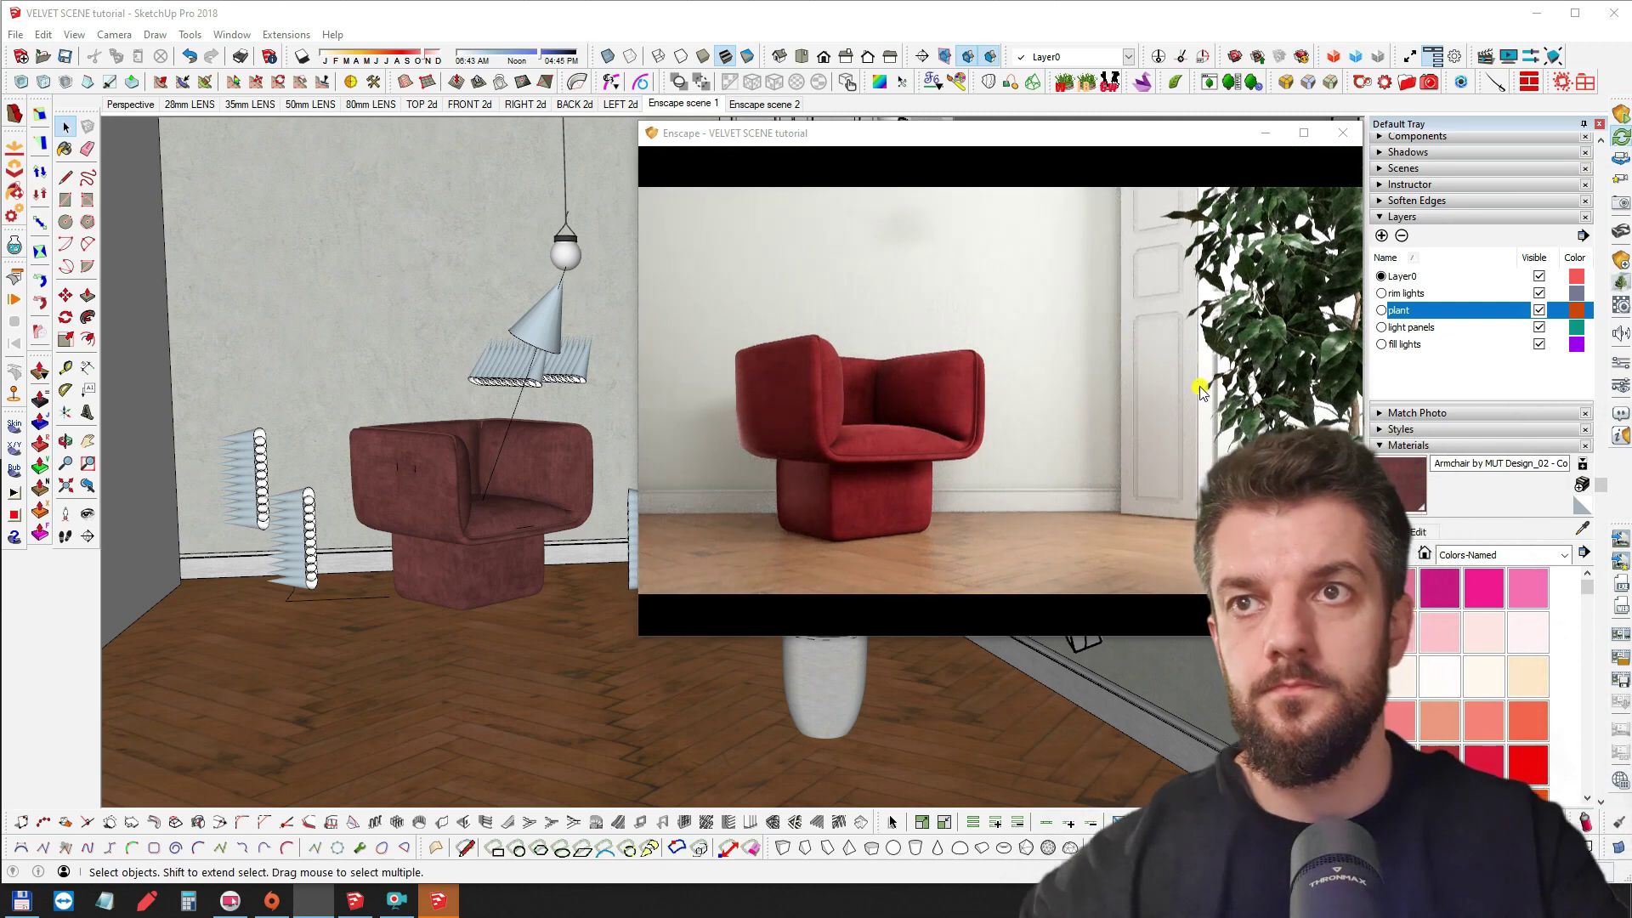
Confirm the safe frame and render the Enscape view to a JPEG image named velvet in the Pictures folder
left_click_drag(744, 125, 934, 140)
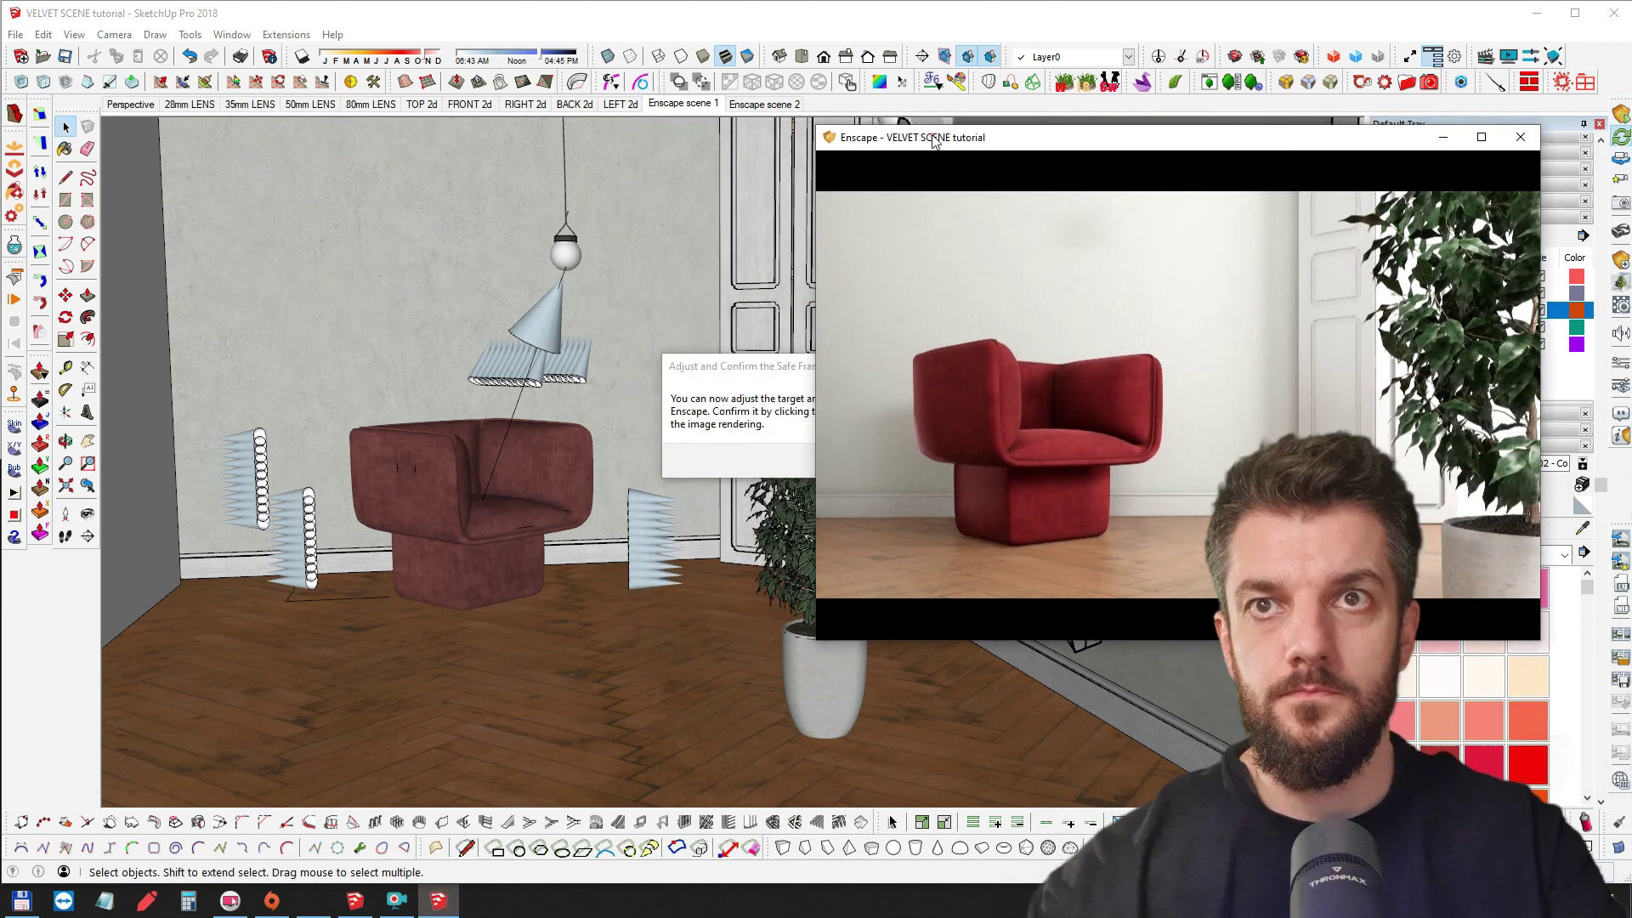
left_click_drag(758, 372, 326, 284)
left_click_drag(960, 148, 777, 143)
left_click(429, 374)
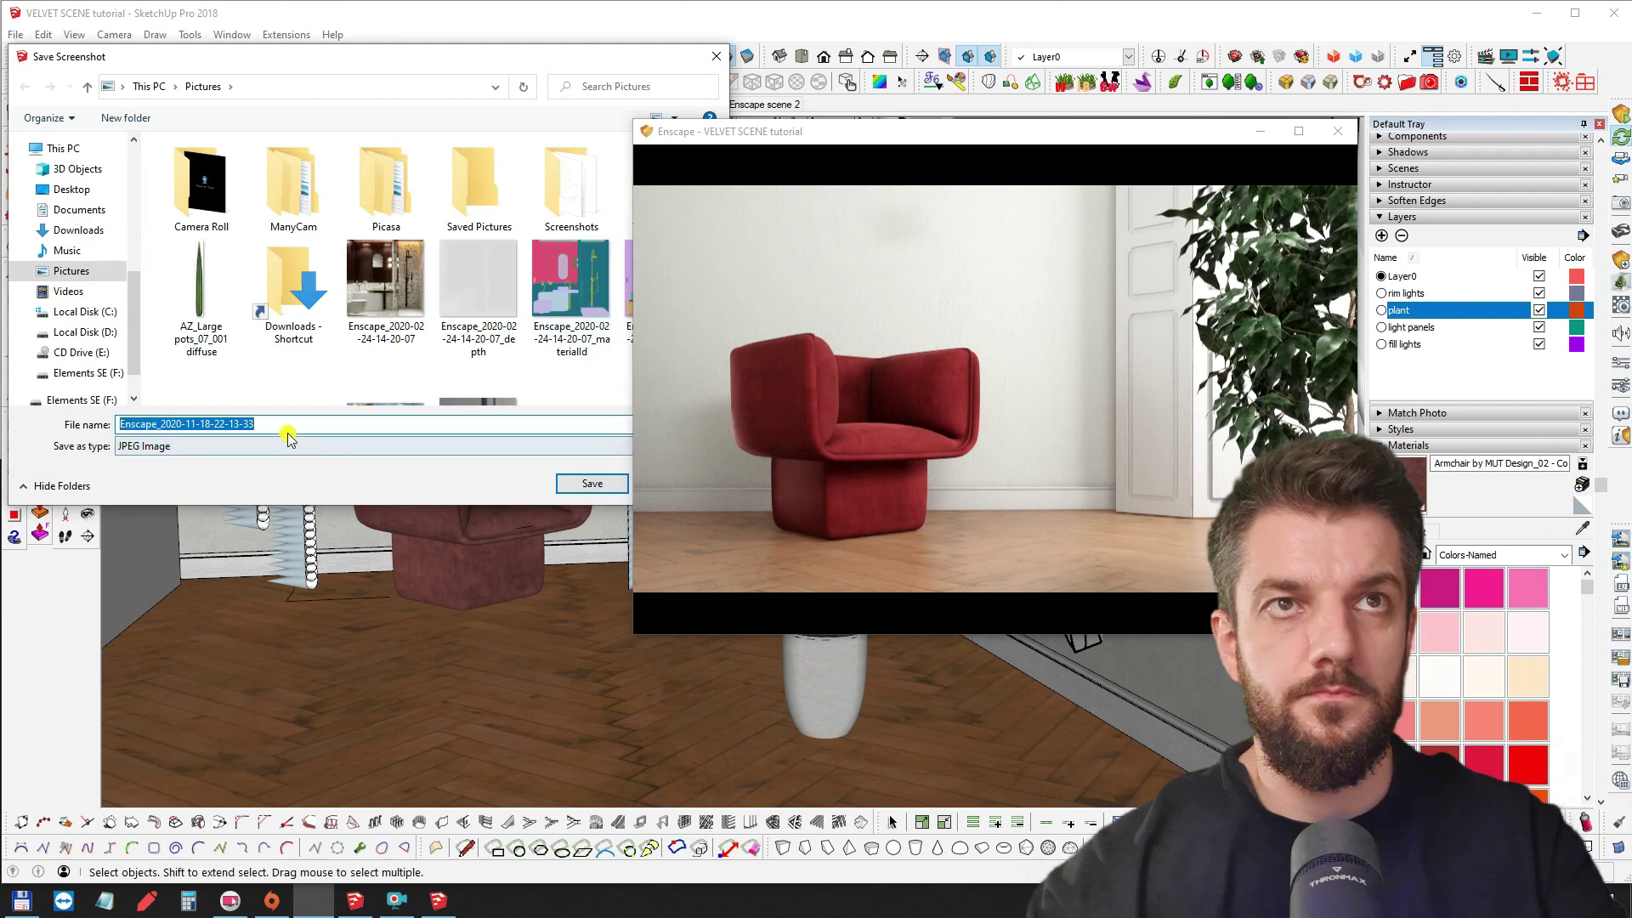
type("q")
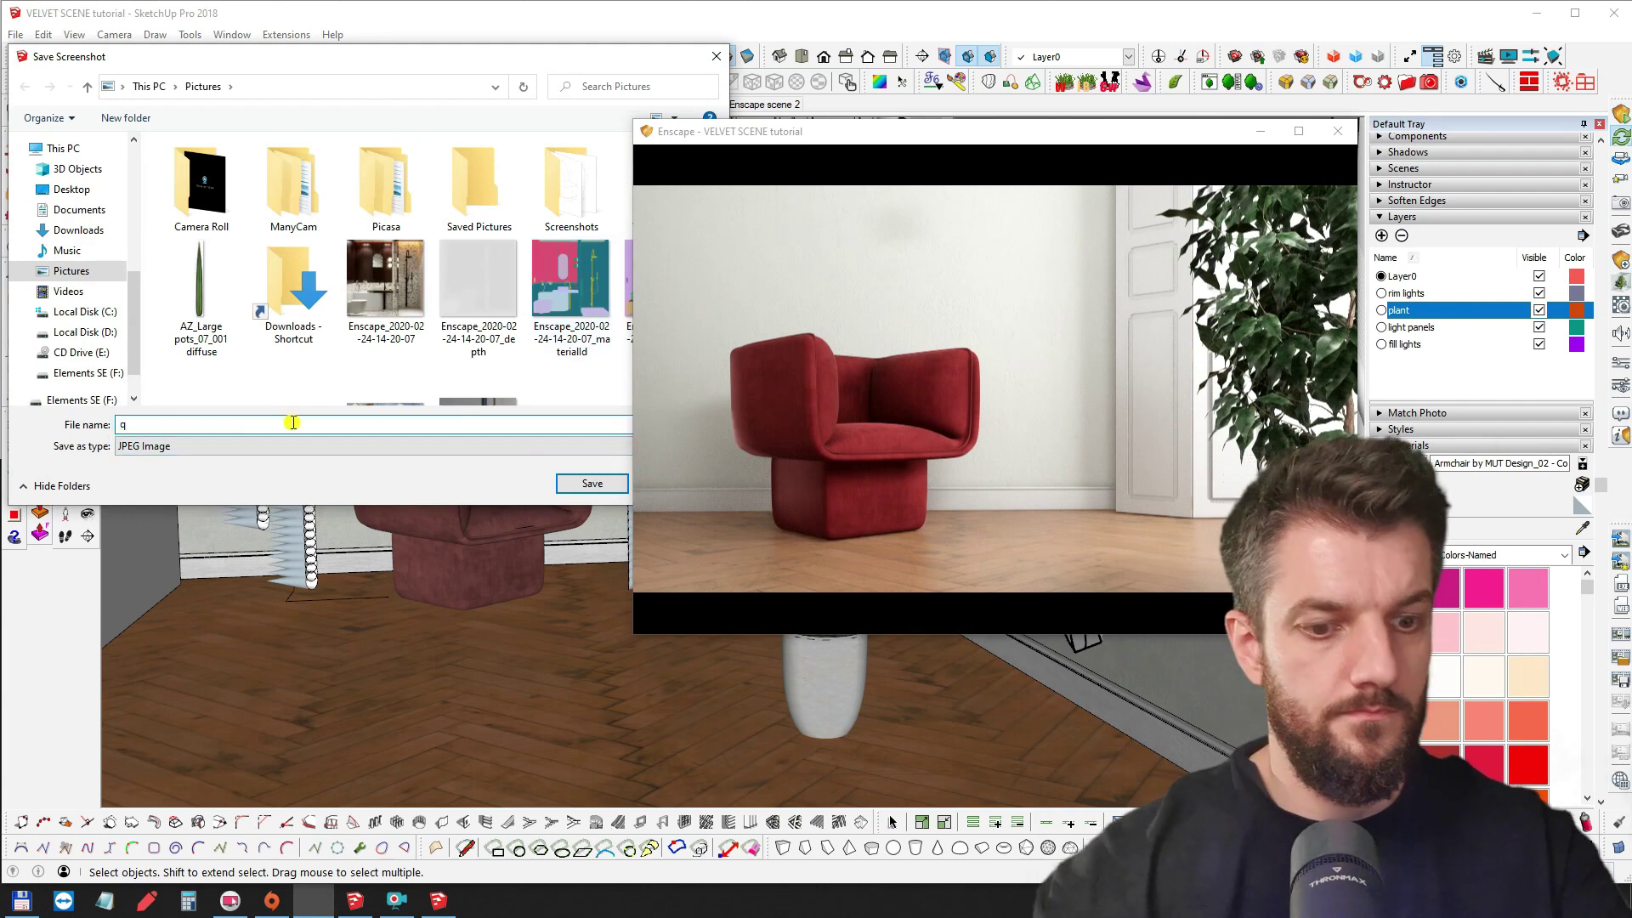
key("BackSpace")
type("velvet")
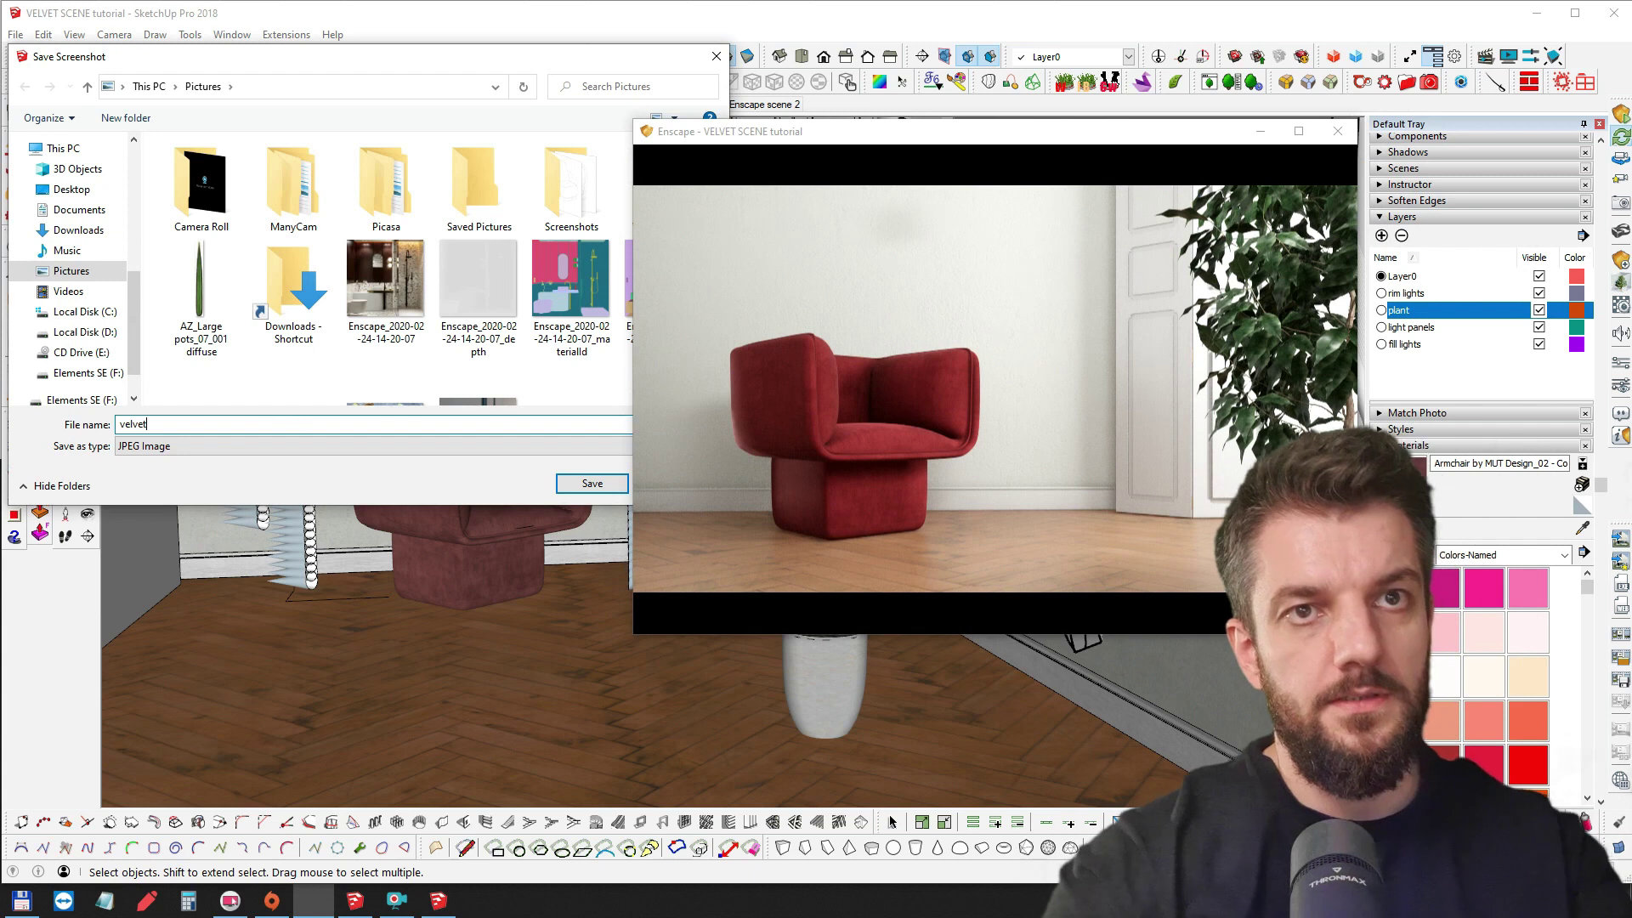
key("Return")
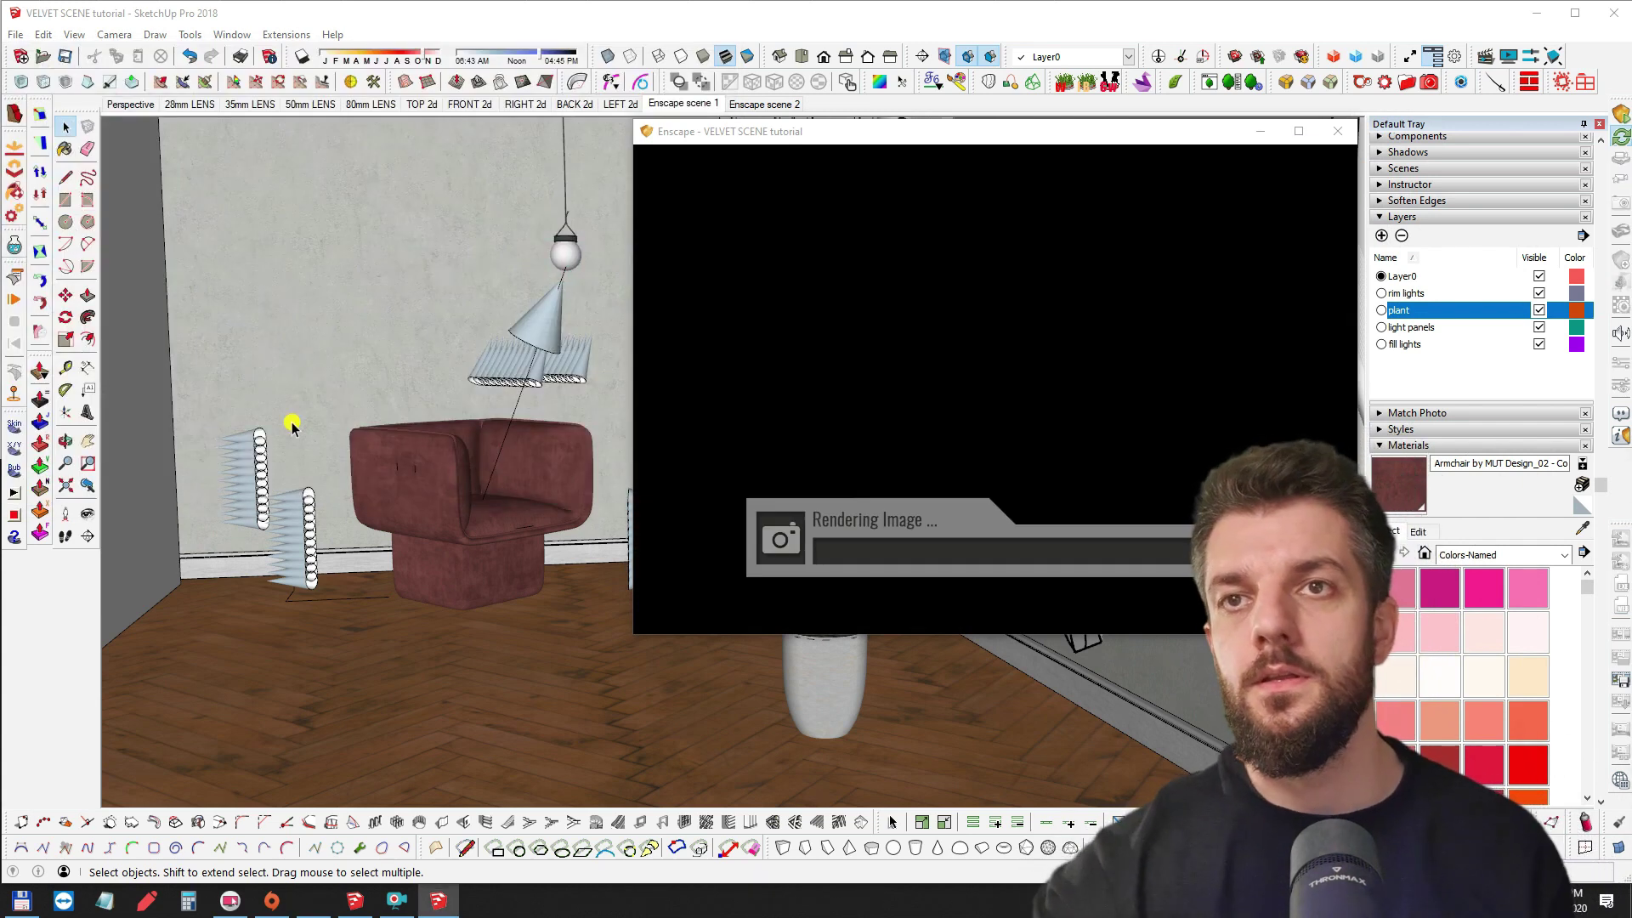